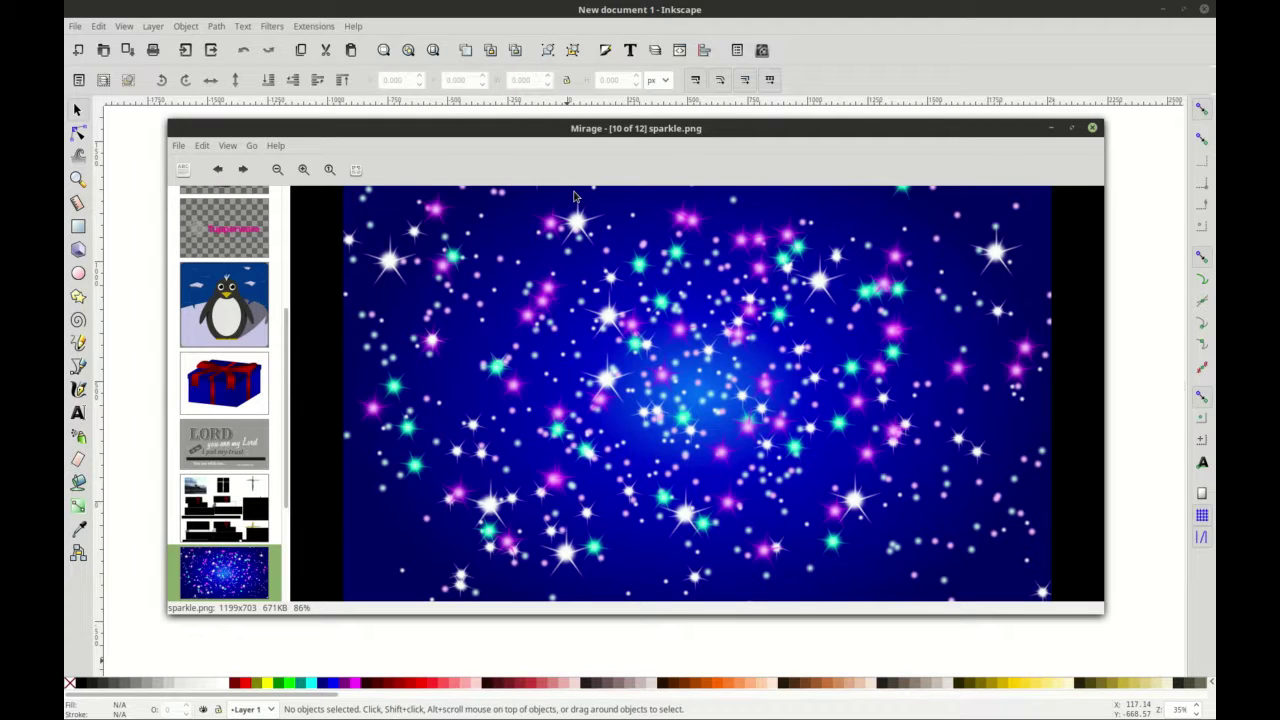
- Close the sparkle.png reference image and switch the Inkscape interface to the Custom layout
click(1092, 128)
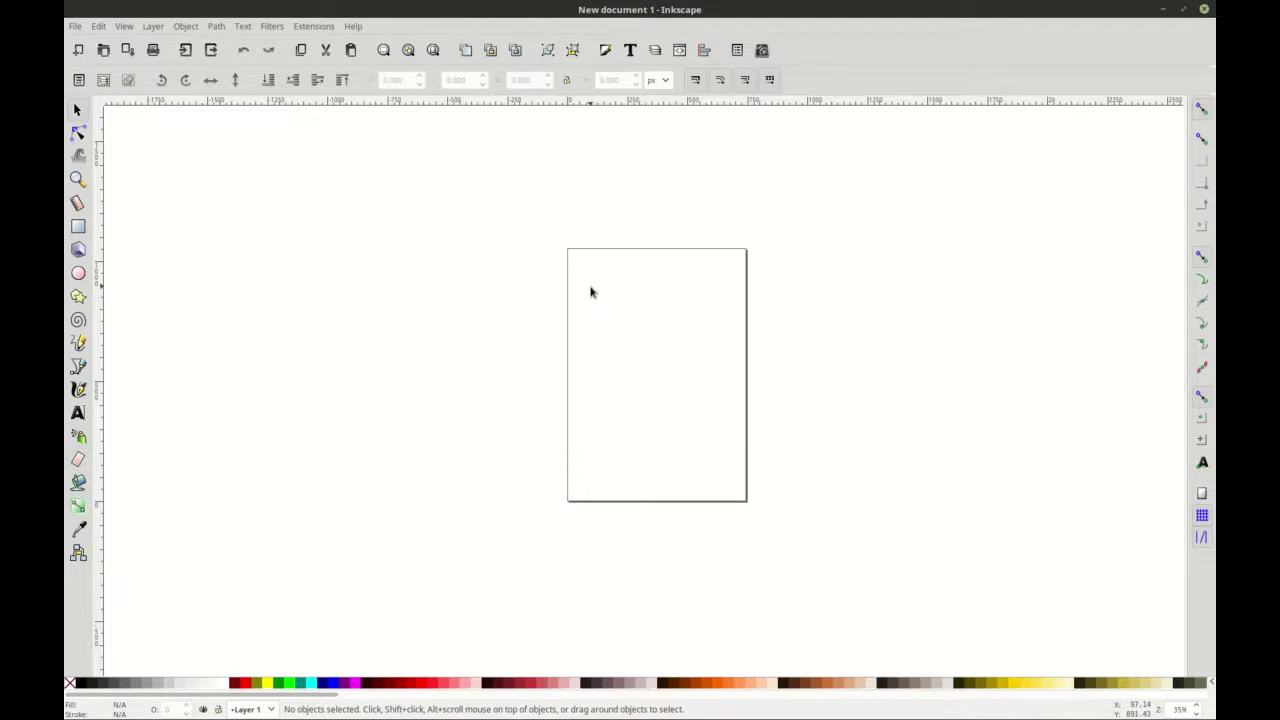
click(125, 28)
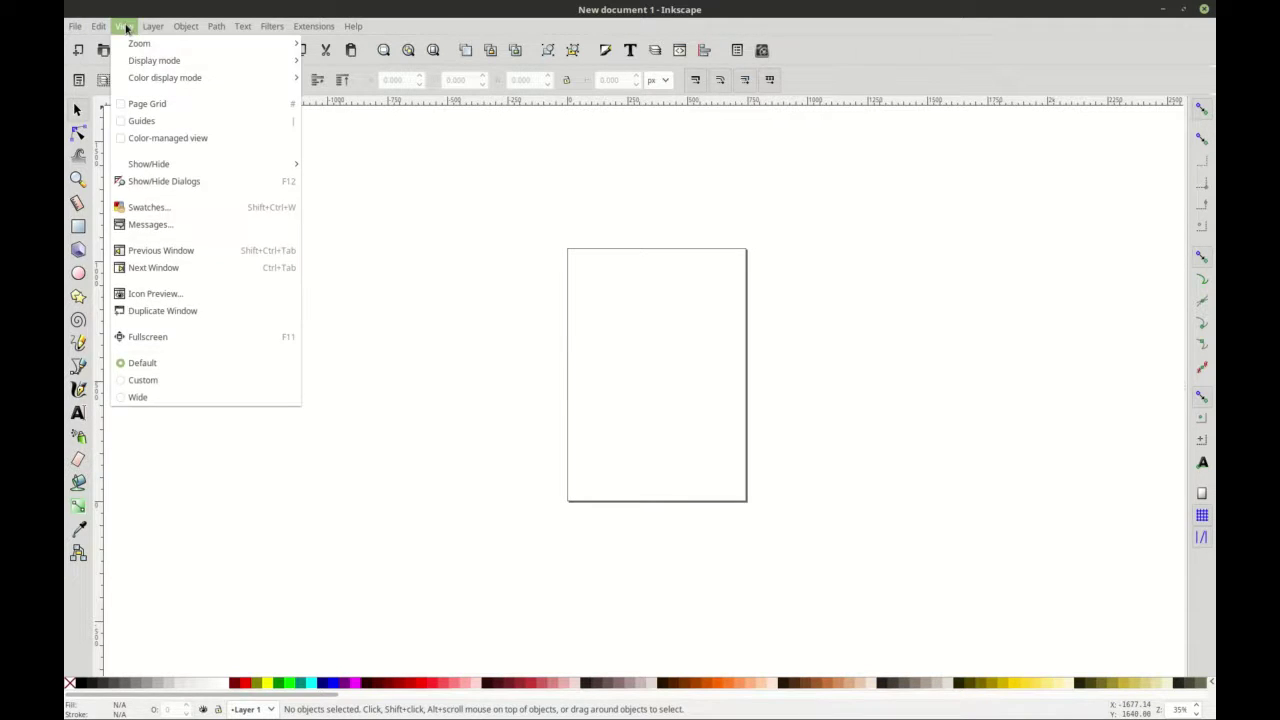
click(143, 391)
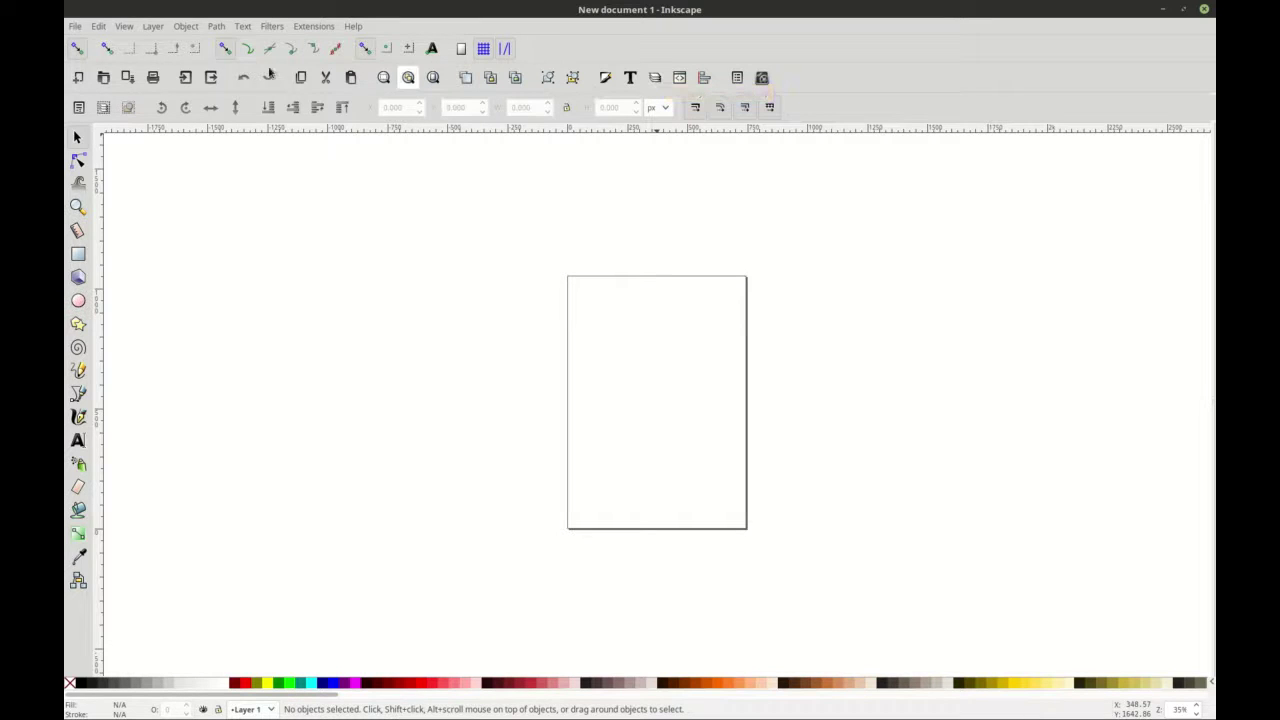
- Turn off the page border display in the document properties
click(75, 26)
click(115, 301)
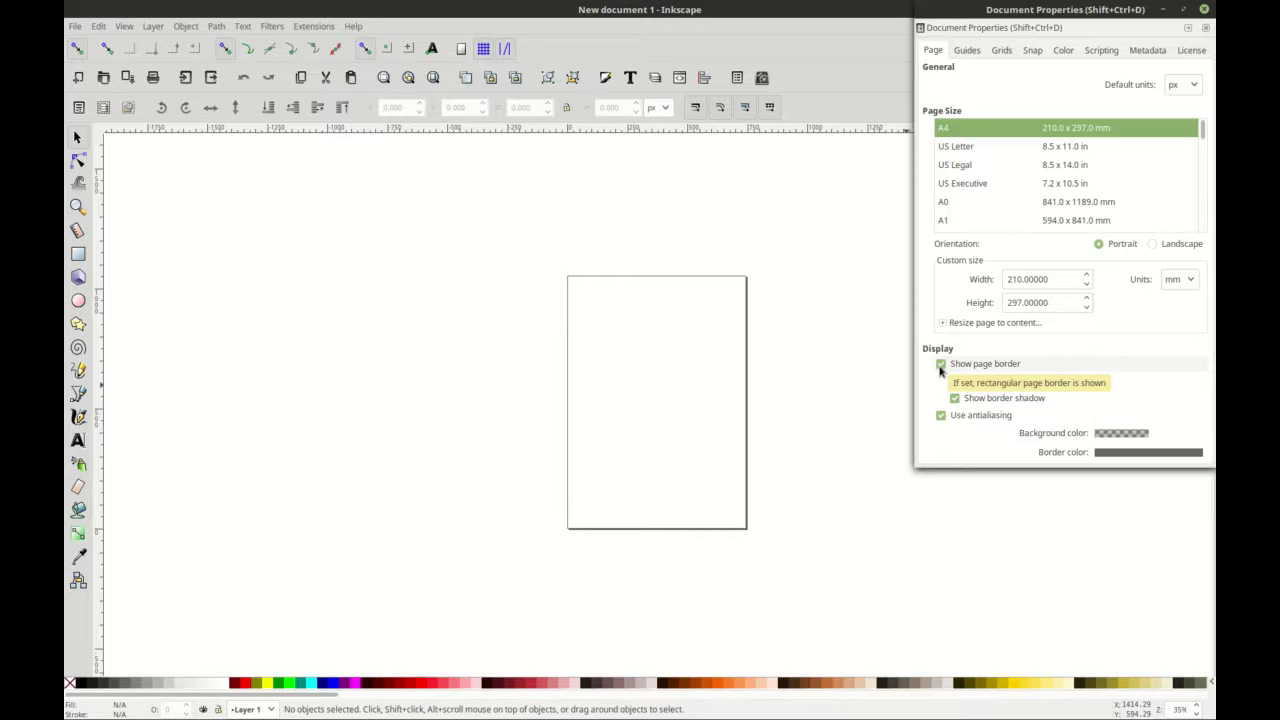
click(940, 365)
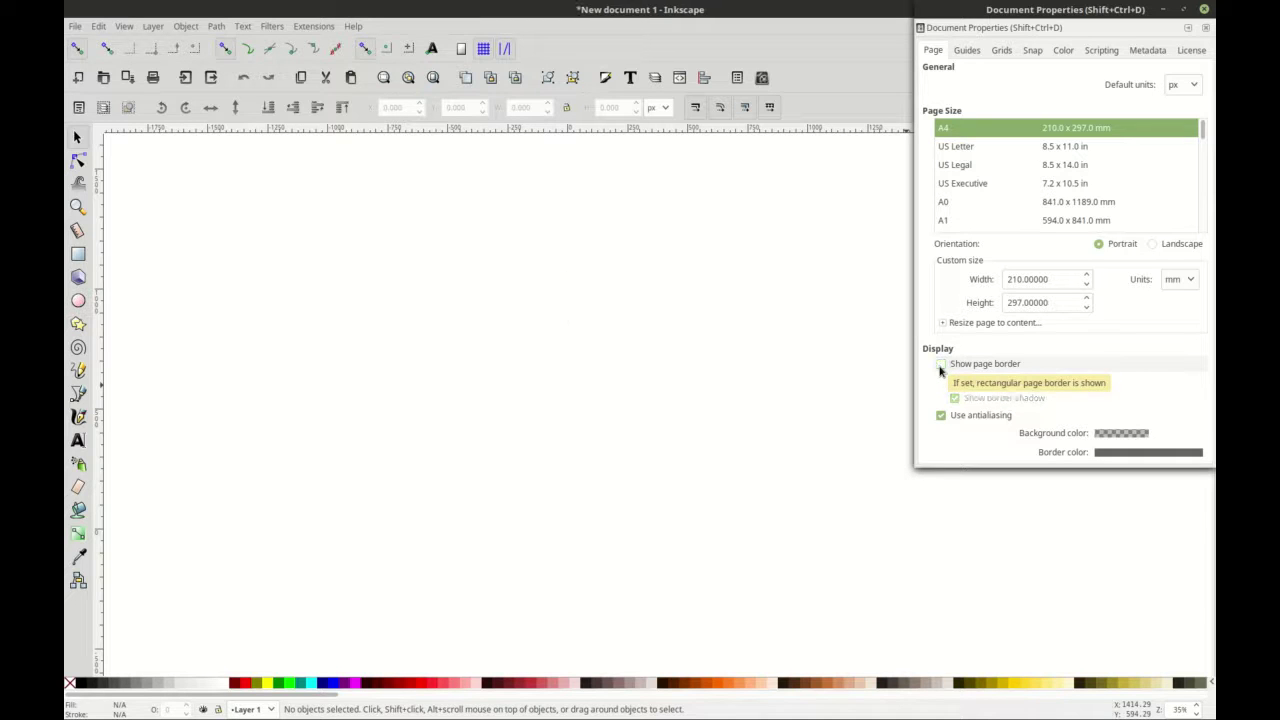
click(1204, 9)
key(1)
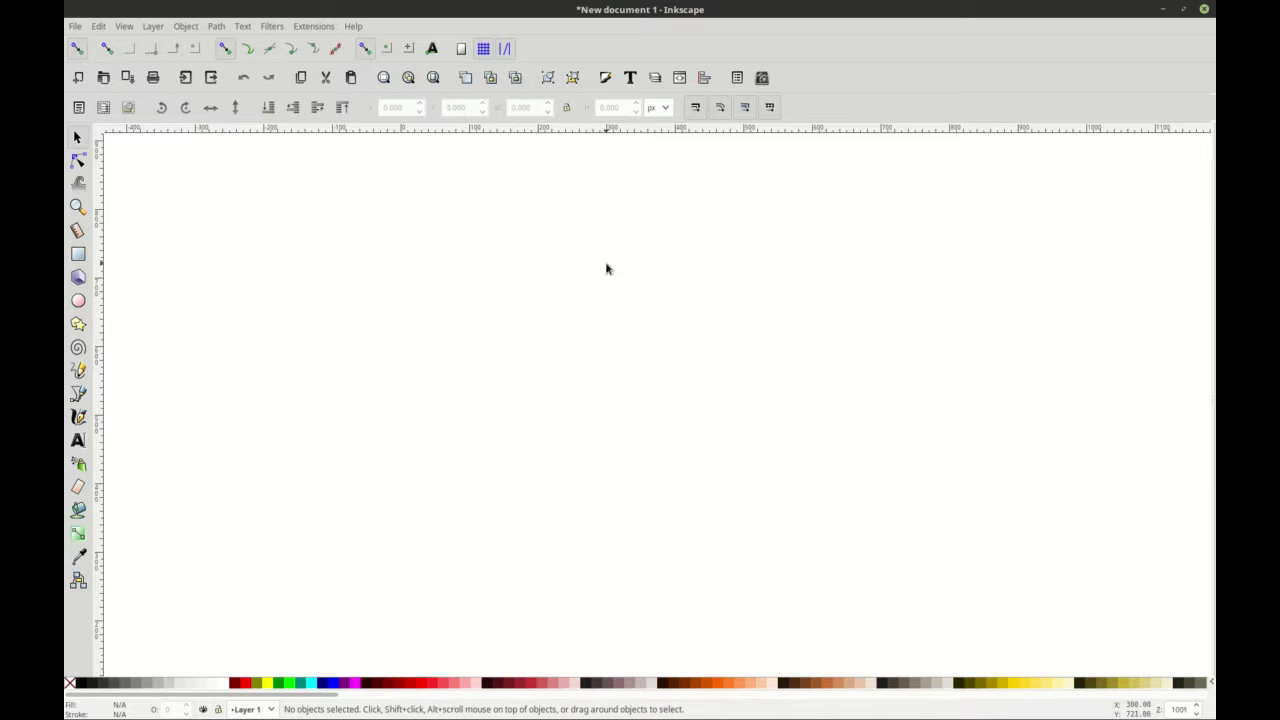
- Add a new layer named "black" above the current layer
click(654, 80)
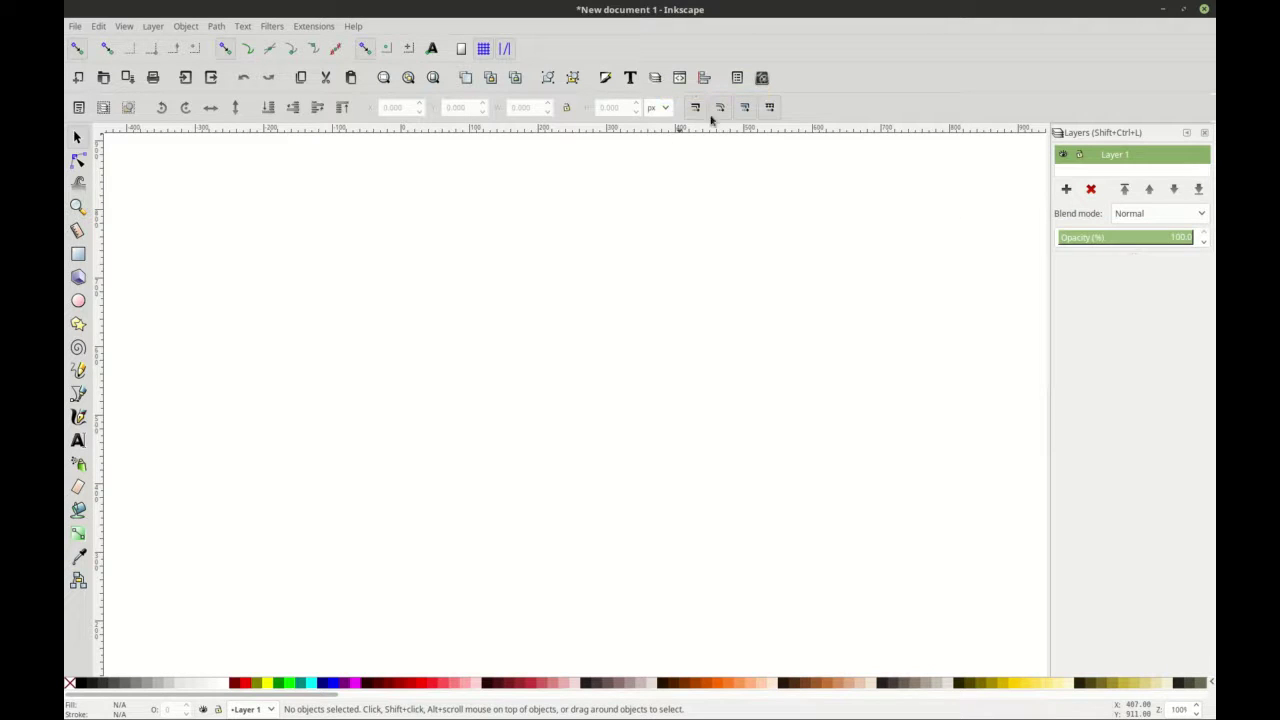
click(1066, 190)
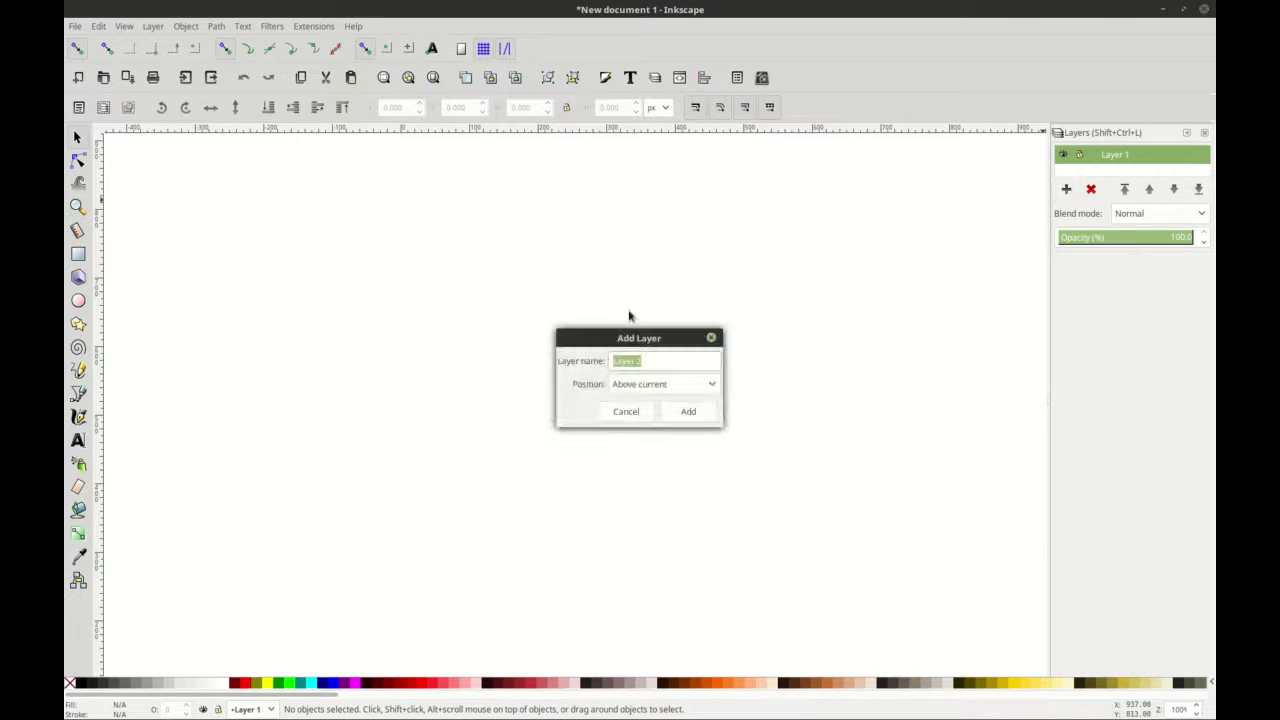
text(black)
click(681, 411)
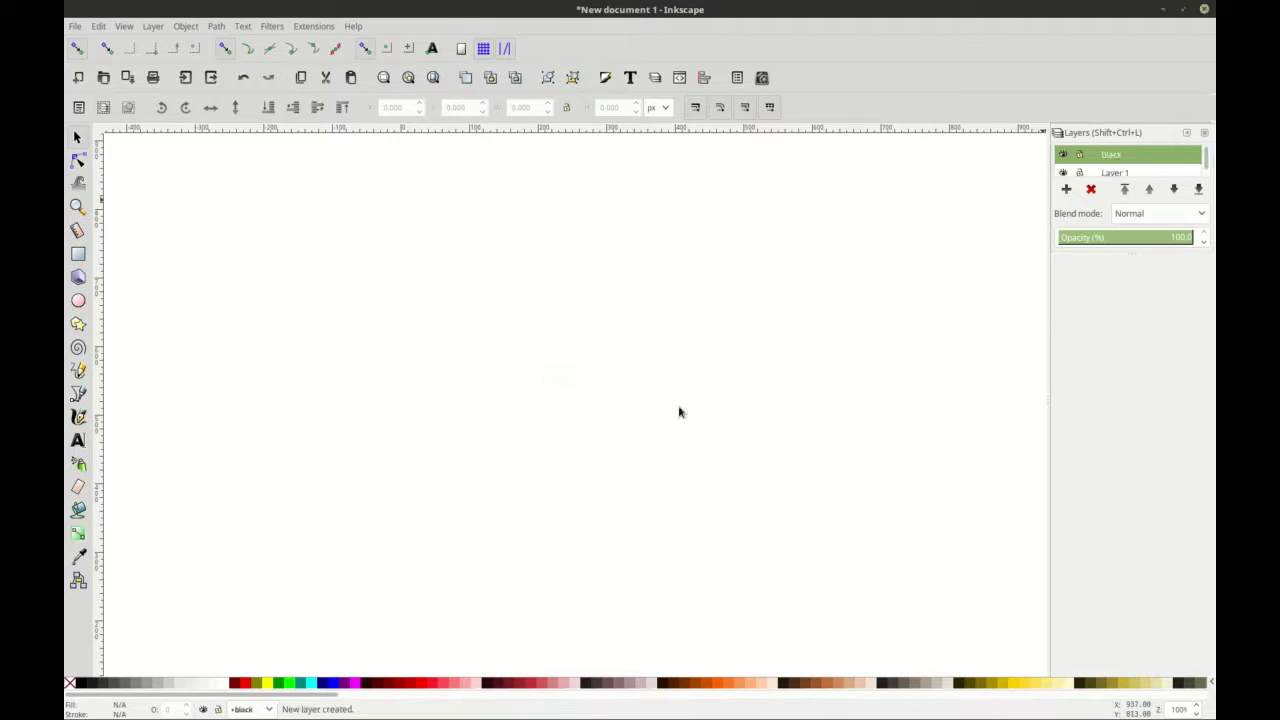
- Draw a near-black rectangle on the black layer, enlarge it to about 631 by 331 px and move it to the upper middle of the canvas
click(78, 254)
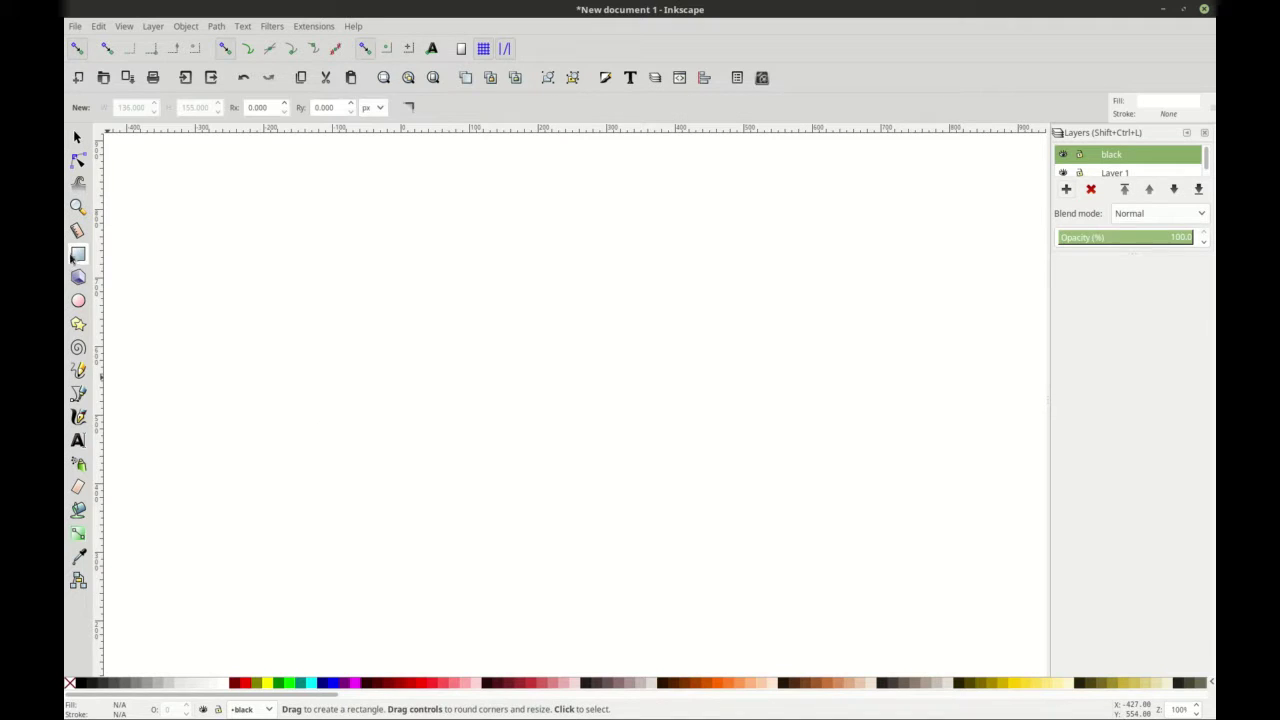
drag(263, 249, 460, 403)
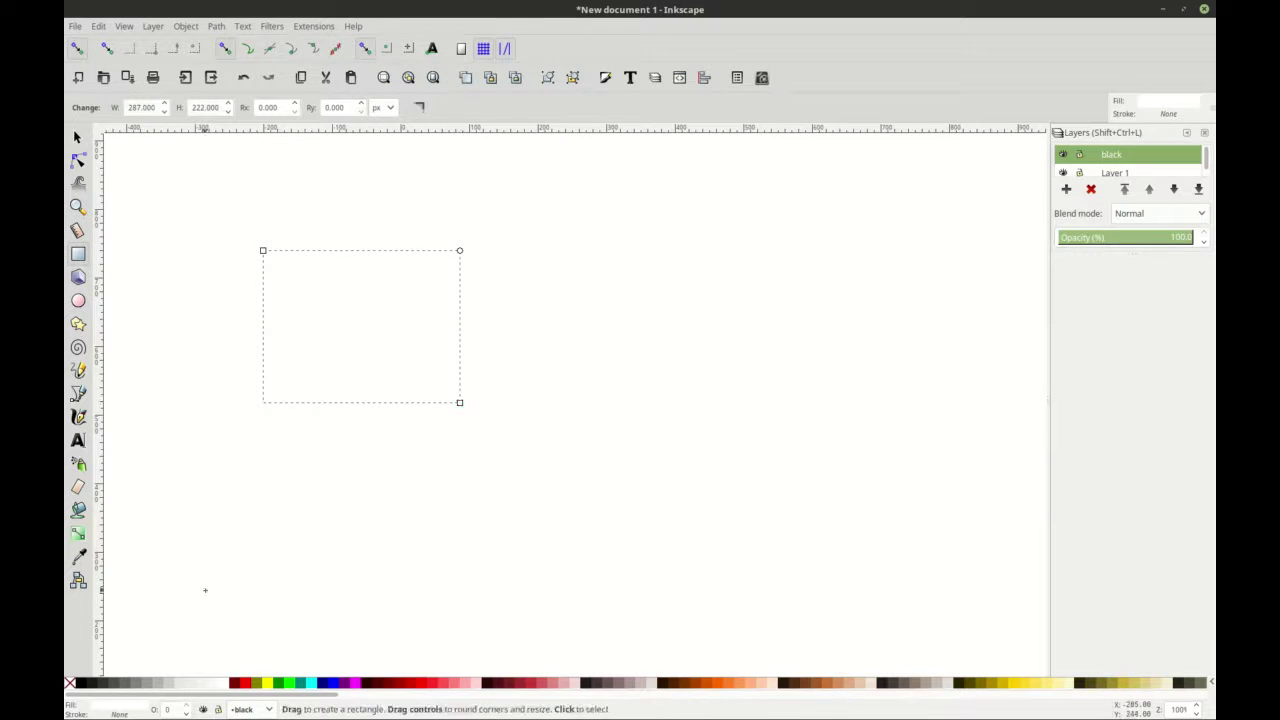
click(91, 683)
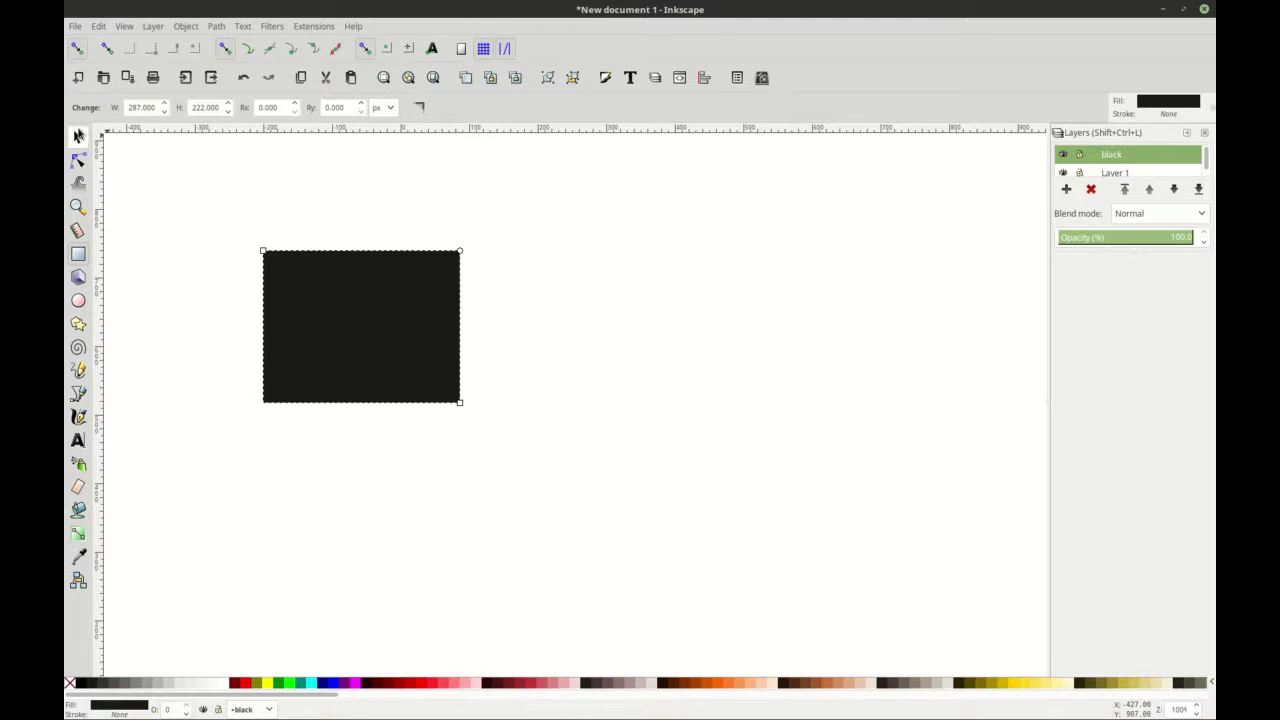
click(78, 137)
drag(465, 409, 697, 477)
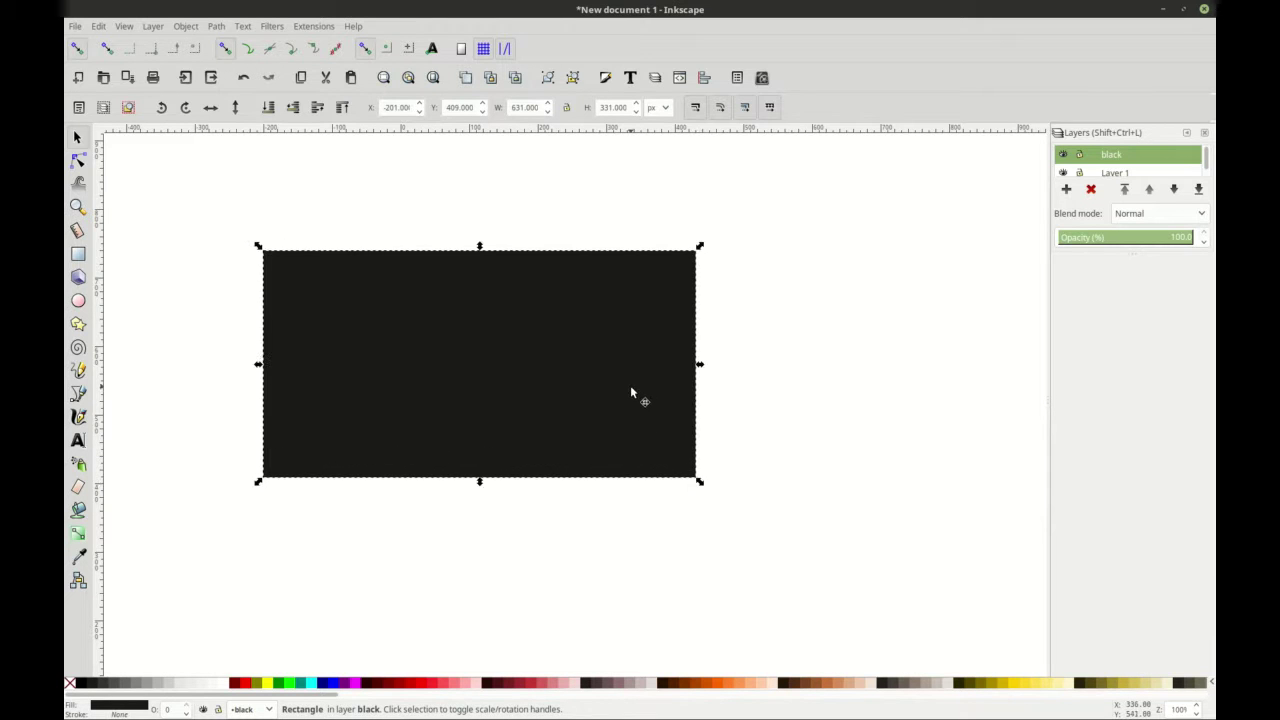
drag(551, 374, 593, 302)
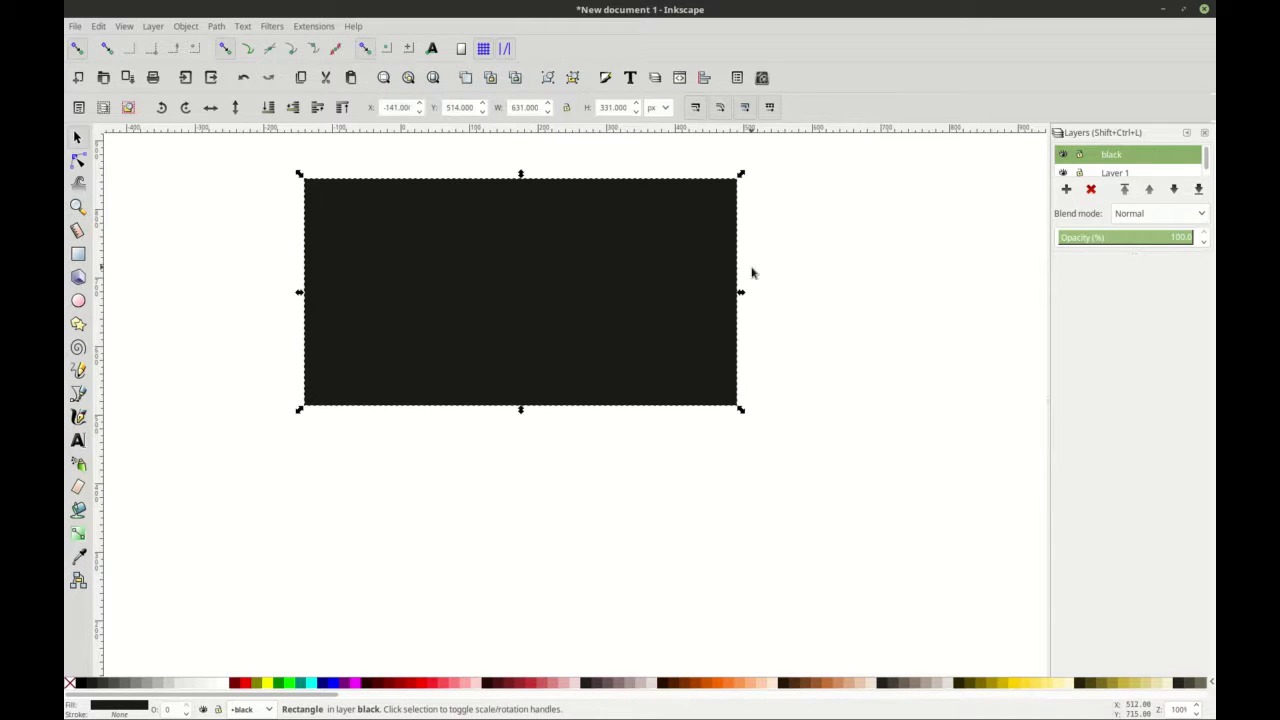
- Lock the black layer and lower it to the bottom of the layer stack
click(1079, 155)
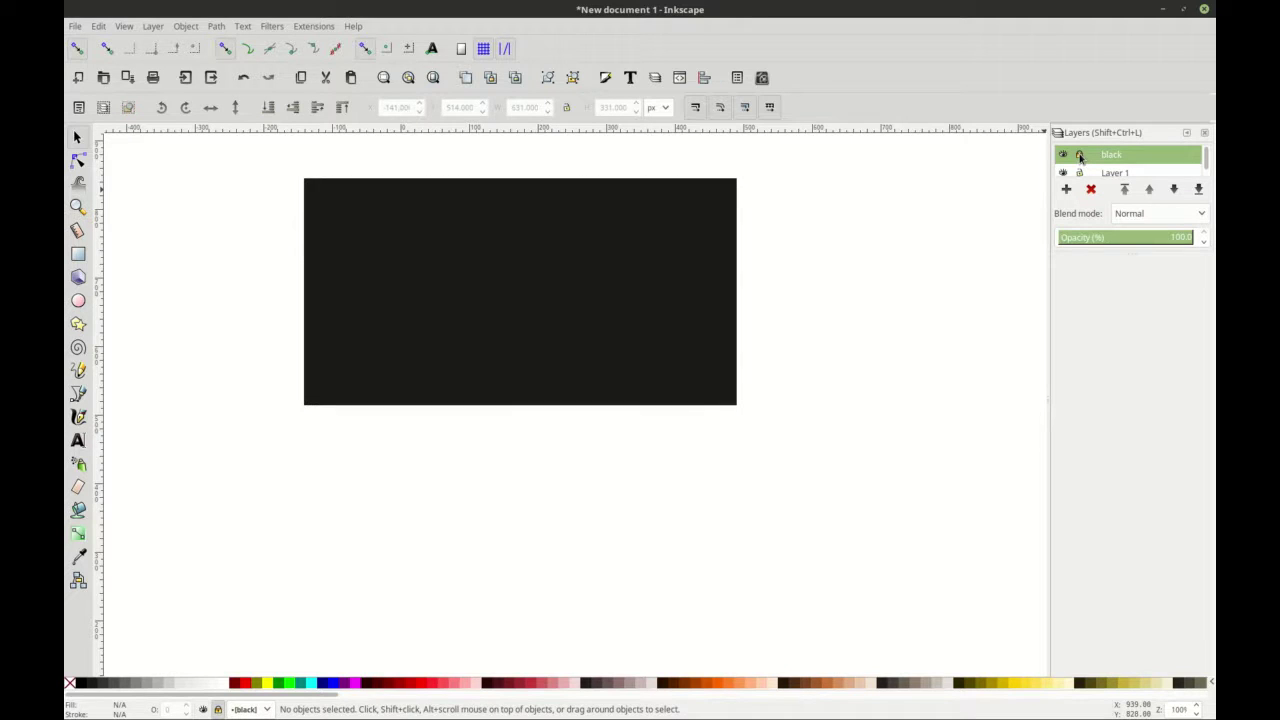
click(1198, 190)
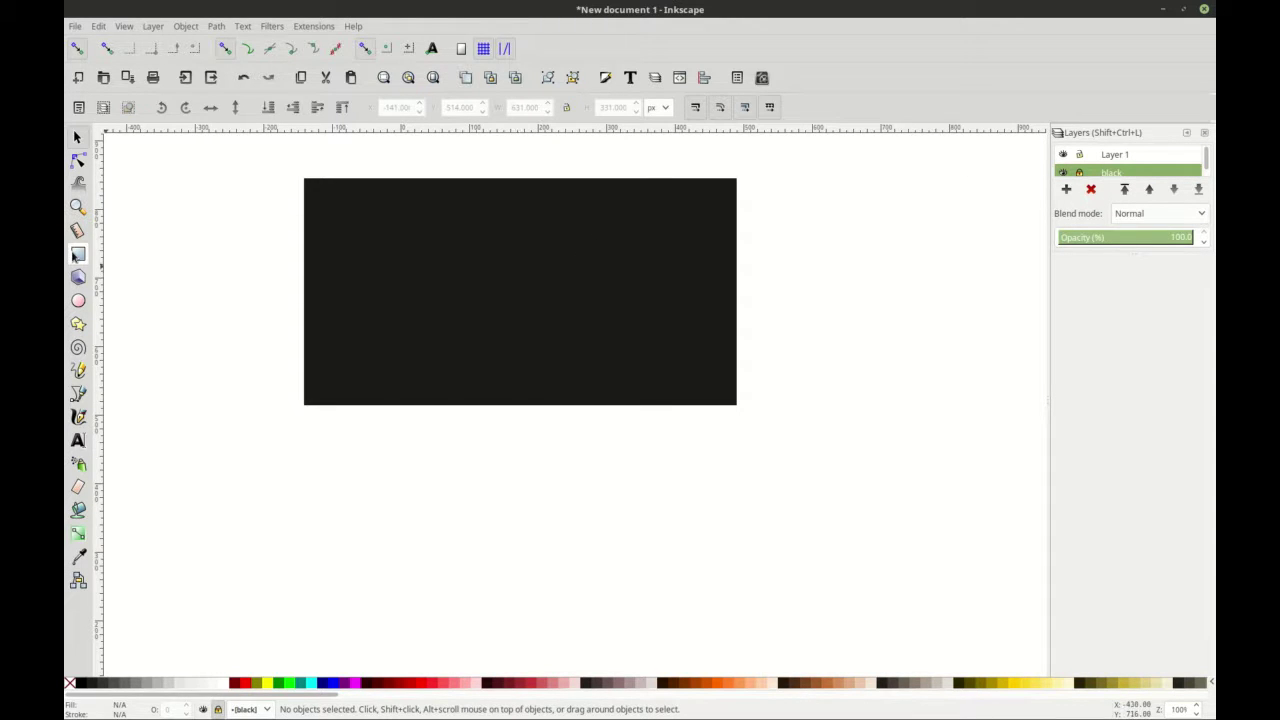
drag(512, 277, 760, 290)
drag(529, 240, 724, 348)
drag(637, 243, 680, 279)
- Draw a second rectangle of about 468 by 270 px on Layer 1 and centre it roughly beneath the locked black rectangle
click(1126, 157)
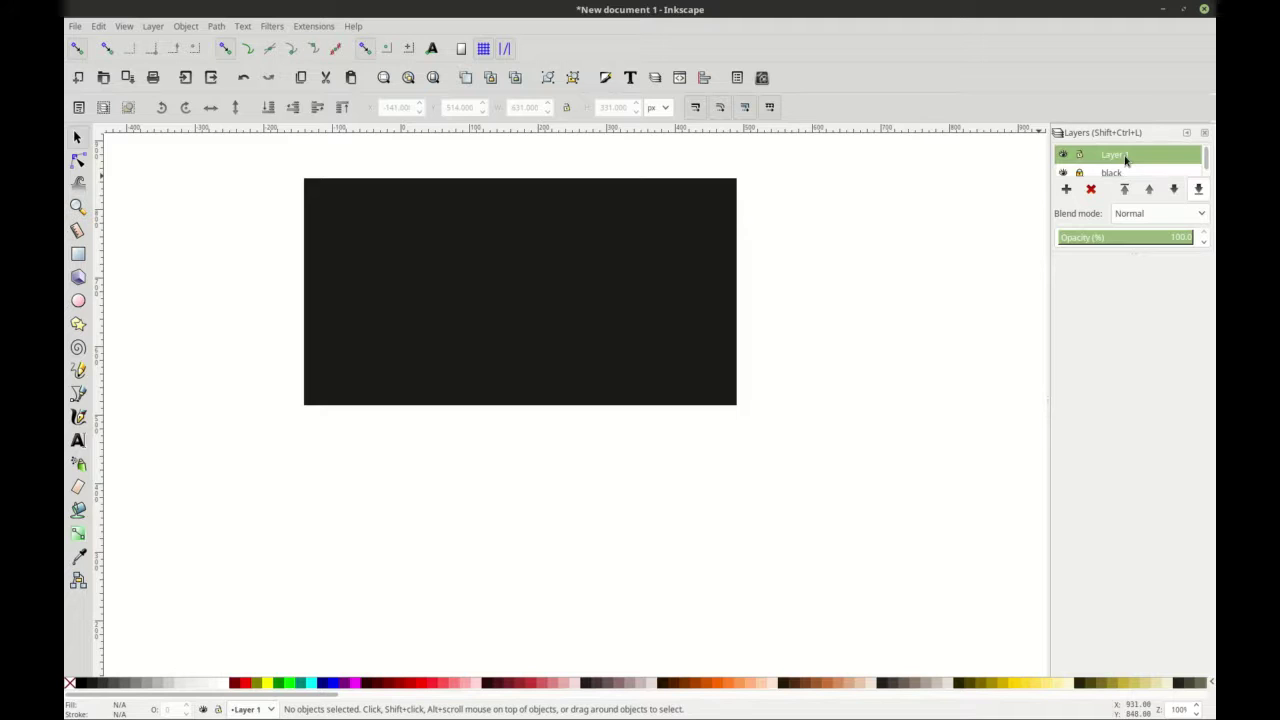
key(ctrl+shift+l)
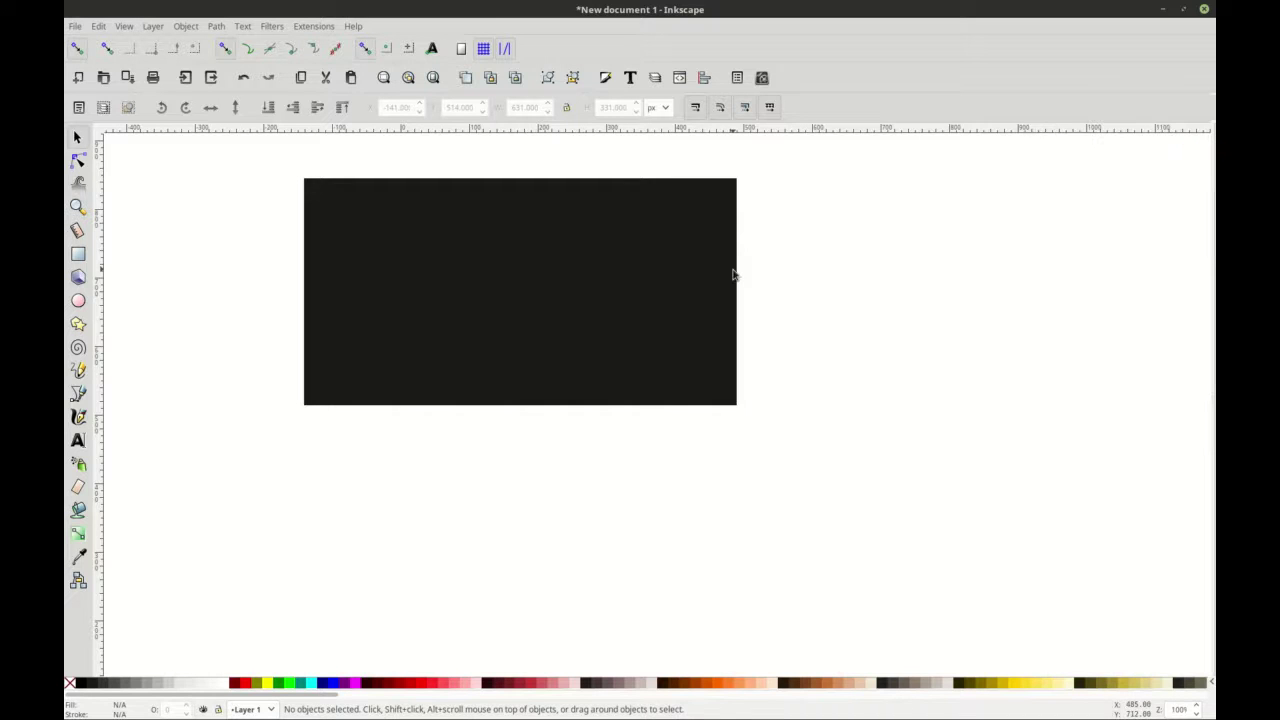
click(77, 256)
drag(337, 422, 658, 606)
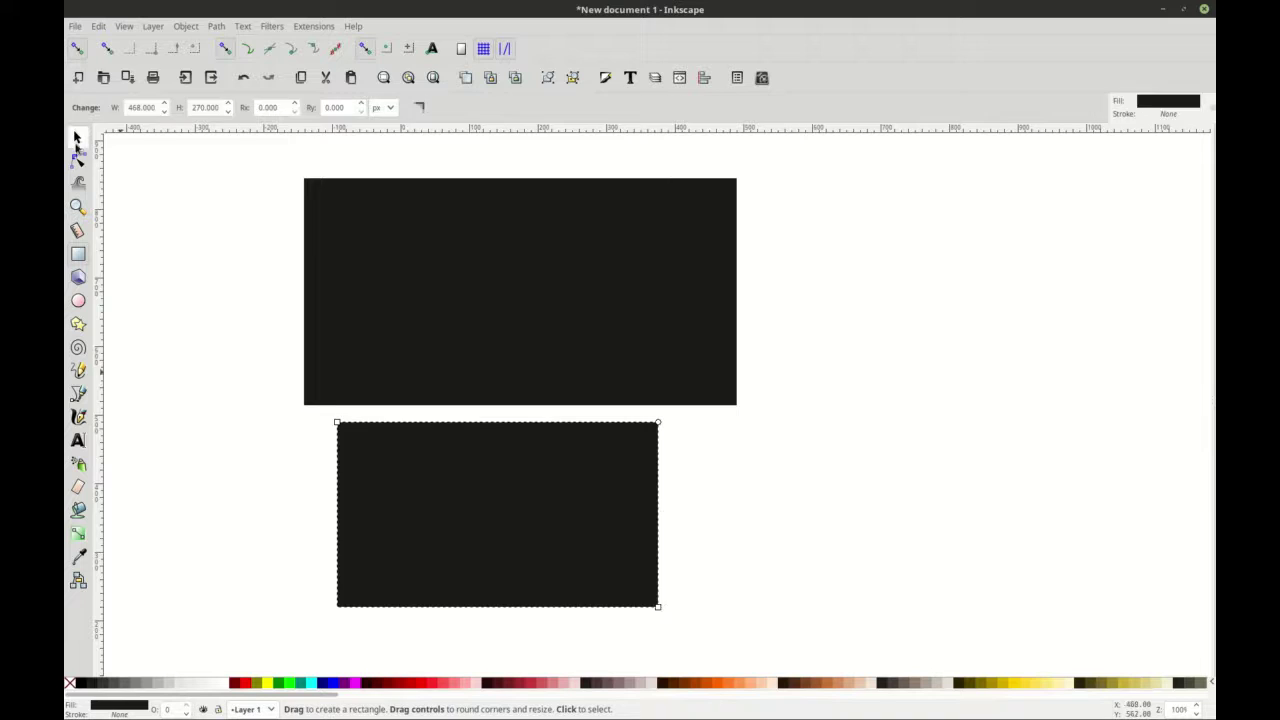
click(77, 137)
scroll(437, 403, down, 1)
drag(480, 532, 509, 528)
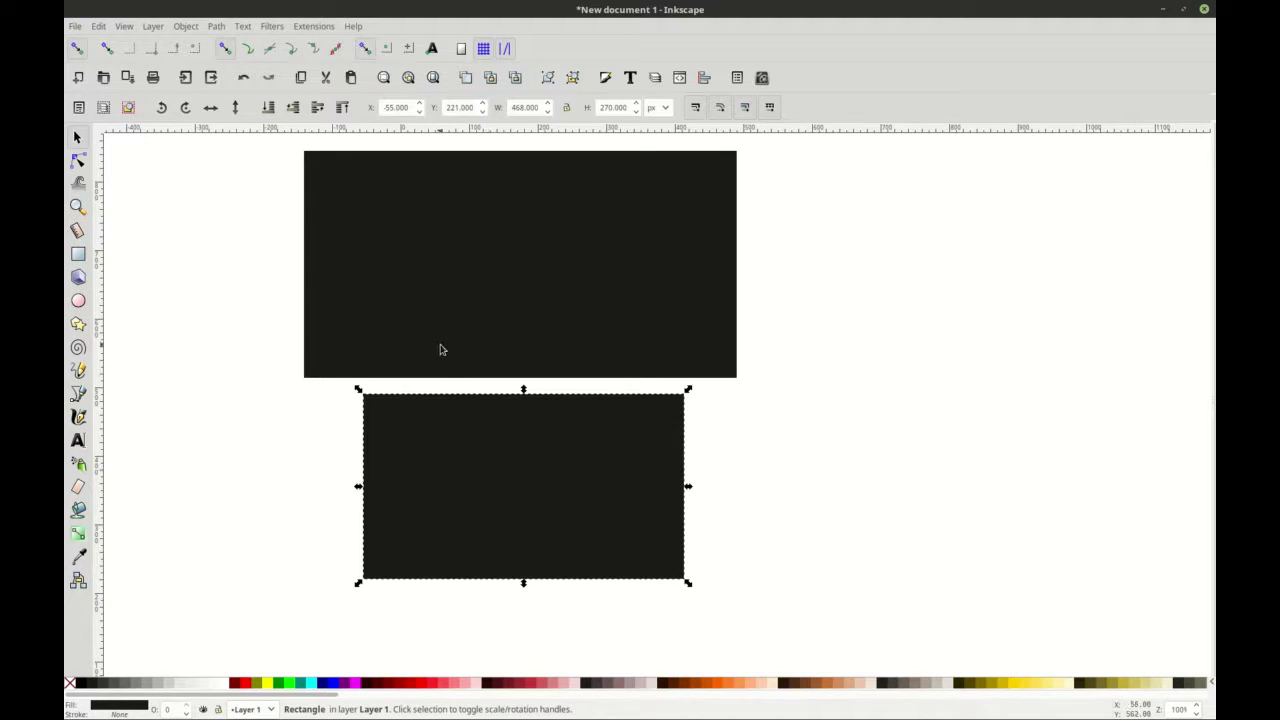
drag(471, 225, 596, 284)
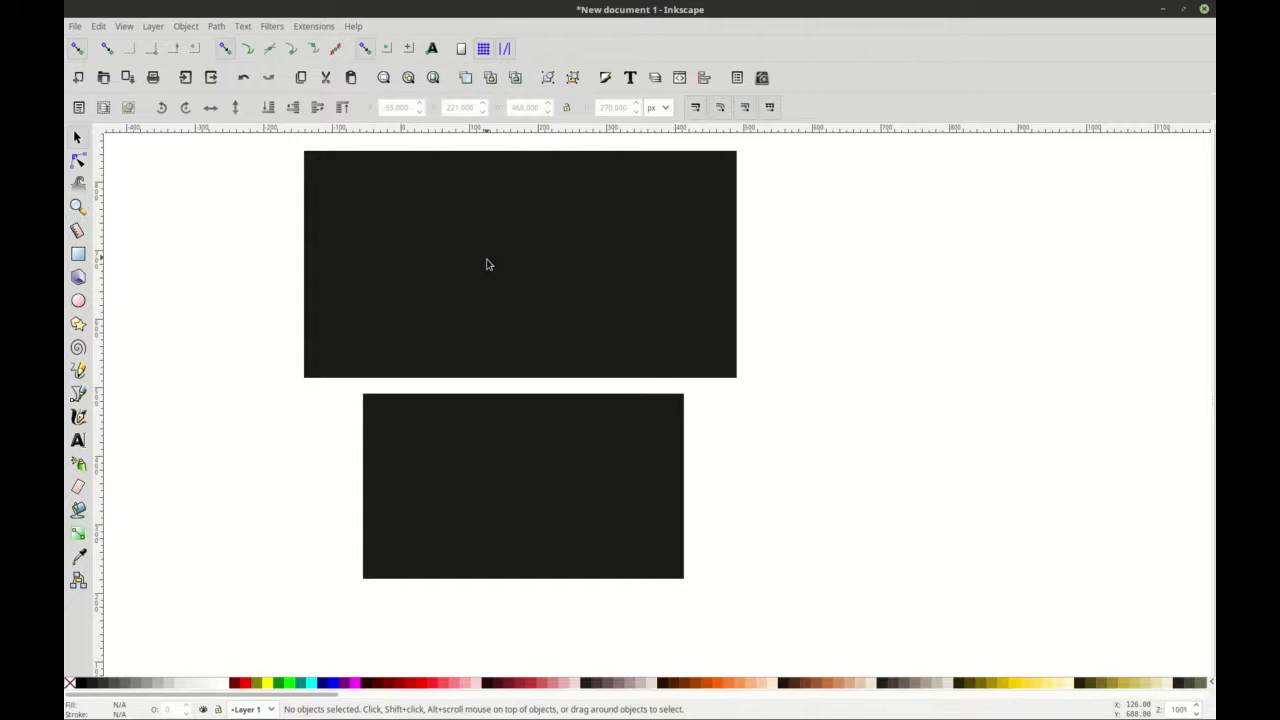
drag(489, 460, 485, 450)
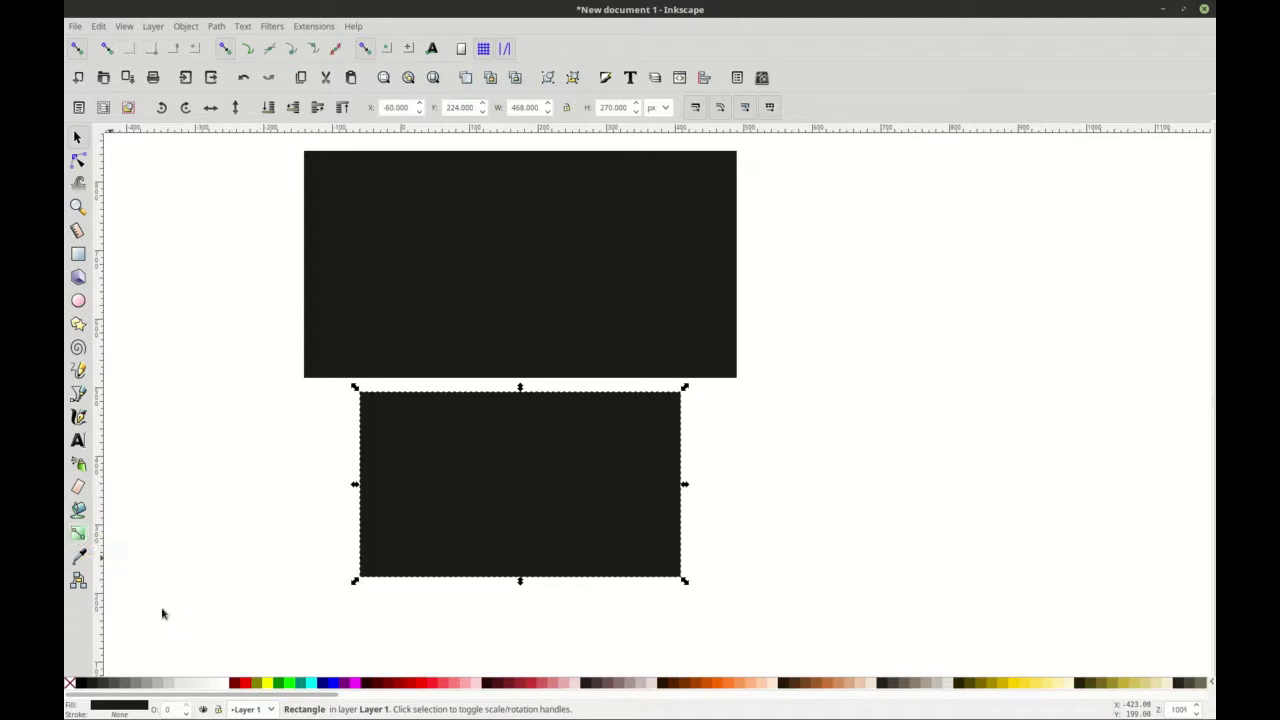
- Fill the lower rectangle with navy blue (000080) and convert its fill to a radial gradient
click(322, 683)
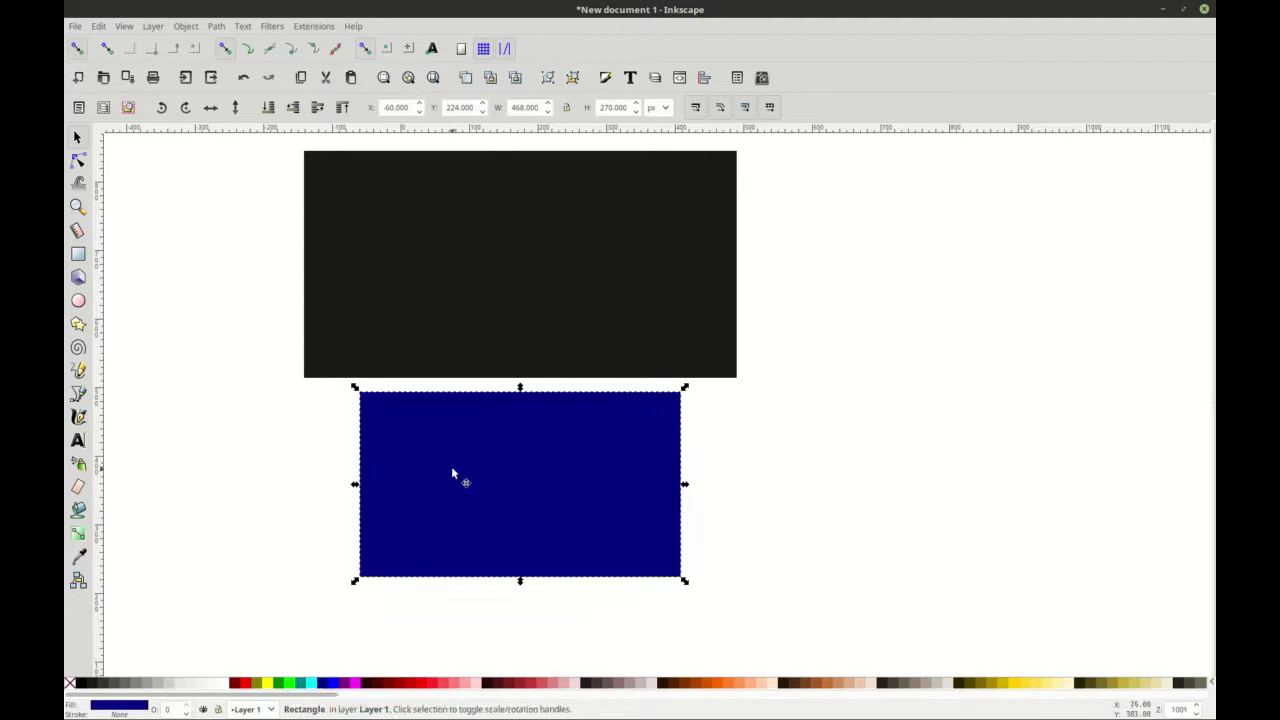
click(123, 711)
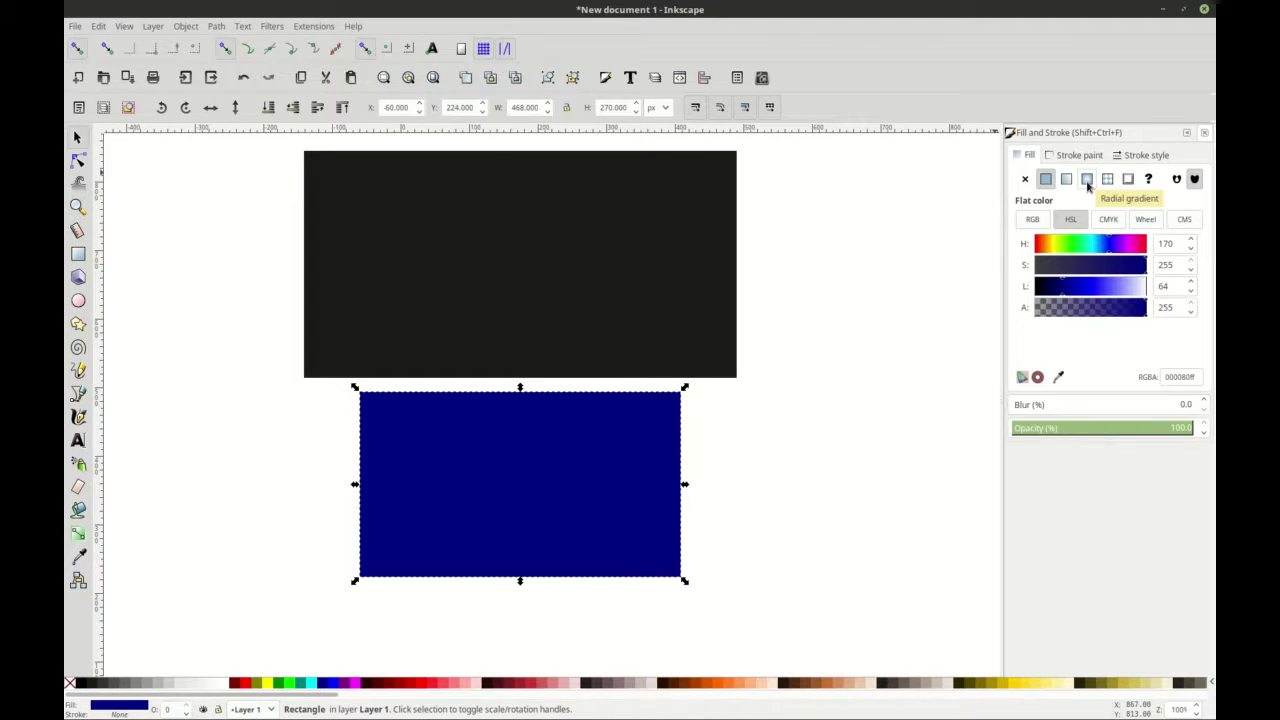
click(1087, 180)
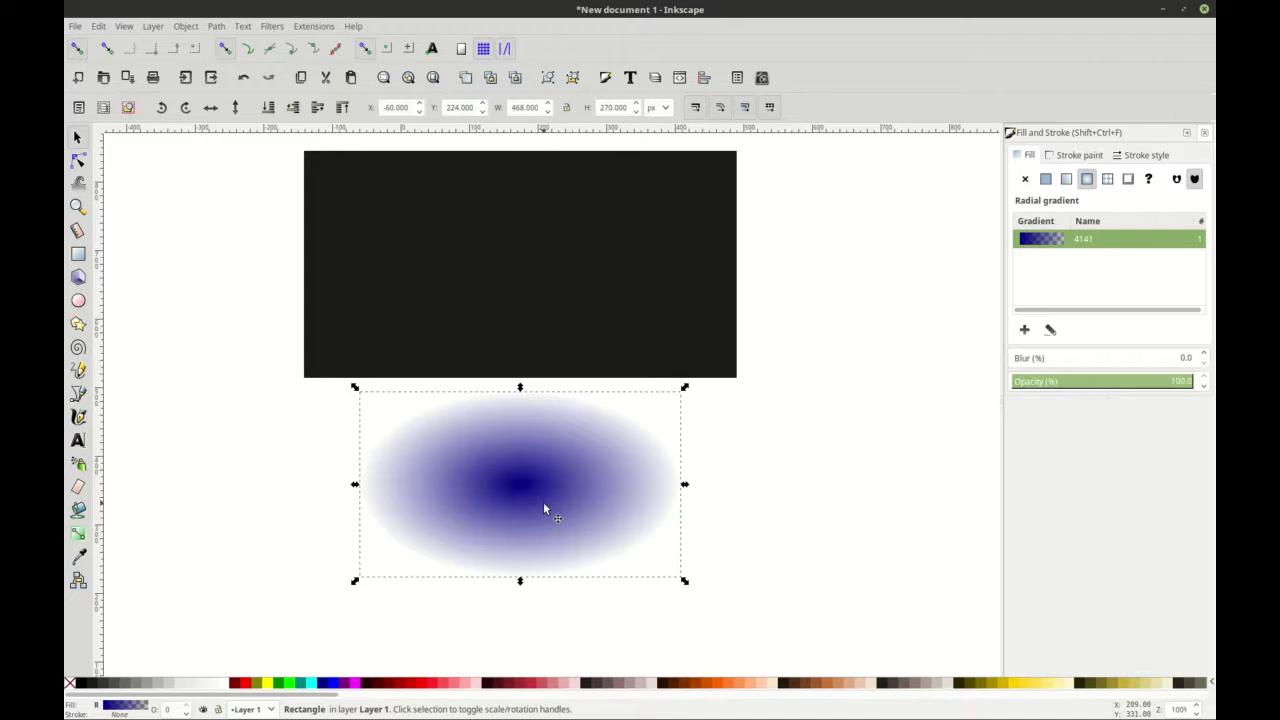
- Extend the gradient's vertical radius past the rectangle's upper edge and set the outer stop's alpha to 255
key(g)
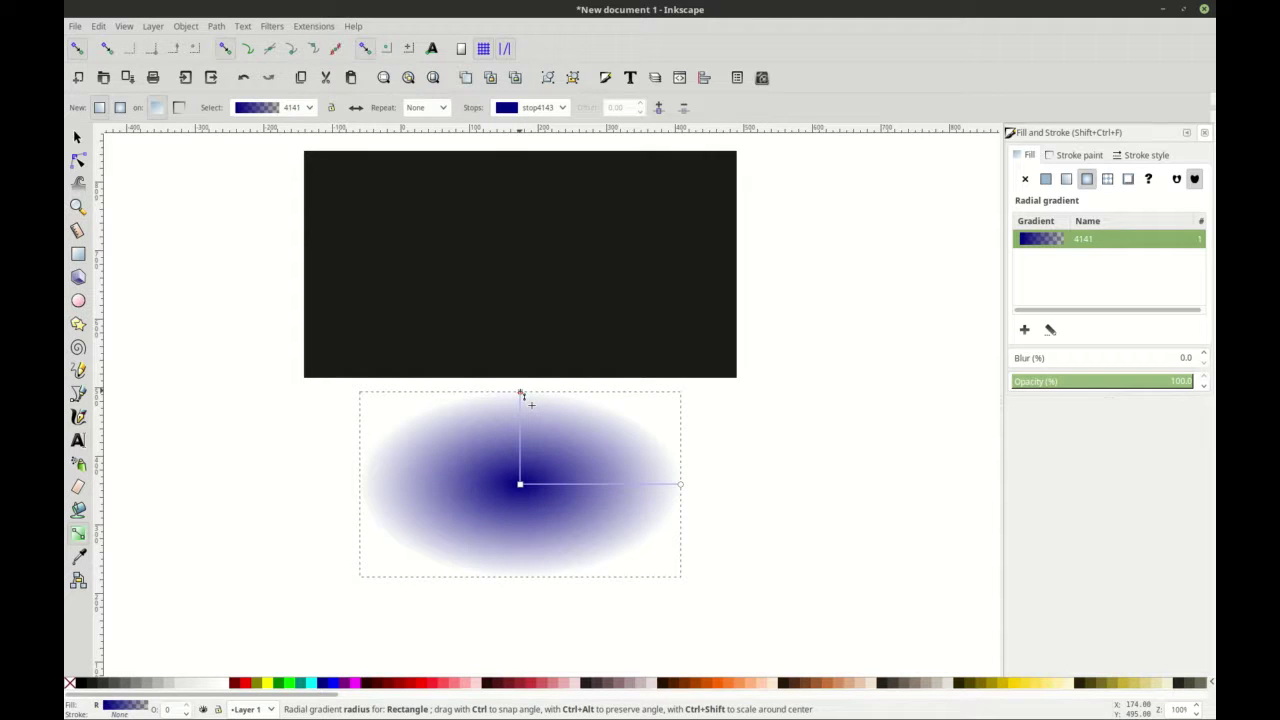
drag(521, 394, 522, 351)
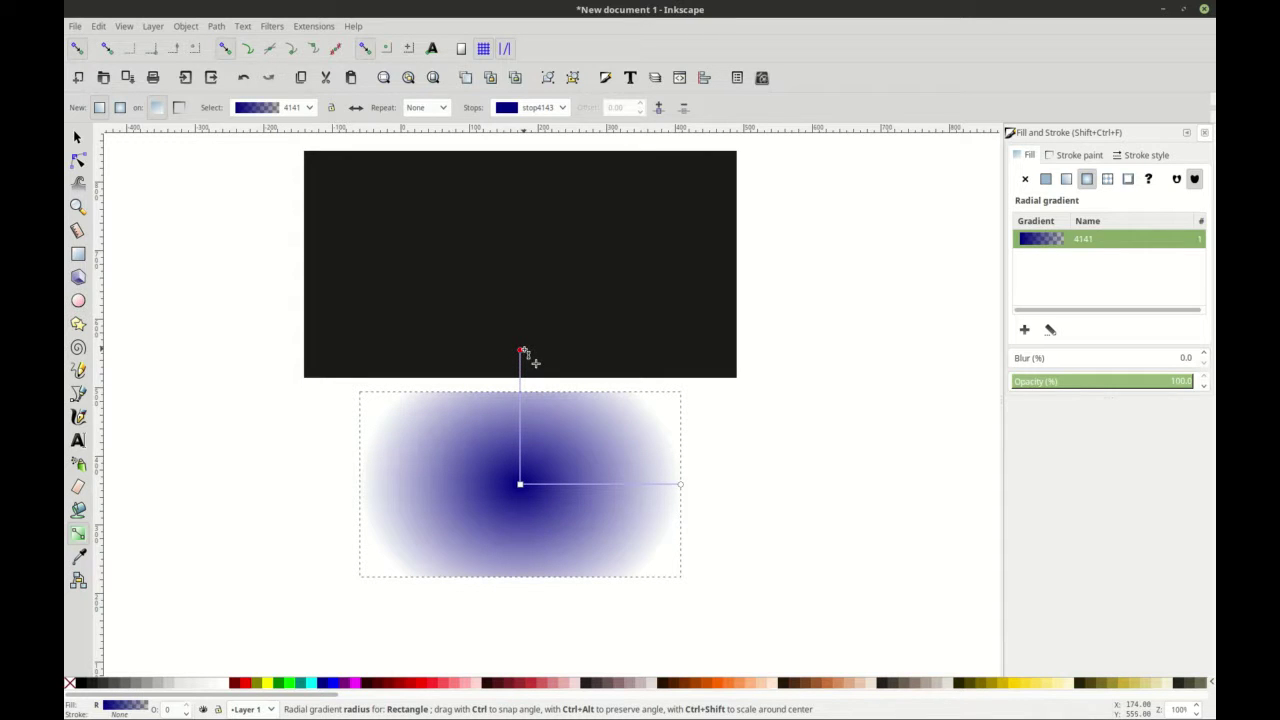
click(521, 350)
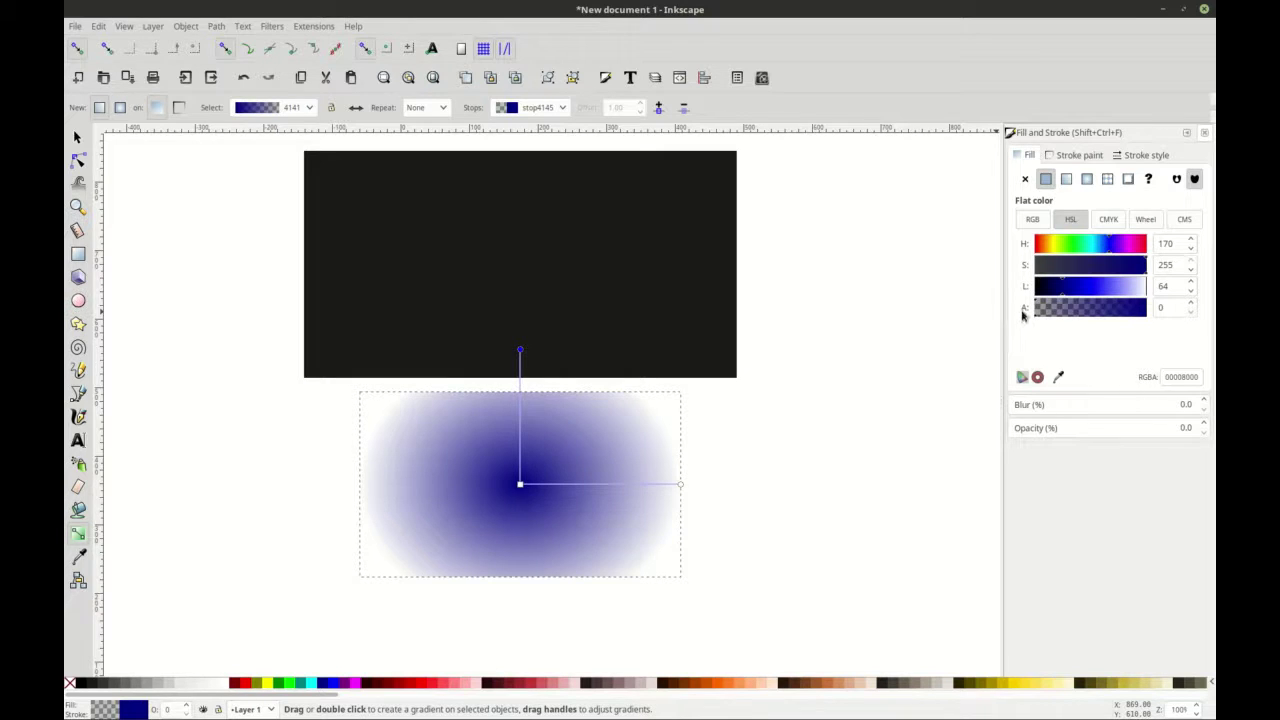
drag(1076, 312, 1168, 310)
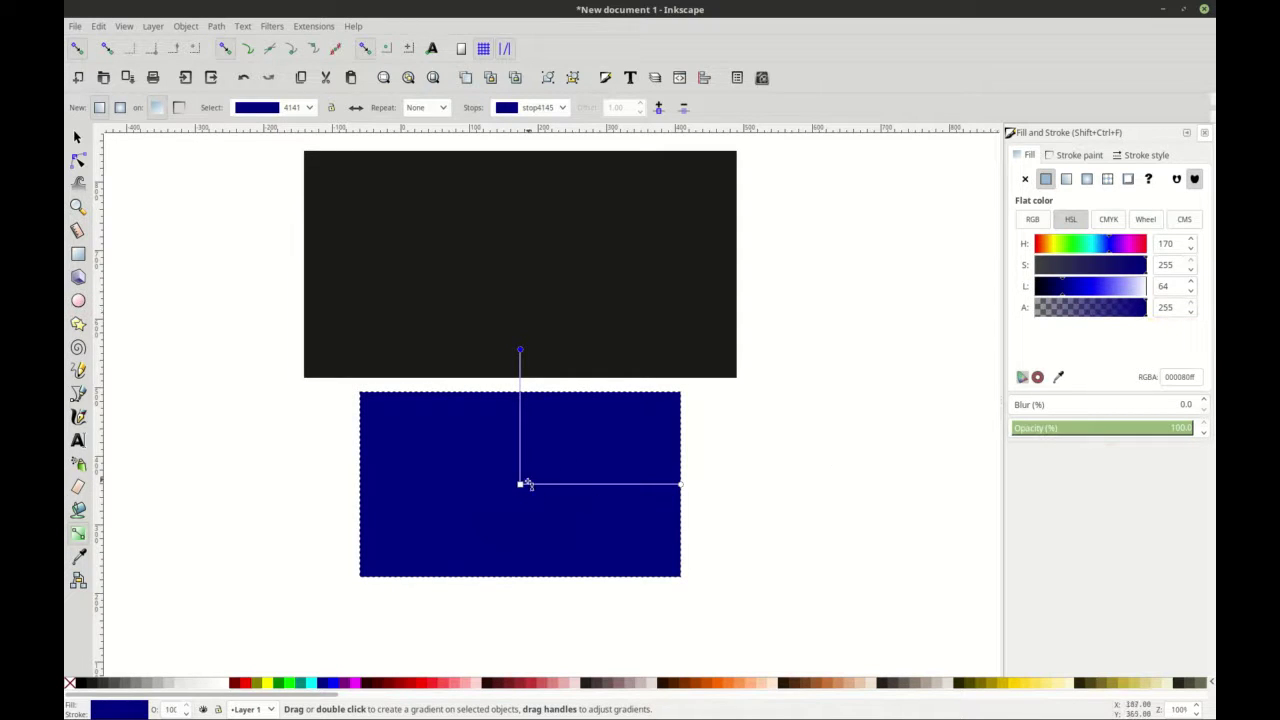
- Set the gradient's centre stop to lightness 122 and add a middle stop at an offset of about 0.44
click(521, 487)
click(1089, 290)
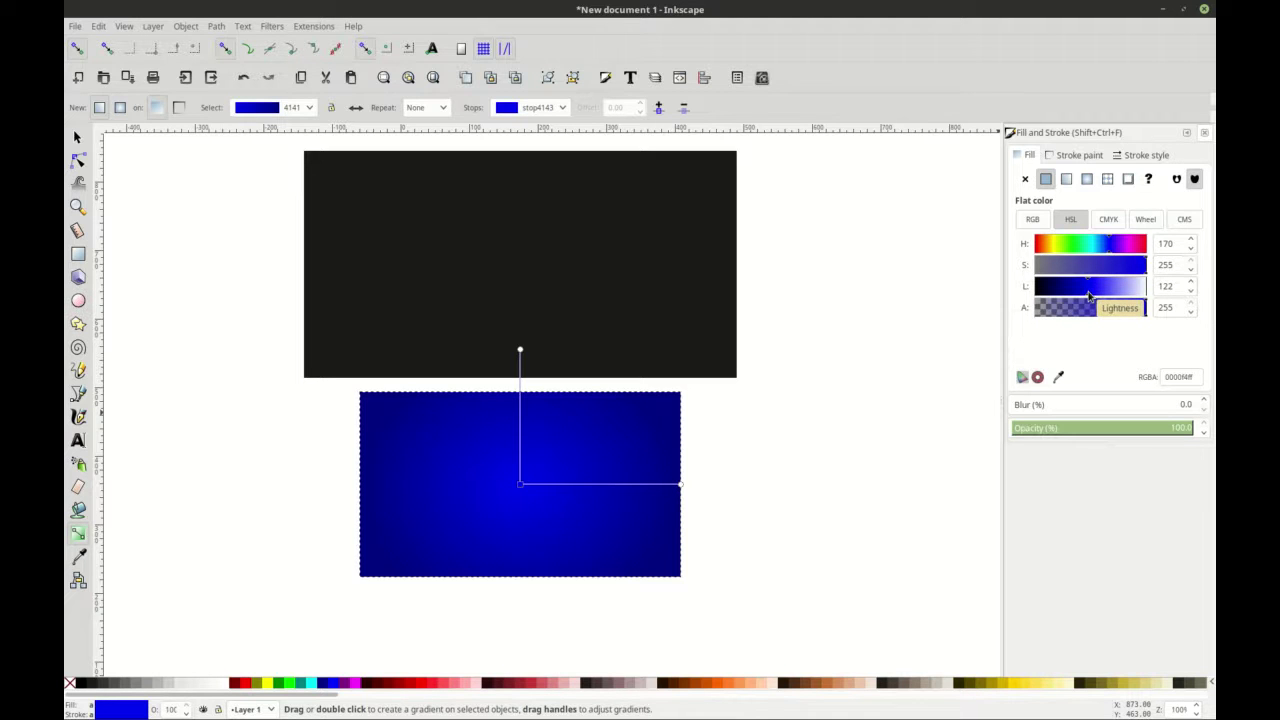
double_click(520, 428)
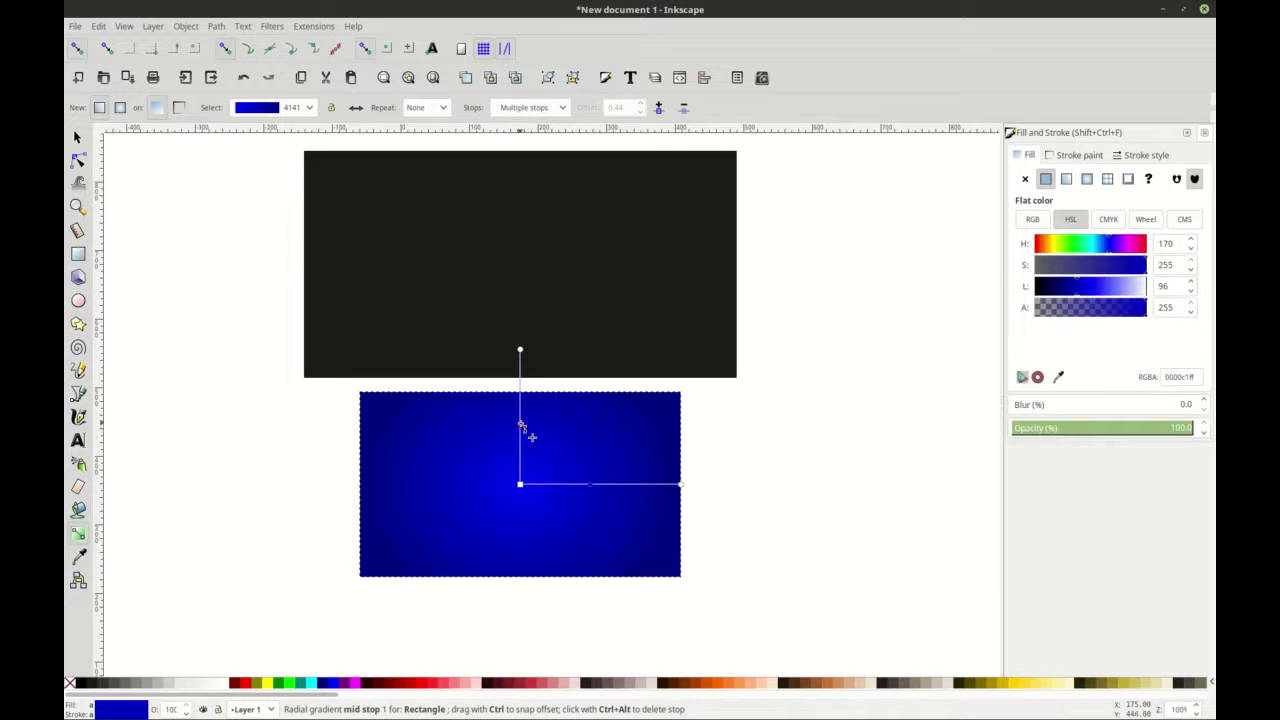
- Set the centre stop's hue to 145 and add an inner stop at about 0.24 offset with lightness 147
click(520, 485)
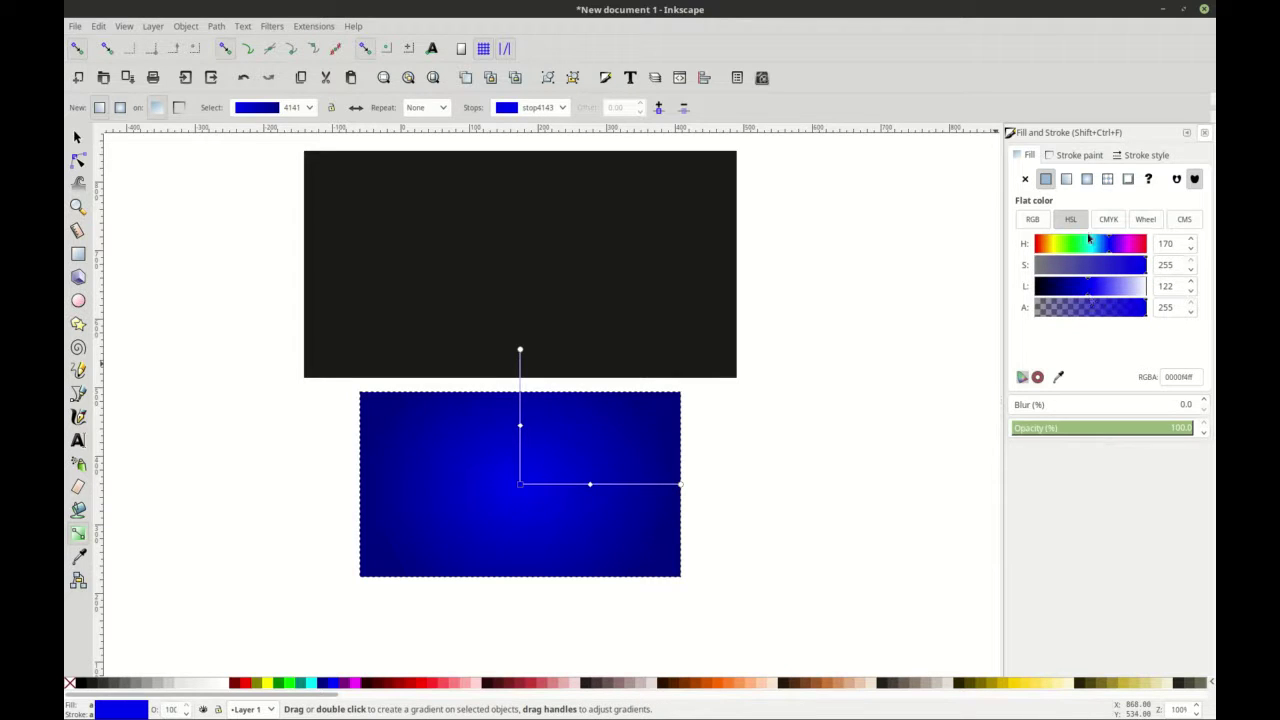
click(1099, 245)
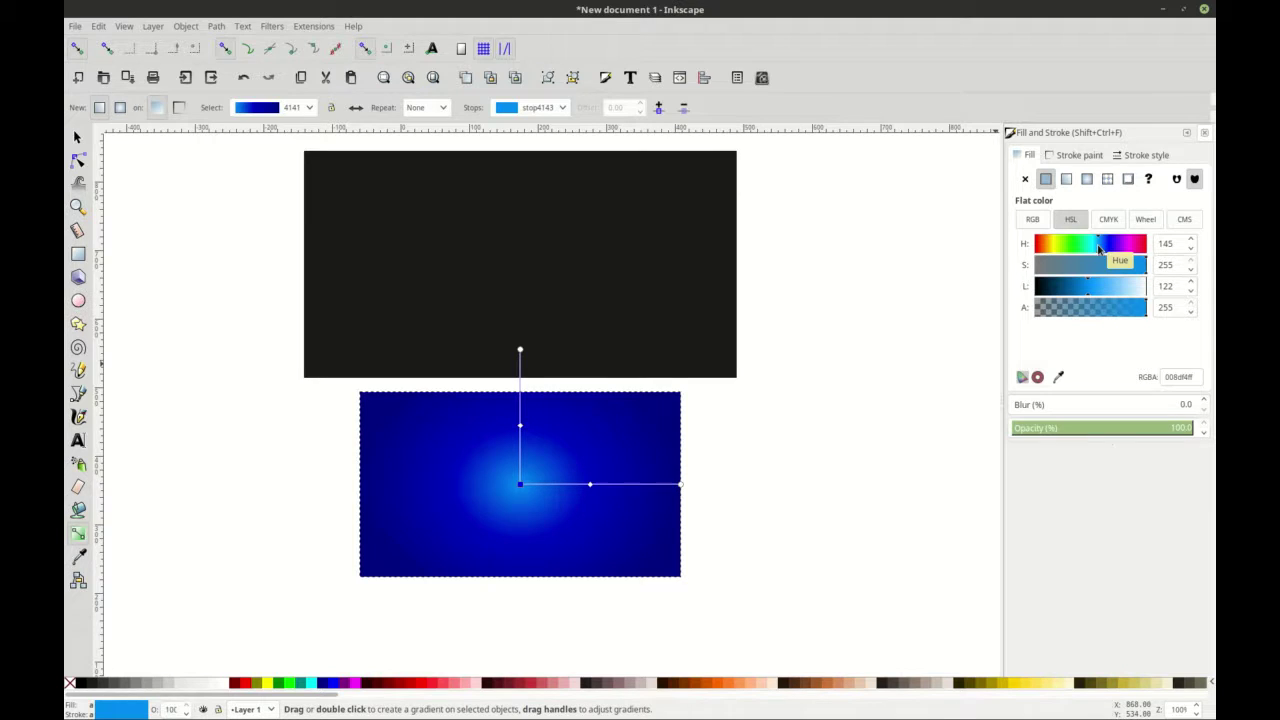
shift+click(520, 453)
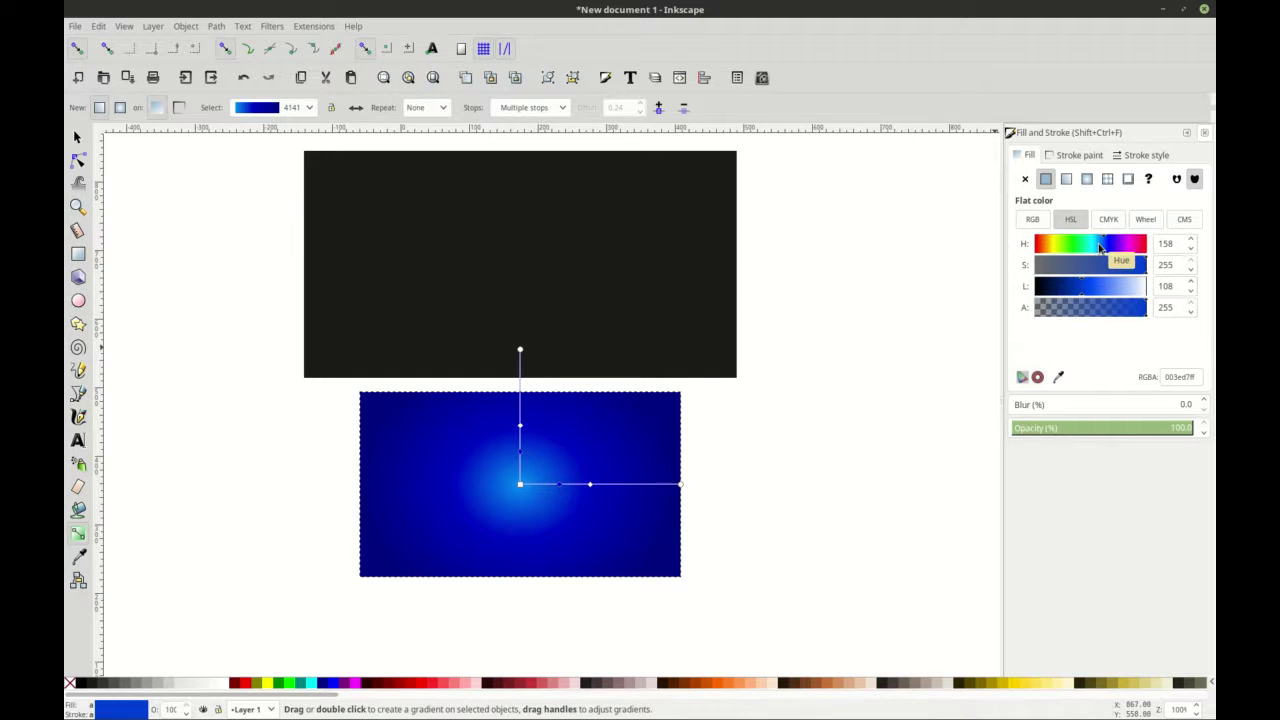
click(1100, 288)
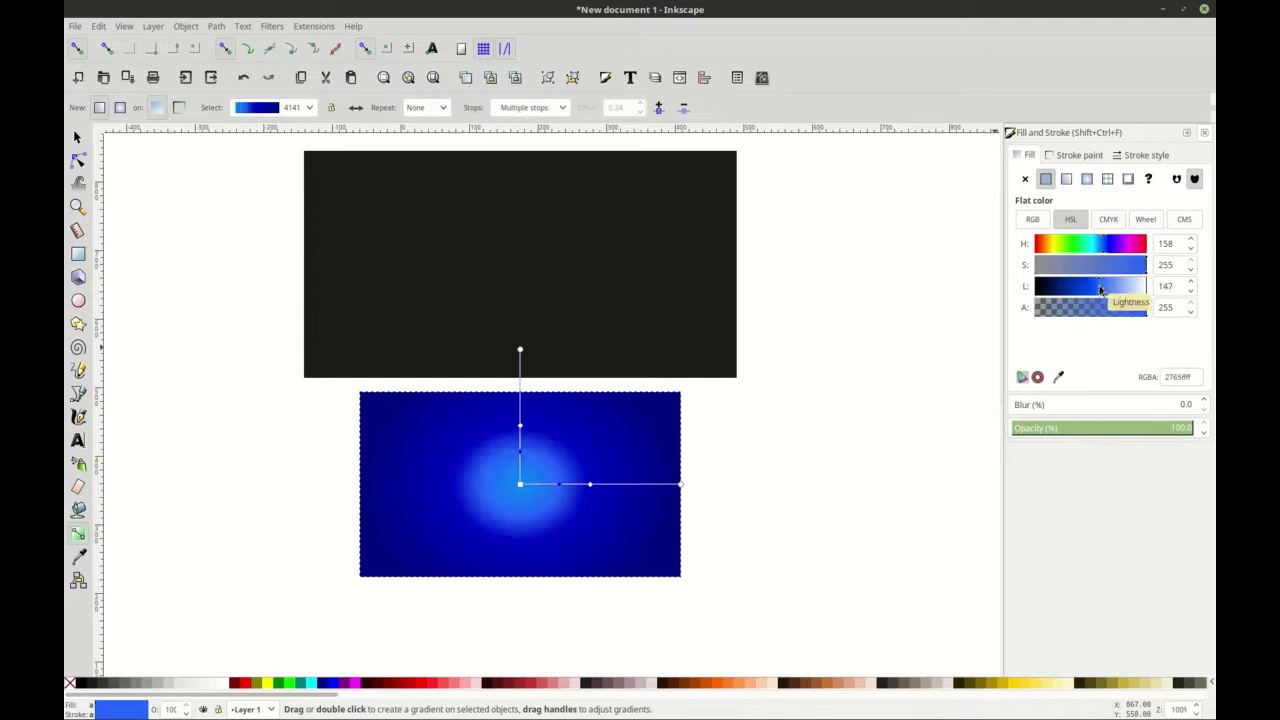
- Undo the inner gradient stop's last lightness change, set its hue to 155, and deselect the rectangle
key(ctrl+z)
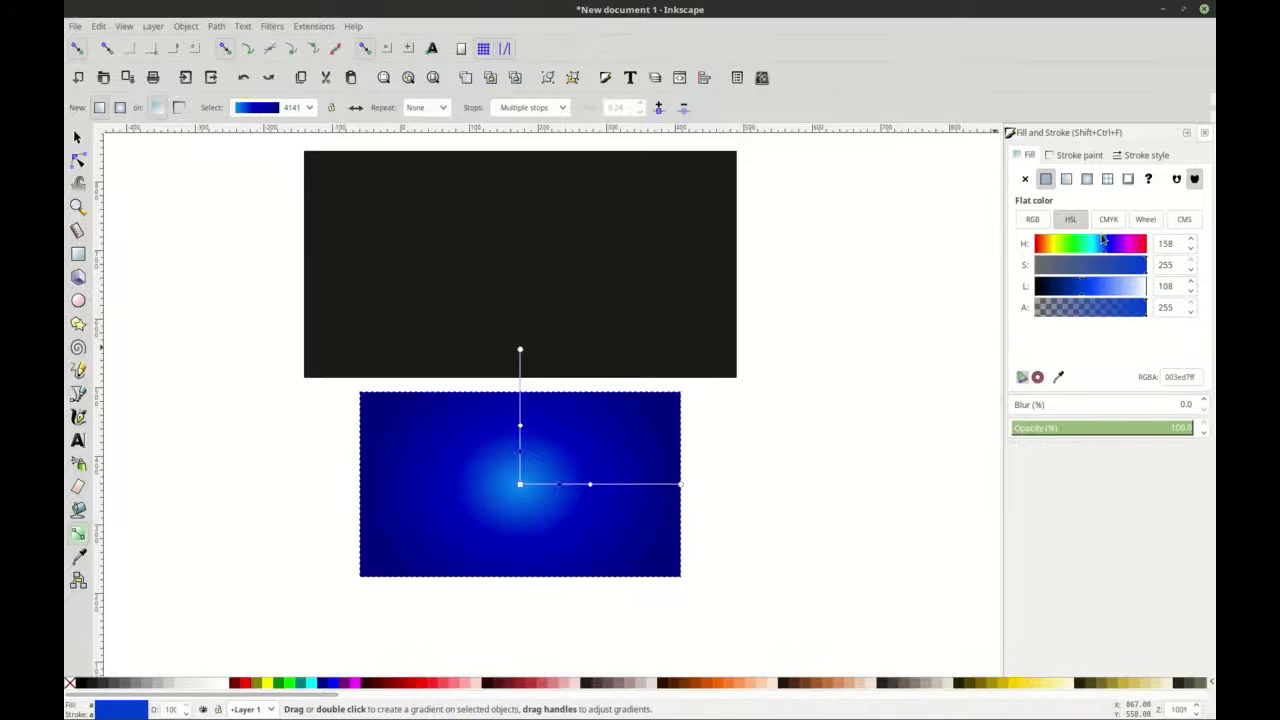
click(1096, 244)
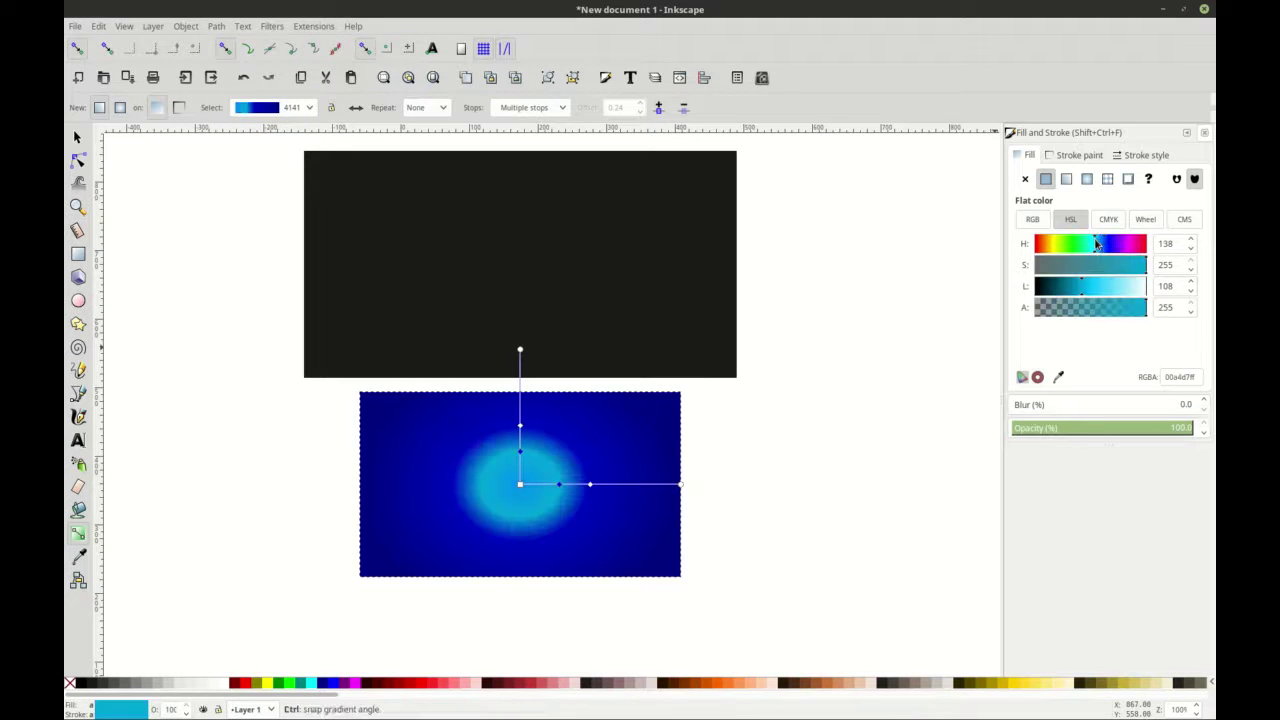
key(ctrl+z)
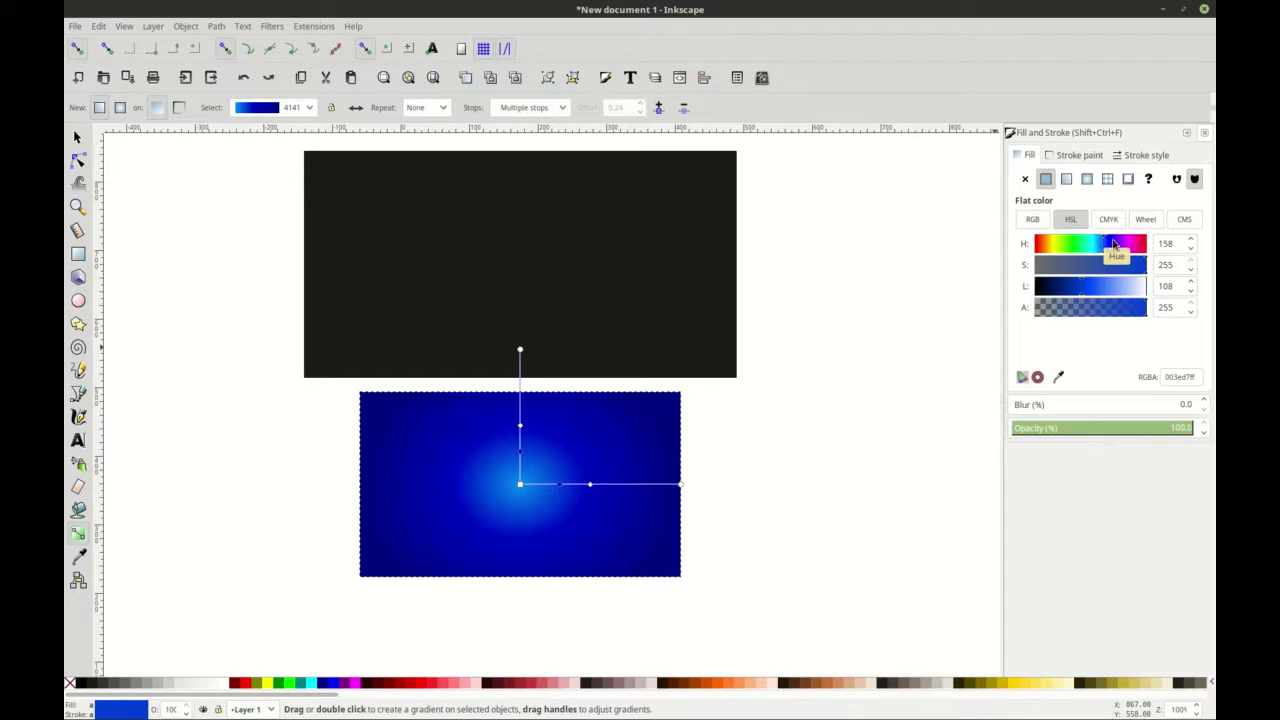
click(1190, 249)
click(1190, 249)
click(78, 138)
click(251, 329)
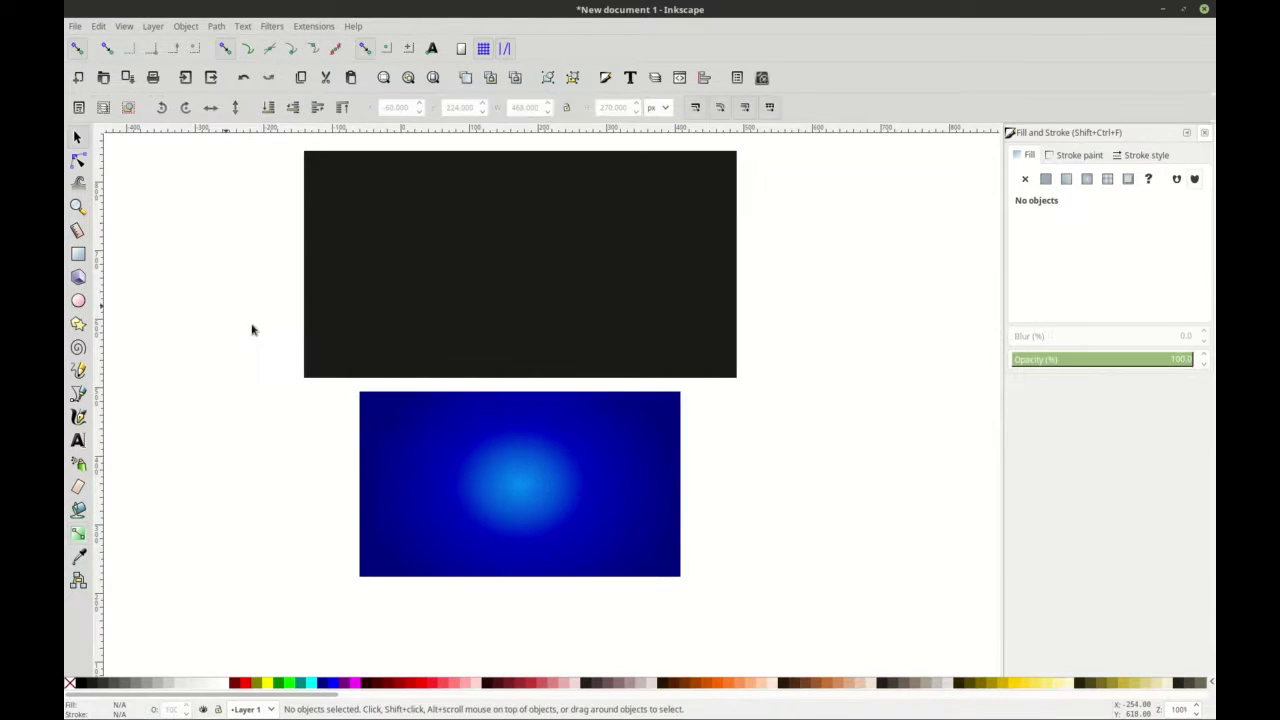
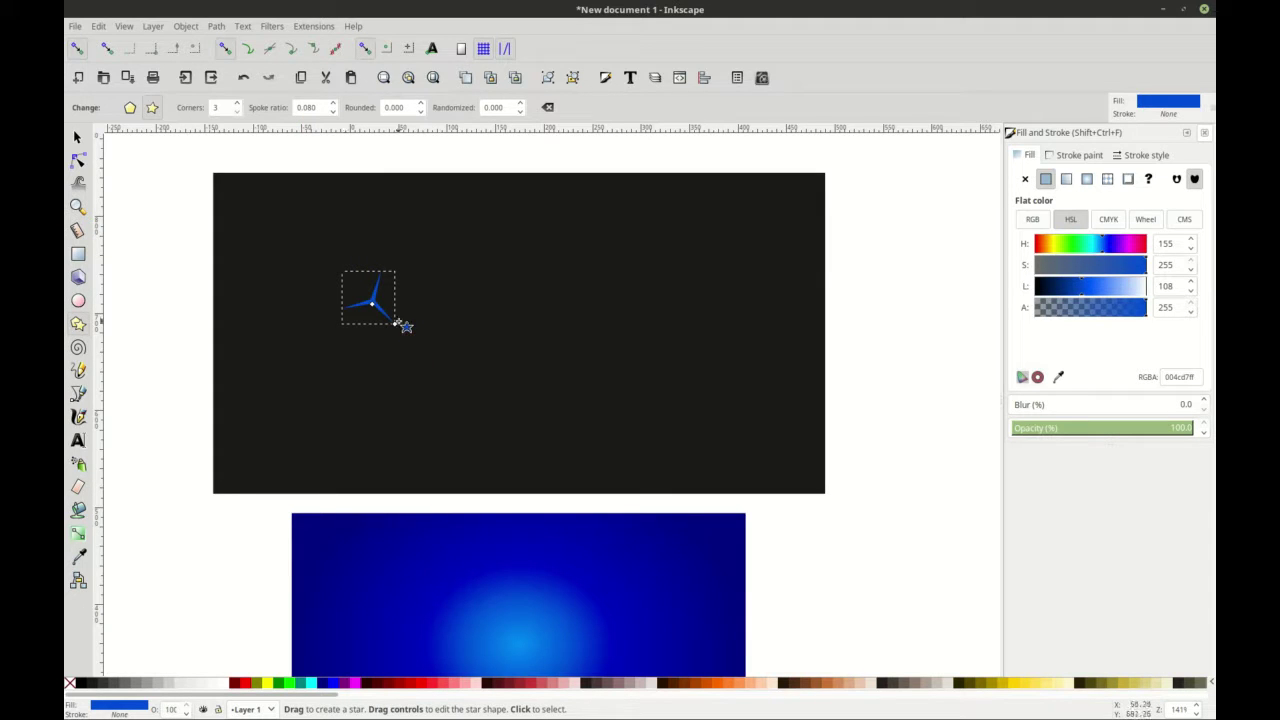
- Draw a swatch rectangle about 81 by 148 px beside the black backdrop and place a duplicate next to it
scroll(372, 314, up, 1)
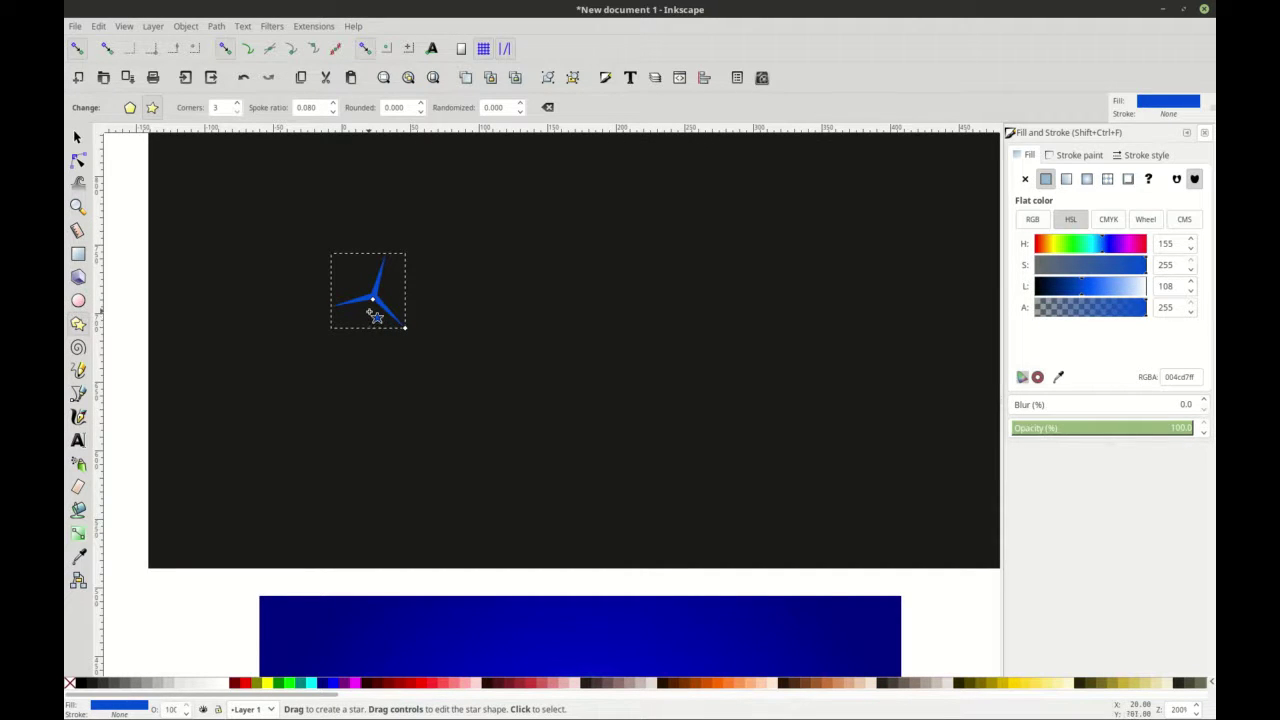
scroll(372, 314, down, 1)
scroll(380, 316, right, 2)
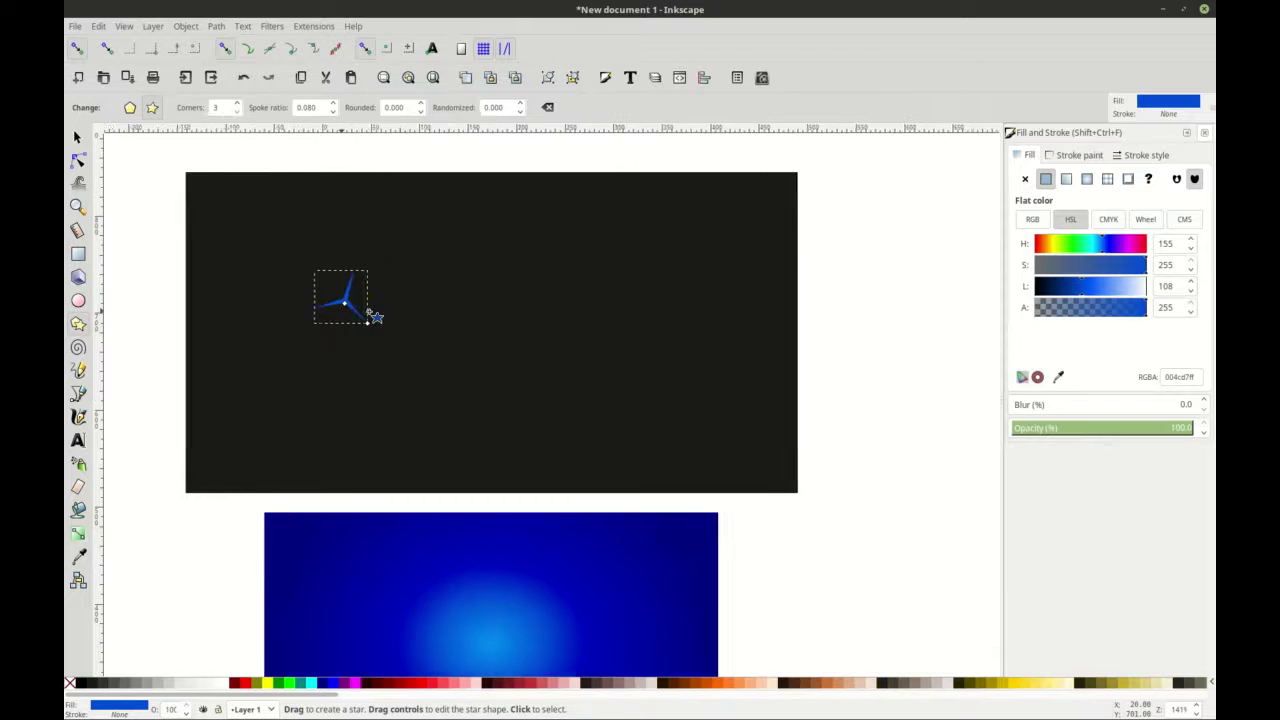
click(78, 256)
drag(794, 259, 873, 403)
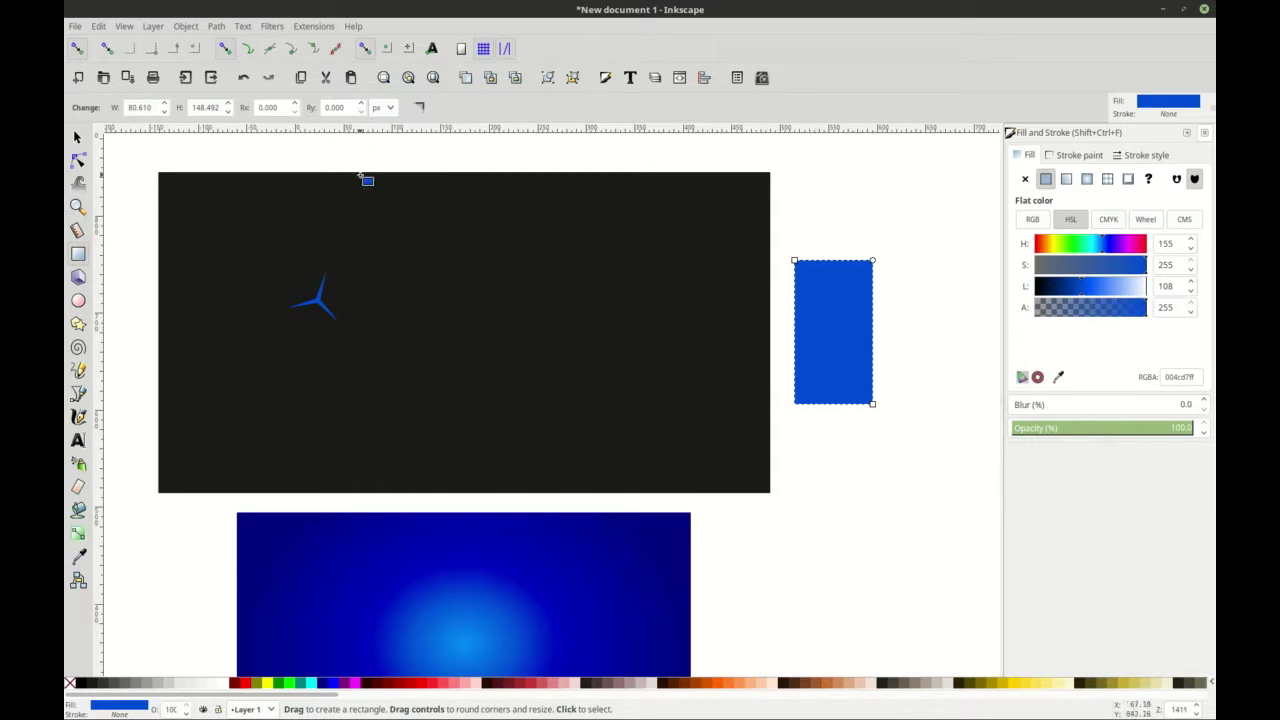
click(77, 137)
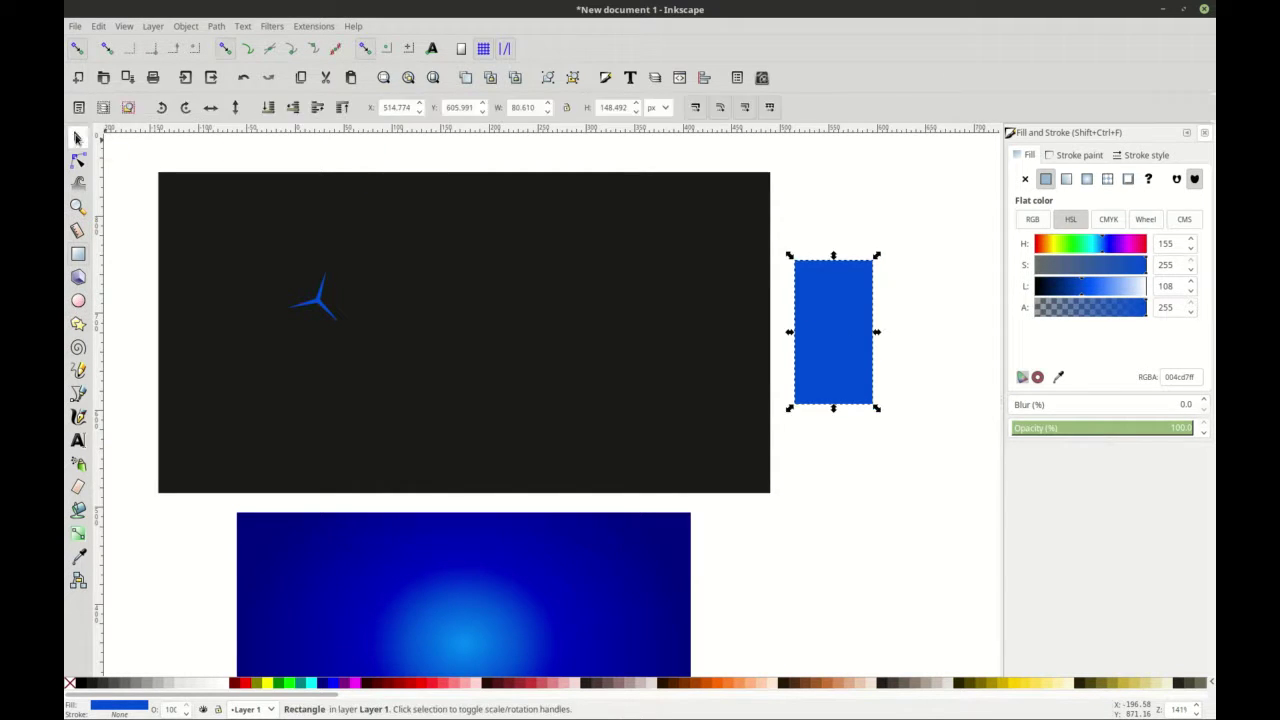
key(ctrl+d)
drag(851, 327, 917, 315)
scroll(917, 315, right, 1)
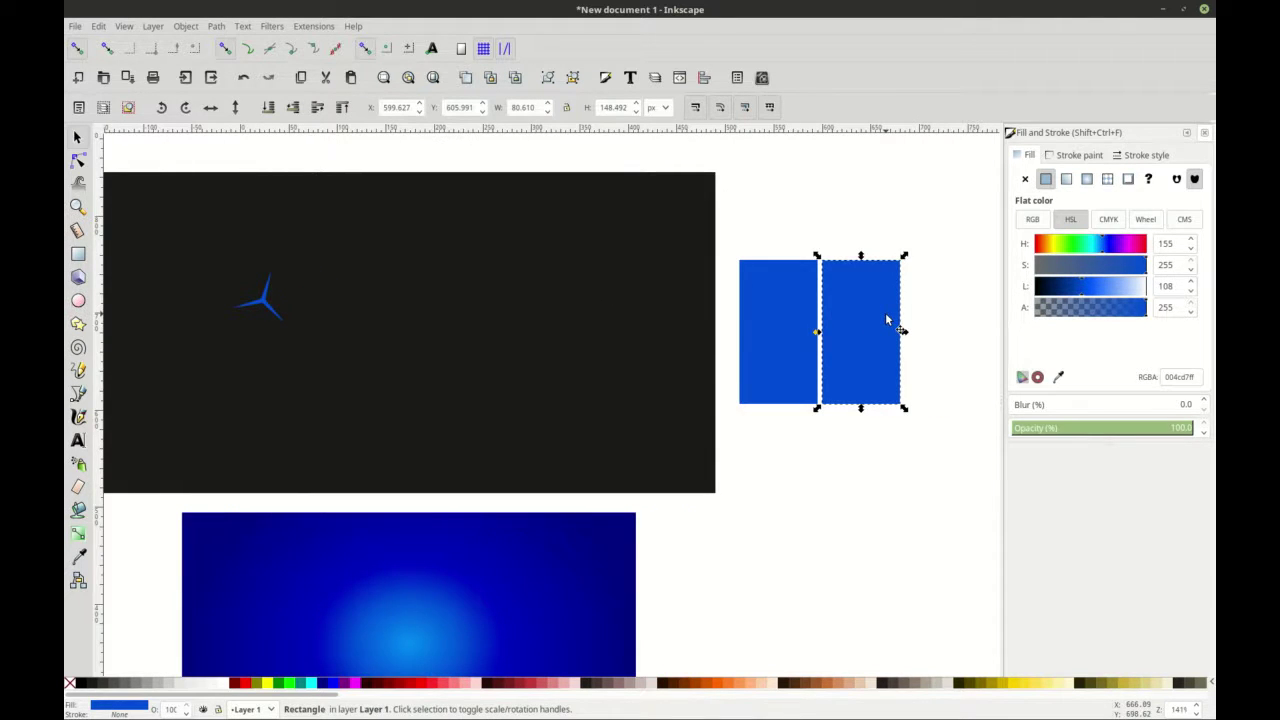
- Fill the duplicate swatch rectangle with magenta and set its hue to 208
click(356, 684)
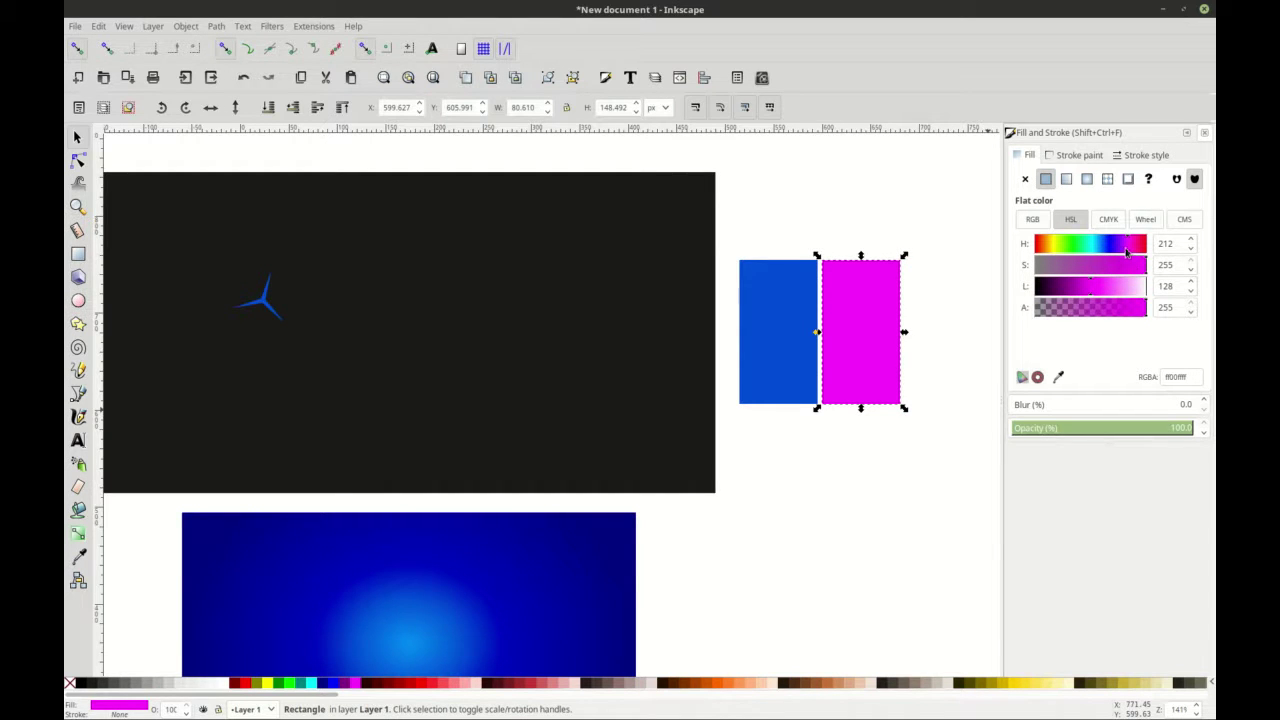
click(1191, 249)
click(1191, 249)
click(1190, 249)
click(1187, 249)
- Recolour the original swatch rectangle to cyan with hue 125 and lightness 128
click(798, 300)
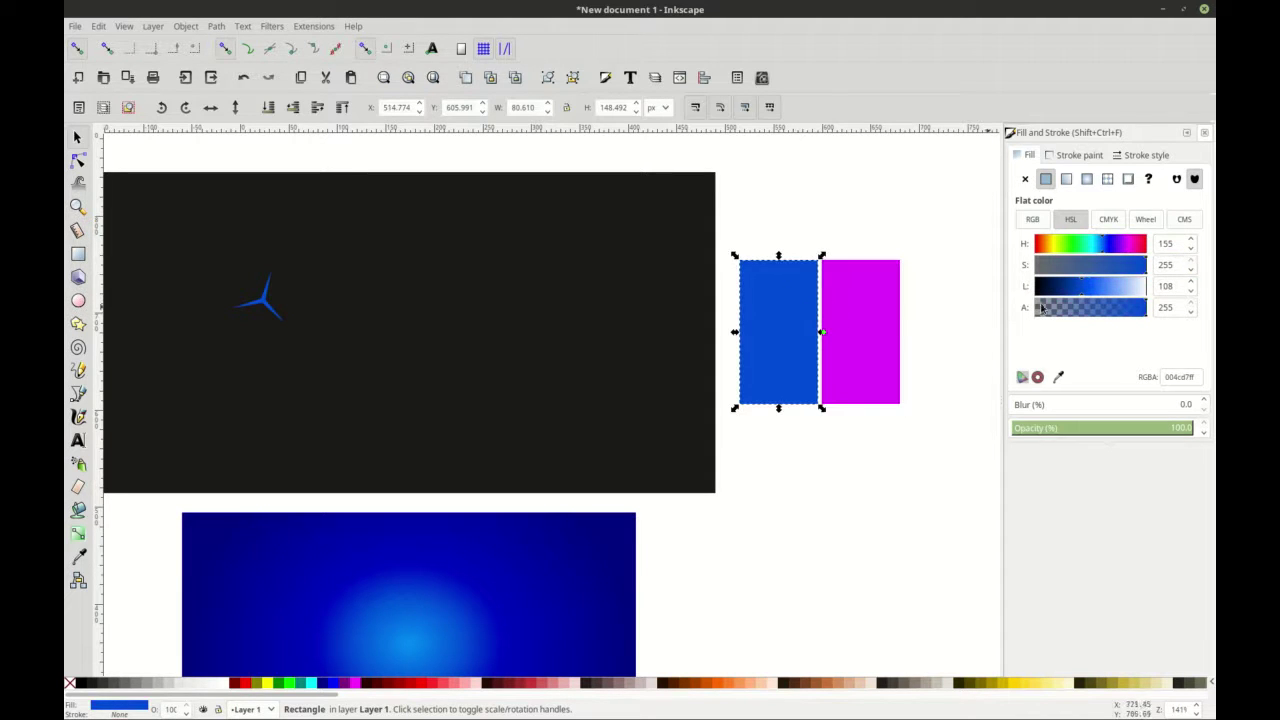
click(333, 685)
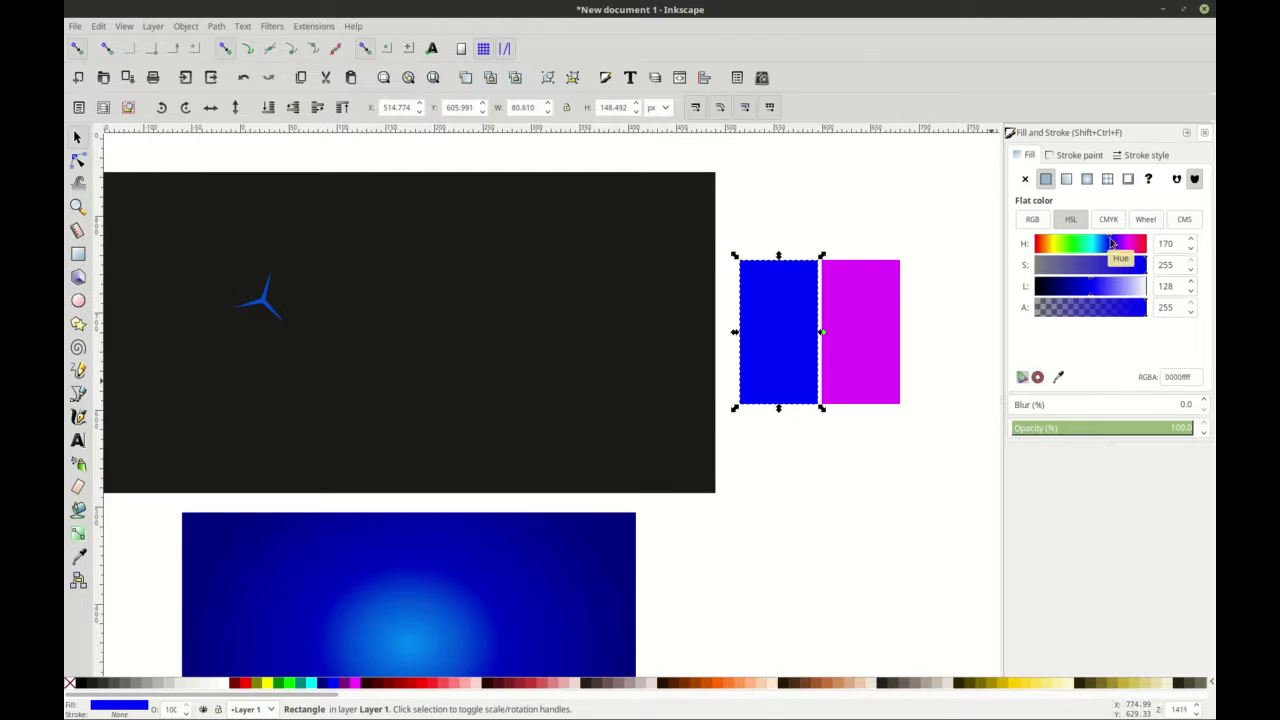
click(1100, 244)
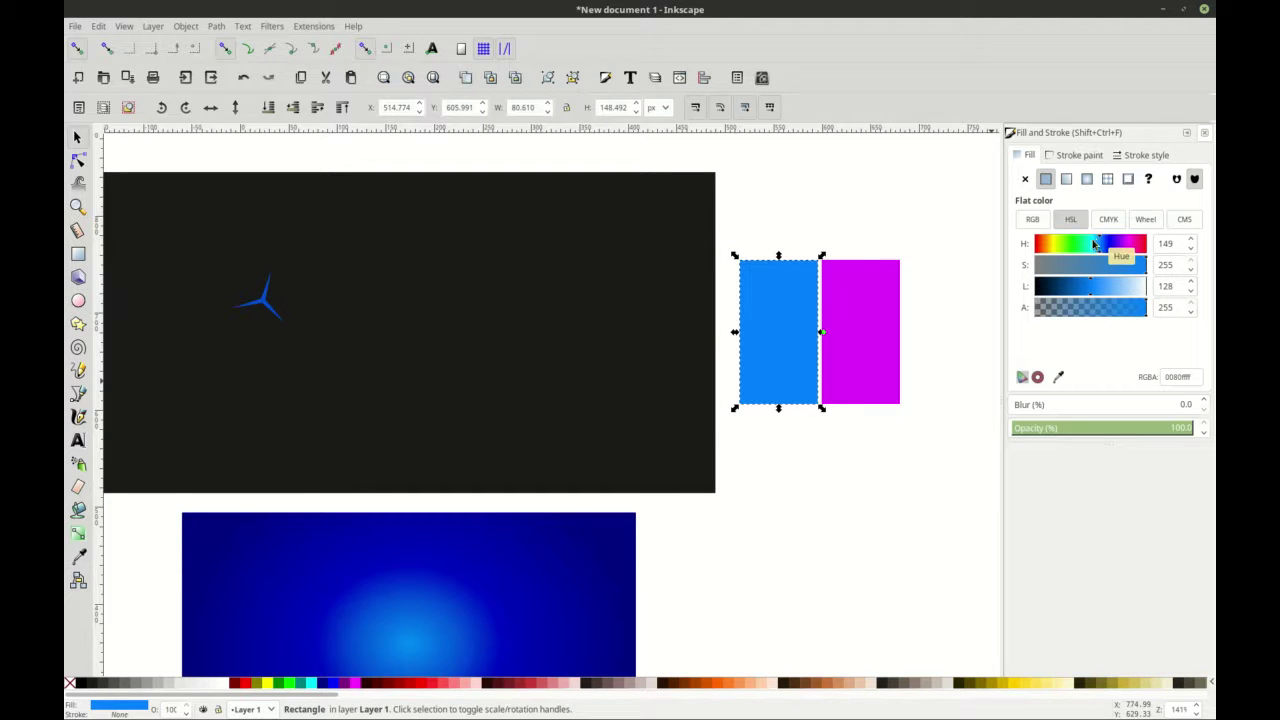
click(1093, 244)
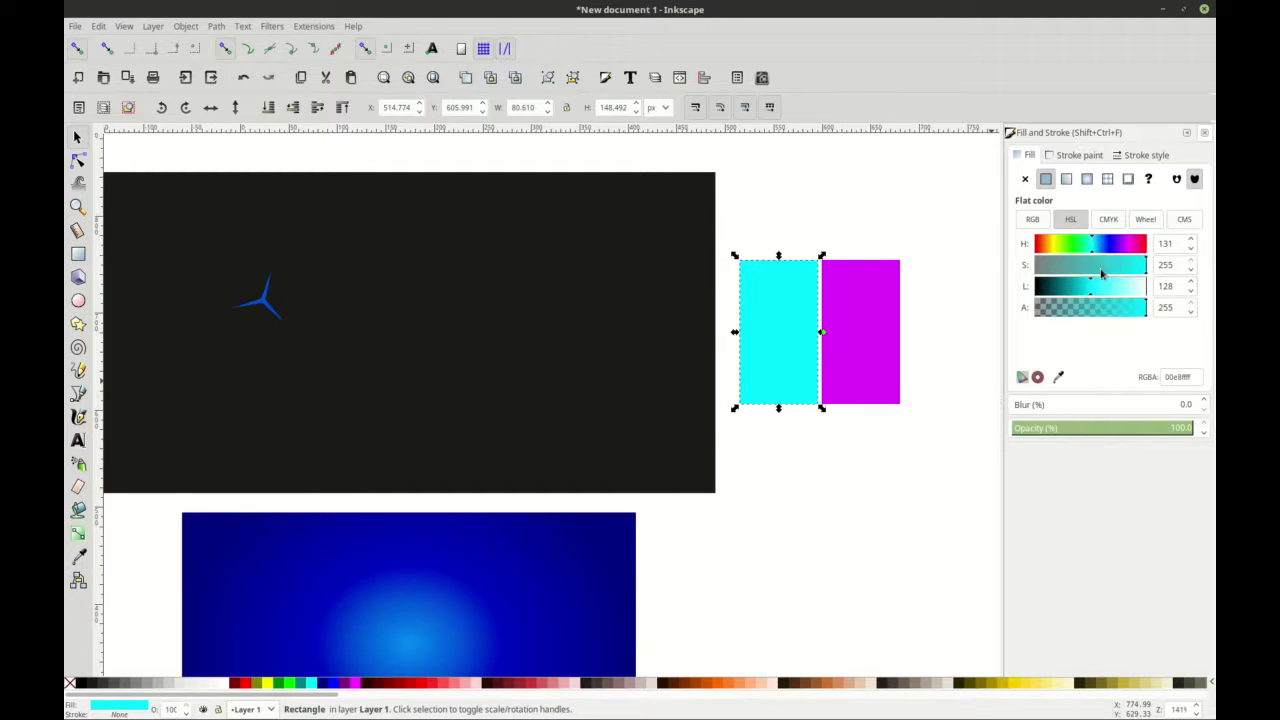
click(1190, 242)
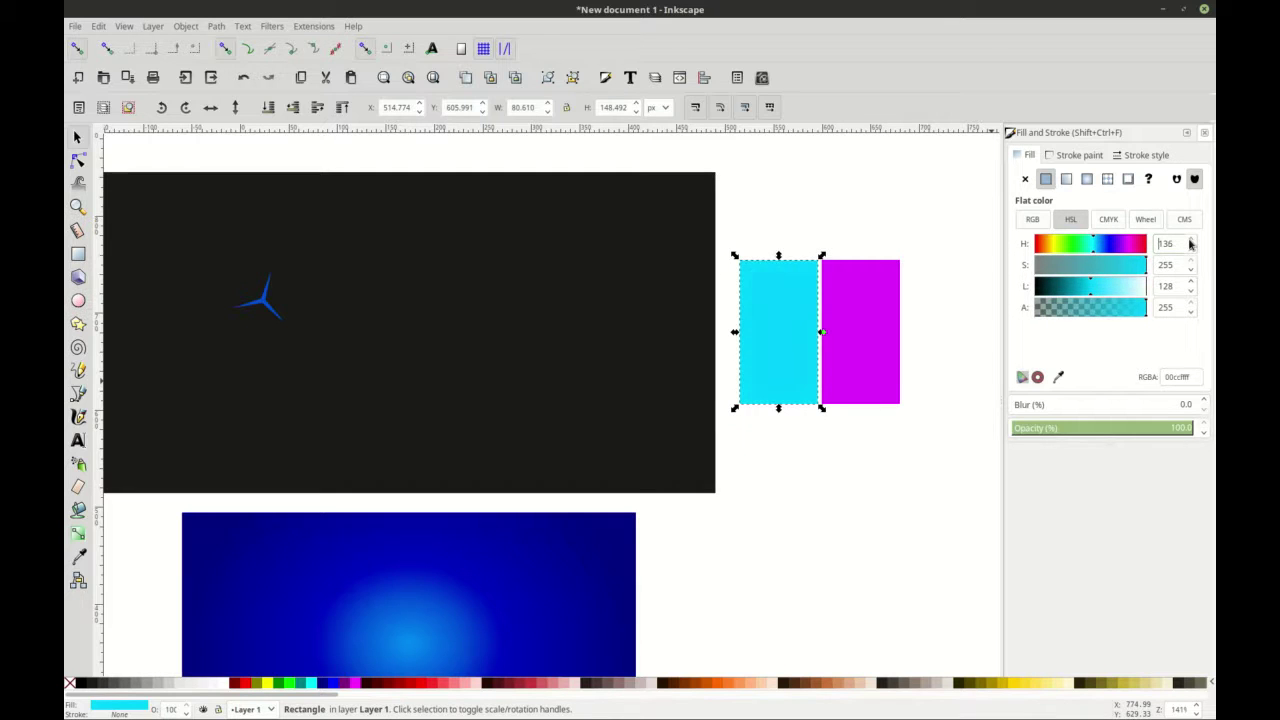
click(1190, 242)
click(1191, 249)
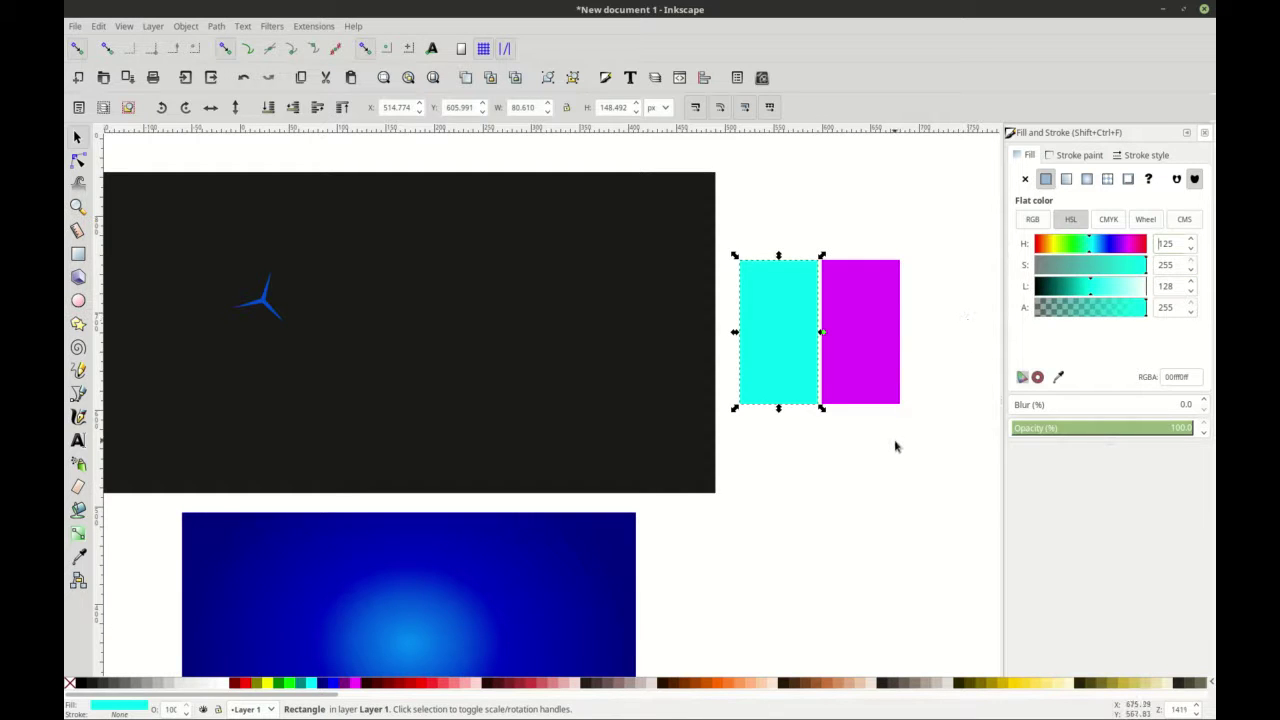
- Set the magenta swatch's lightness to 139 and shift its hue slightly toward pink
click(863, 311)
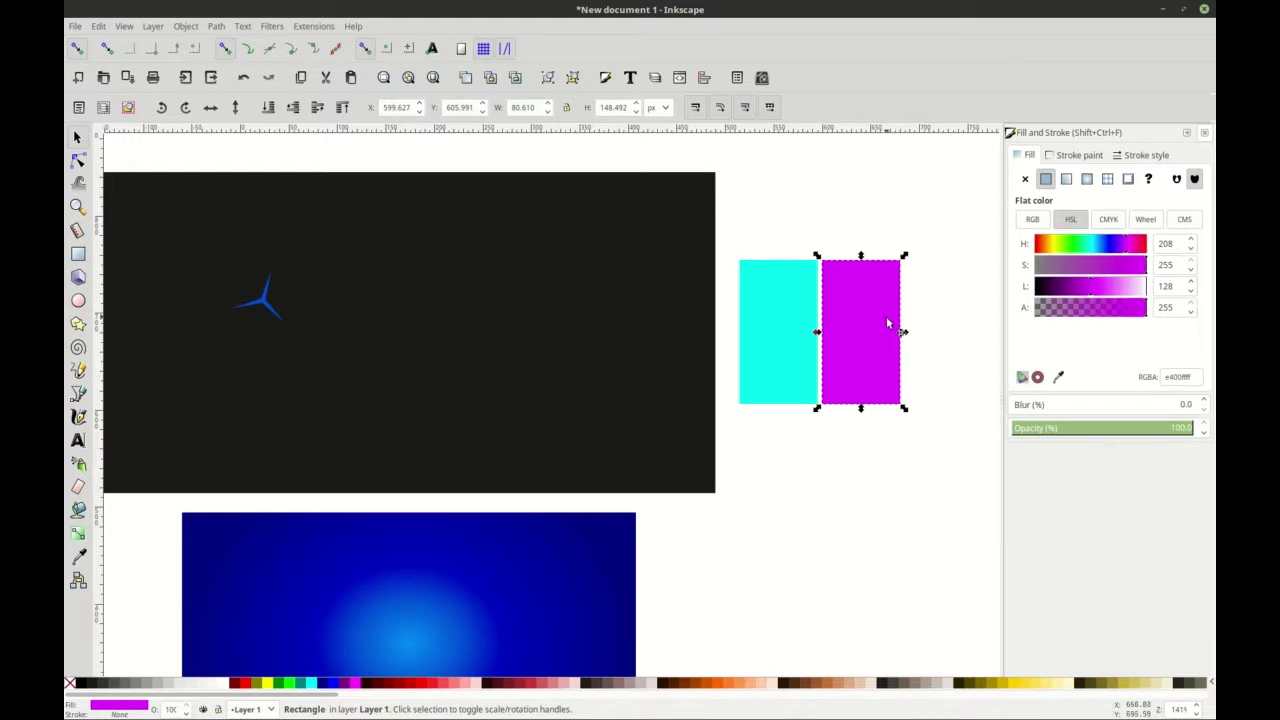
click(1097, 291)
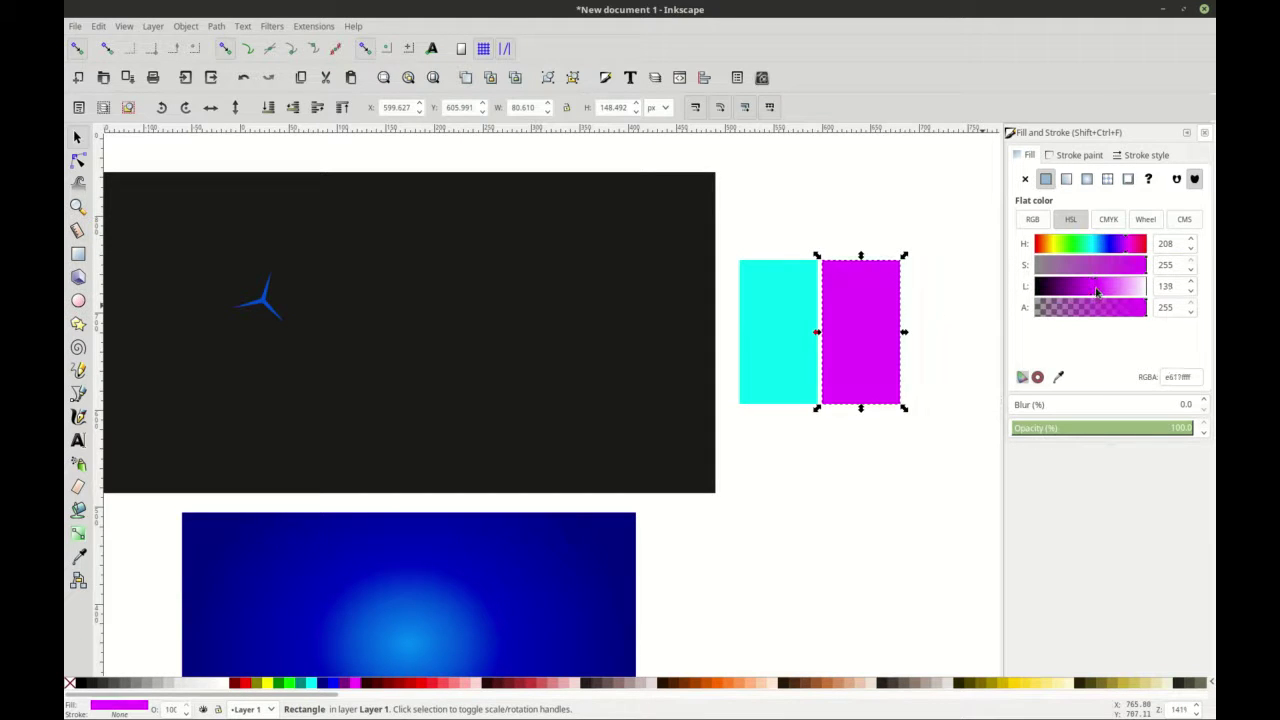
click(1190, 240)
- Apply the cyan swatch's colour to the three-pointed star's fill and set the star's blur to 2%
click(270, 313)
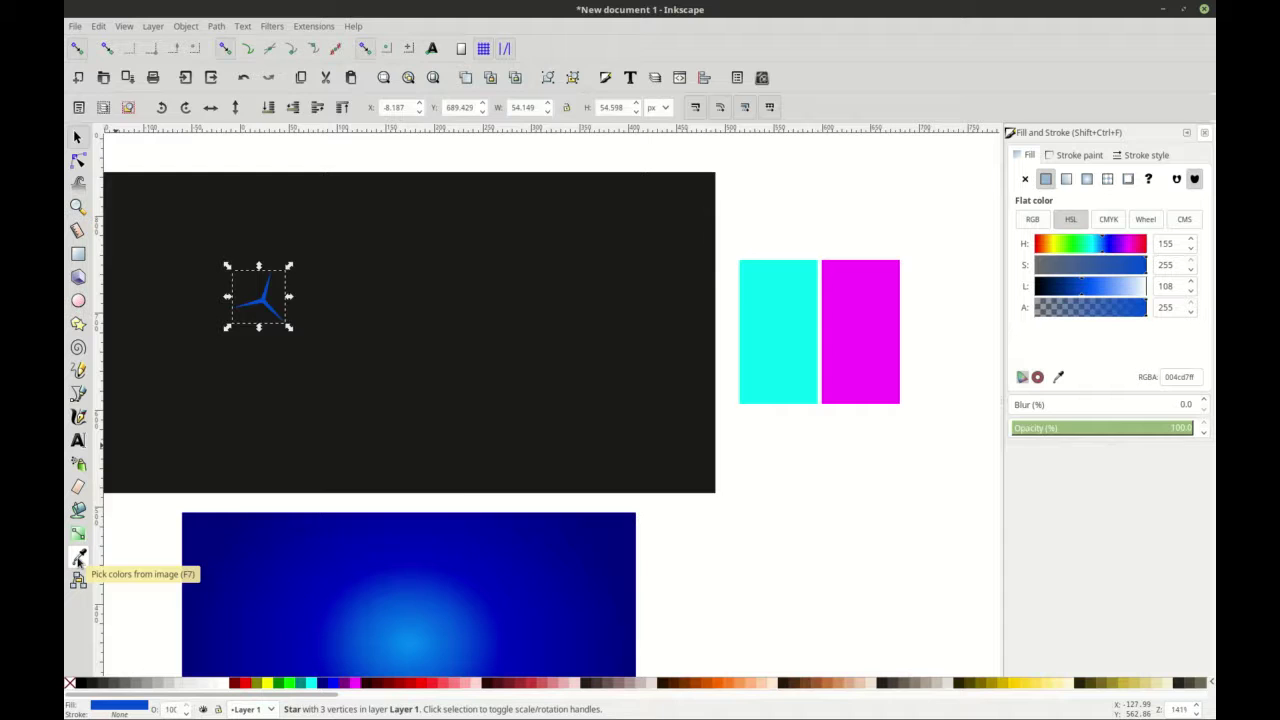
click(78, 558)
click(752, 342)
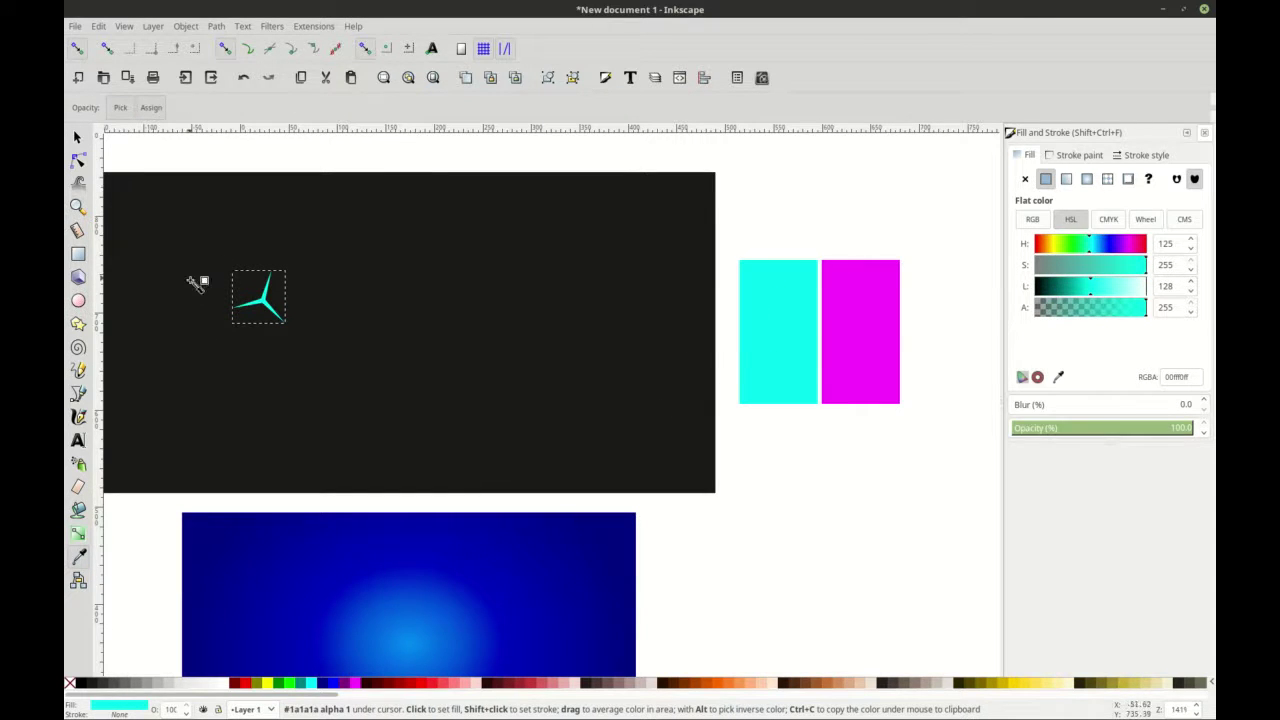
click(78, 137)
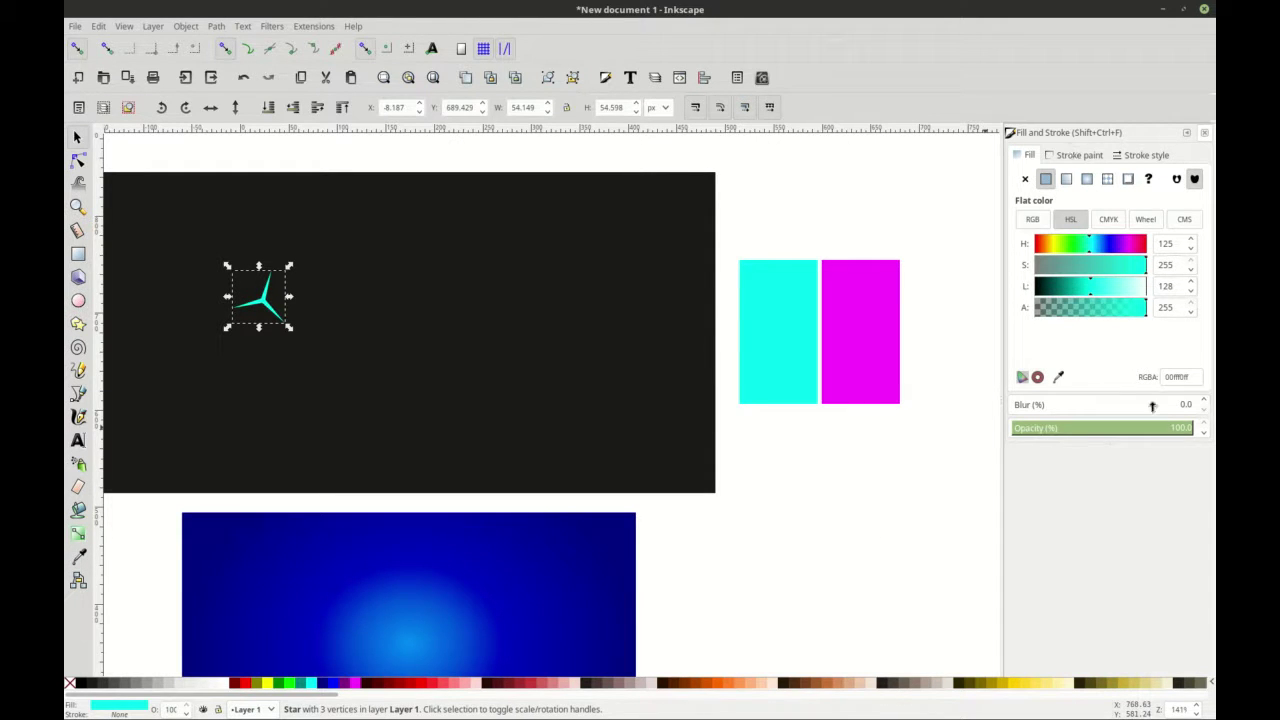
click(1203, 401)
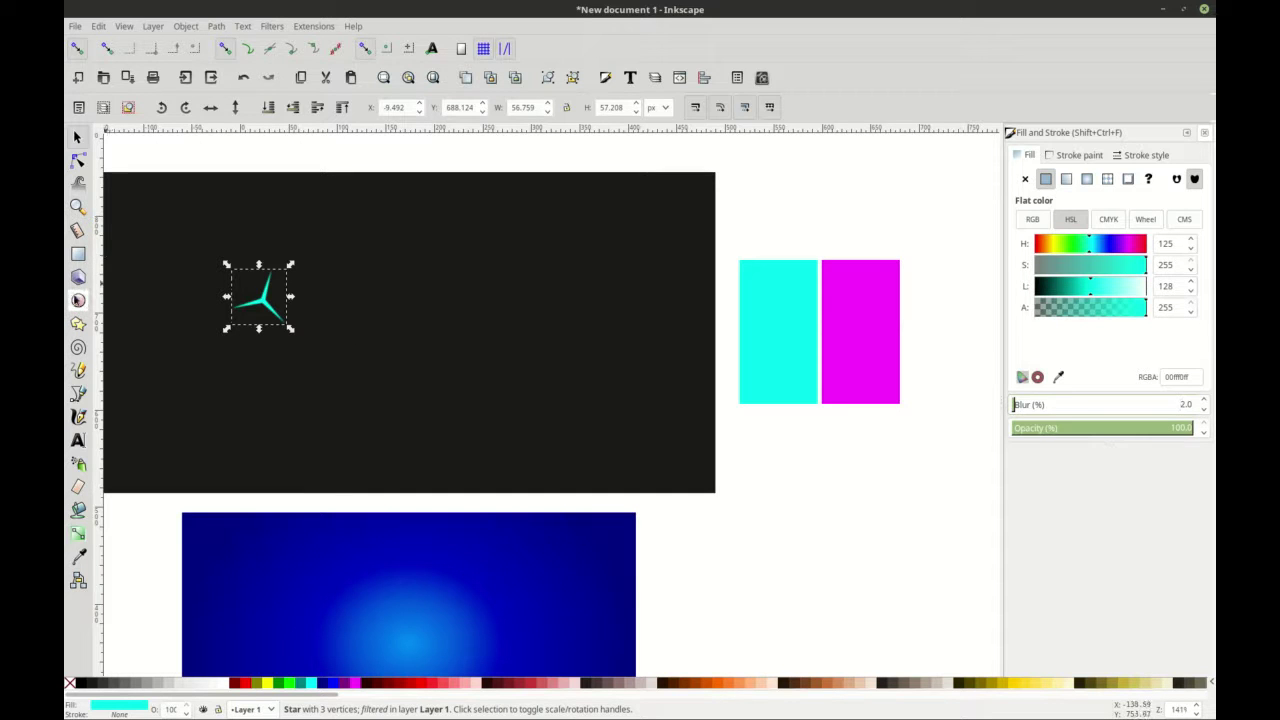
- Draw a cyan circle centred on the star and set its blur to 38%
click(78, 300)
ctrl+scroll(270, 305, up, 2)
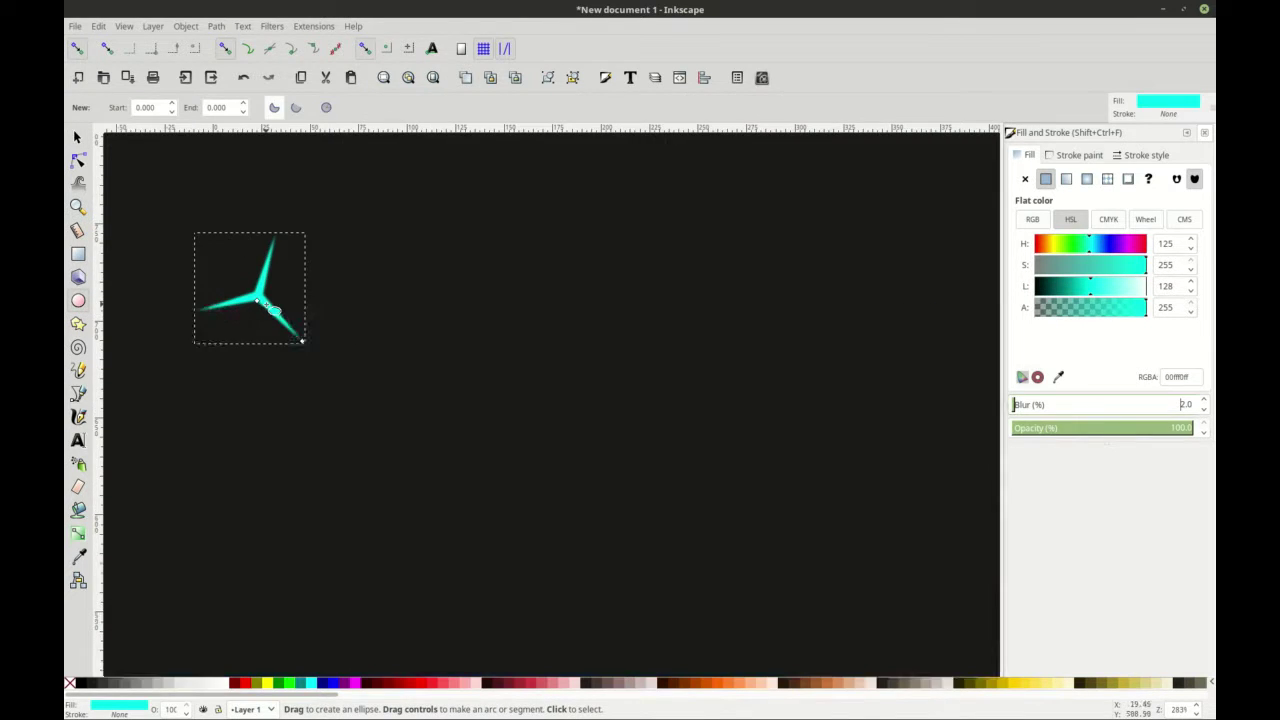
scroll(270, 305, left, 2)
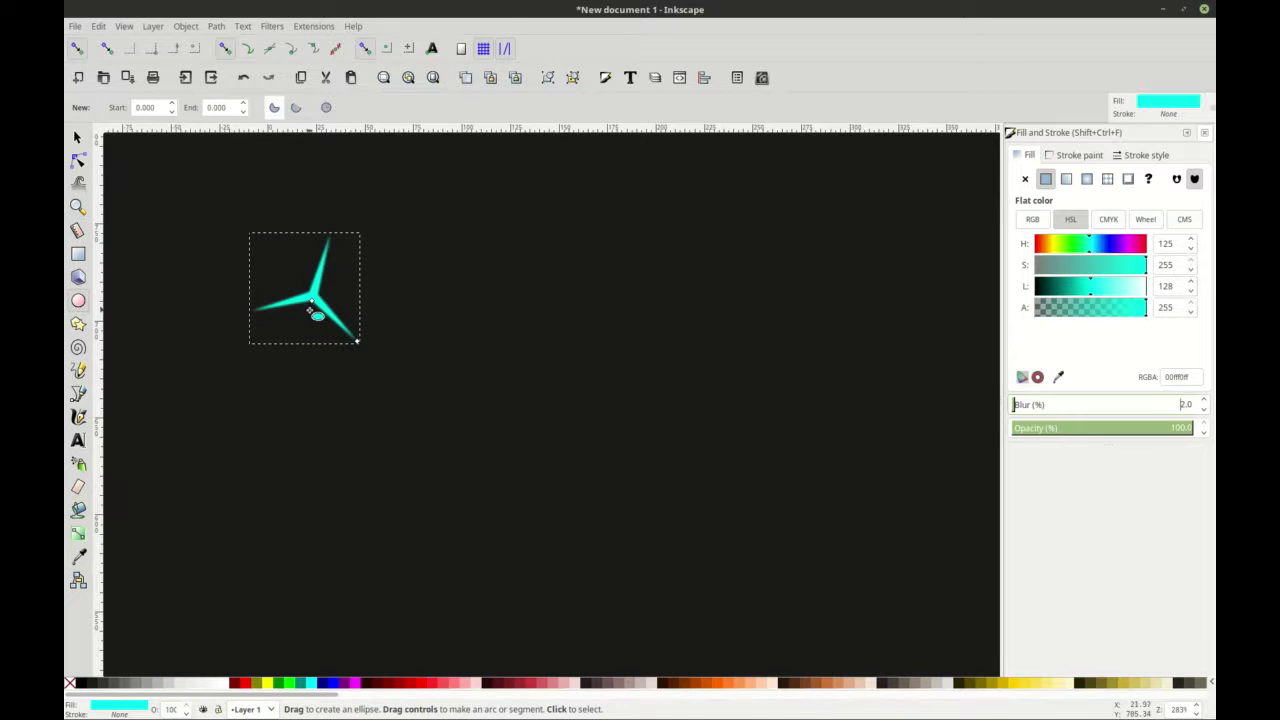
scroll(310, 310, left, 1)
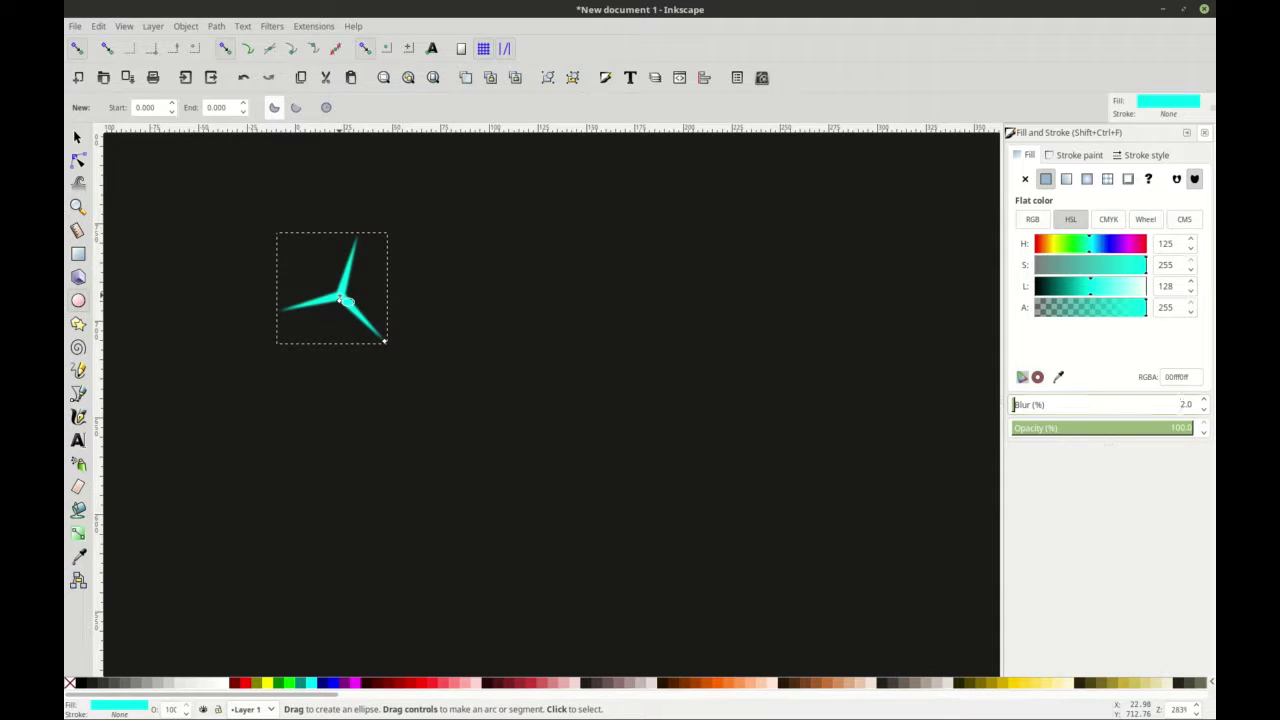
drag(343, 300, 368, 325)
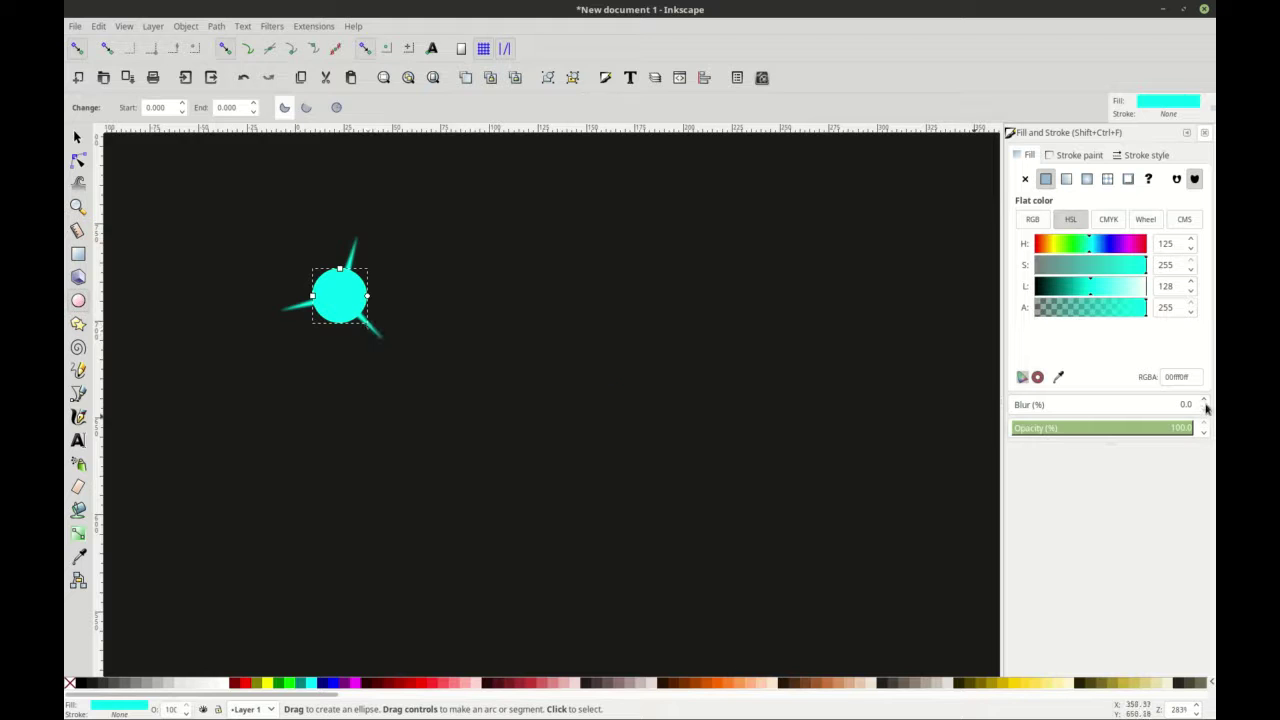
scroll(1204, 404, up, 15)
scroll(1204, 404, up, 4)
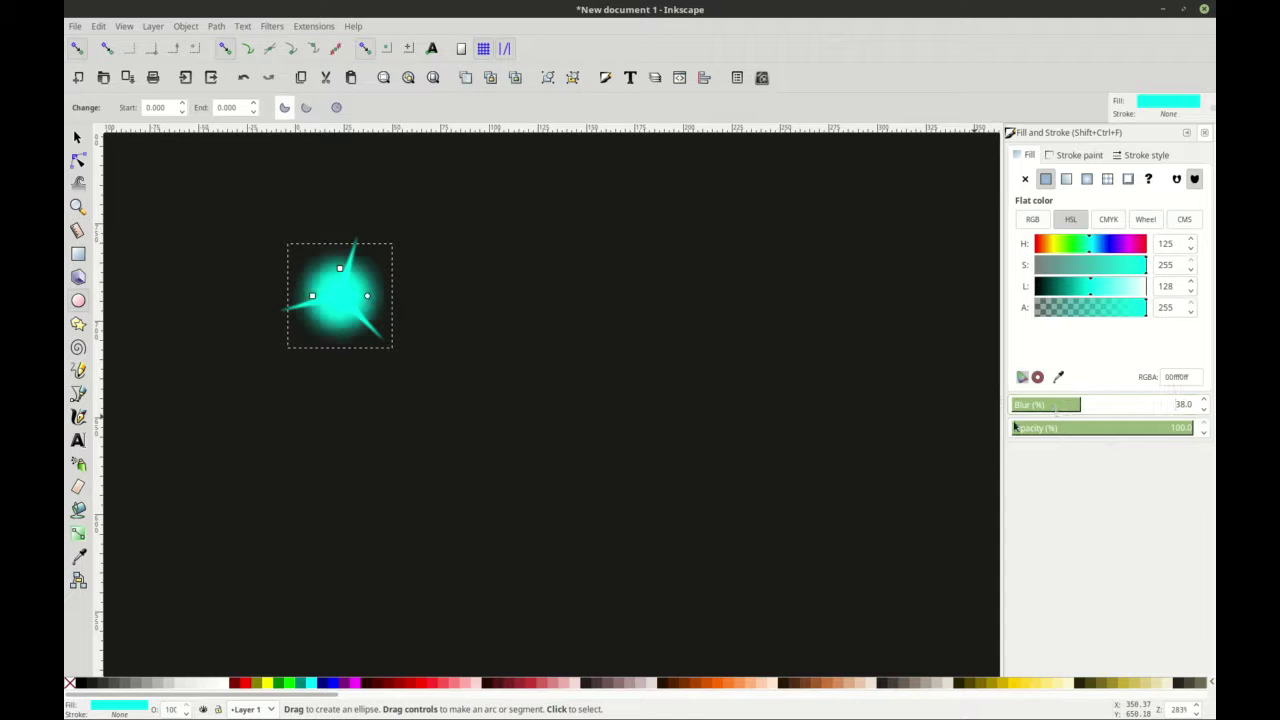
- Duplicate the blurred circle, scale the copy about its centre to about 42 px wide, and fill it with white
click(76, 138)
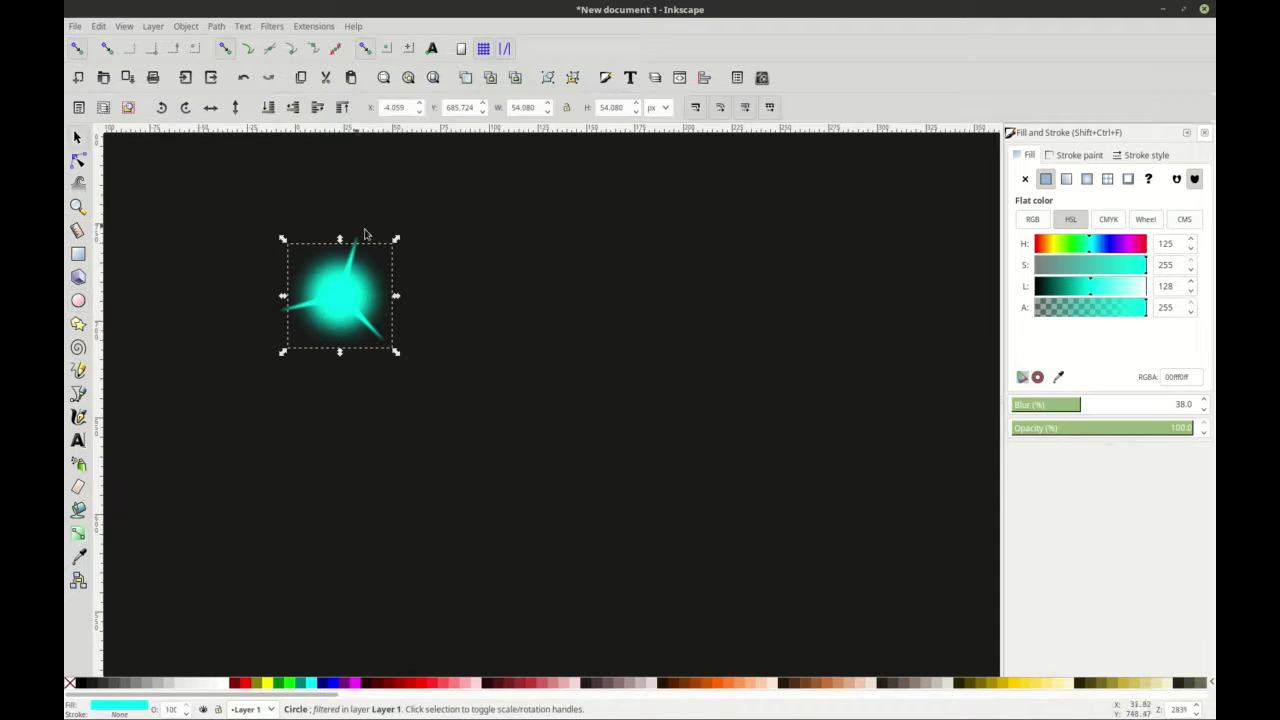
drag(396, 241, 385, 255)
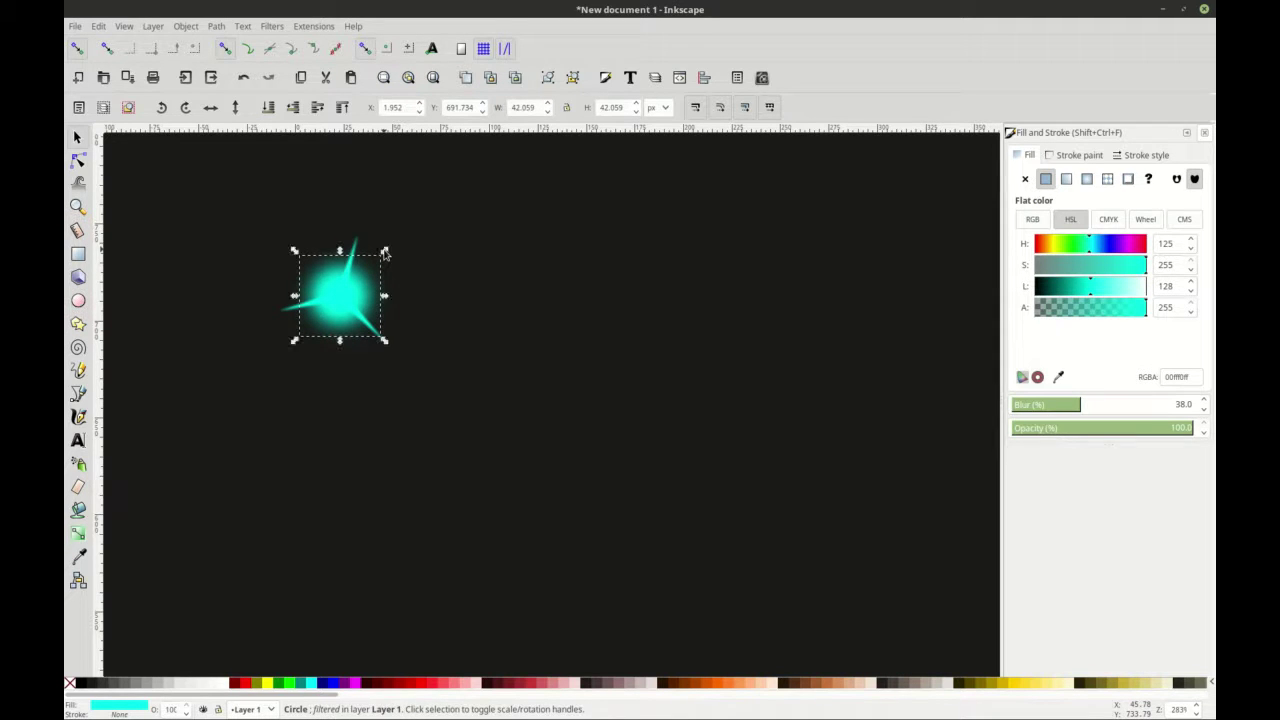
click(224, 684)
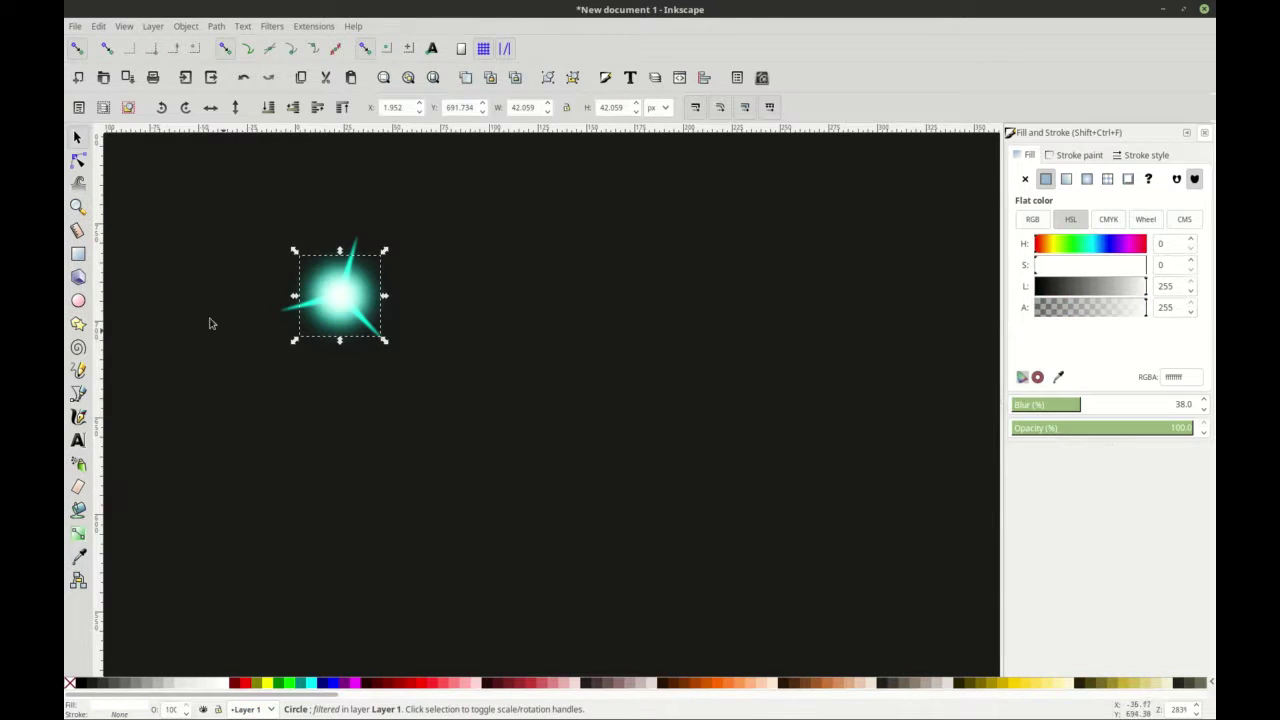
scroll(263, 303, down, 1)
scroll(263, 303, down, 2)
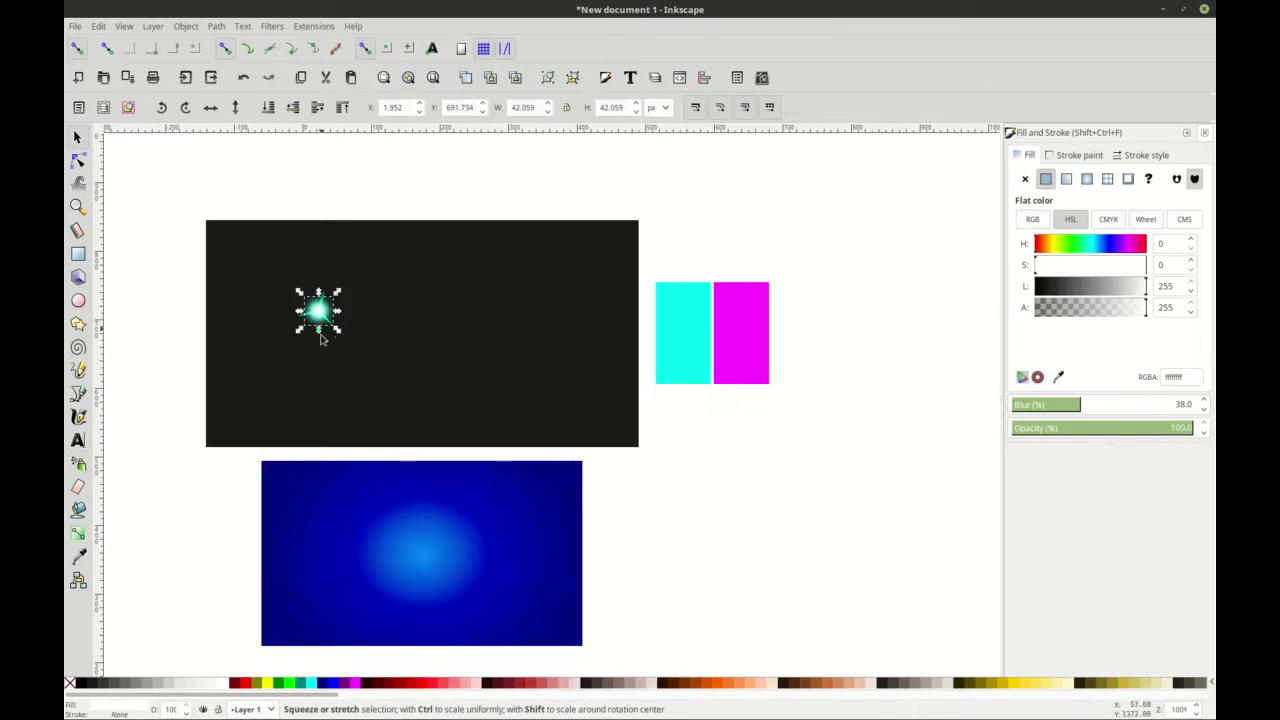
click(172, 356)
- Group the star and both glow circles and move the group toward the black backdrop's upper-left corner
scroll(321, 337, up, 1)
drag(275, 245, 363, 374)
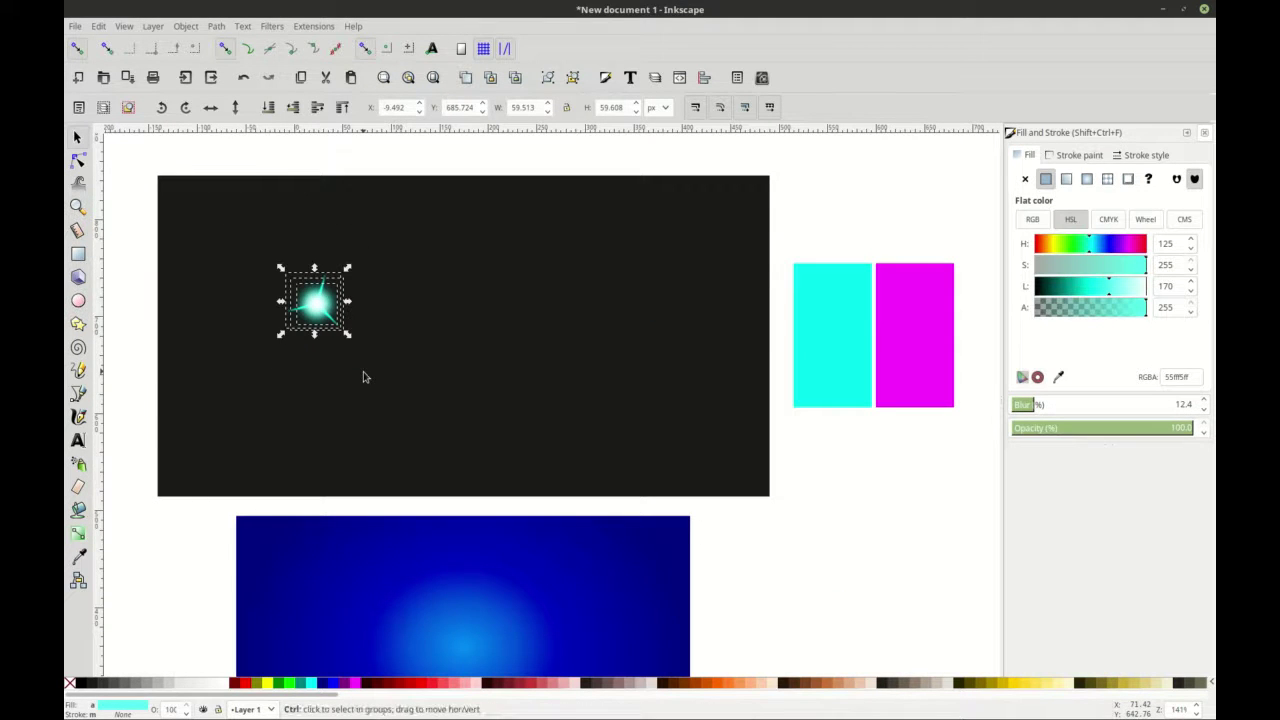
key(ctrl+f)
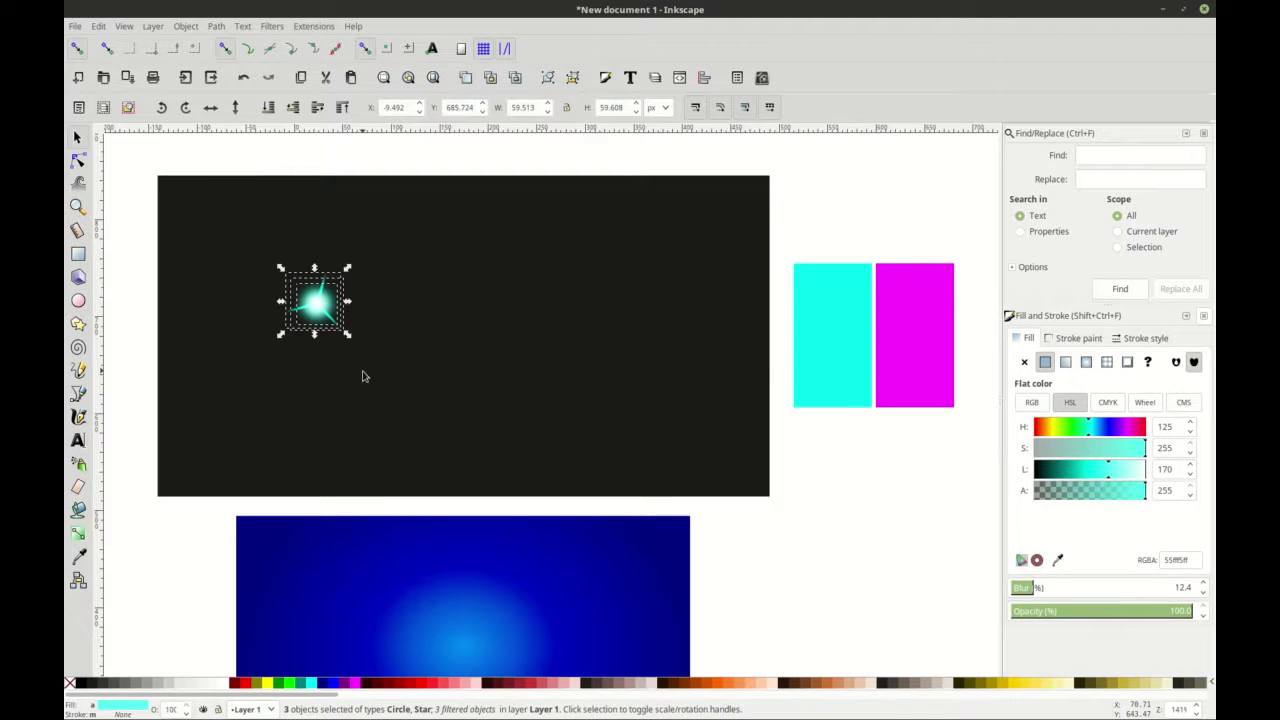
key(ctrl+g)
drag(309, 316, 250, 269)
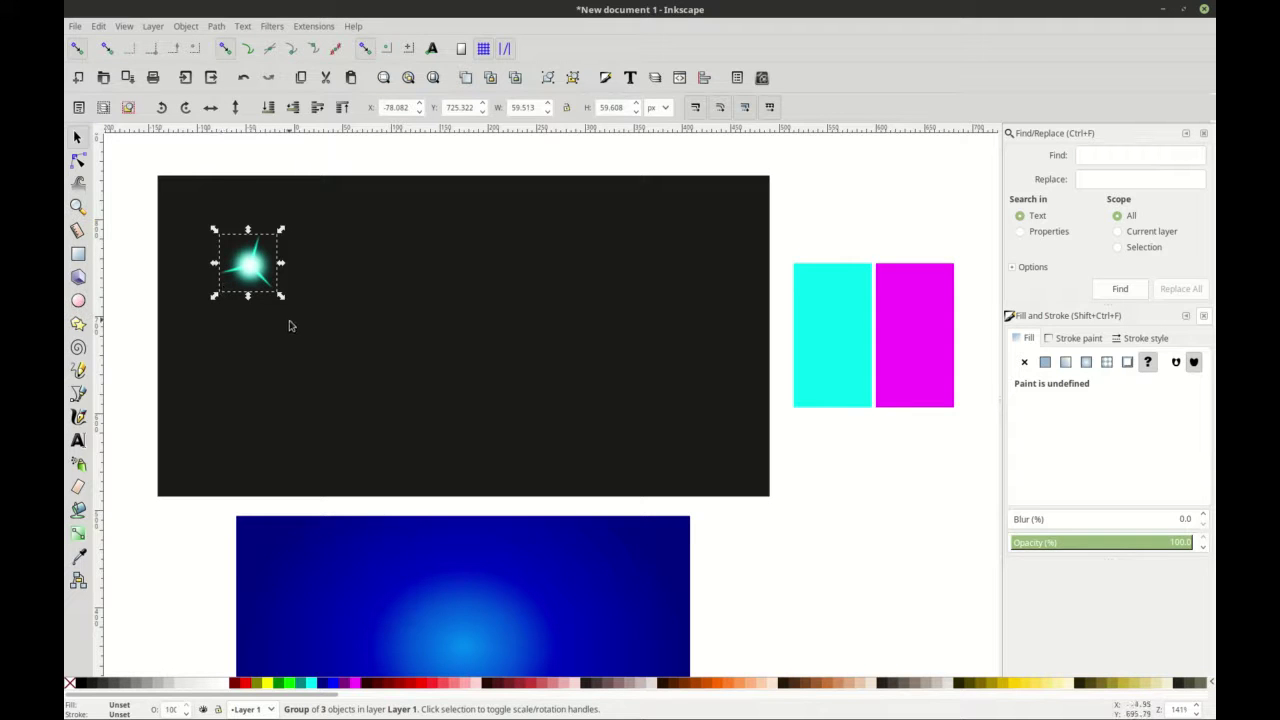
- Draw a star about 48 px wide on the black backdrop, to the right of the cyan star, with 4 corners
click(78, 323)
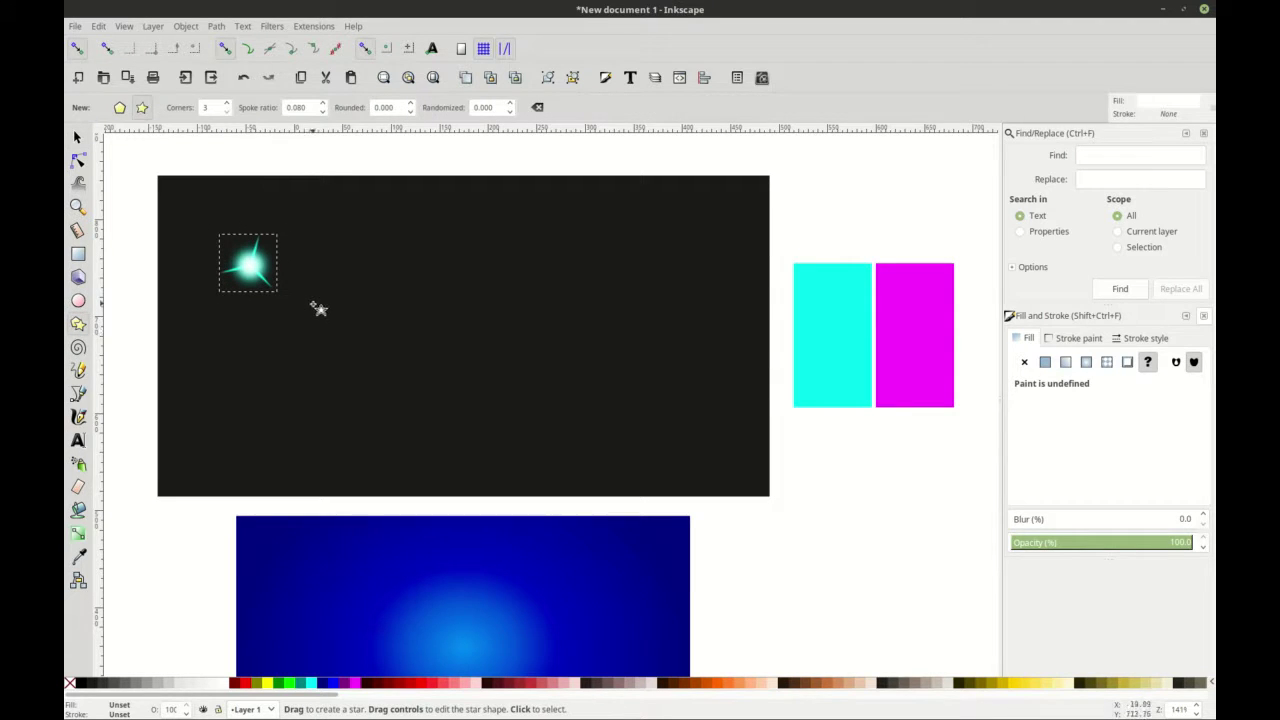
drag(390, 289, 407, 311)
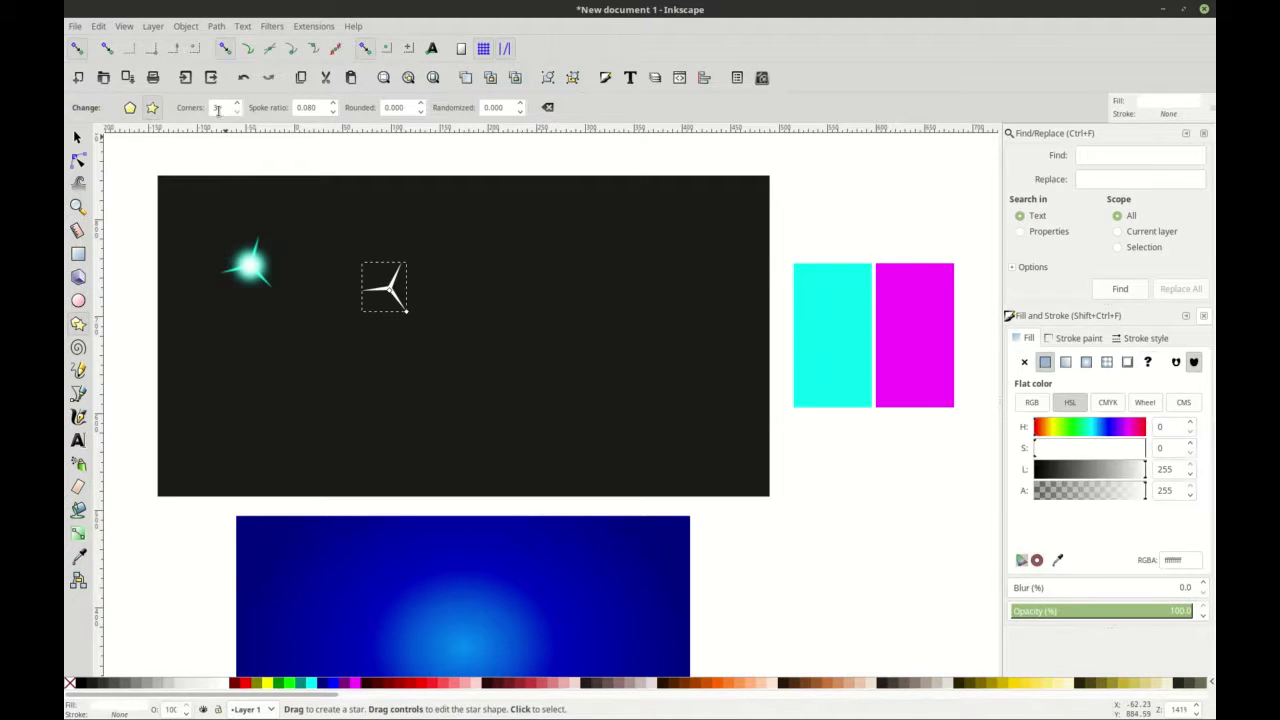
double_click(217, 110)
text(4)
key(Return)
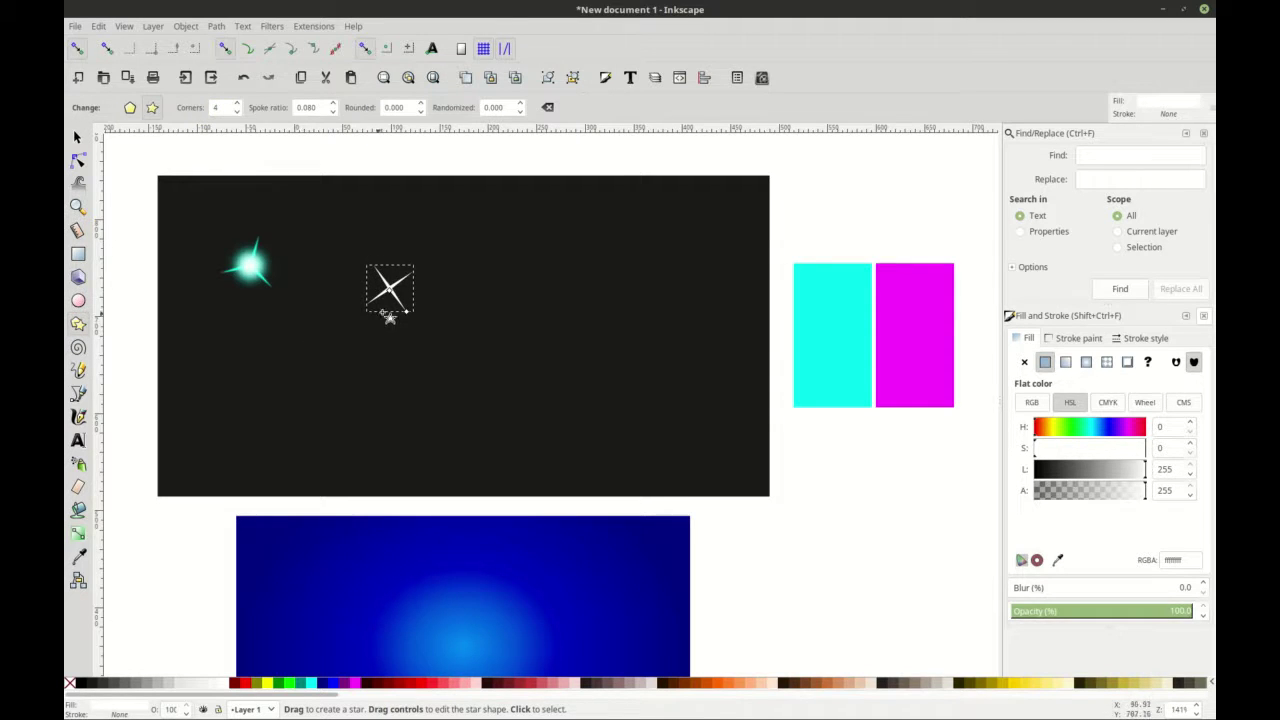
scroll(388, 314, up, 2)
scroll(374, 366, down, 2)
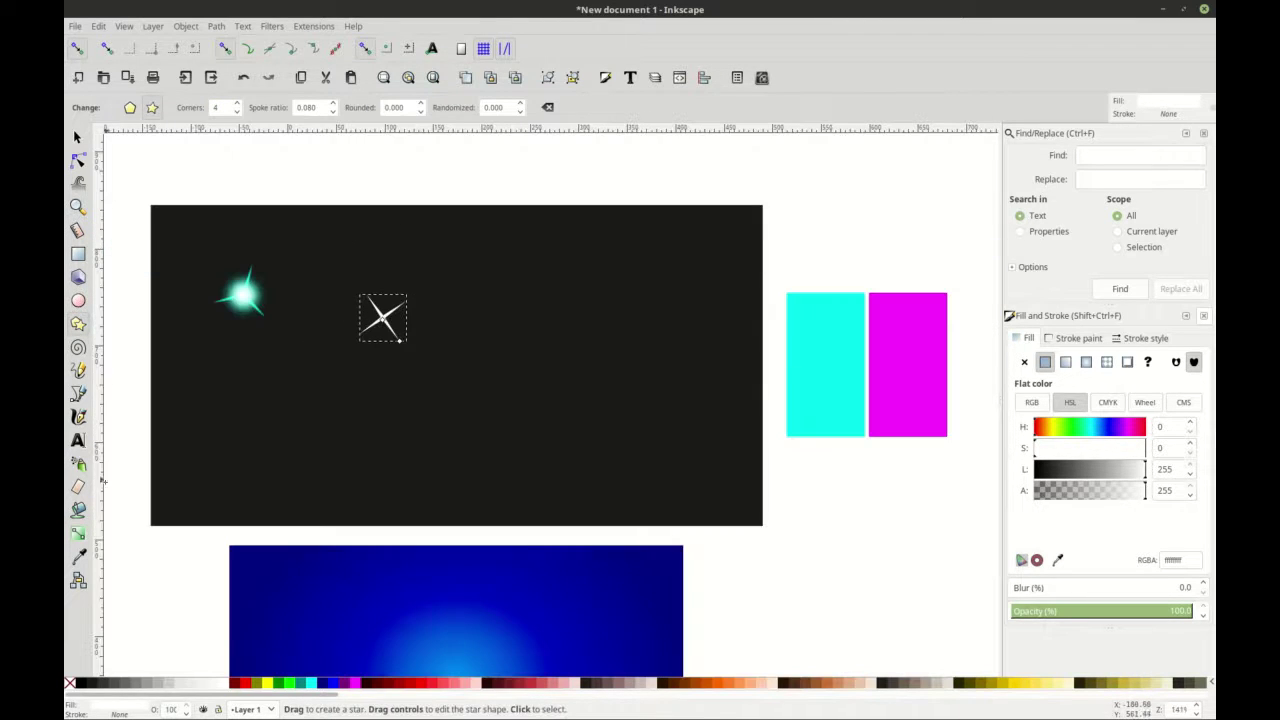
- Apply the magenta swatch's colour to the four-pointed star's fill
click(78, 556)
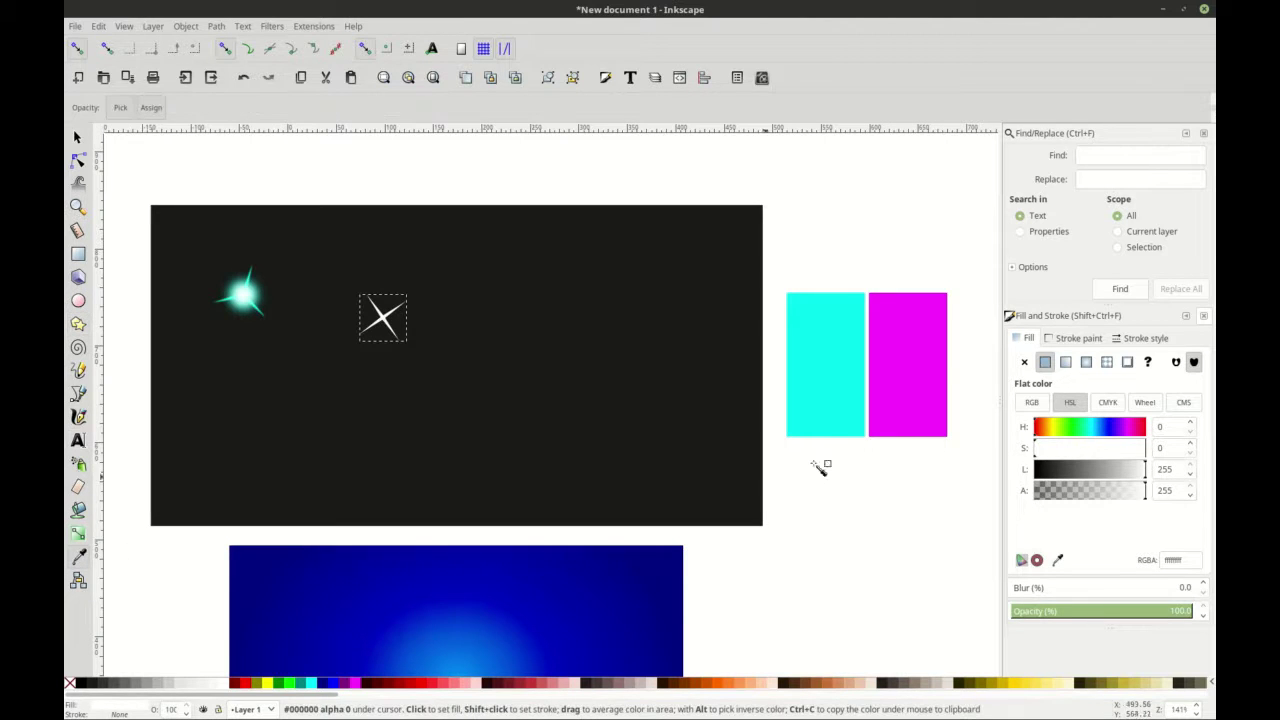
click(912, 352)
scroll(435, 318, up, 1)
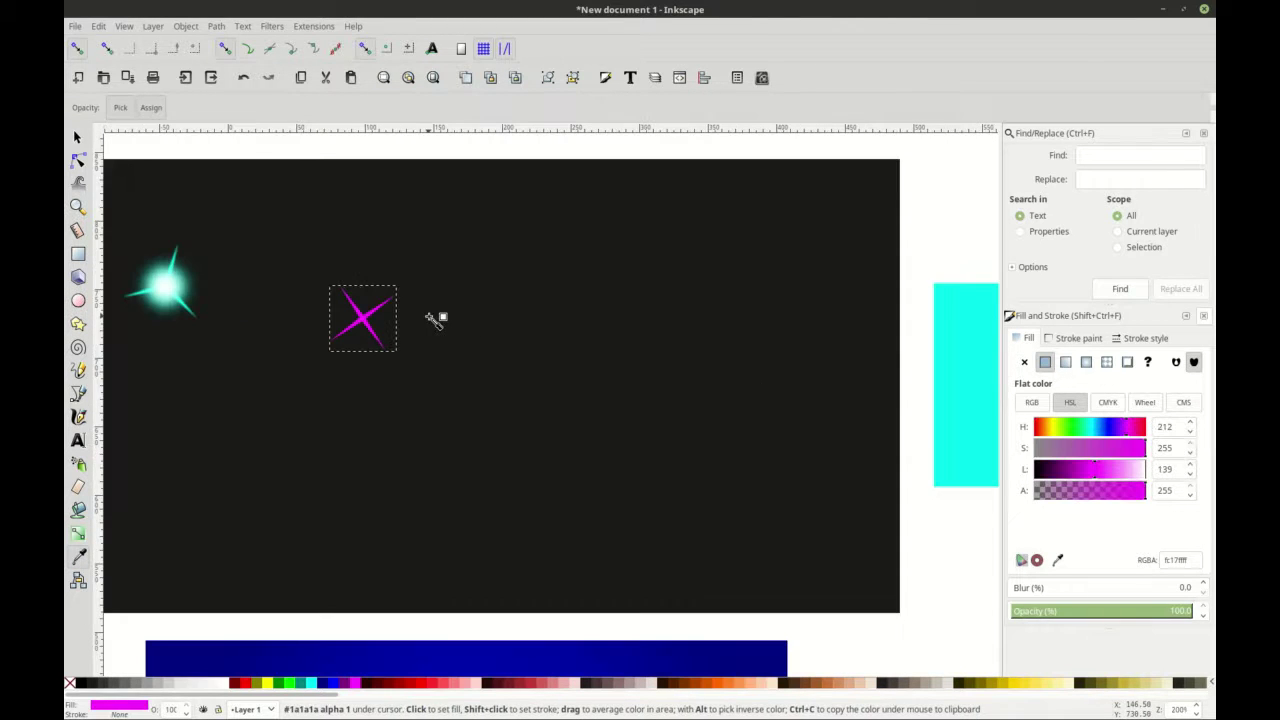
scroll(435, 318, left, 1)
- Draw a magenta circle centred on the four-pointed star and set its blur to 23%
click(78, 300)
scroll(385, 322, up, 2)
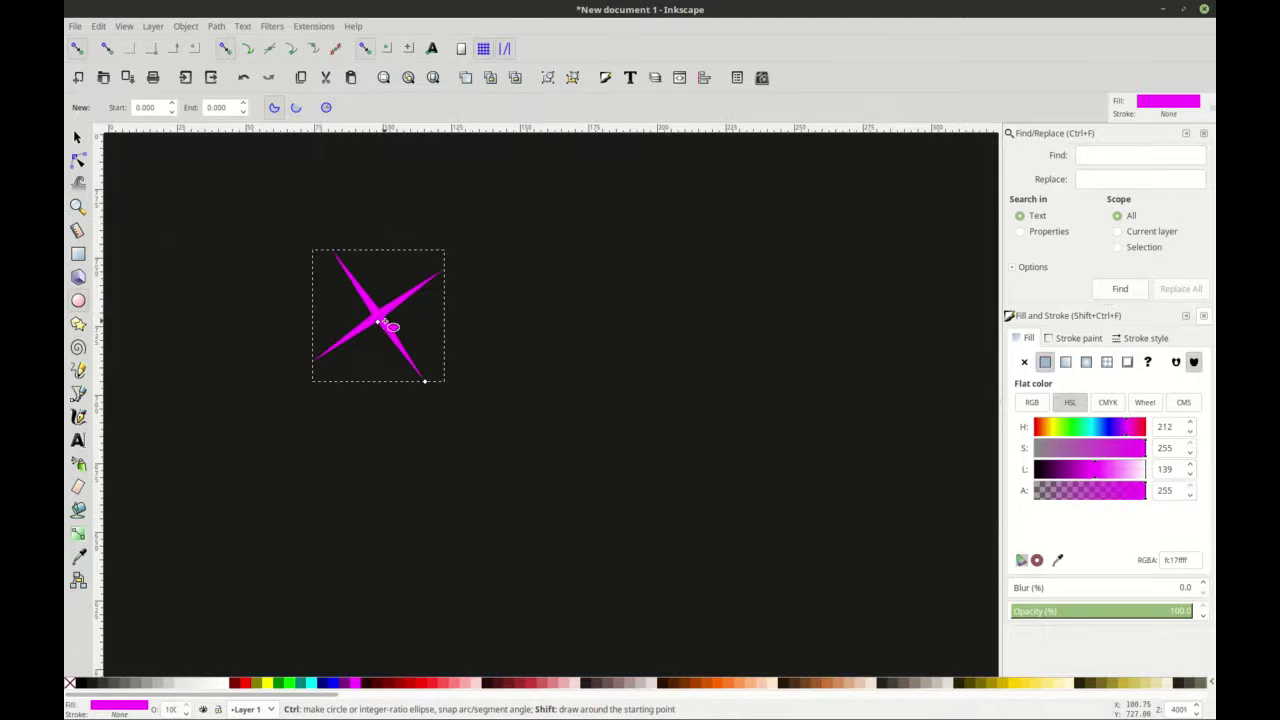
drag(384, 322, 398, 332)
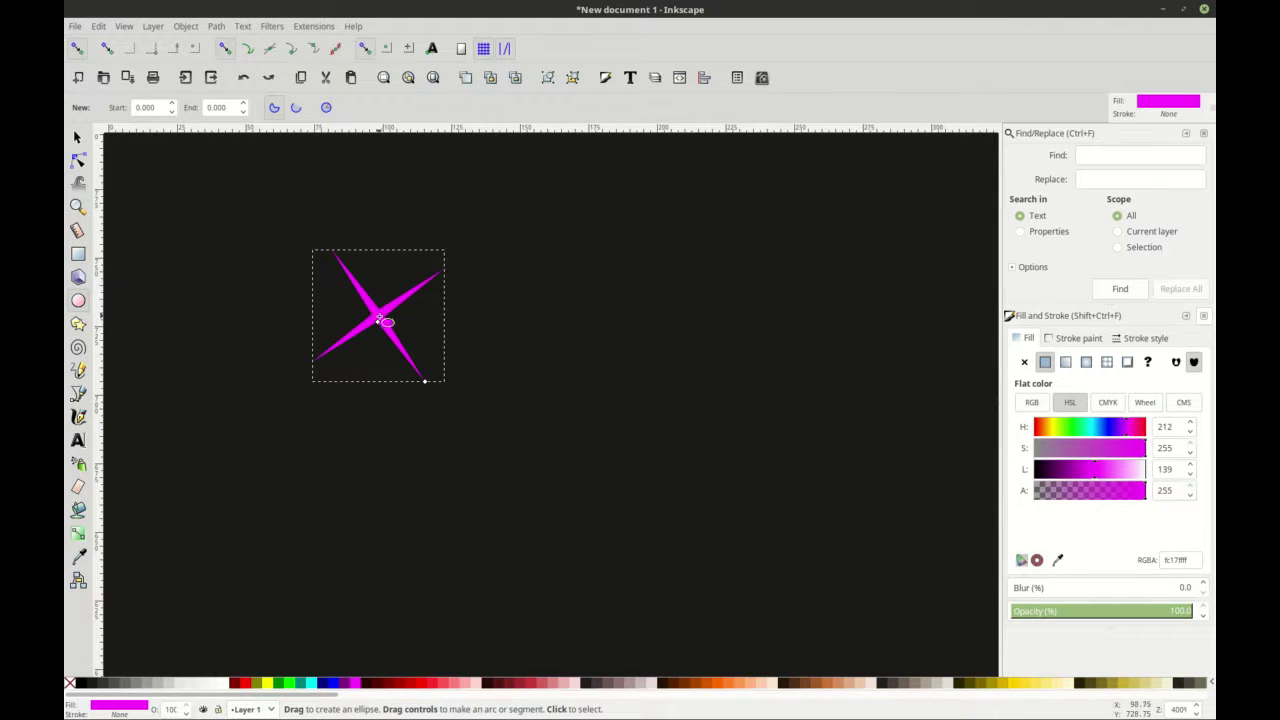
key(Escape)
drag(388, 320, 424, 364)
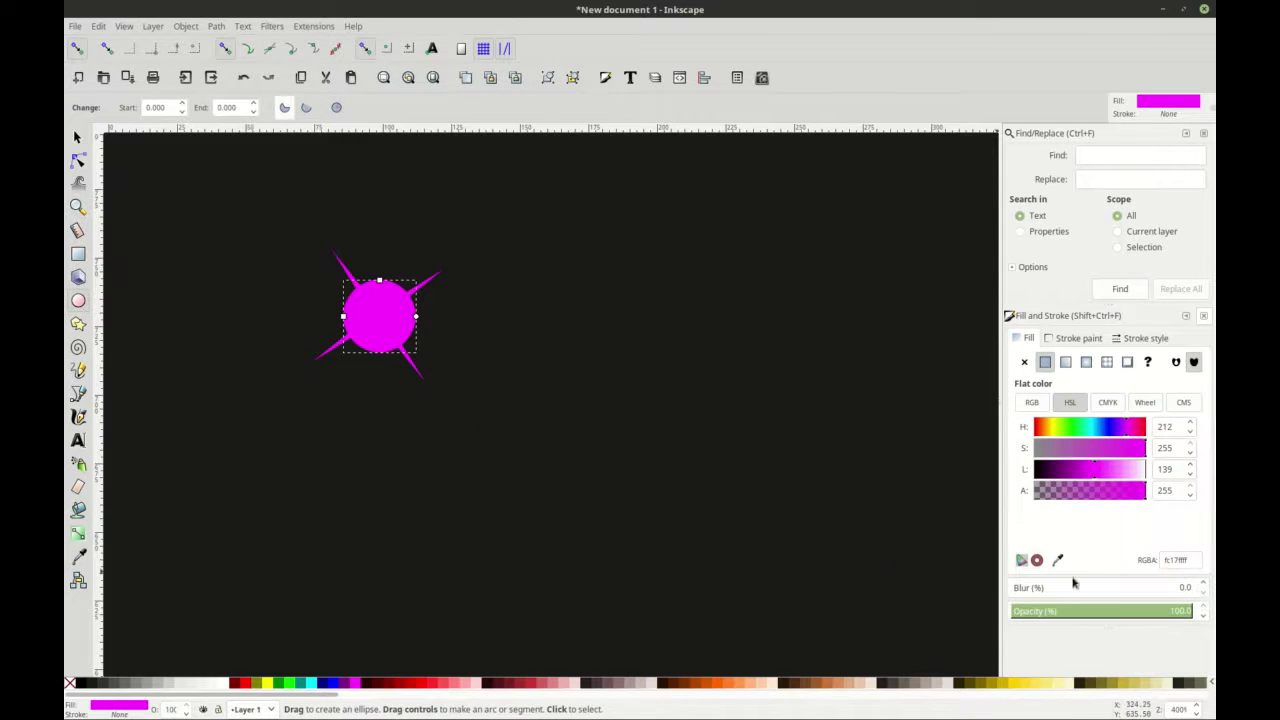
scroll(1207, 586, up, 15)
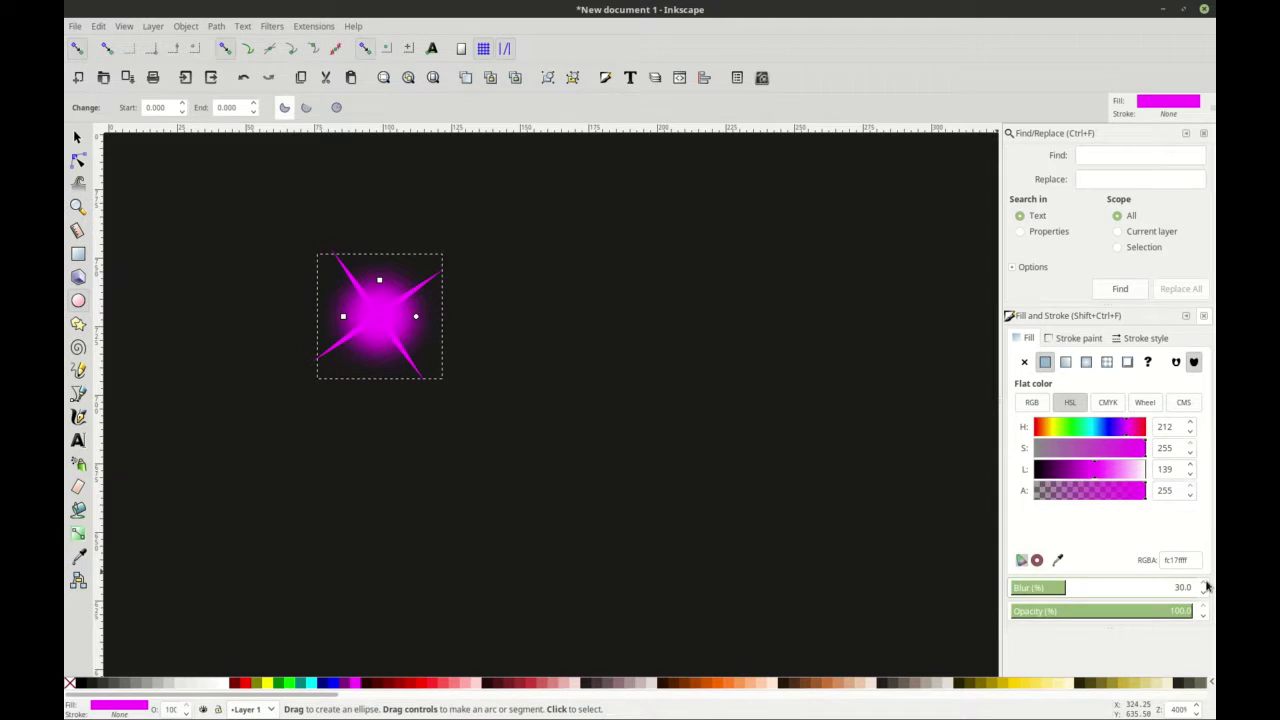
scroll(1206, 594, down, 7)
- Duplicate the blurred magenta circle, fill the copy with white, and scale it about its centre to about 34 px wide
ctrl+scroll(455, 338, down, 1)
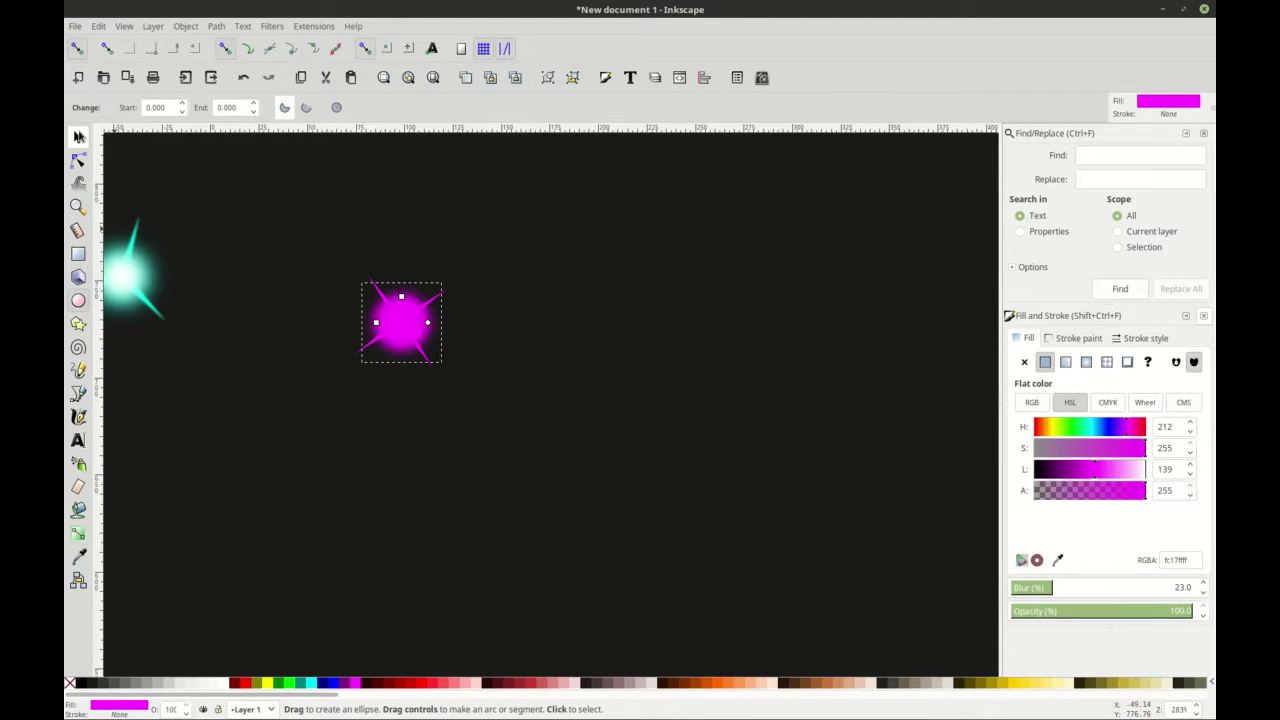
click(225, 684)
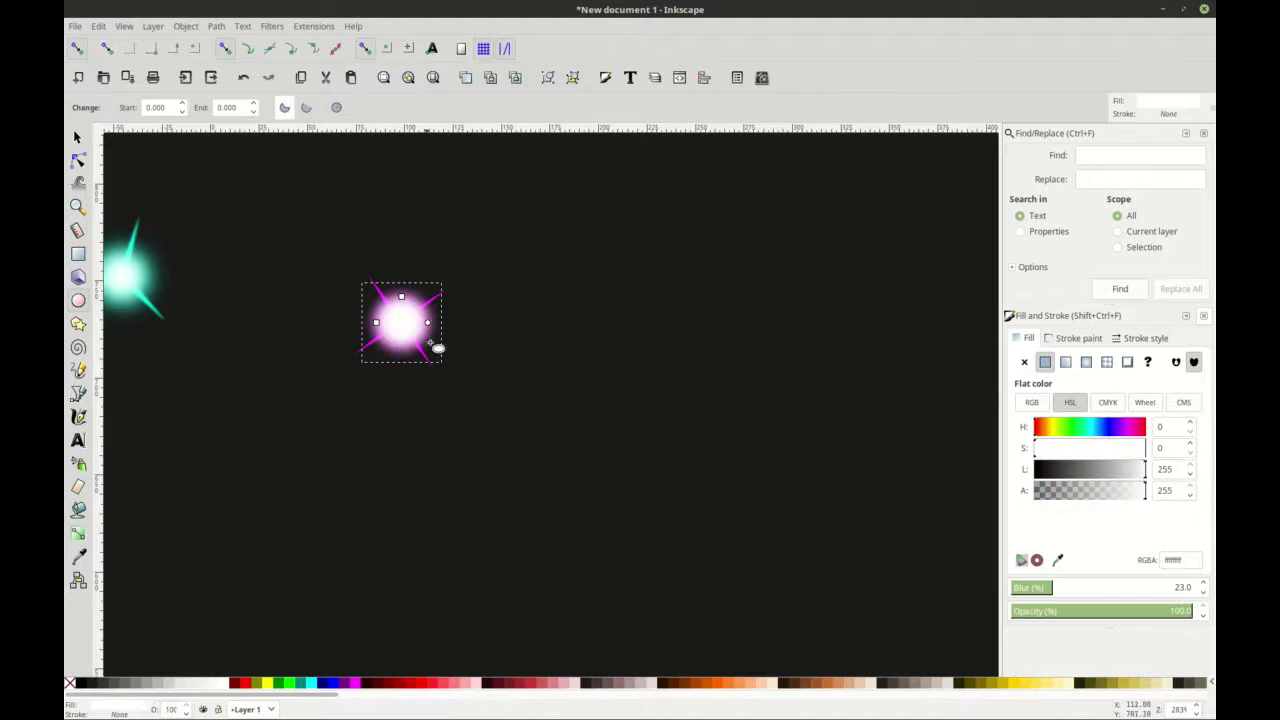
key(s)
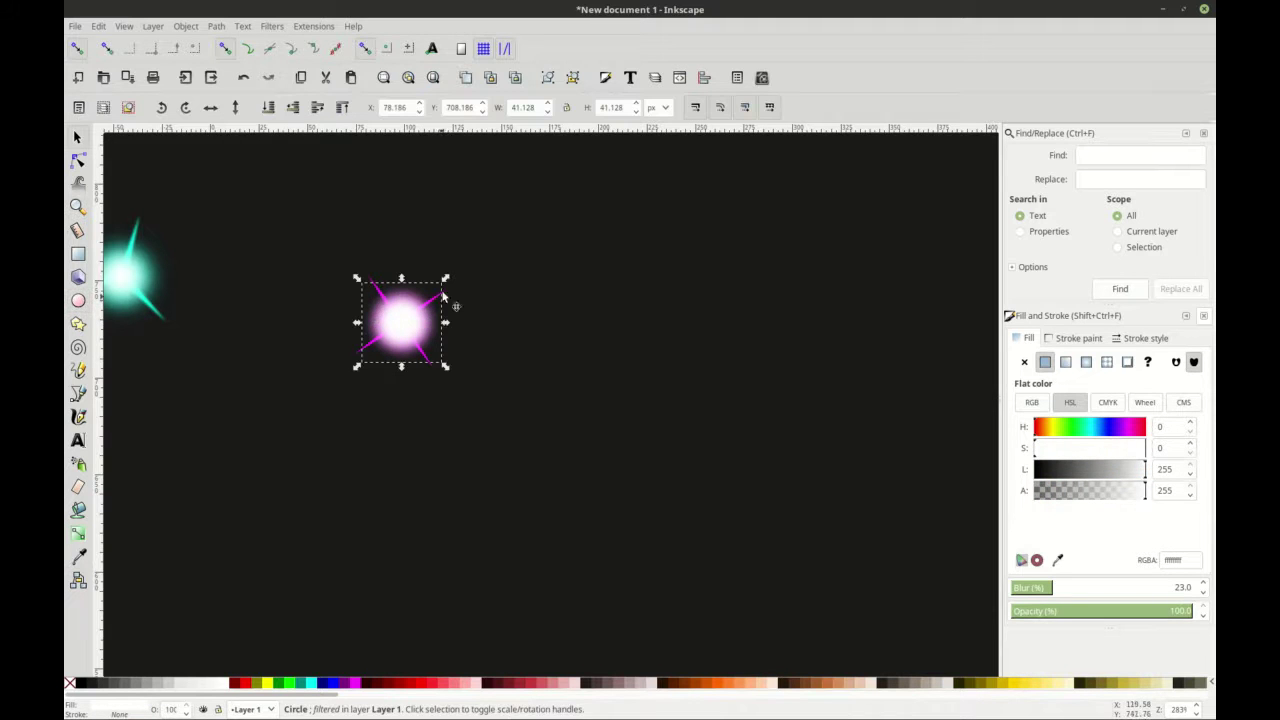
drag(443, 278, 437, 290)
scroll(390, 306, up, 1)
scroll(390, 313, up, 1)
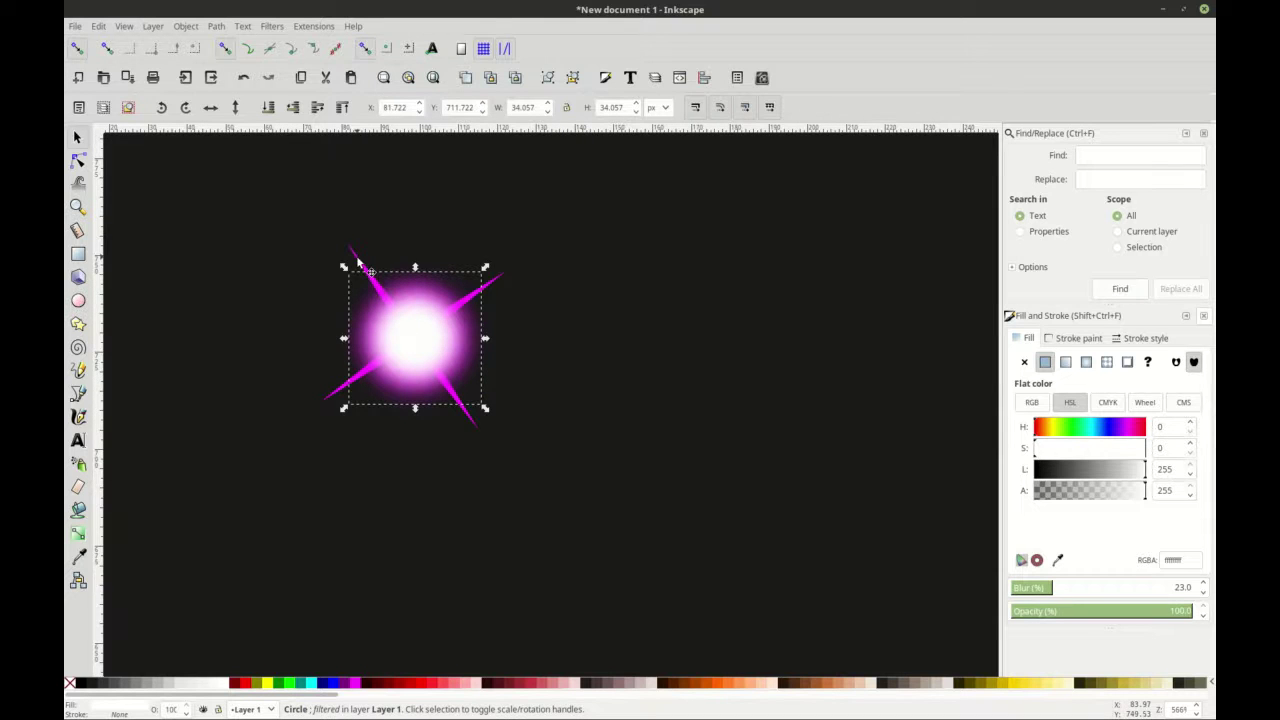
- Set the magenta four-pointed star's blur to 2%
ctrl+click(356, 258)
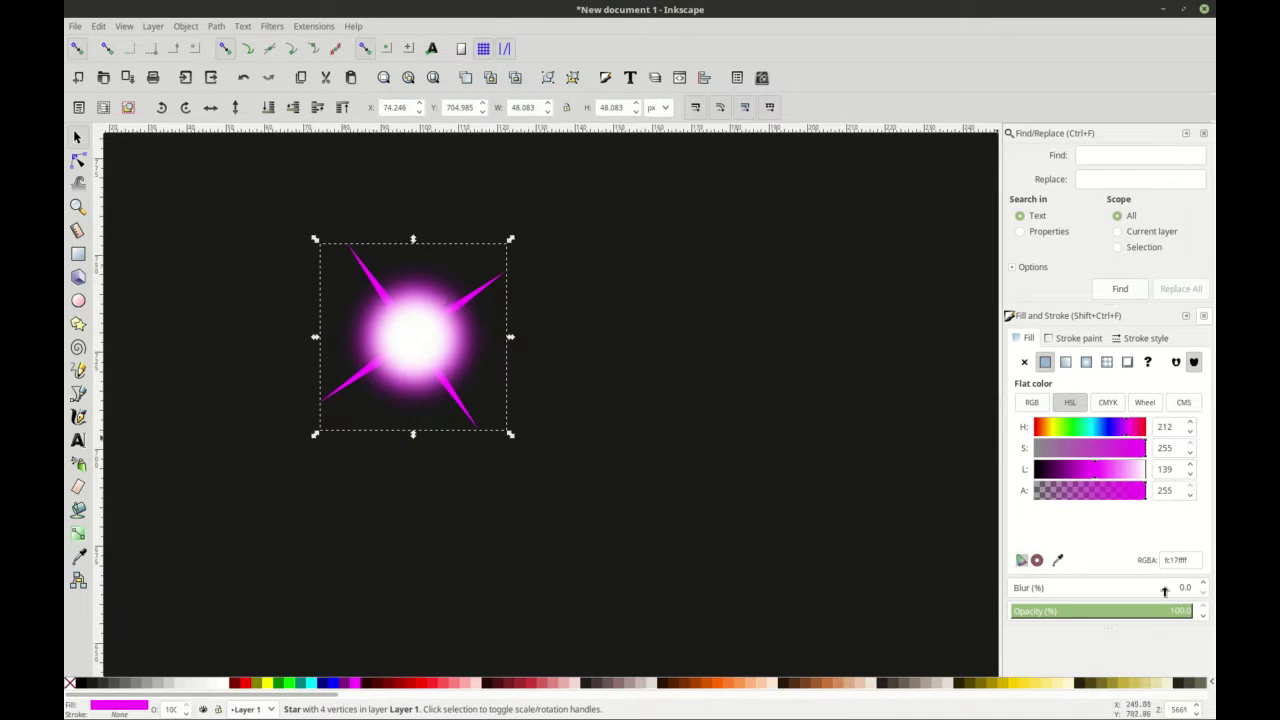
click(1203, 586)
click(1203, 586)
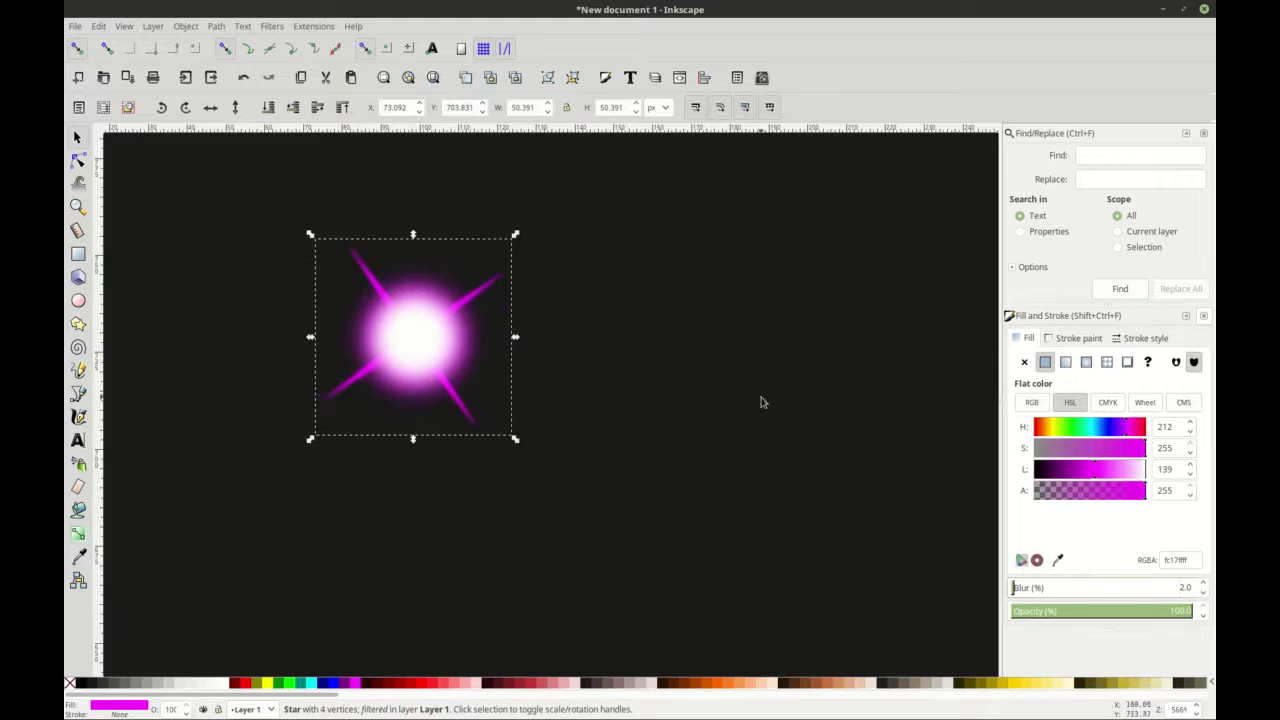
scroll(584, 331, down, 3)
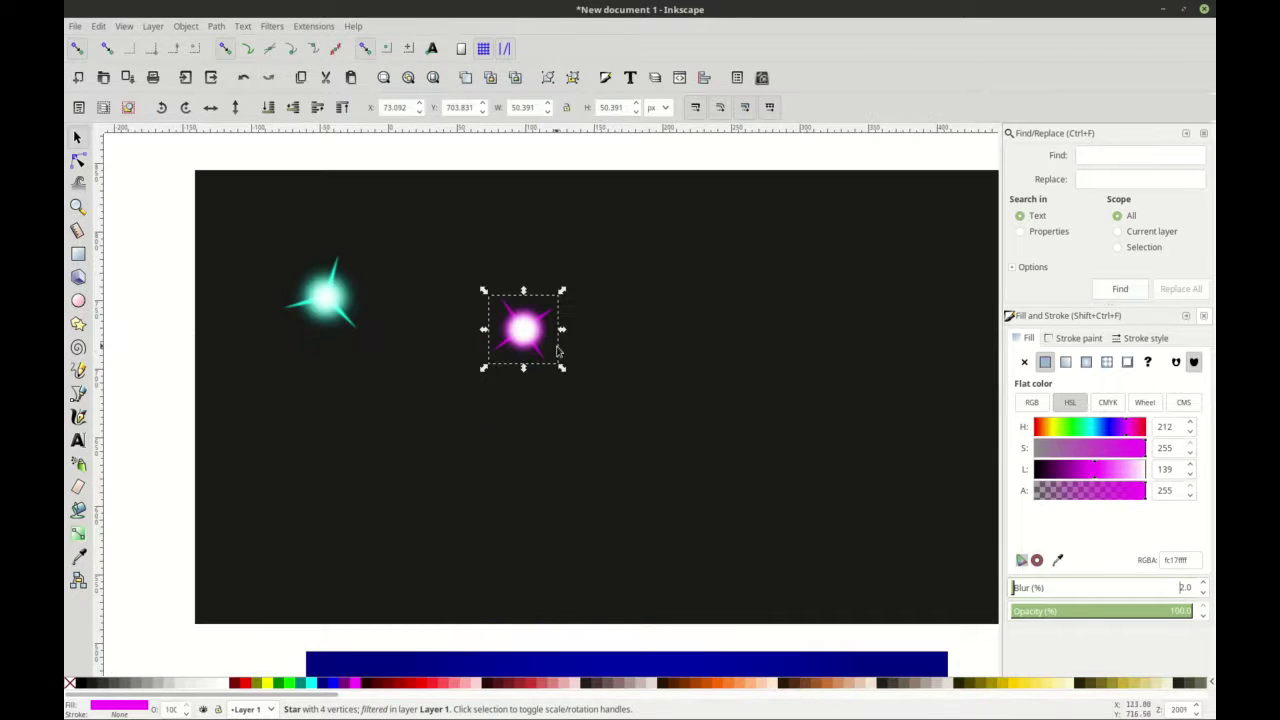
- Scale the white circle in the magenta star about its centre to about 29 px wide and set its blur to 40%
click(519, 333)
scroll(520, 335, up, 3)
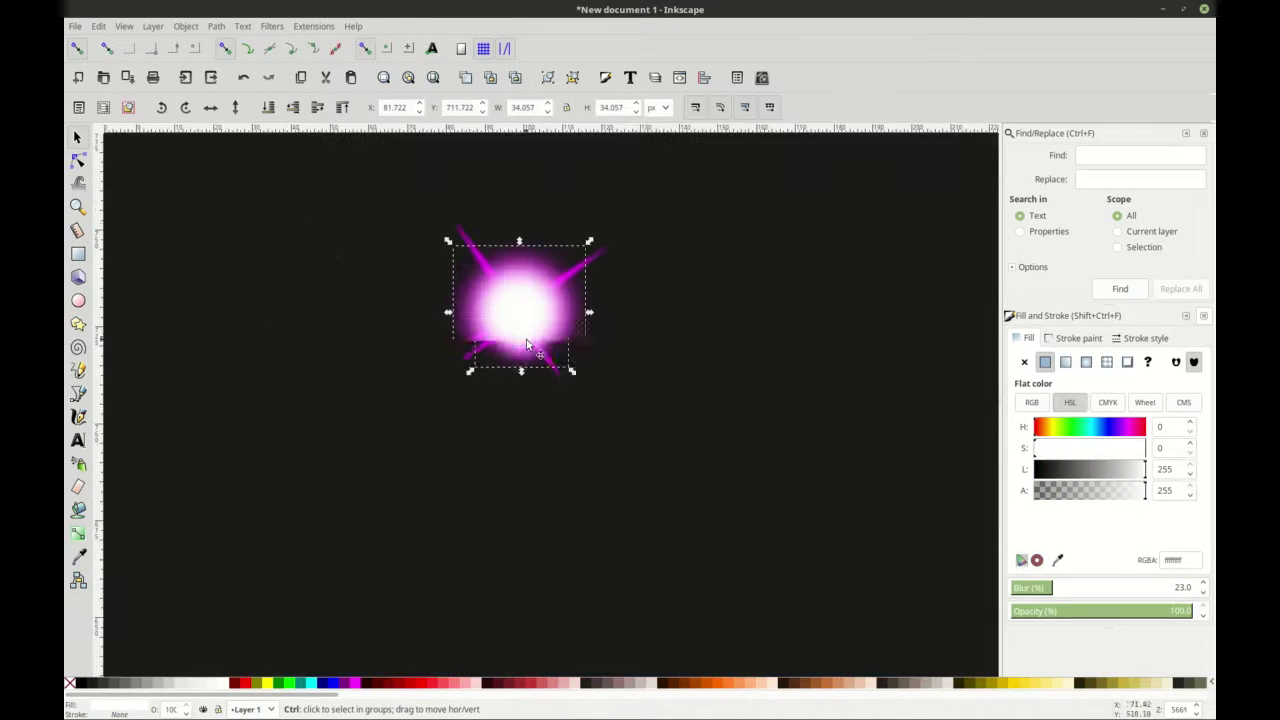
ctrl+click(585, 253)
scroll(611, 307, down, 2)
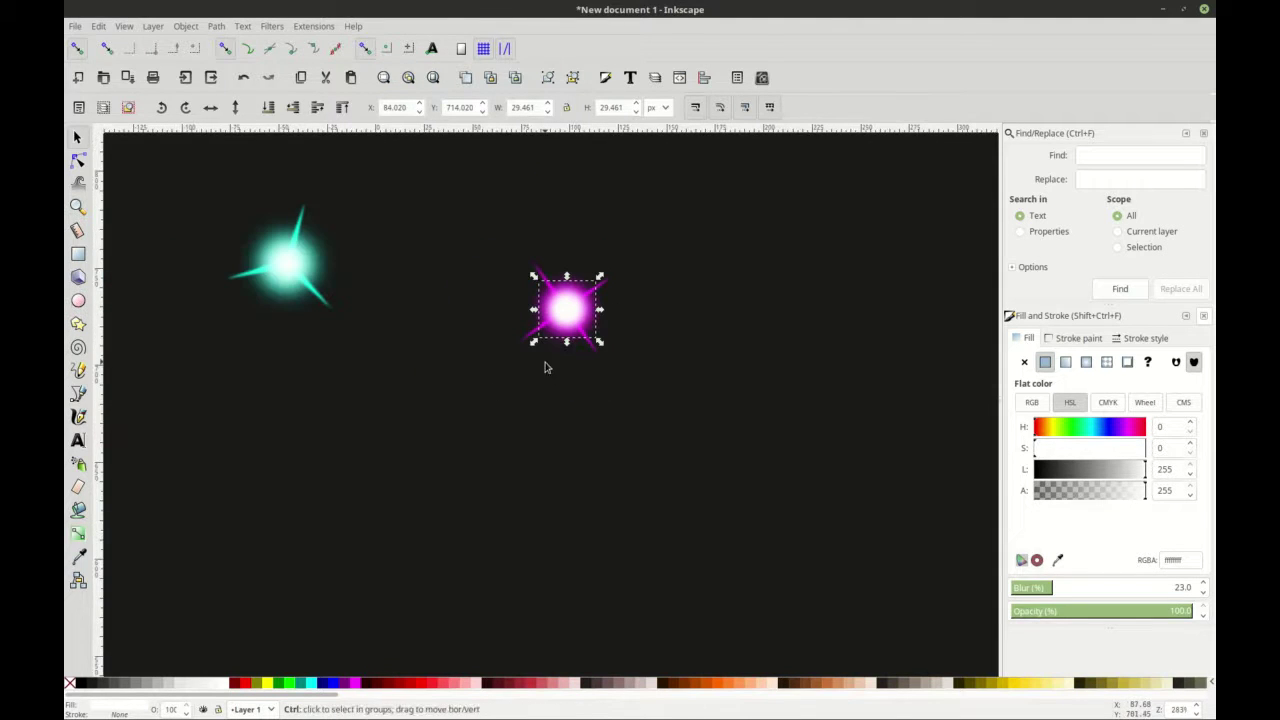
click(1201, 586)
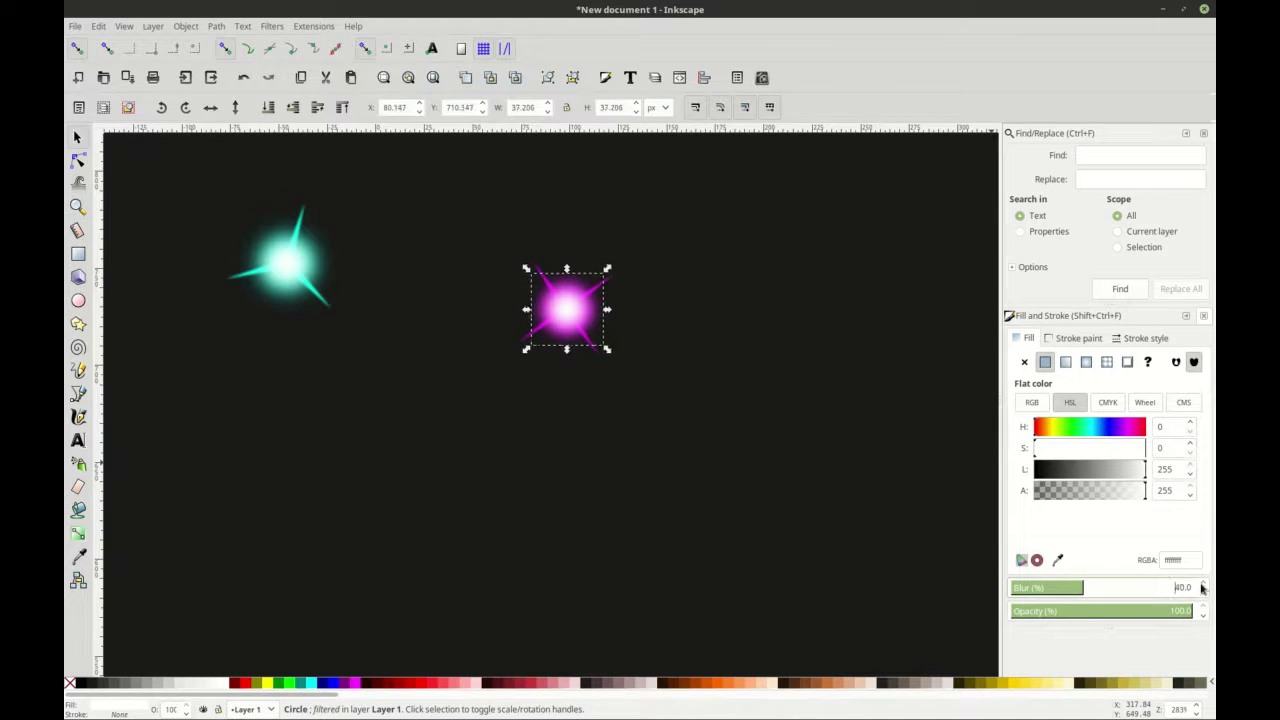
- Ungroup the glowing cyan star and deselect its parts
click(288, 268)
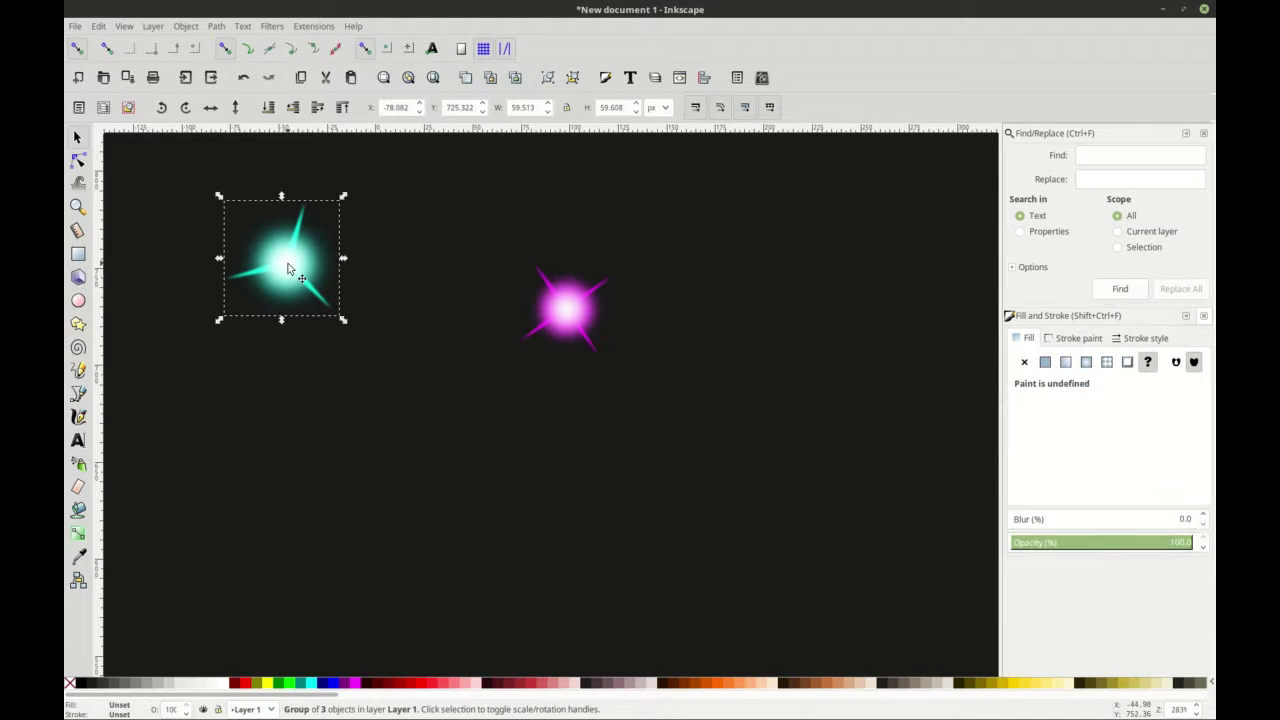
key(1)
click(237, 363)
ctrl+scroll(373, 374, up, 4)
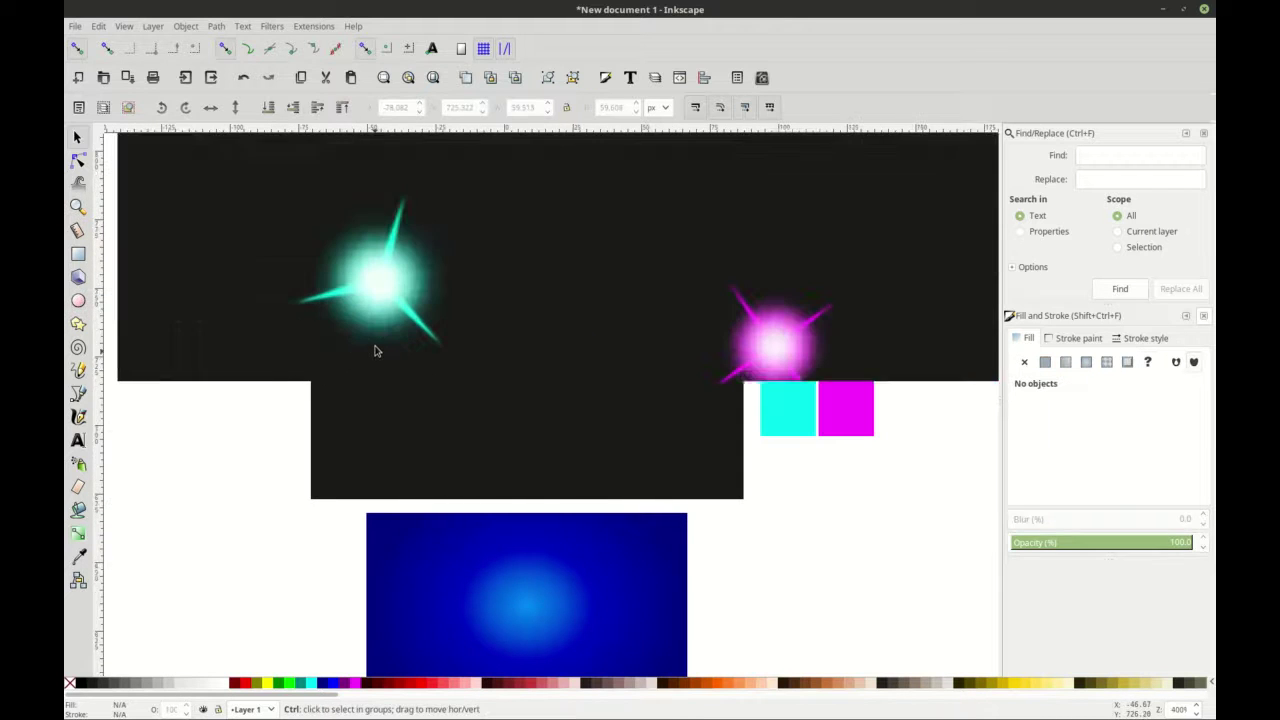
click(383, 283)
key(ctrl+shift+g)
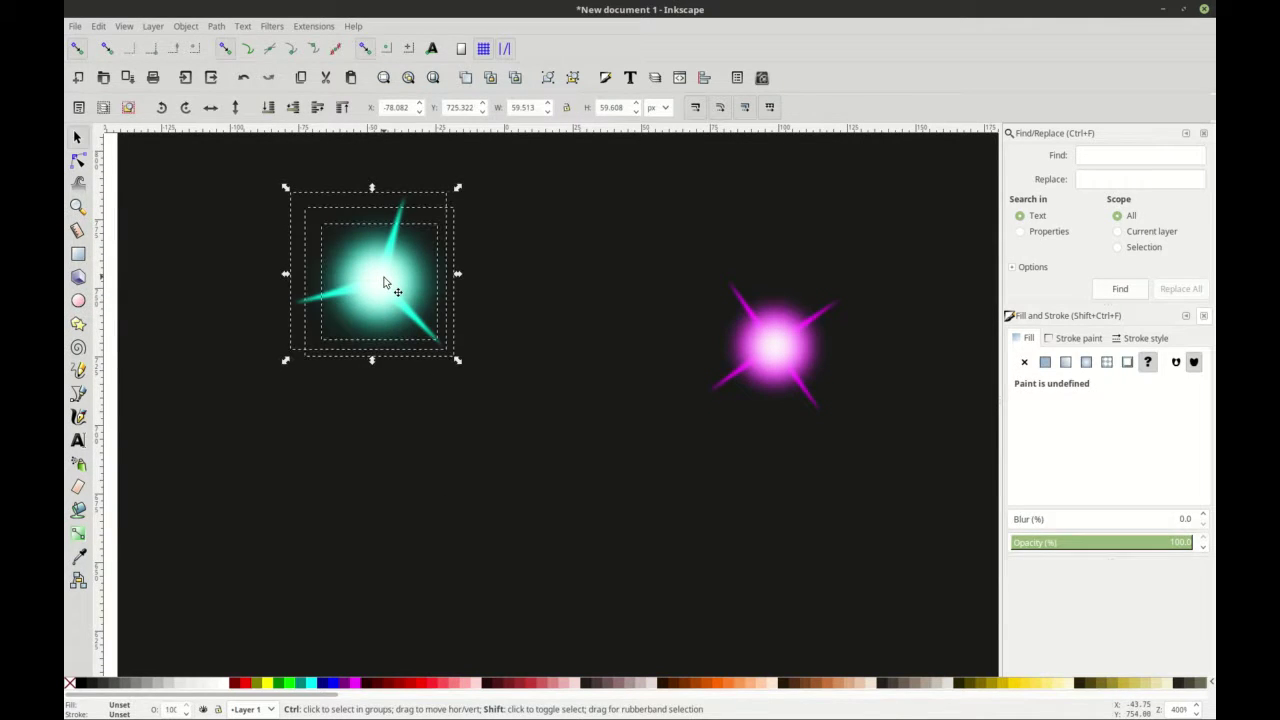
ctrl+scroll(188, 275, down, 1)
key(Escape)
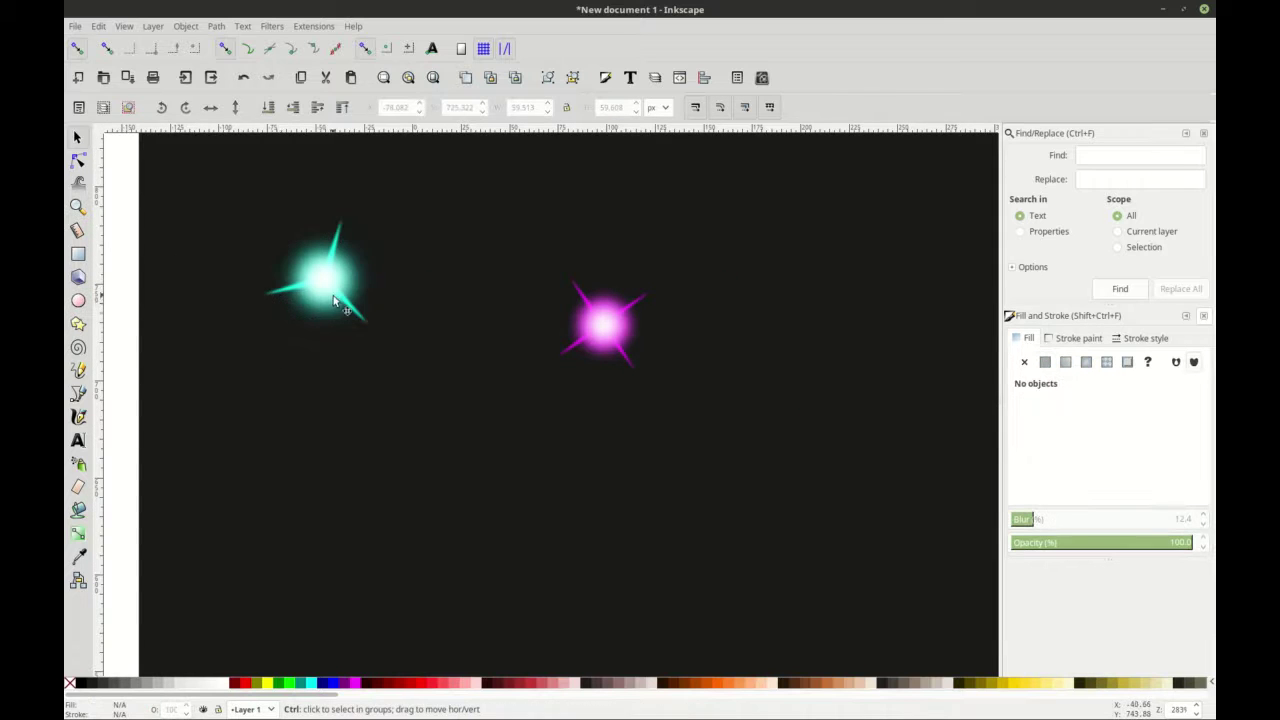
- Set the blur of the white circle in the cyan star to 47%
ctrl+scroll(329, 280, up, 1)
click(326, 271)
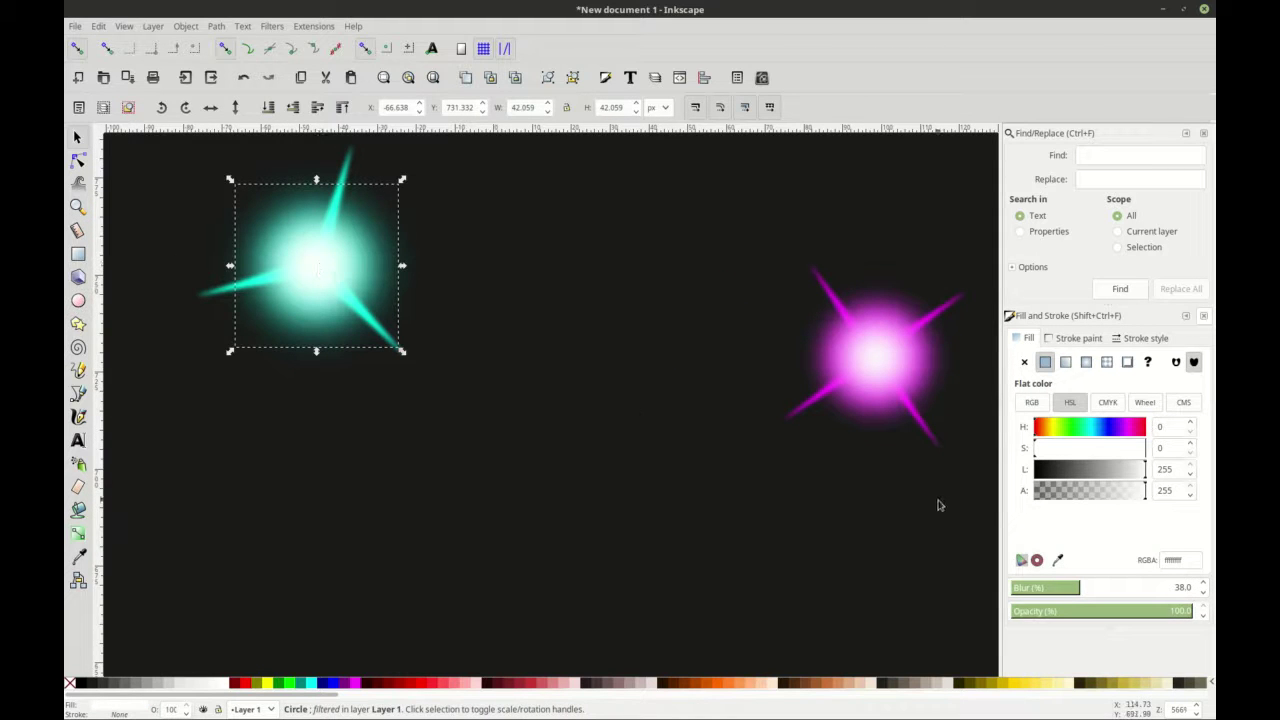
click(1204, 584)
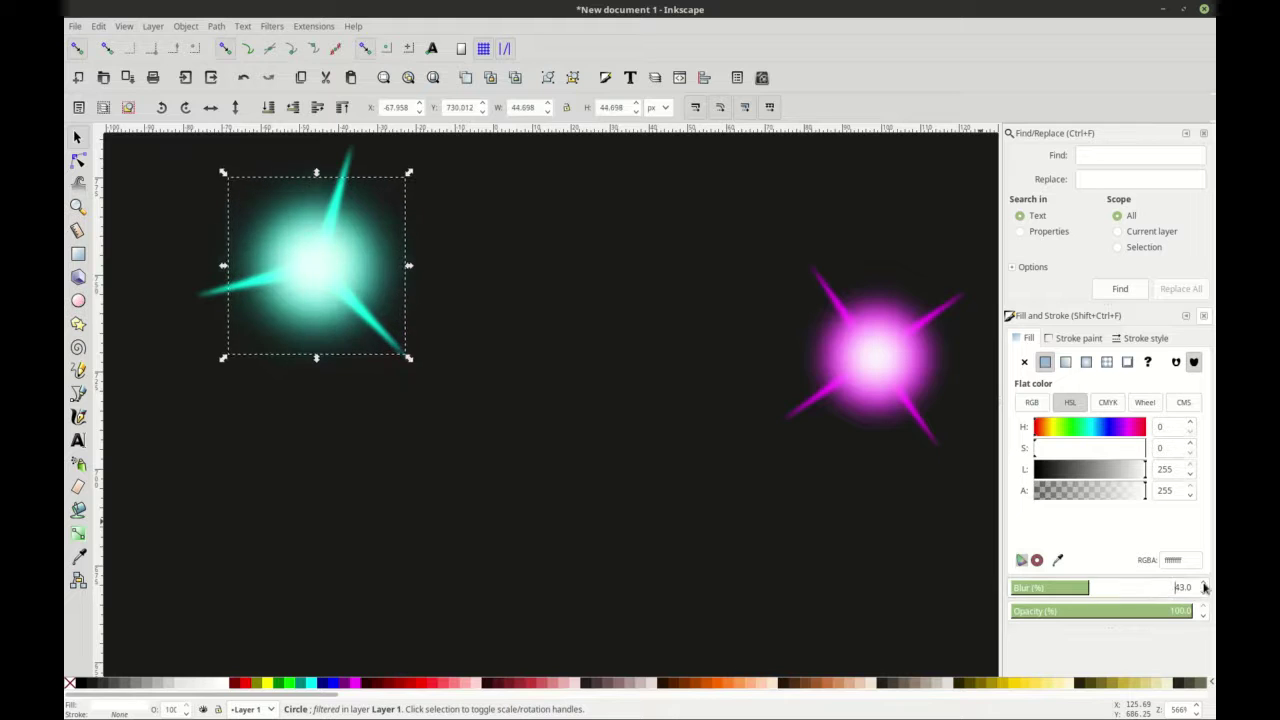
ctrl+scroll(632, 460, down, 1)
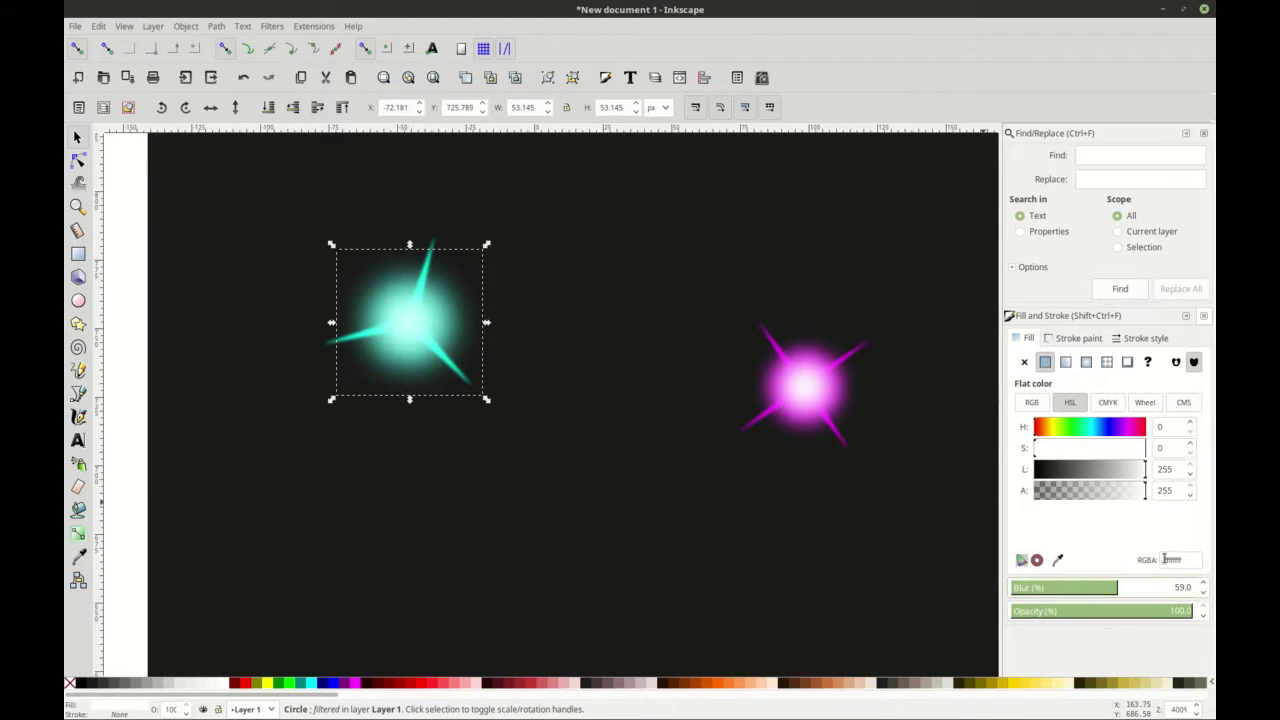
click(1204, 597)
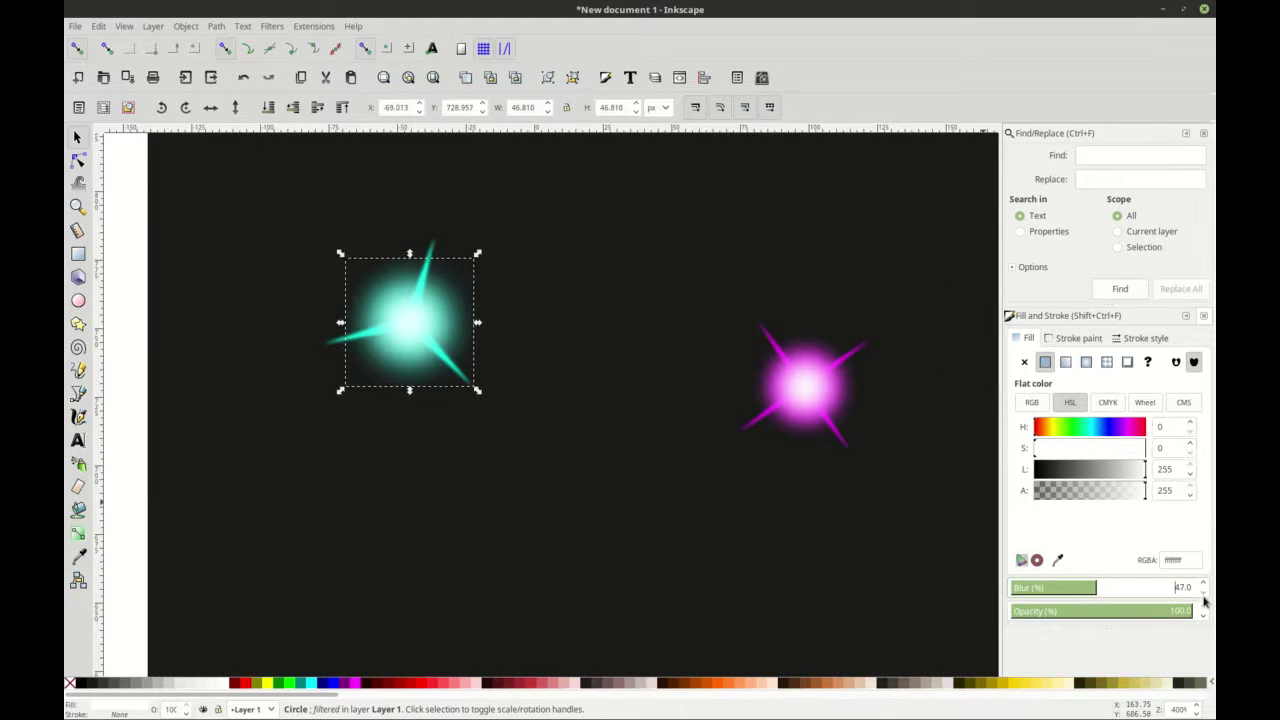
ctrl+scroll(688, 418, down, 1)
click(281, 314)
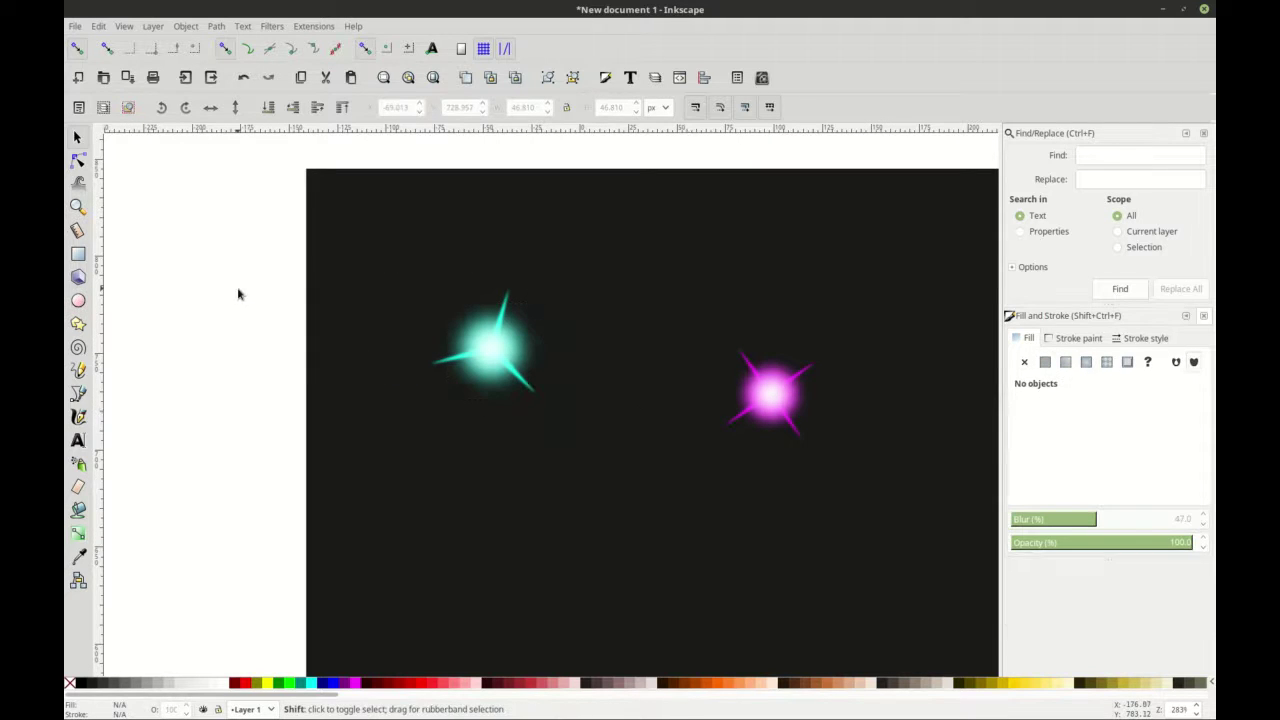
- Group the cyan star with its glow circles, and group the magenta star with its glow circles
drag(397, 246, 606, 483)
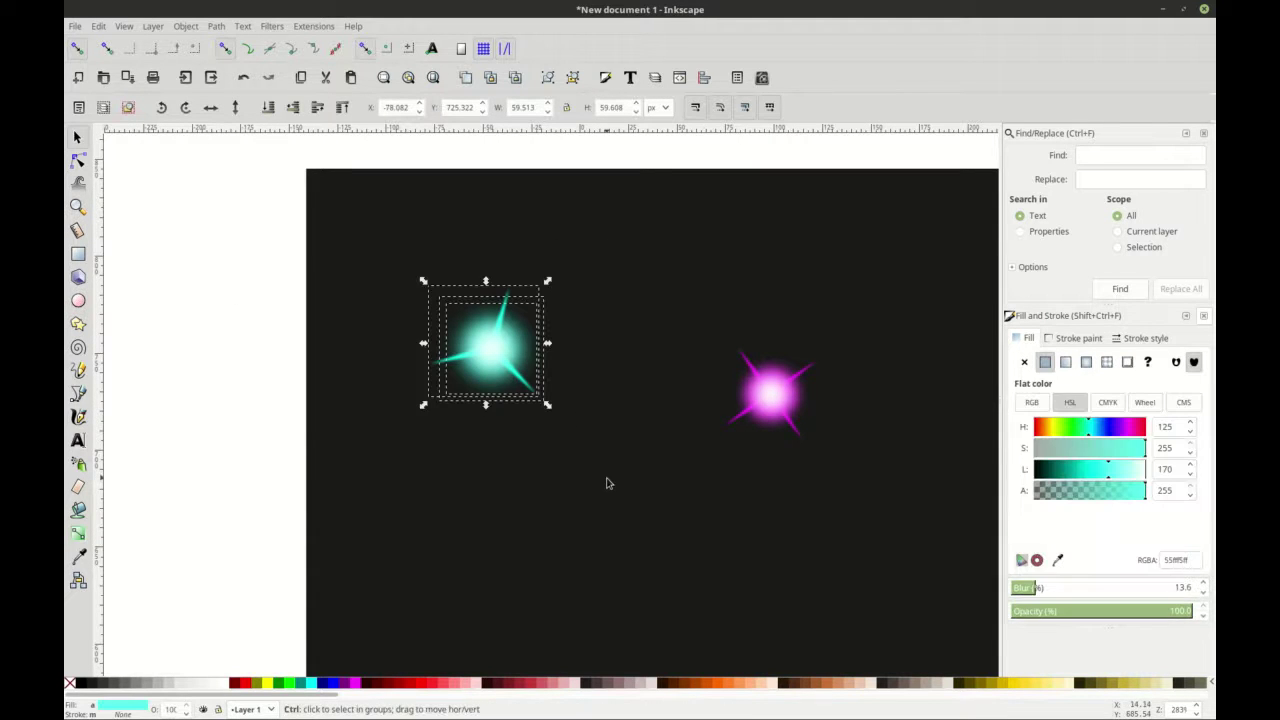
key(ctrl+g)
click(649, 291)
drag(663, 289, 855, 480)
key(ctrl+g)
scroll(613, 408, right, 1)
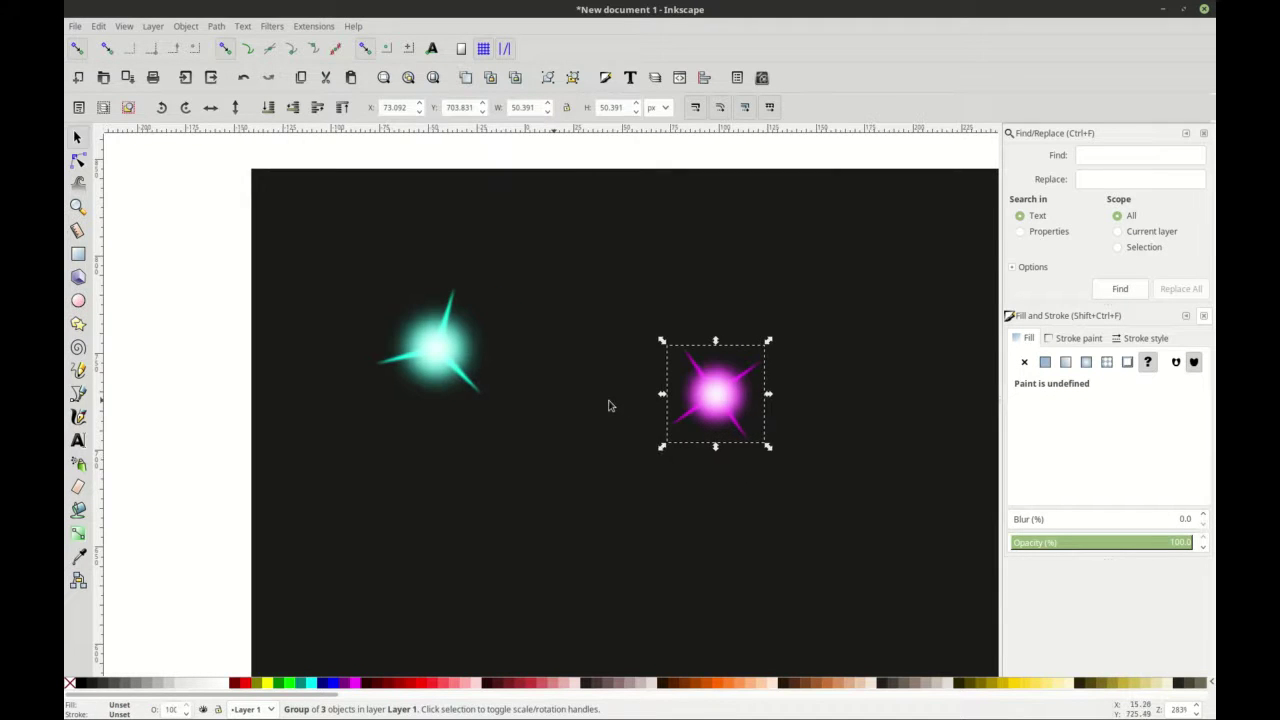
- Draw a small white four-pointed star below and between the two glowing stars and set its rounding to 0
scroll(605, 415, down, 1)
click(78, 324)
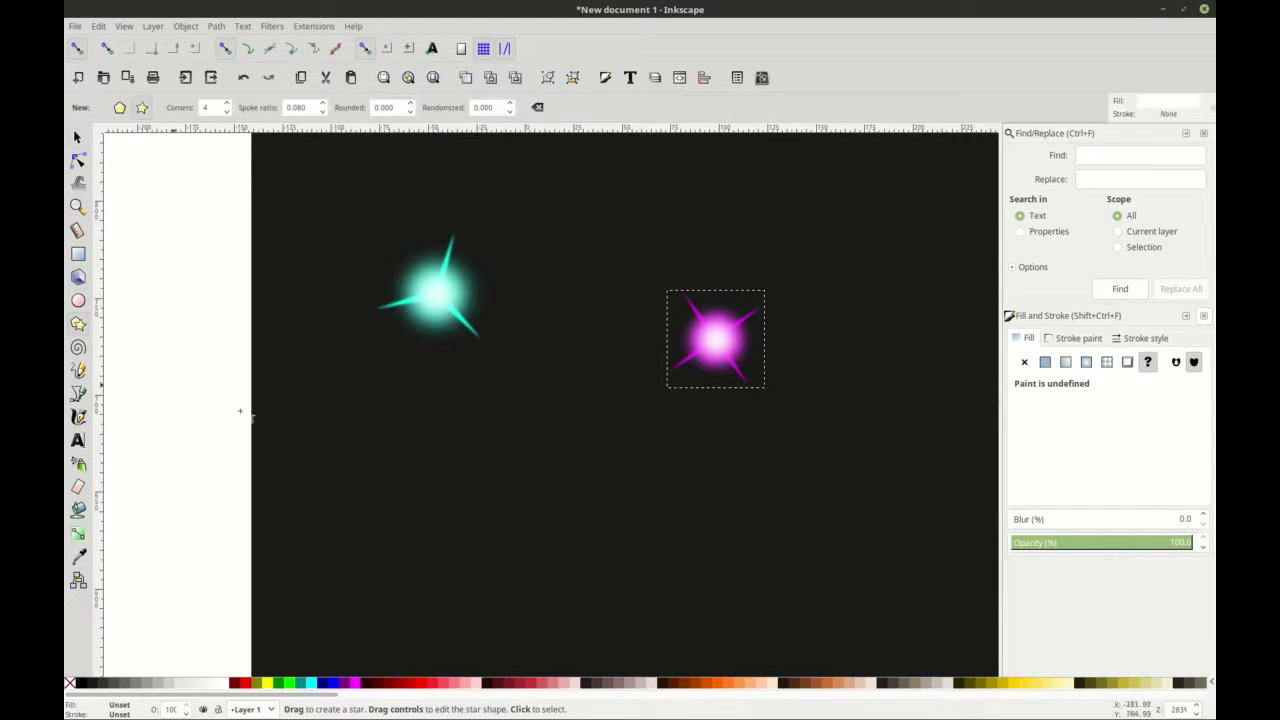
scroll(512, 439, down, 1)
drag(562, 413, 583, 434)
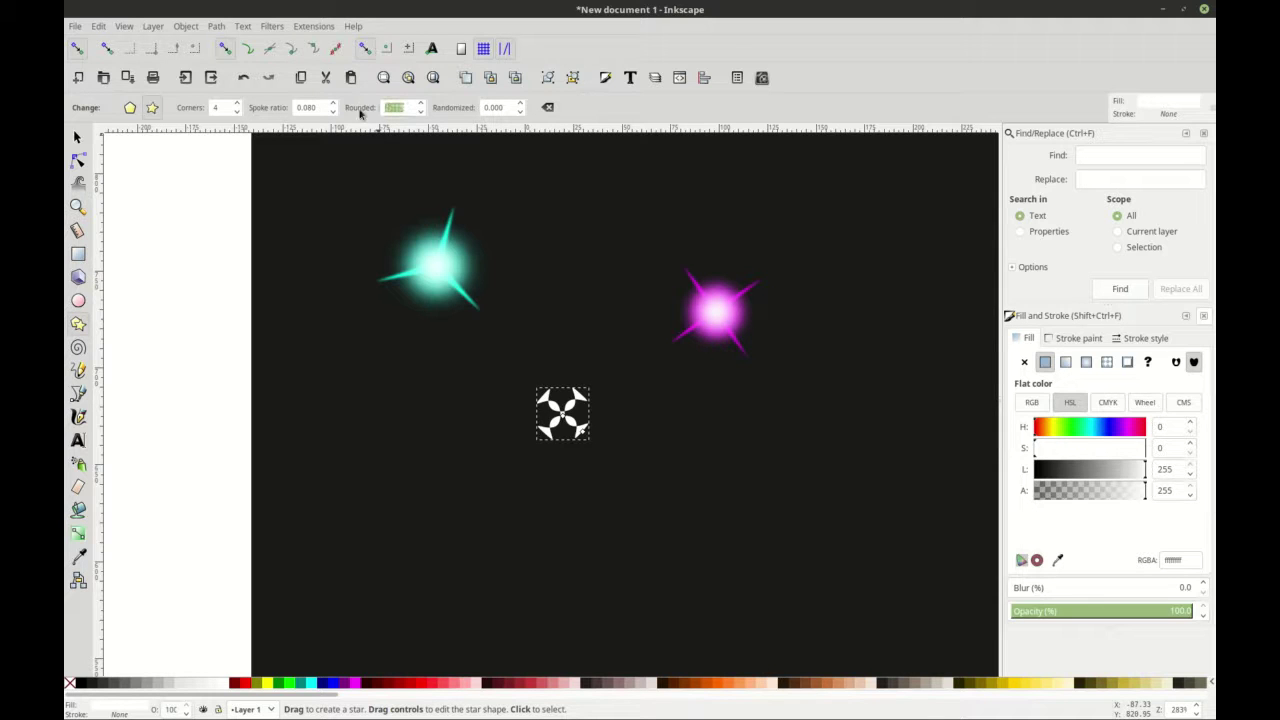
text(0)
key(Return)
ctrl+scroll(583, 430, up, 2)
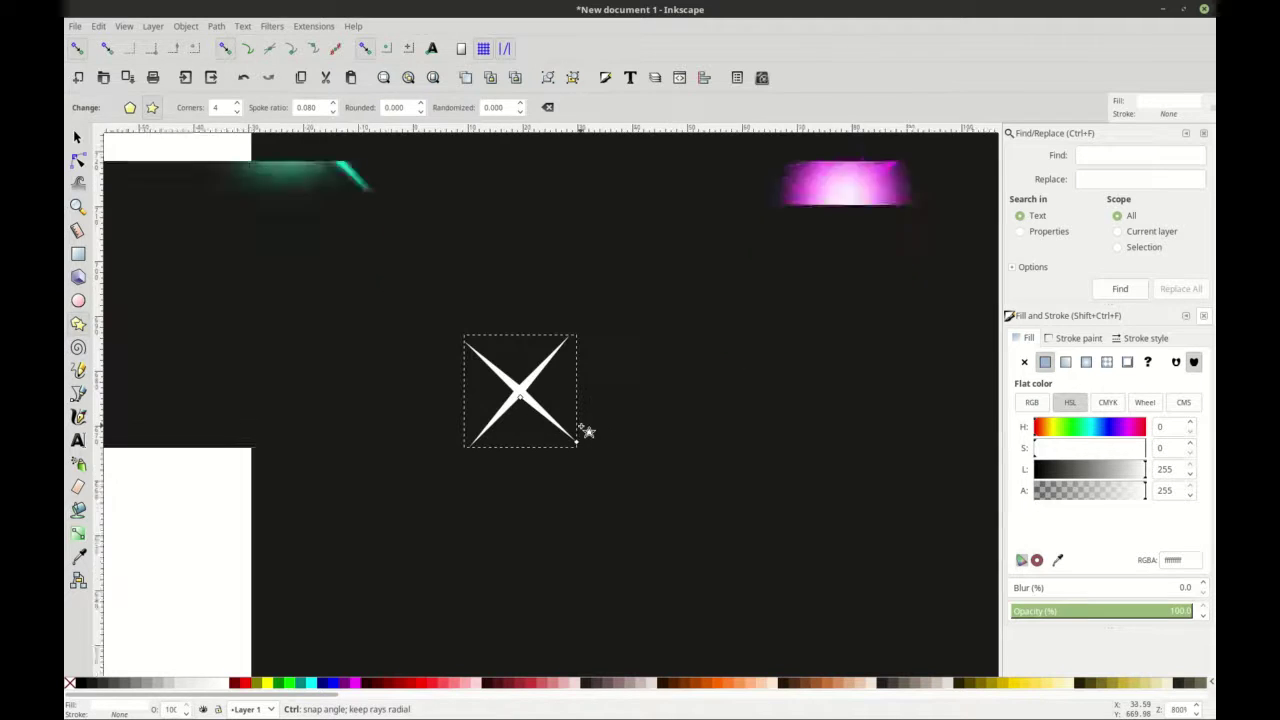
- Change the white star to 5 corners and set its blur to 2%
click(220, 109)
key(BackSpace)
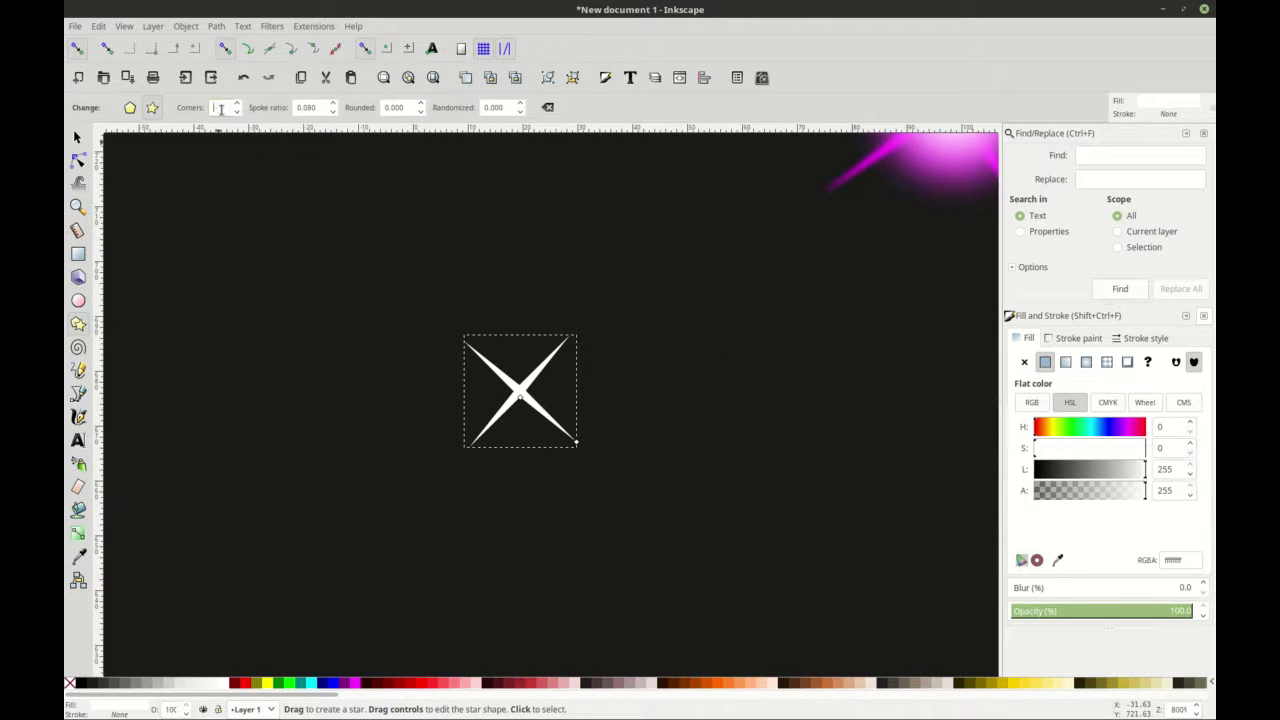
text(5)
key(Return)
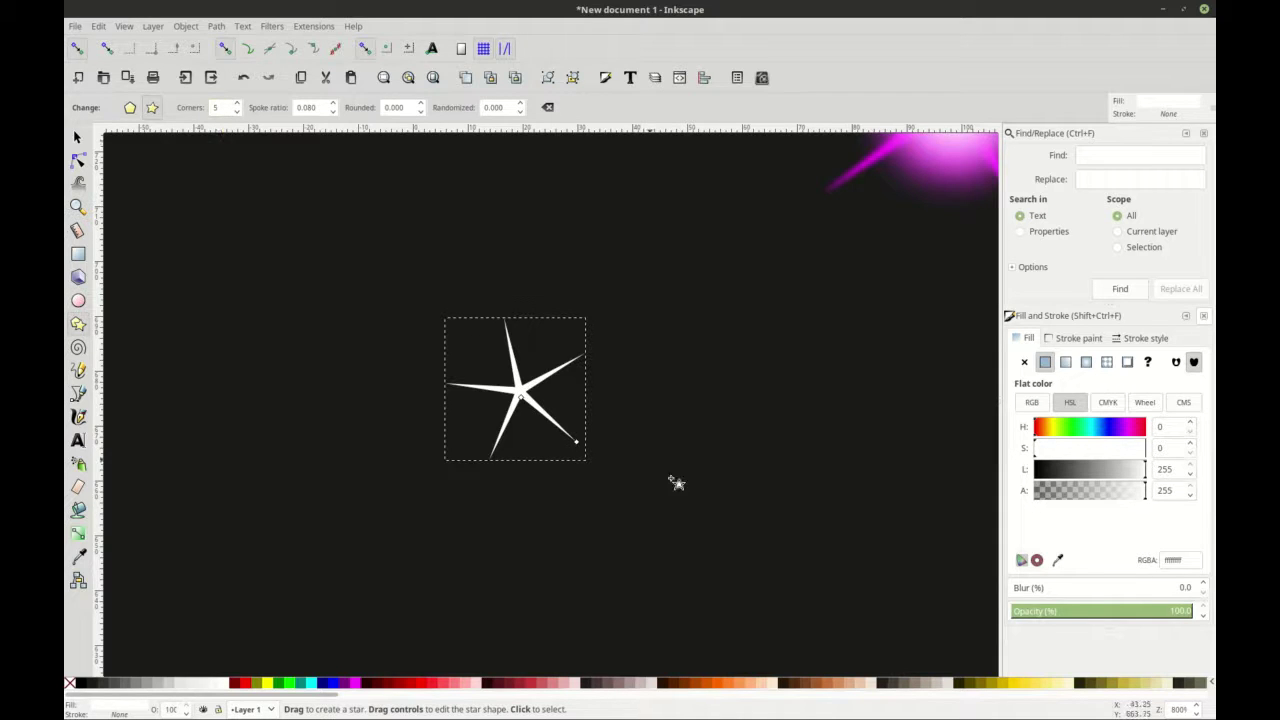
click(1204, 585)
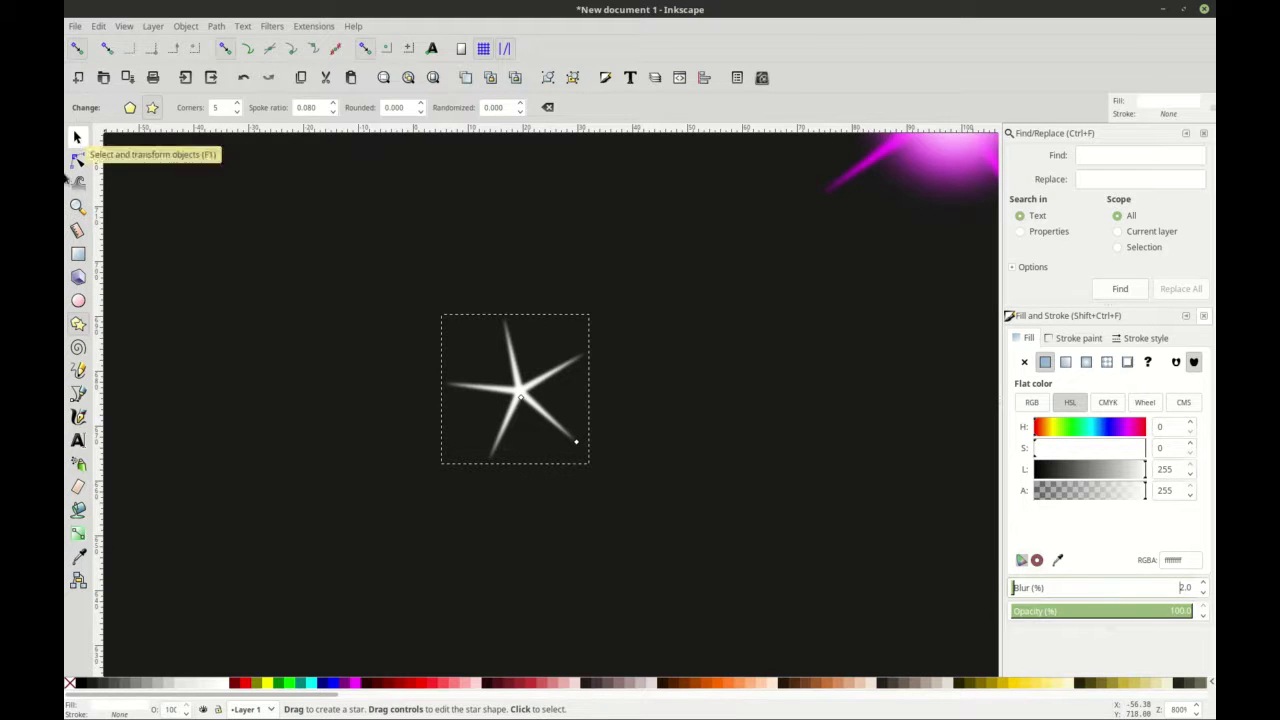
- Draw a white circle centred on the five-pointed star, set its blur to 27% and deselect it
click(78, 300)
drag(522, 396, 568, 433)
drag(1206, 586, 1205, 586)
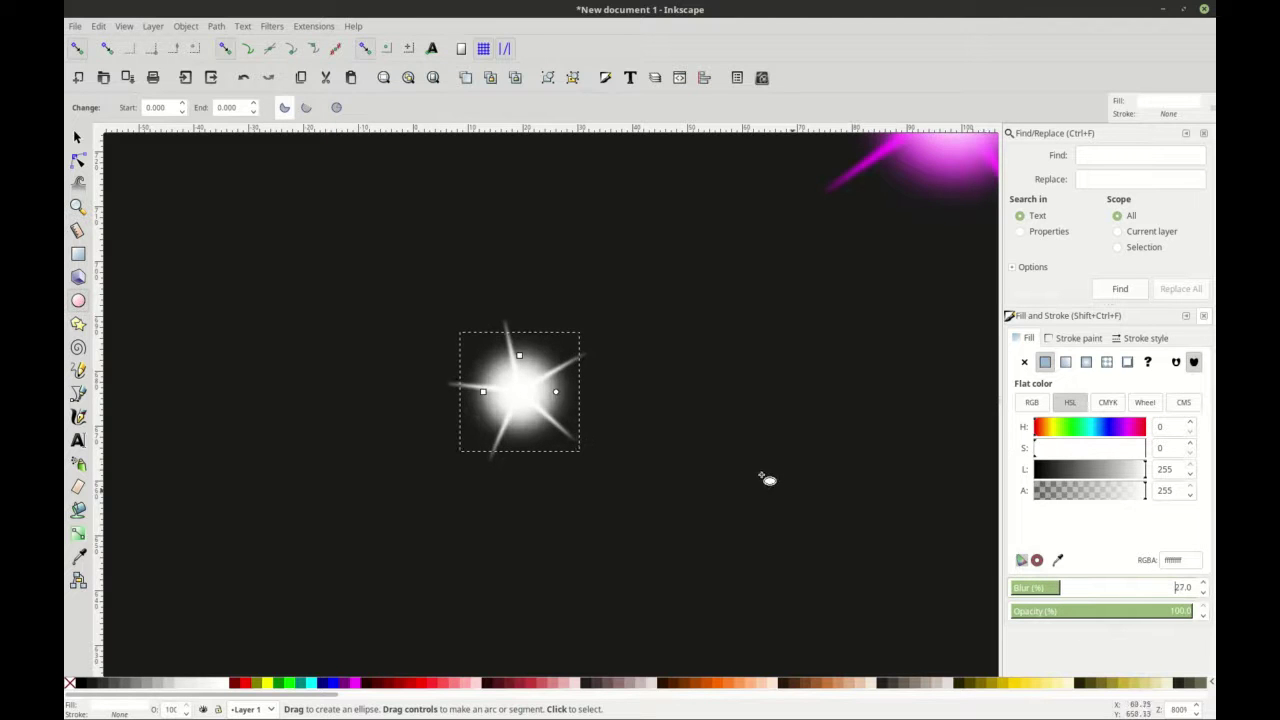
ctrl+scroll(762, 476, down, 2)
key(Escape)
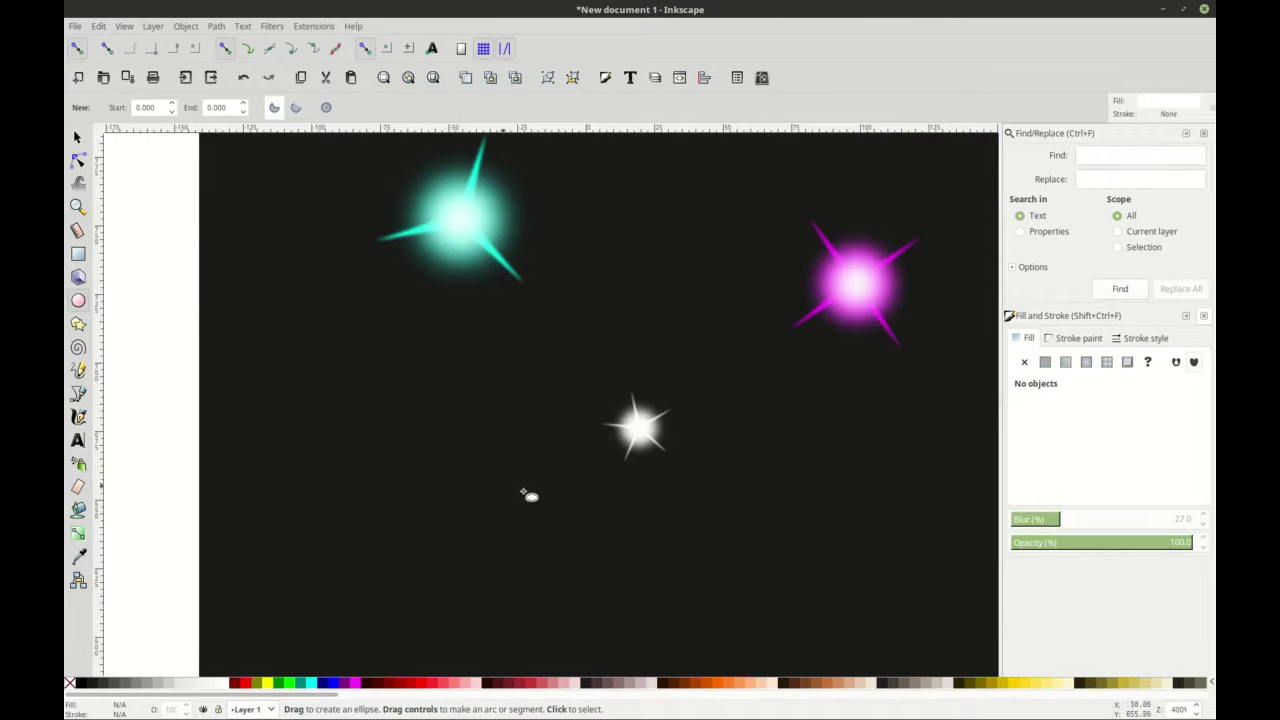
ctrl+scroll(634, 471, up, 2)
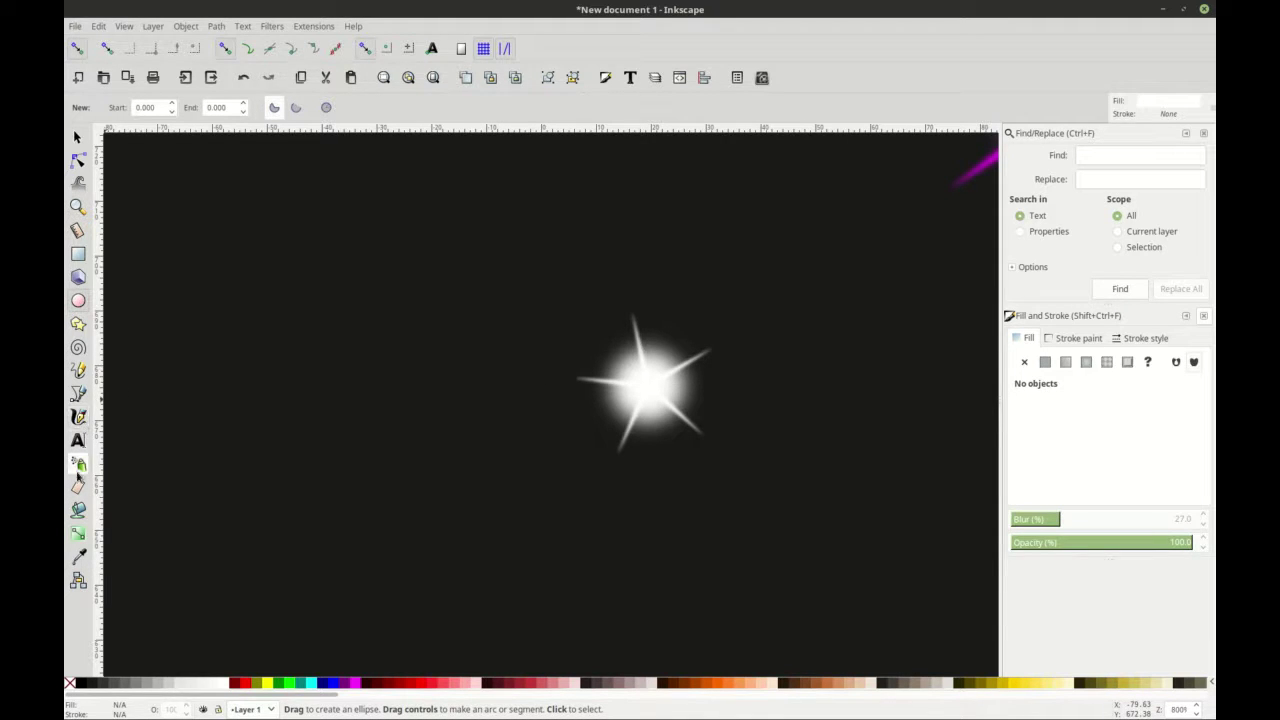
- Draw a second, slightly larger white star over the glow, with 3 corners and a blur of 1%
click(78, 324)
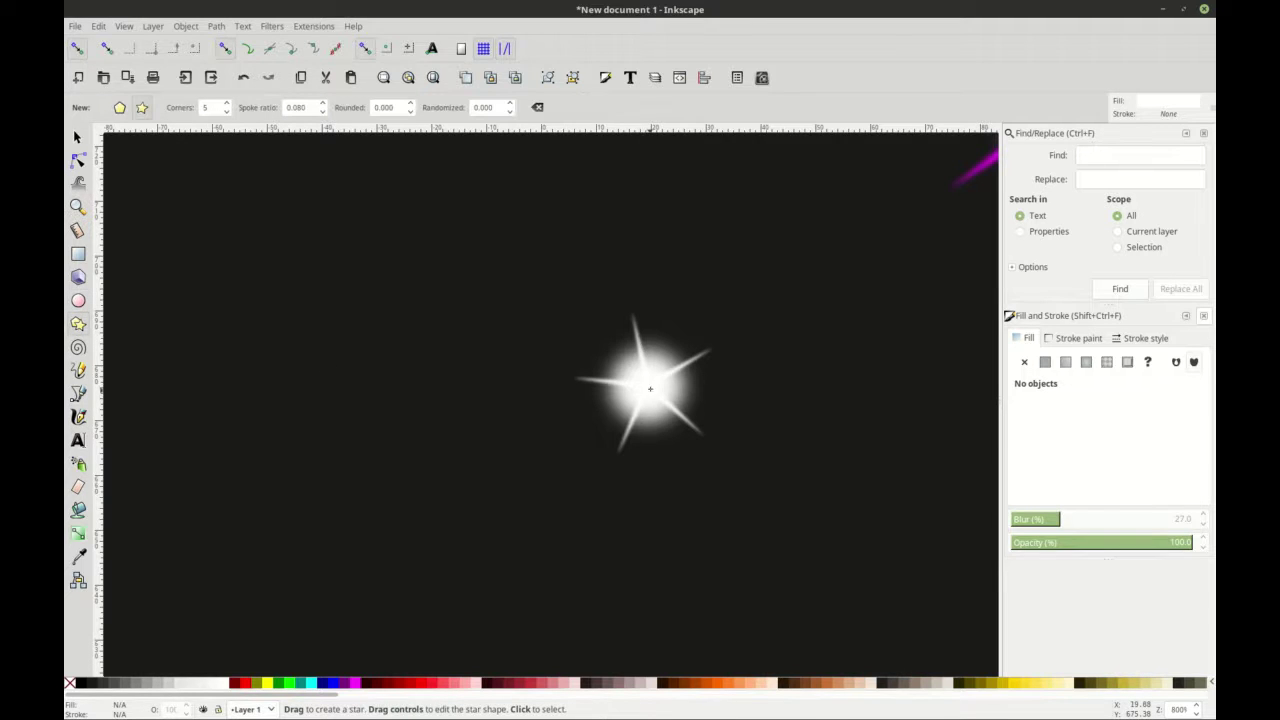
mouse_move(650, 388)
mouse_down()
mouse_move(720, 449)
mouse_move(705, 473)
mouse_up()
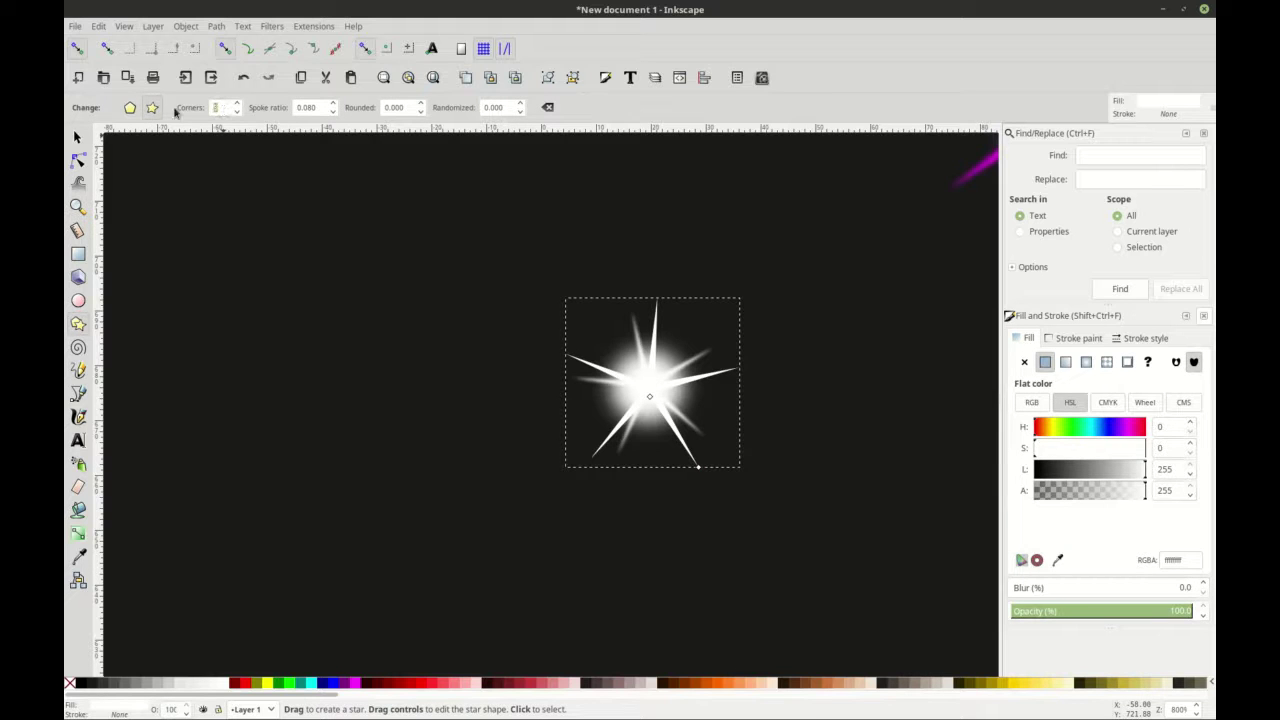
text(3)
key(Return)
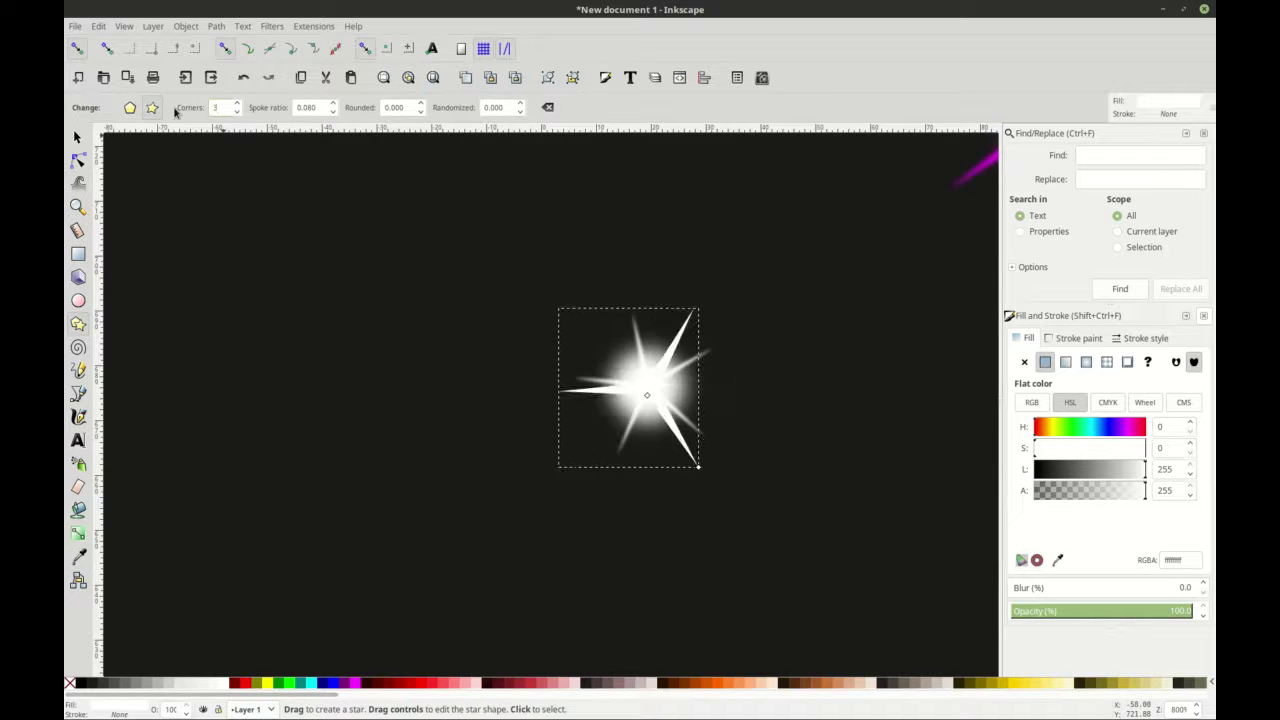
click(1204, 585)
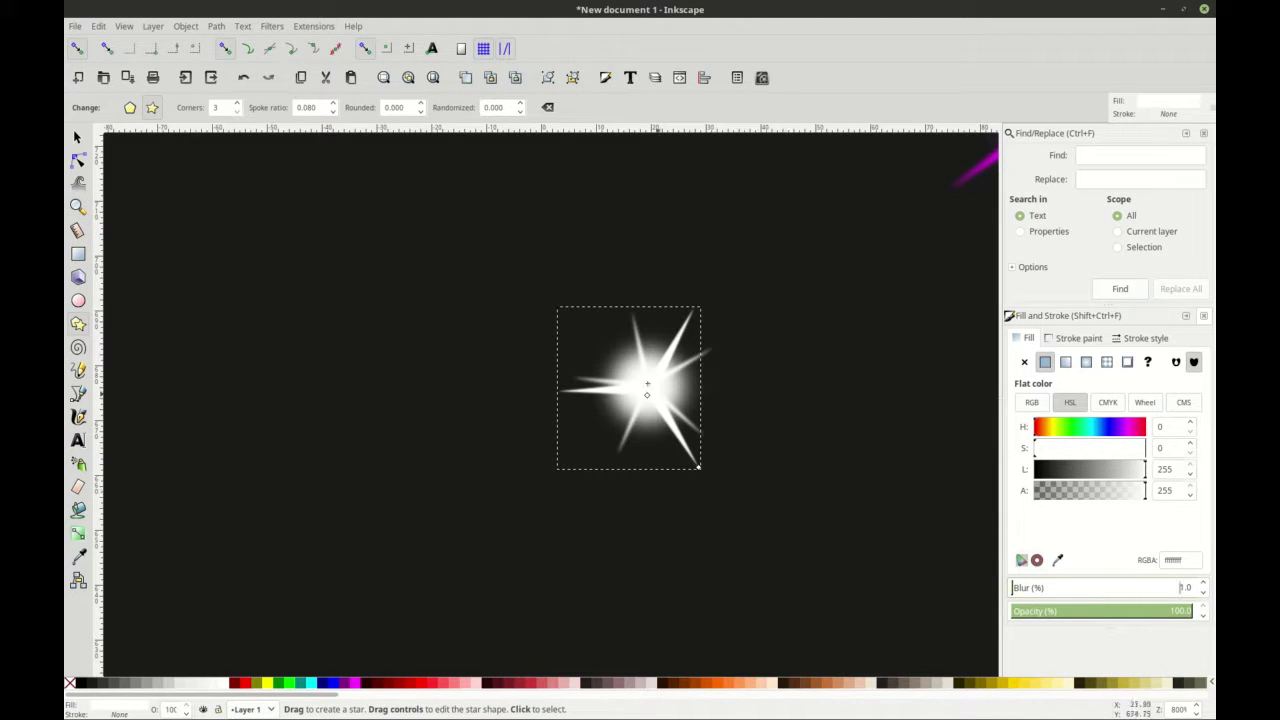
- Rotate the three-pointed white star clockwise so its rays fall between the others, and align it with the centre of the glow
click(77, 137)
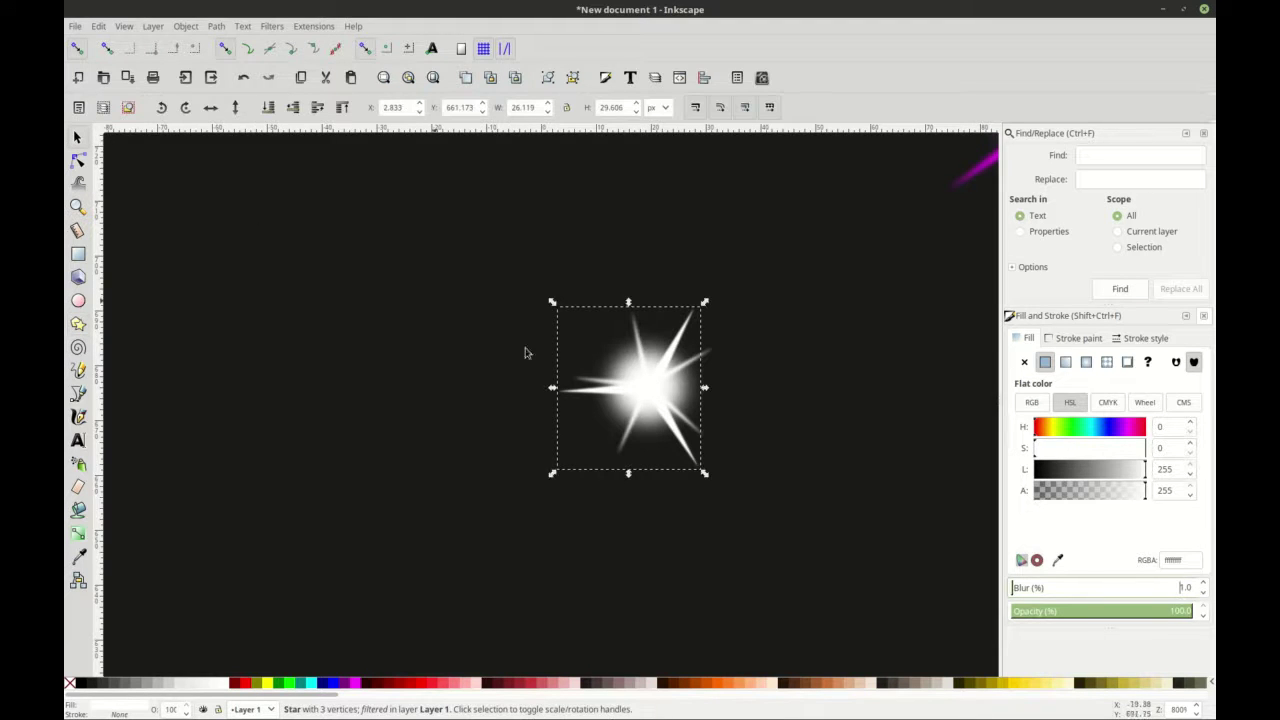
mouse_move(637, 398)
mouse_down()
mouse_move(650, 390)
mouse_move(630, 395)
mouse_up()
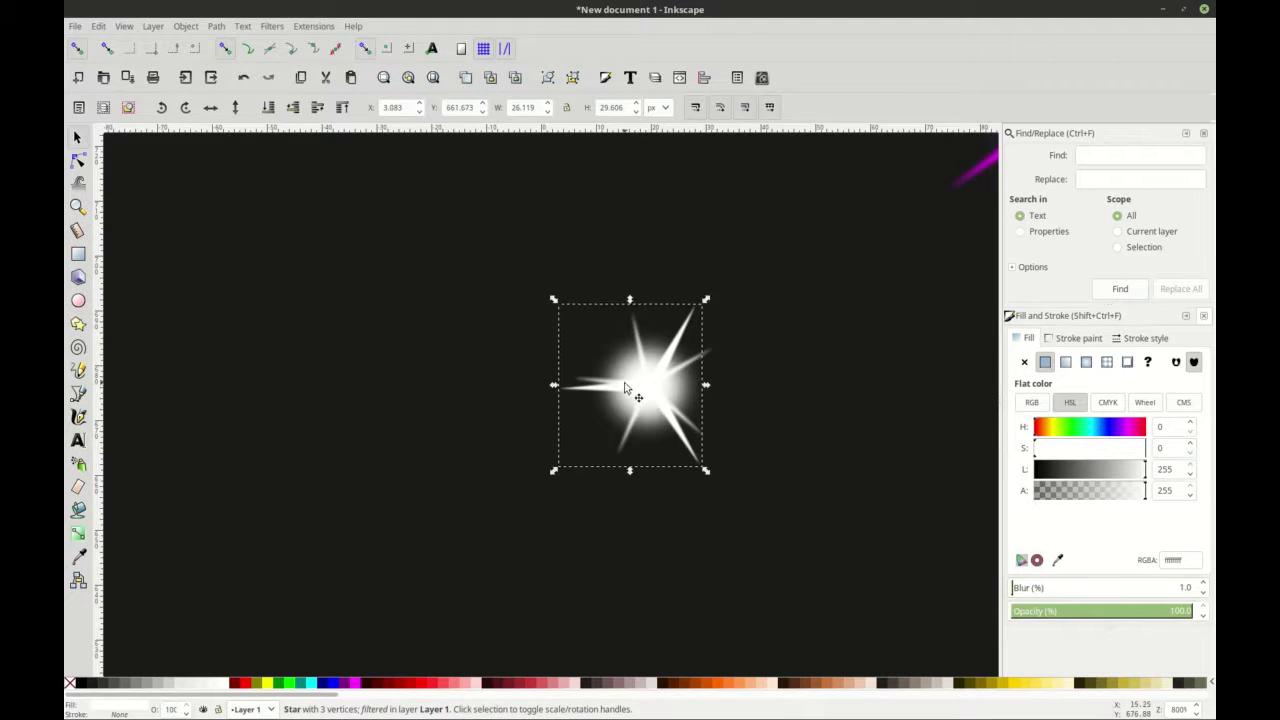
scroll(630, 395, down, 2)
scroll(620, 400, up, 2)
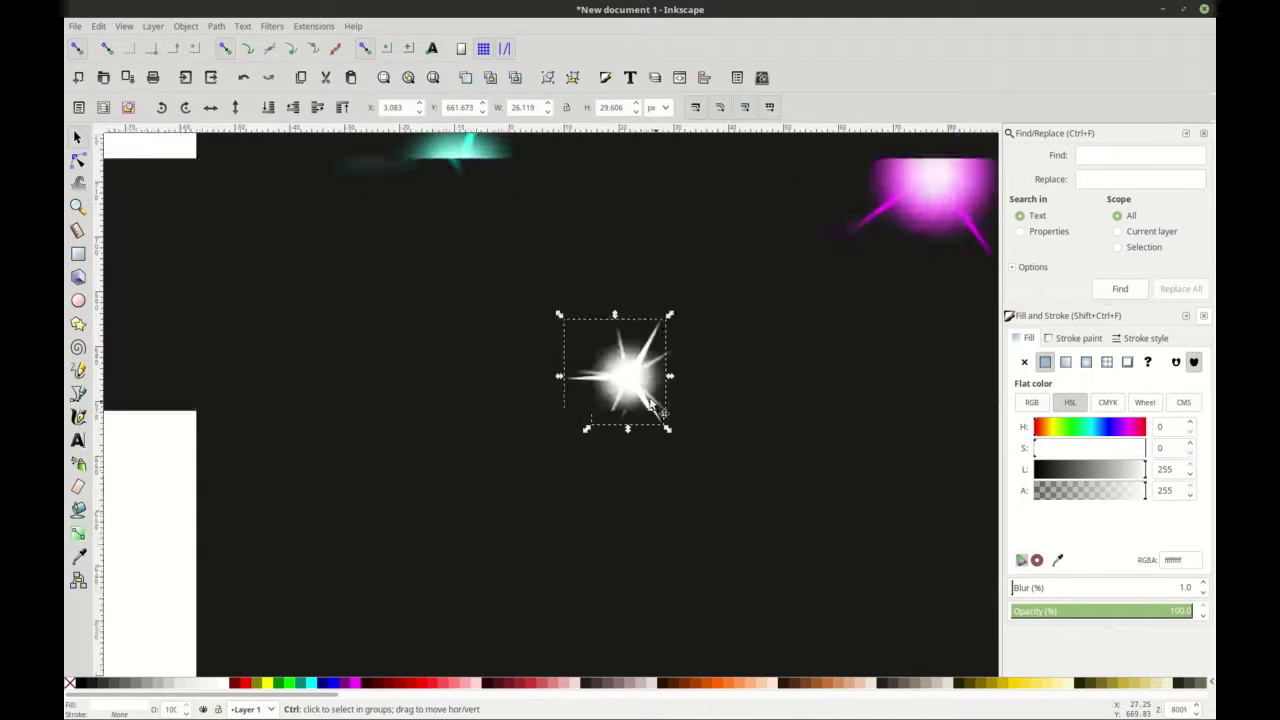
click(630, 370)
drag(672, 282, 686, 323)
drag(619, 386, 617, 376)
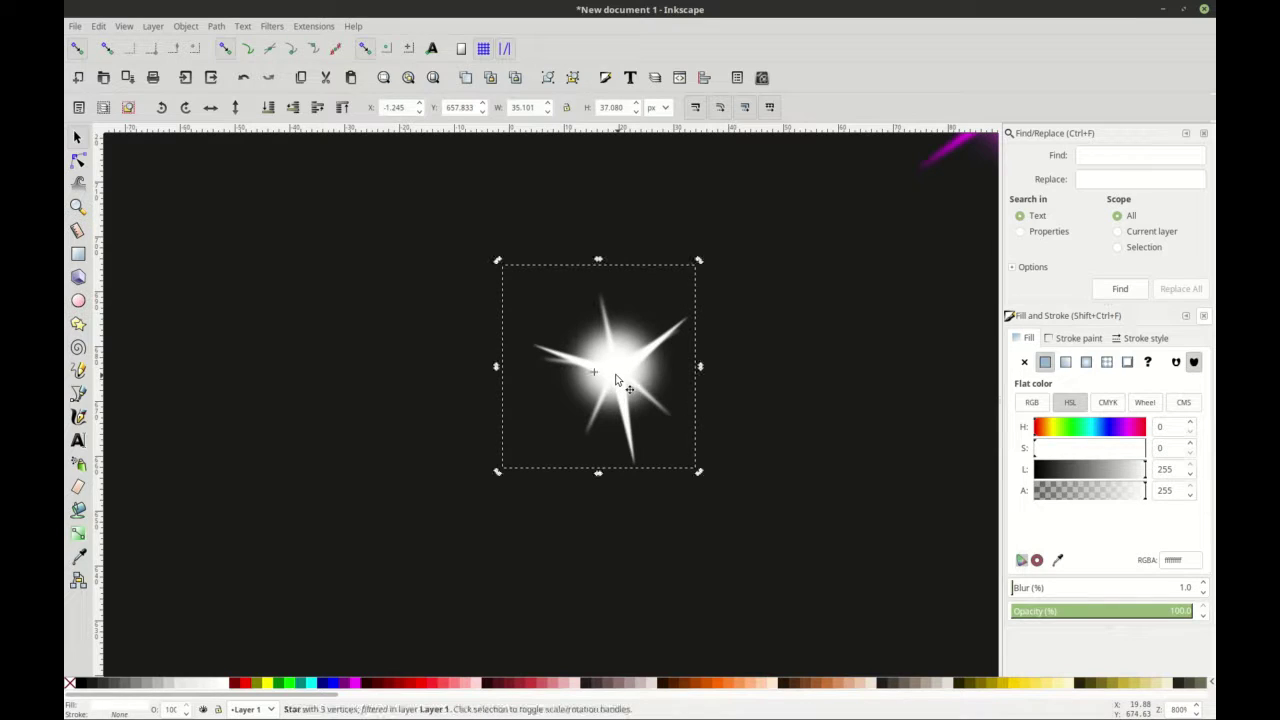
click(703, 277)
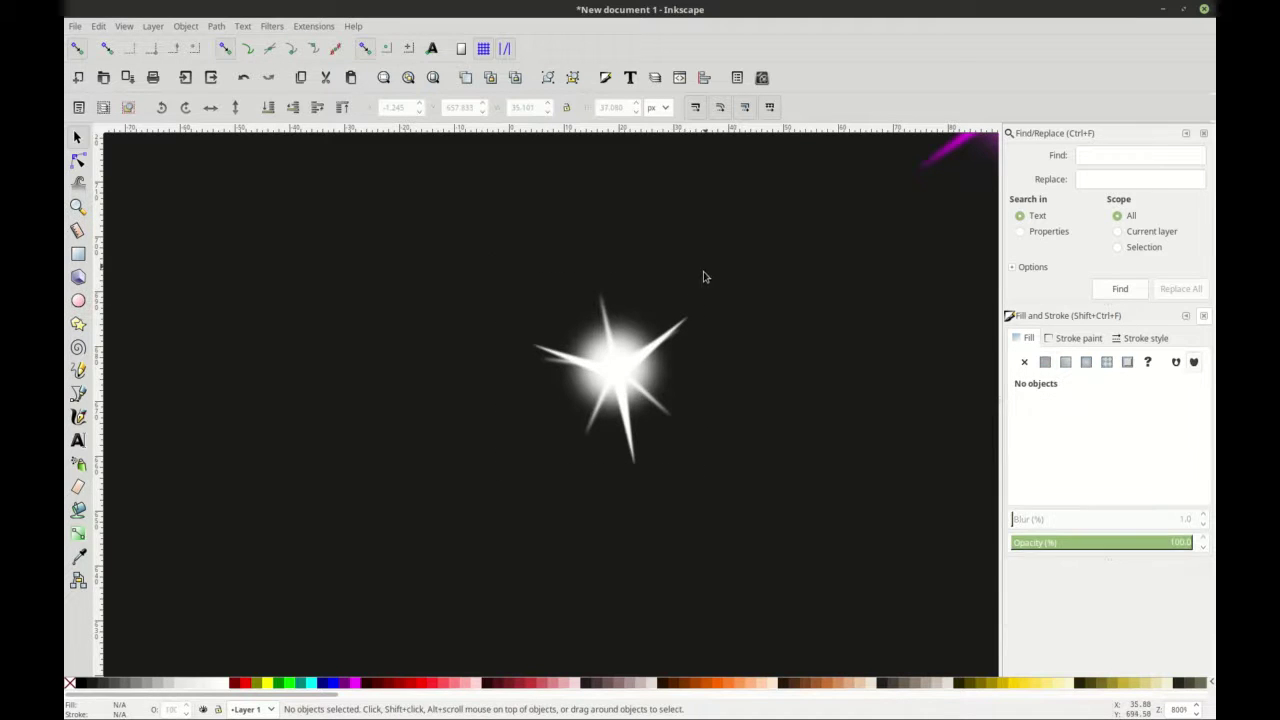
- Turn the three-pointed star slightly further clockwise and shift it back onto the centre of the white glow
click(636, 354)
click(645, 372)
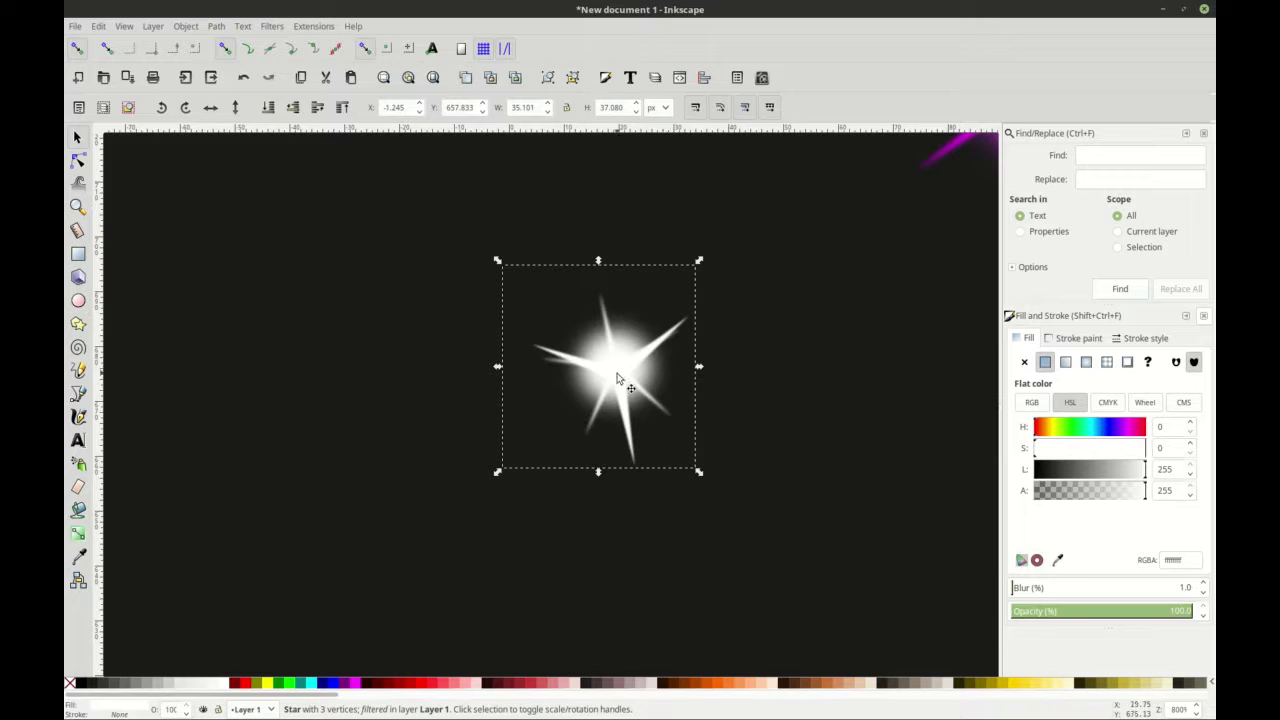
drag(698, 262, 703, 268)
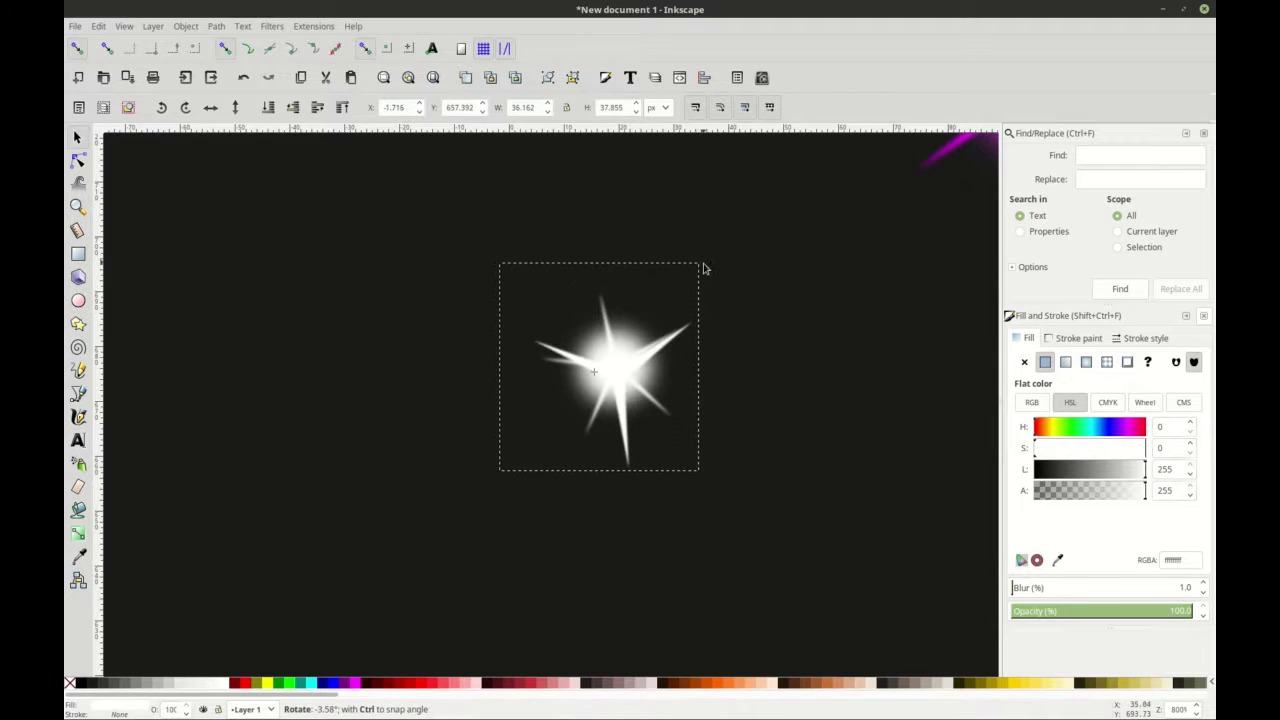
drag(622, 378, 618, 372)
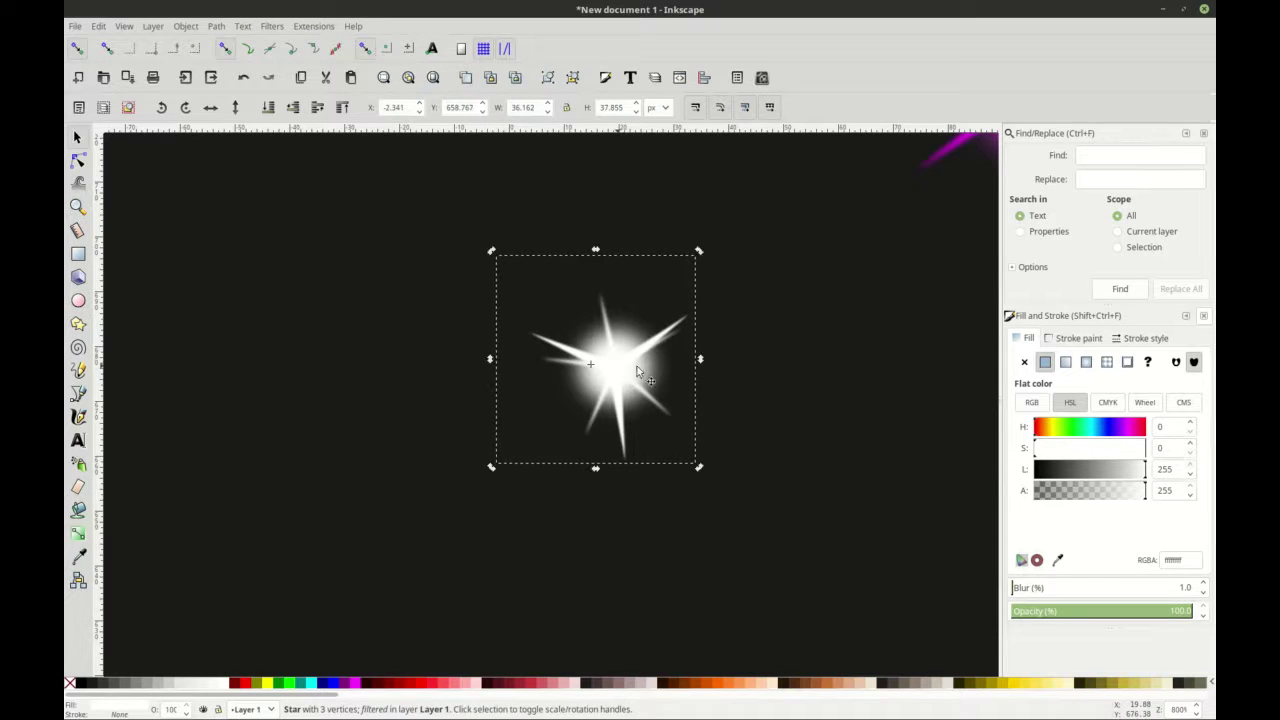
click(689, 262)
drag(700, 251, 705, 260)
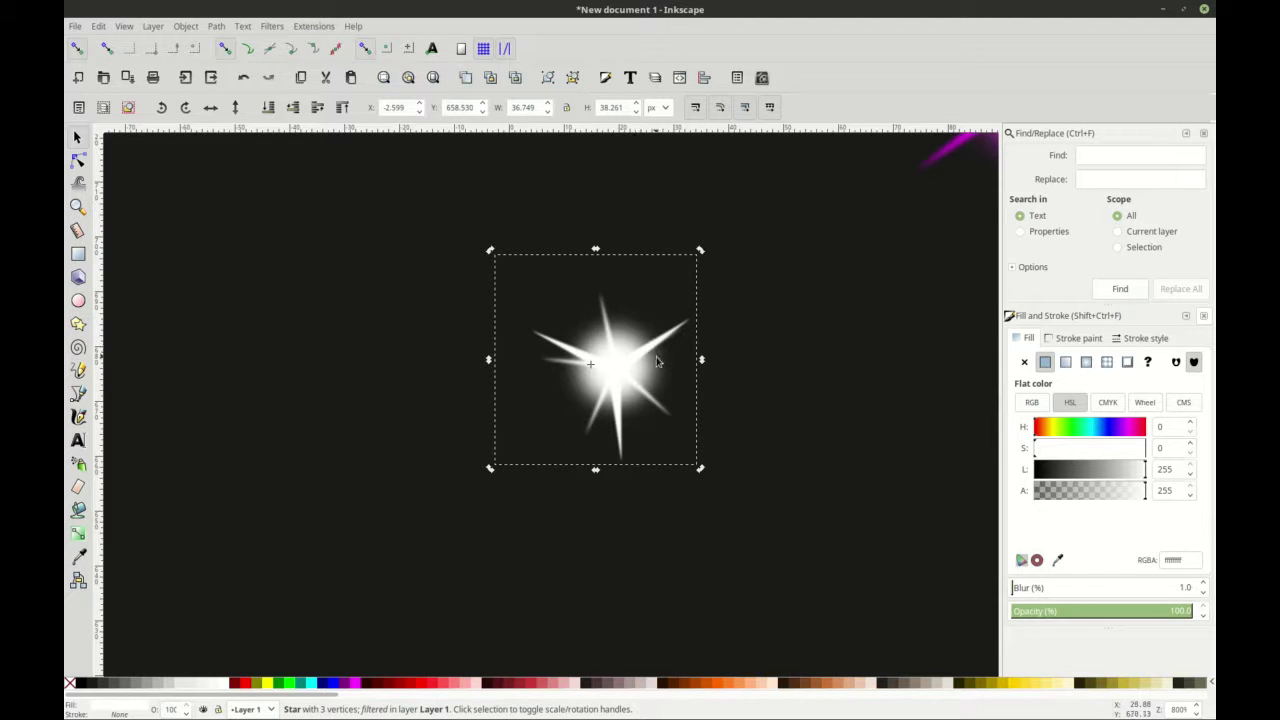
- Group the two white stars and their glow circle into one object, and deselect it
scroll(667, 360, down, 2)
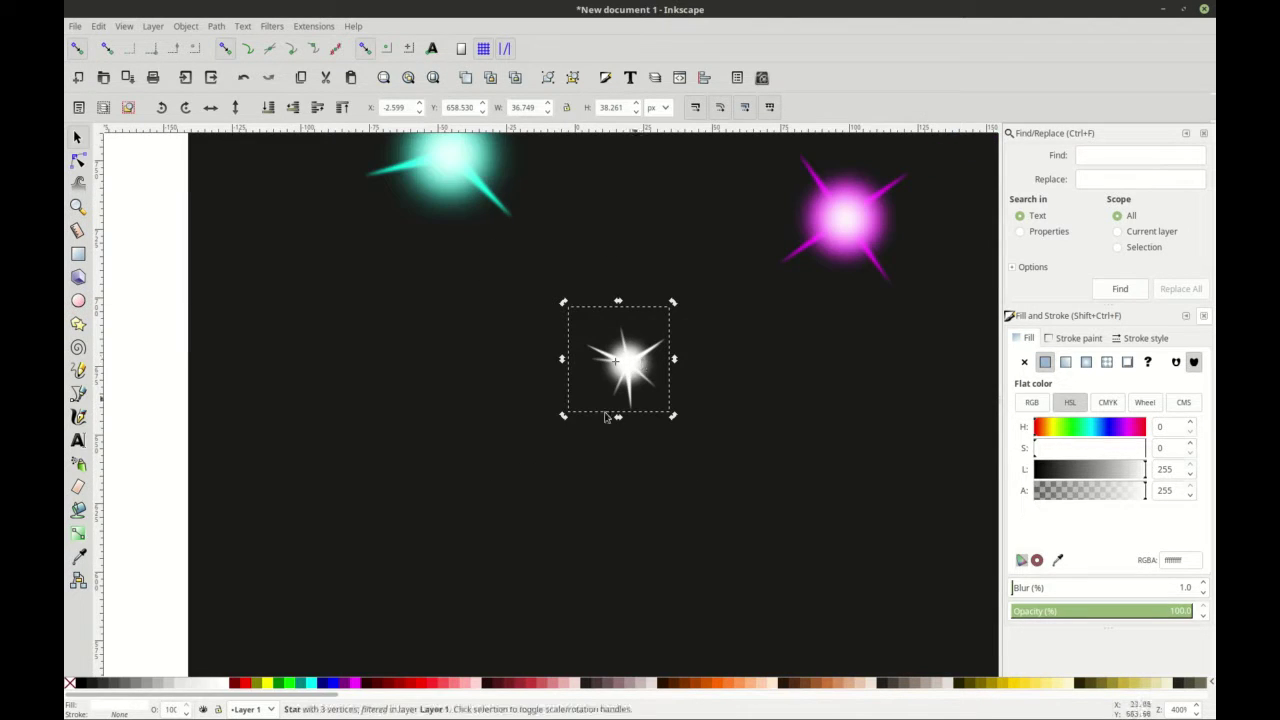
click(479, 391)
drag(557, 305, 723, 441)
key(ctrl+g)
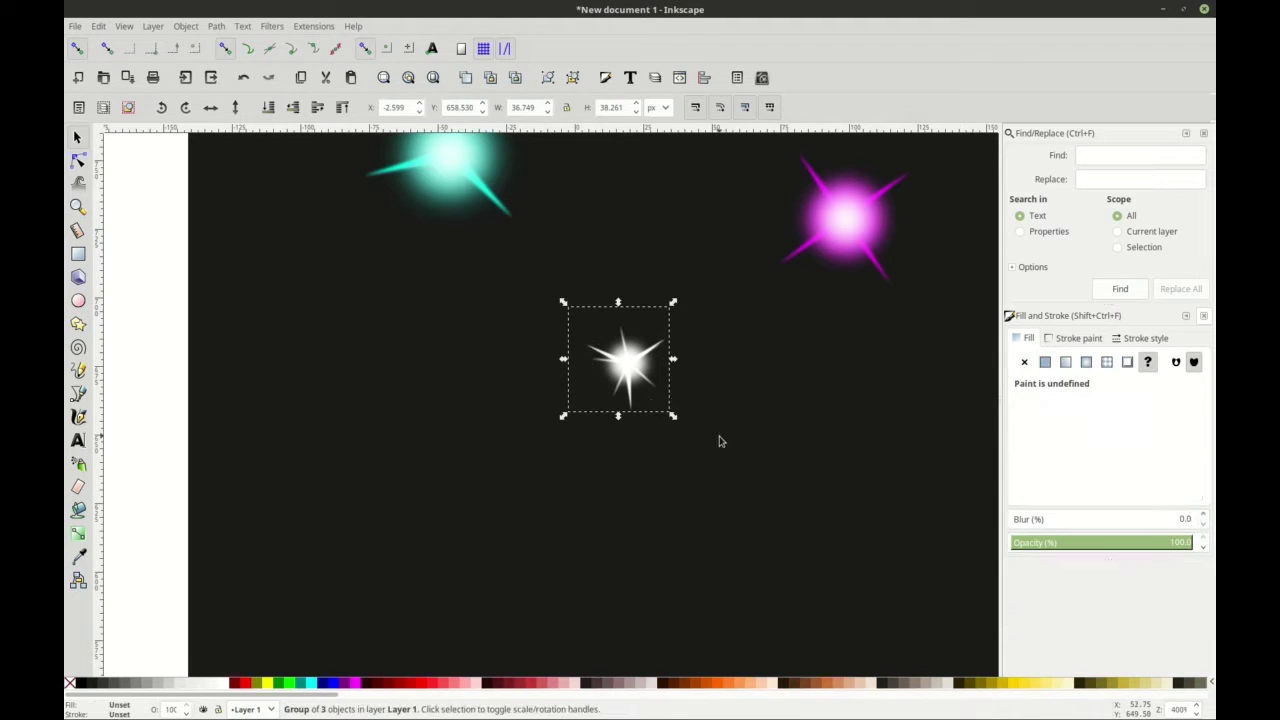
scroll(650, 400, down, 1)
click(211, 345)
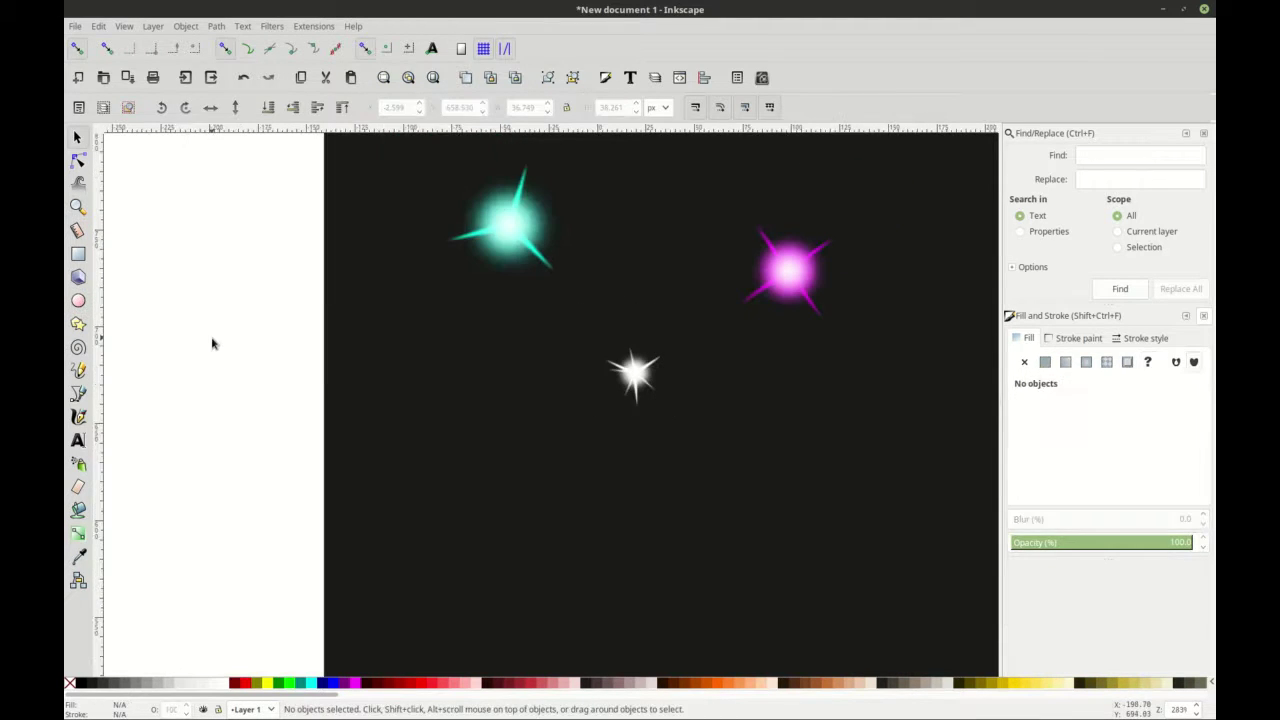
- Draw three separate white circles, each about 25 px across, in the empty area of the black rectangle beyond the magenta star
scroll(209, 343, right, 1)
scroll(635, 418, down, 1)
scroll(603, 403, right, 2)
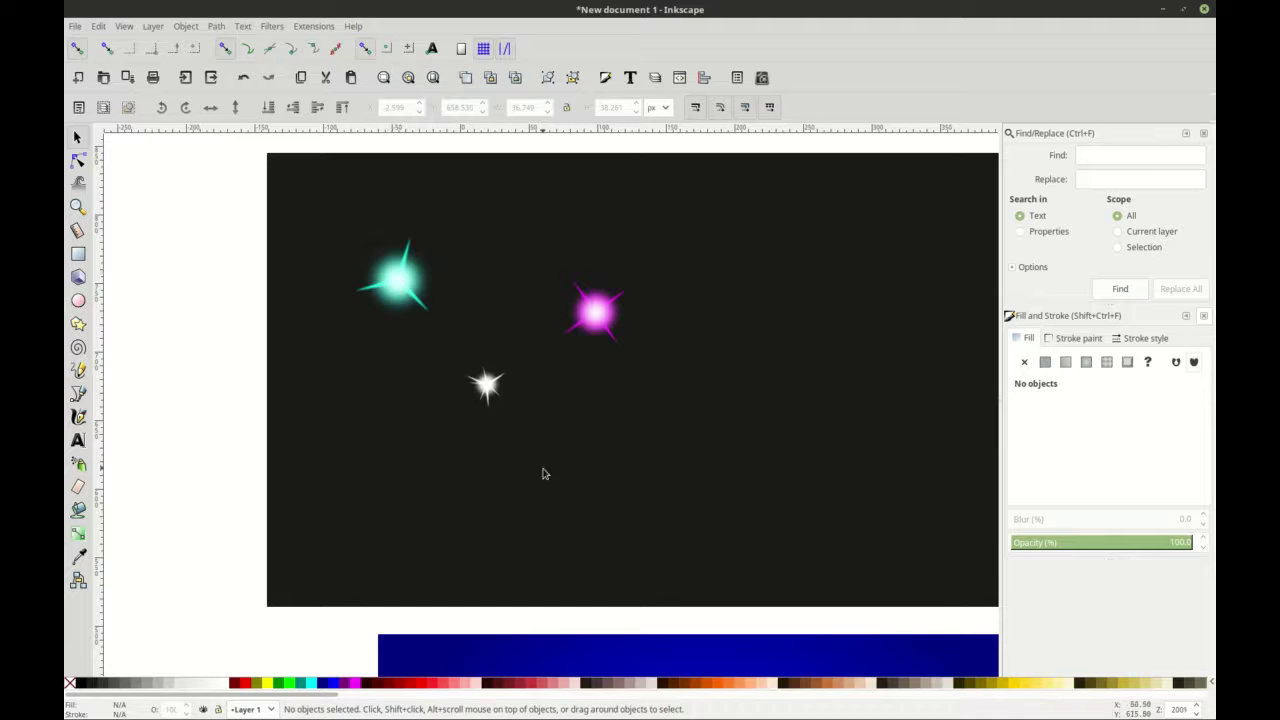
scroll(538, 413, down, 2)
scroll(584, 413, down, 2)
scroll(586, 420, down, 2)
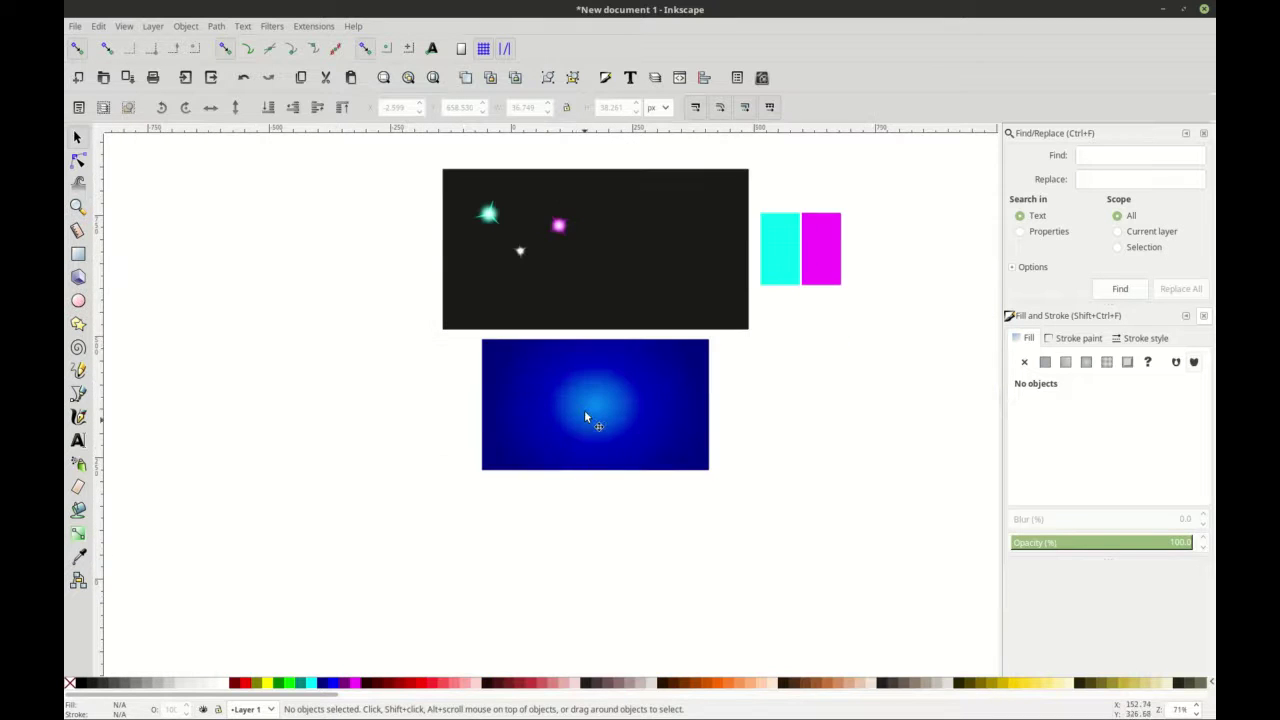
scroll(586, 420, up, 1)
scroll(543, 308, up, 2)
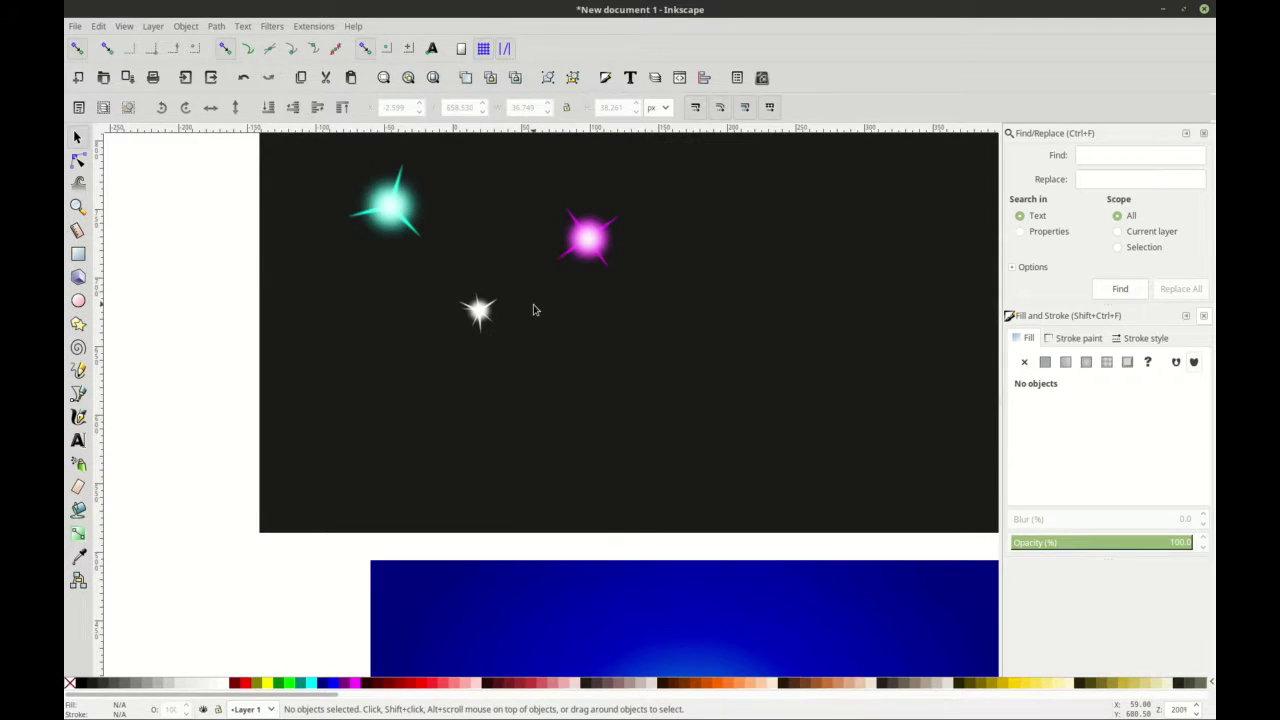
click(78, 300)
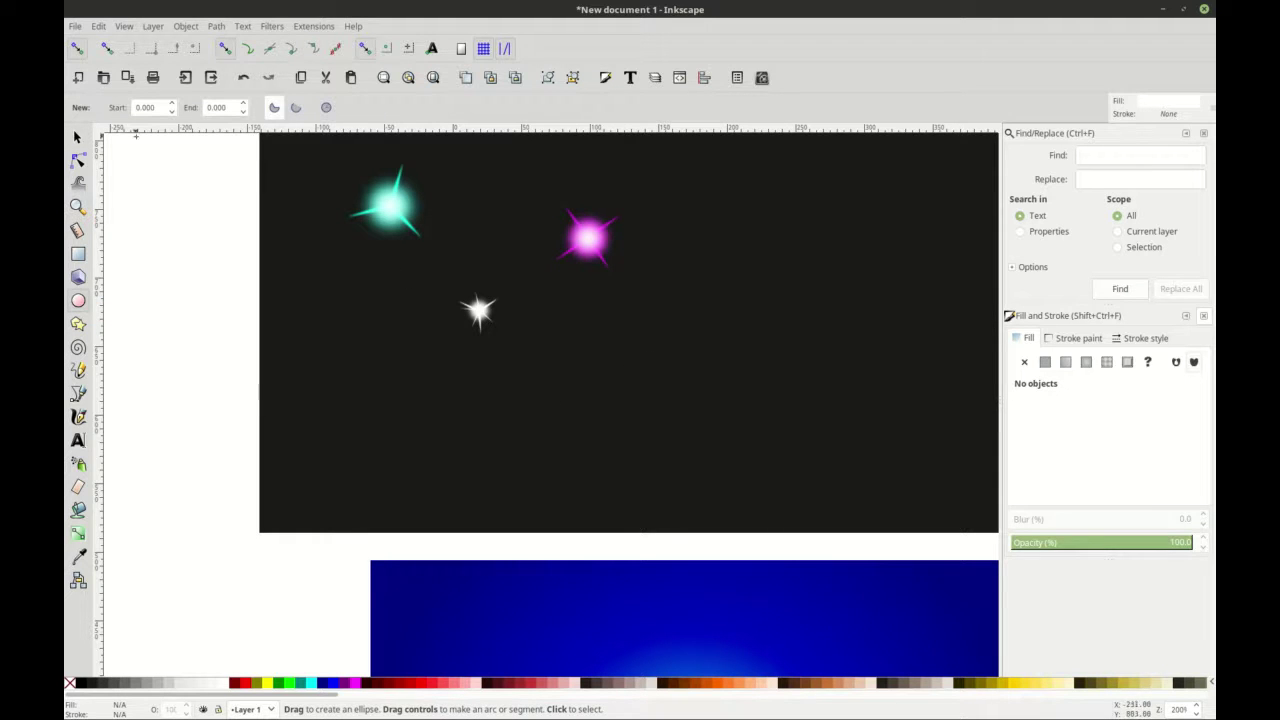
scroll(666, 358, right, 3)
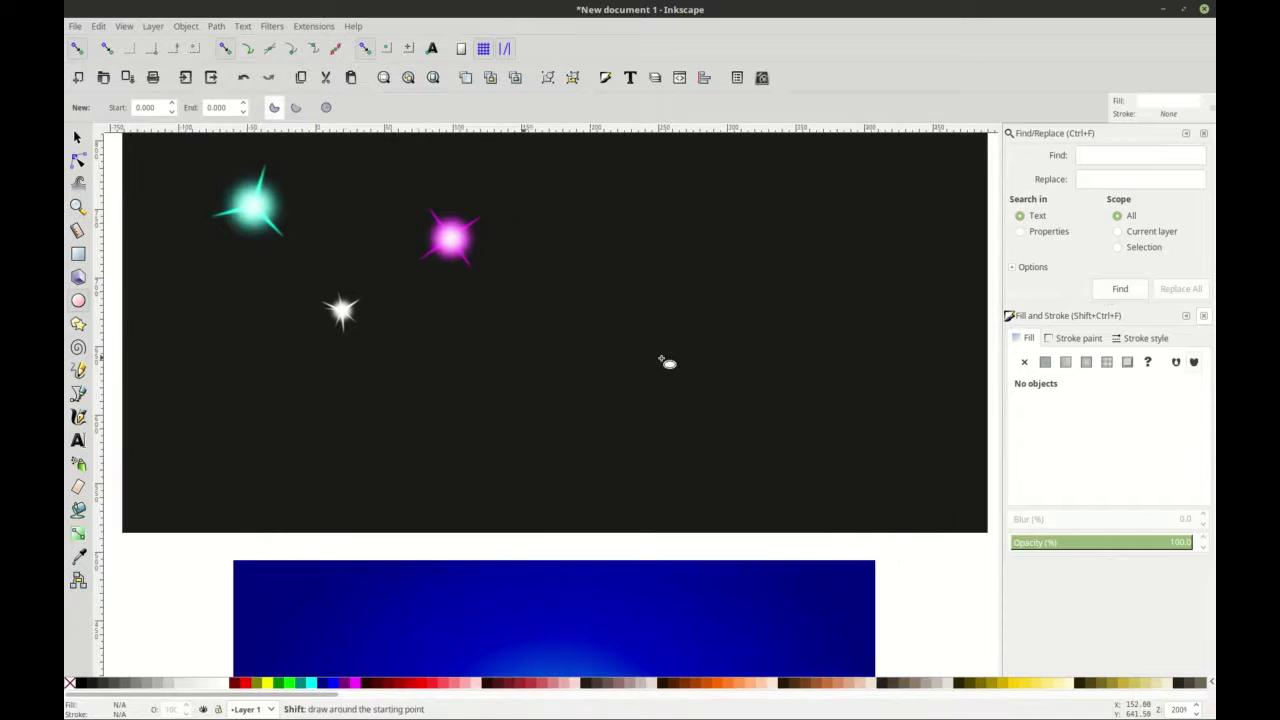
drag(666, 346, 753, 394)
drag(750, 316, 772, 333)
- Fill the uppermost of the three circles with the cyan swatch's colour and raise its lightness to 213
click(77, 137)
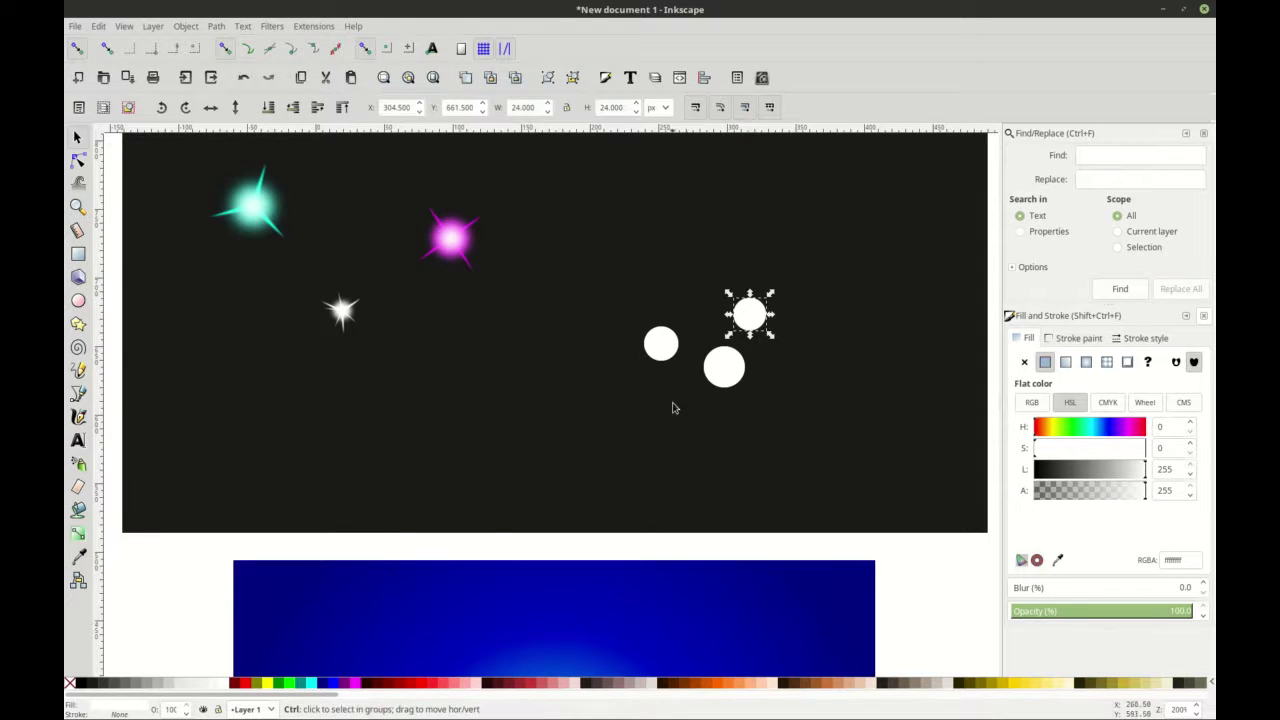
scroll(675, 392, down, 2)
click(78, 556)
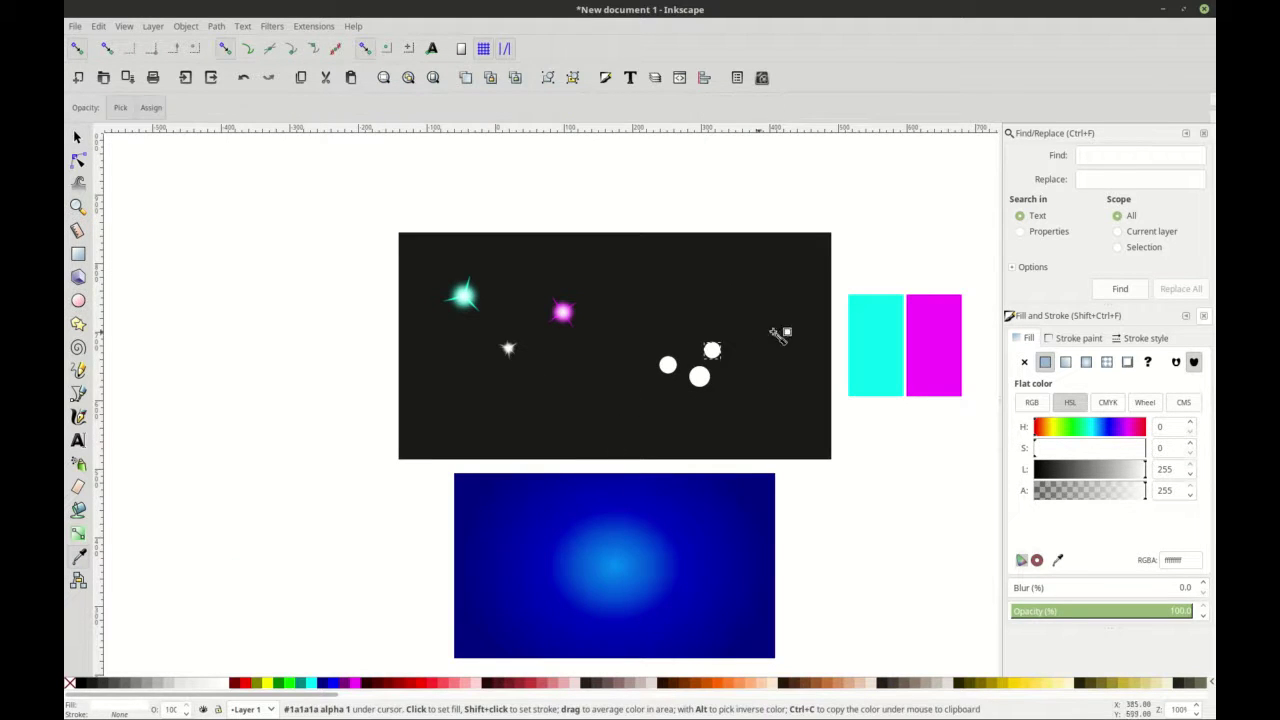
click(875, 340)
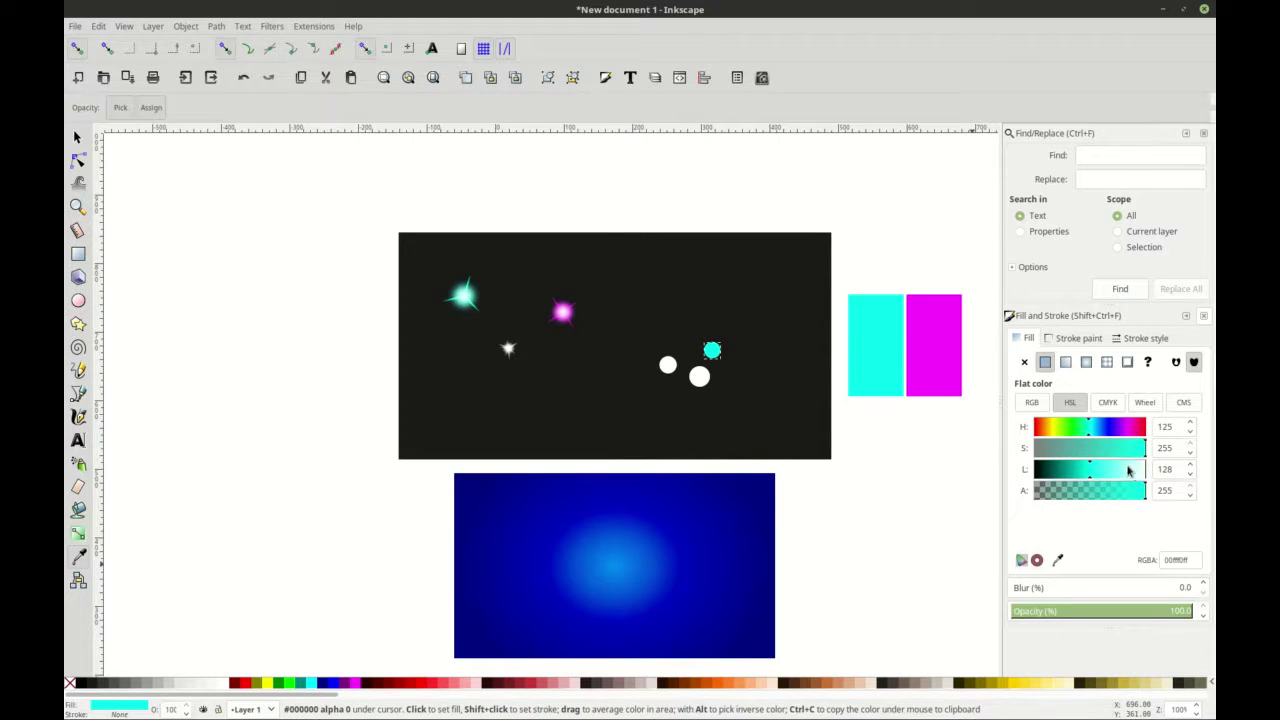
click(1128, 470)
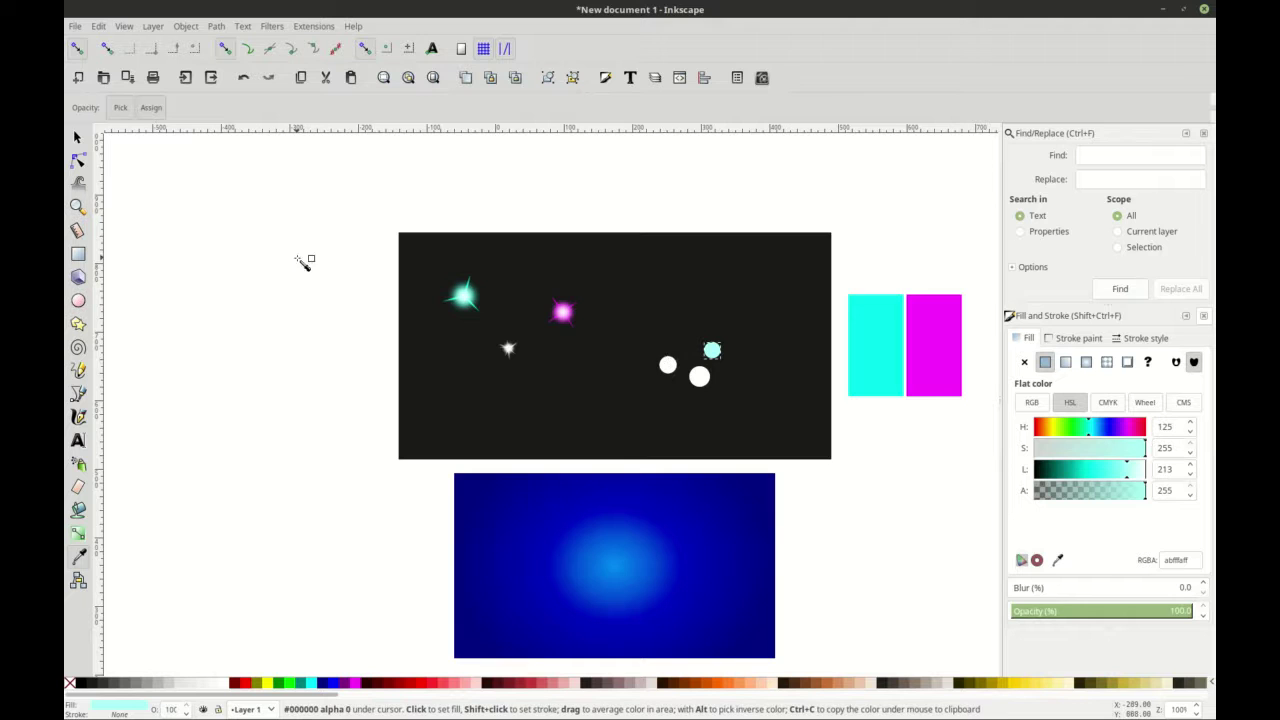
- Fill the leftmost of the three circles with the magenta swatch's colour and raise its lightness to 214
click(76, 137)
click(668, 364)
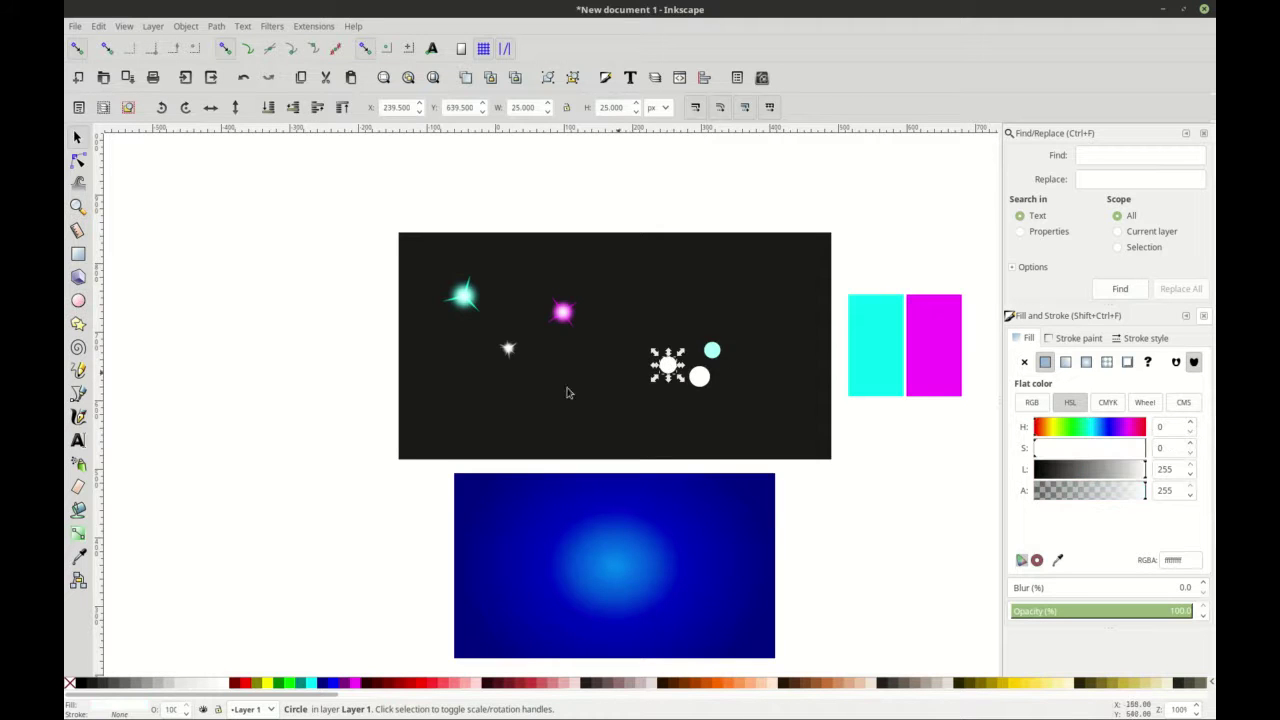
click(78, 556)
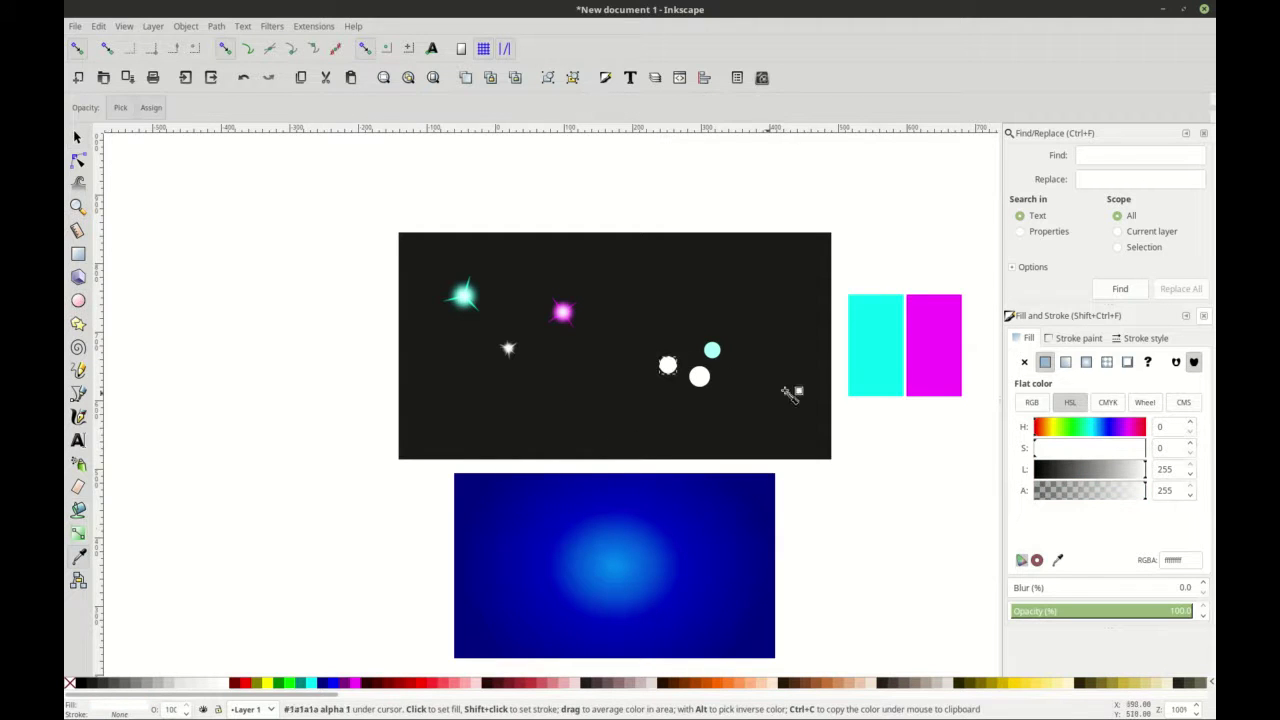
click(929, 346)
scroll(735, 372, up, 2)
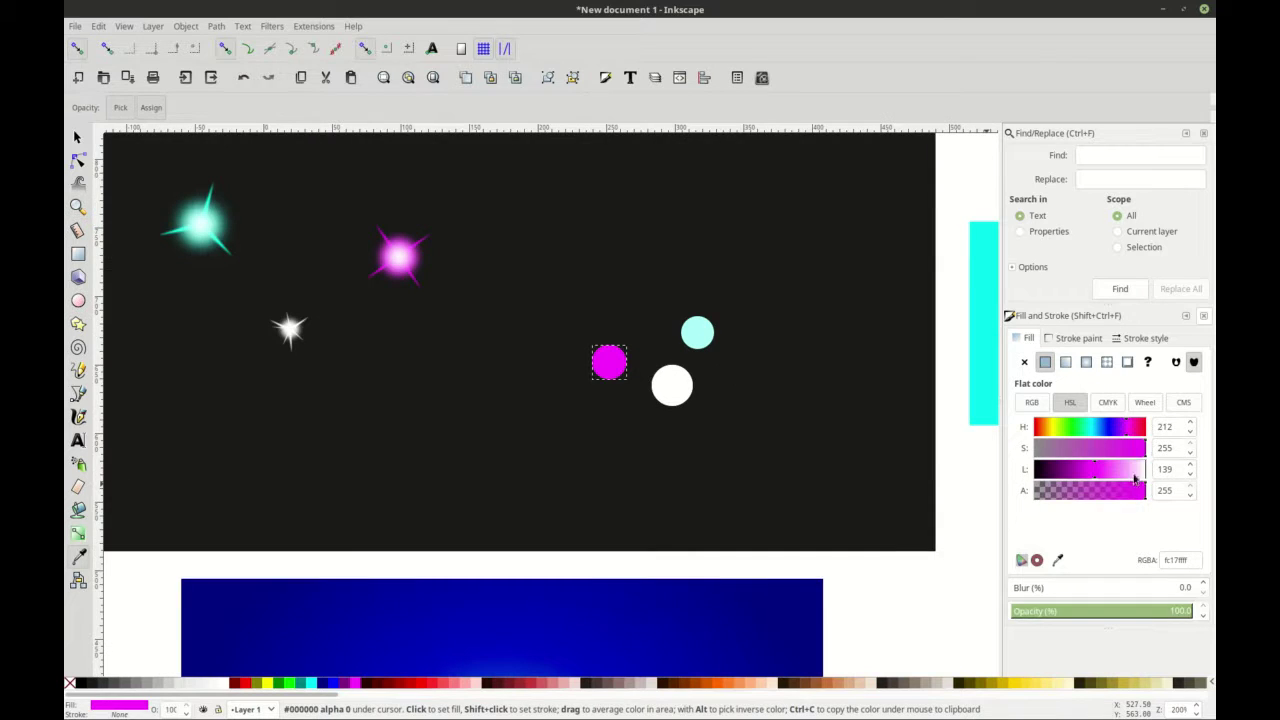
click(1129, 472)
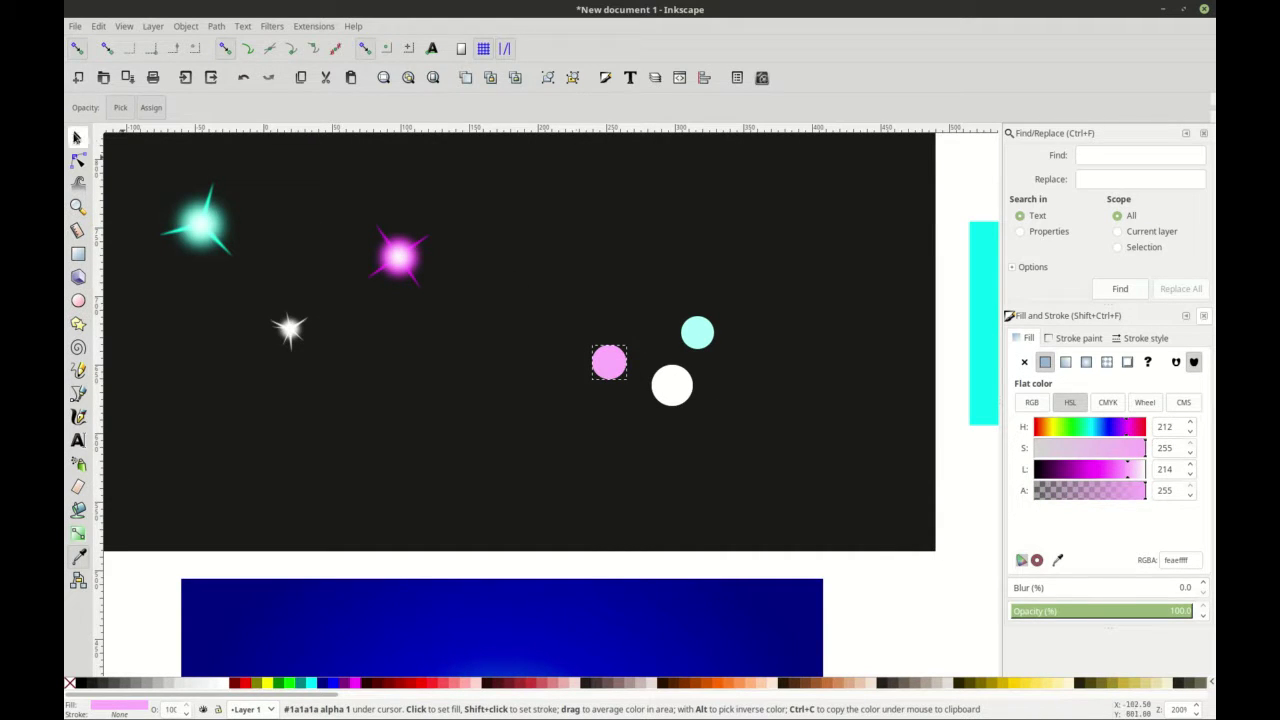
- Select the magenta, cyan and white circles in the black rectangle together and set their blur to 15%
click(76, 137)
drag(549, 263, 870, 487)
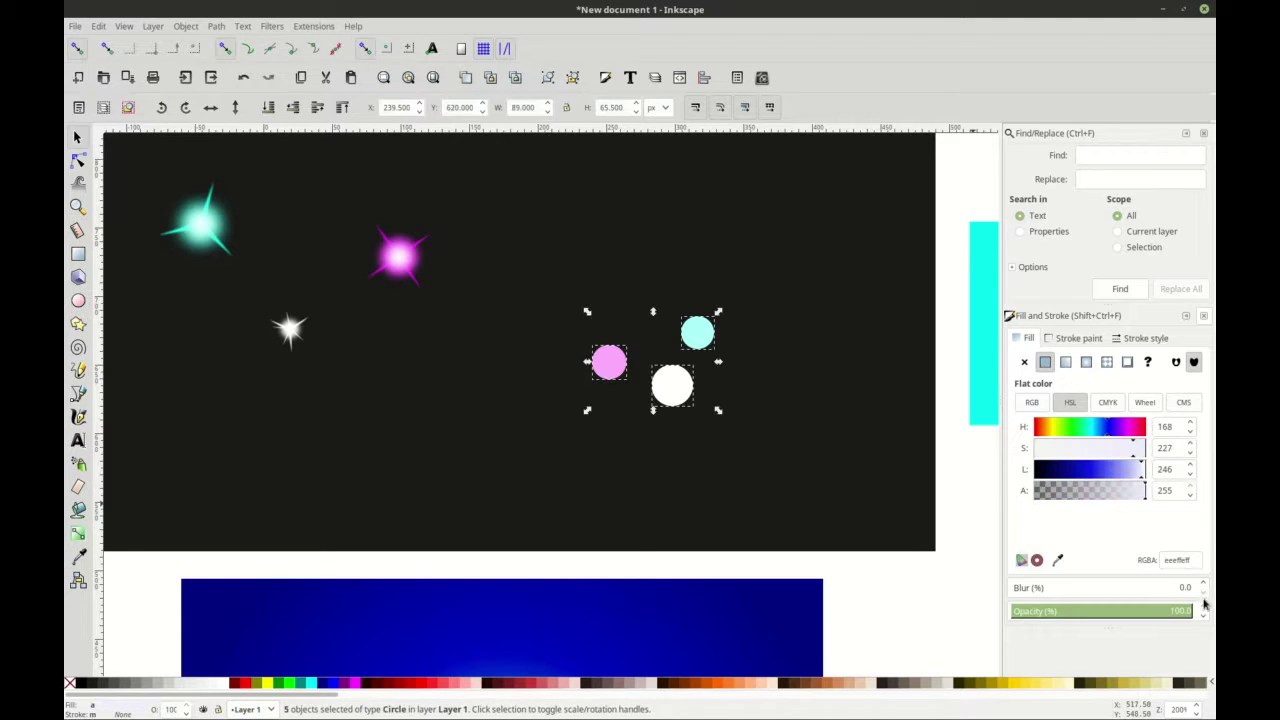
scroll(1204, 587, up, 15)
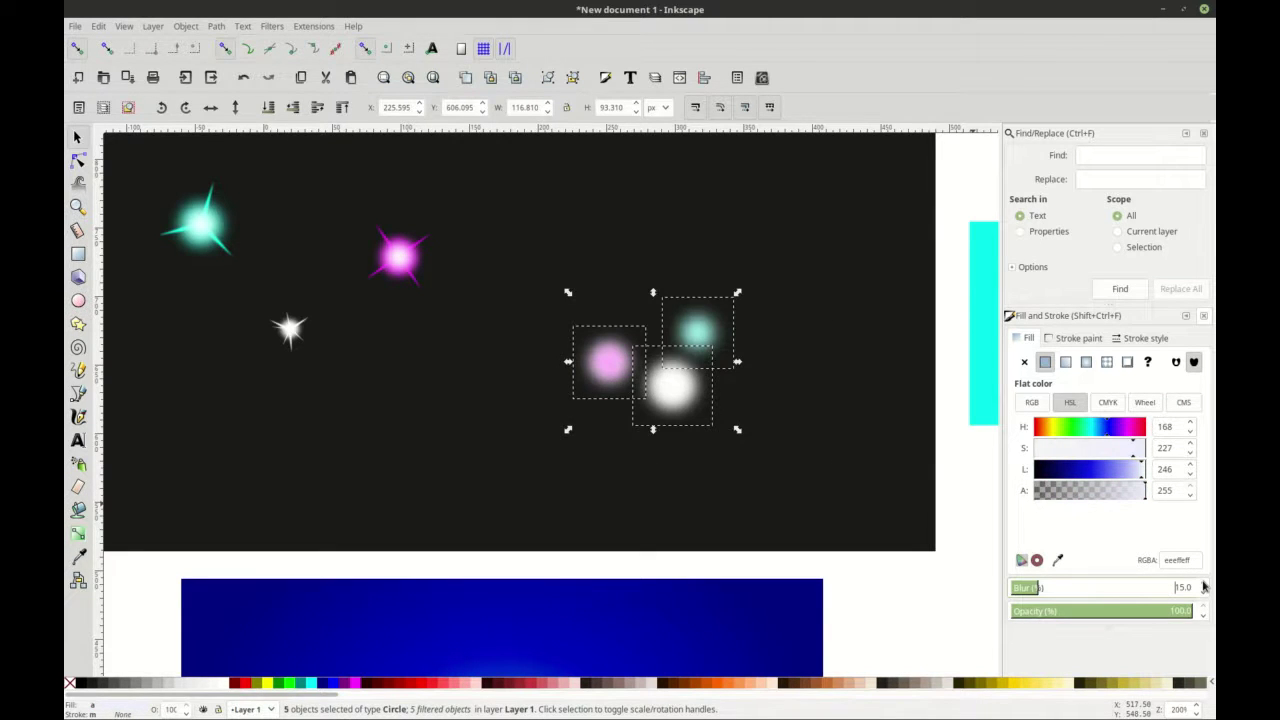
- Scale all the blurred circles together about their centre to about 21%, roughly 25 px in overall width
ctrl+scroll(799, 414, down, 1)
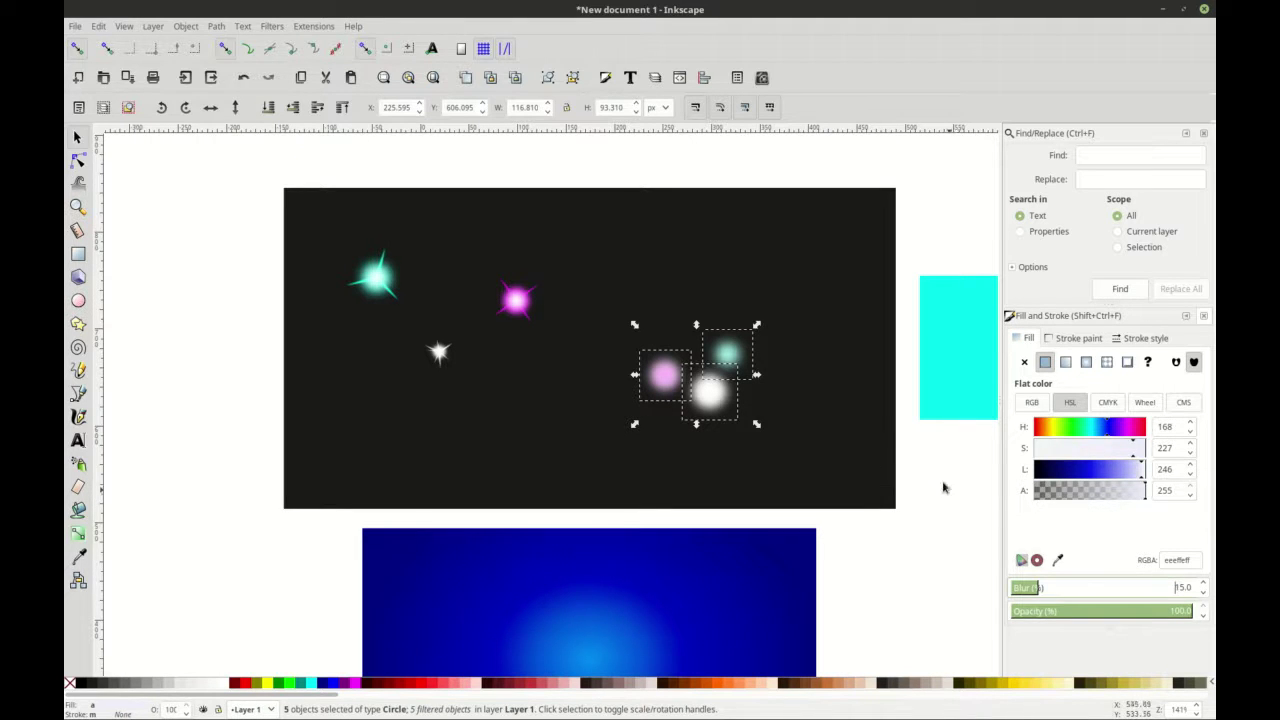
key(Escape)
mouse_move(613, 301)
mouse_down()
mouse_move(800, 418)
mouse_move(802, 450)
mouse_up()
drag(634, 324, 680, 363)
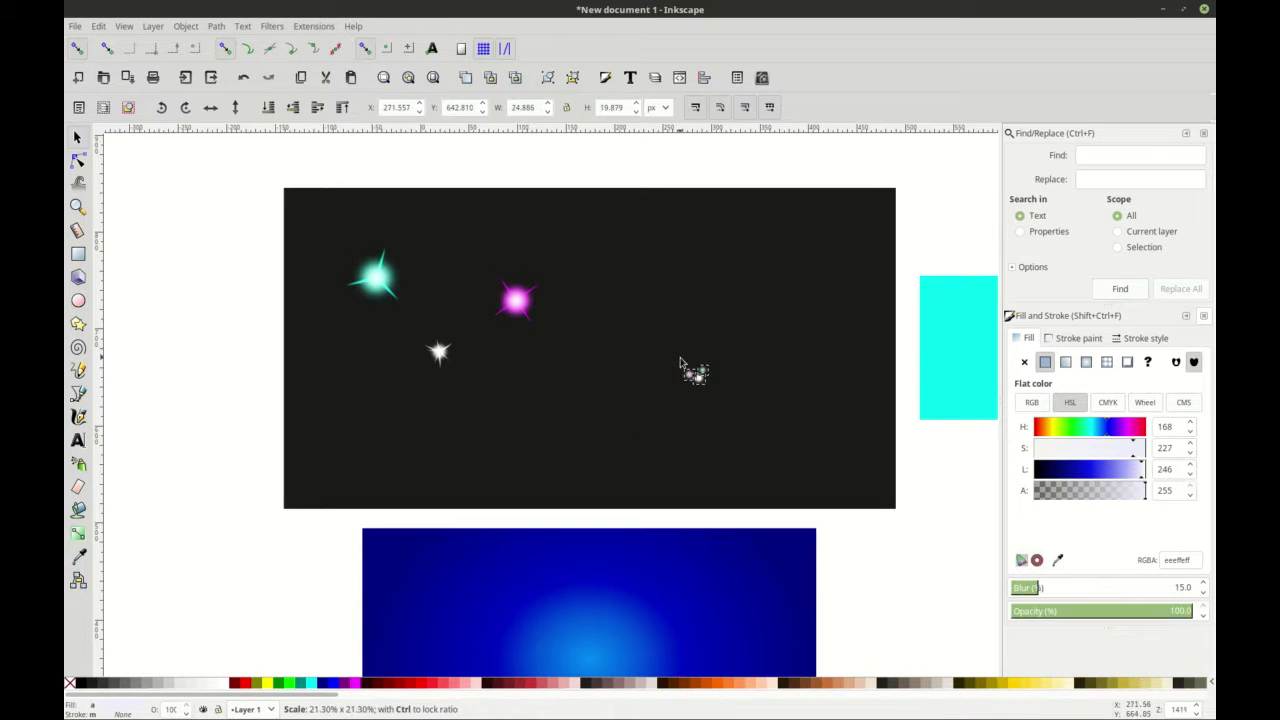
- Spray clones of the small blurred circles across the blue gradient rectangle with the Spray tool, and deselect everything
scroll(723, 449, down, 2)
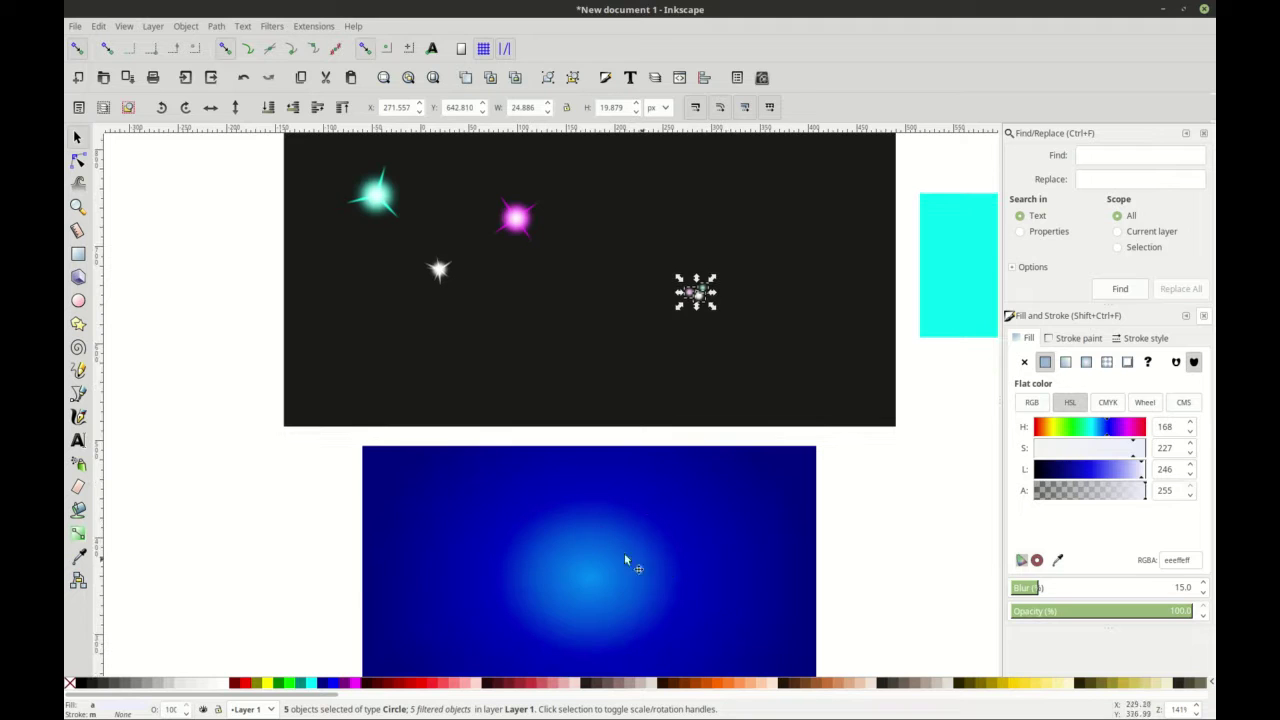
scroll(644, 499, down, 1)
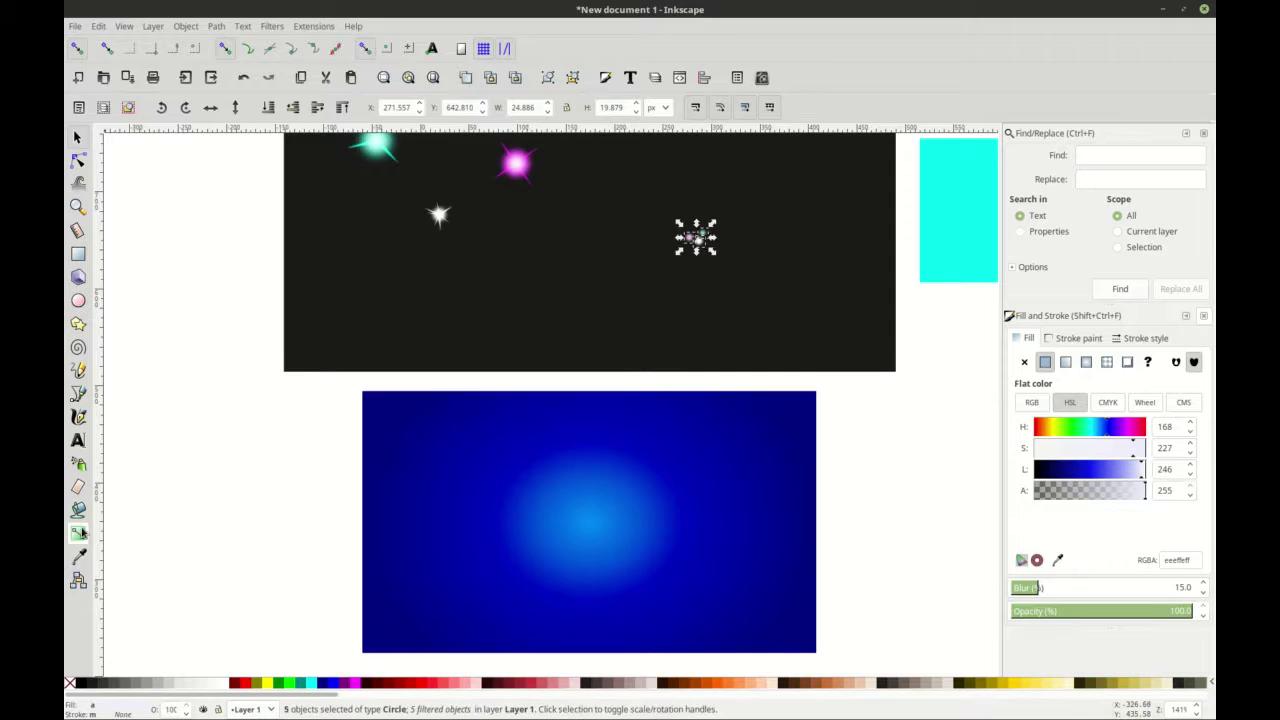
click(80, 466)
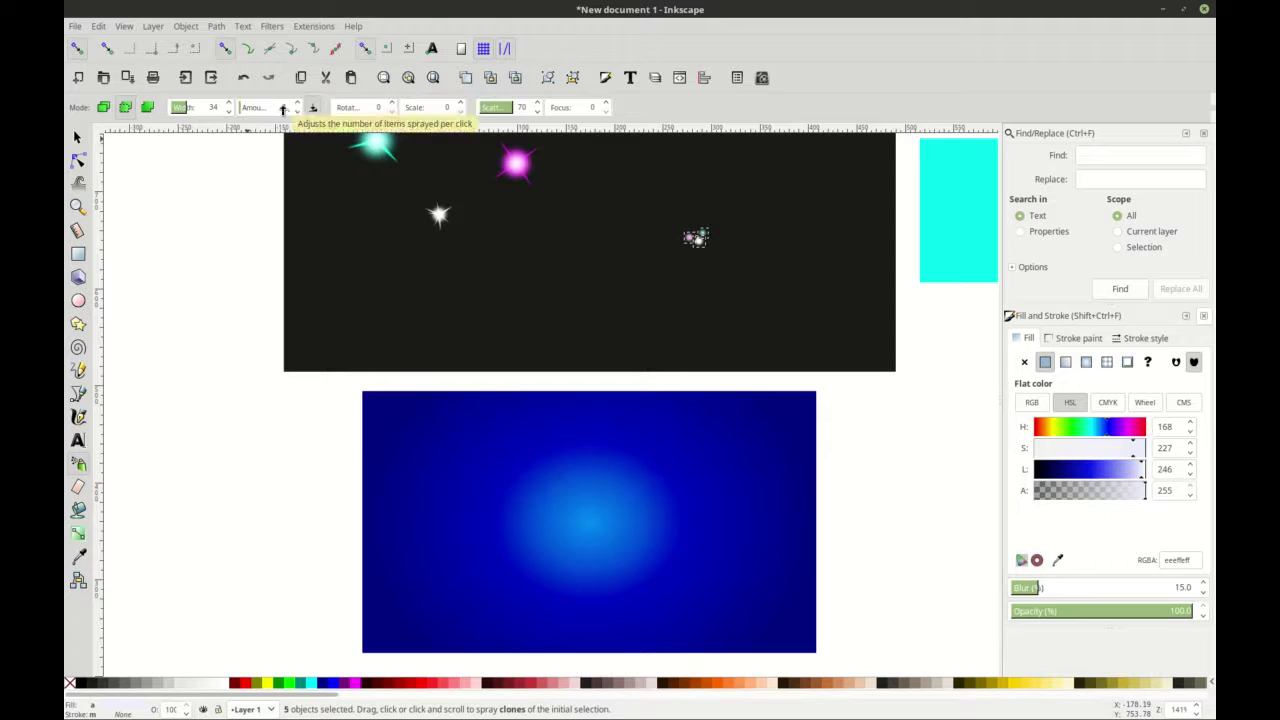
scroll(515, 446, down, 1)
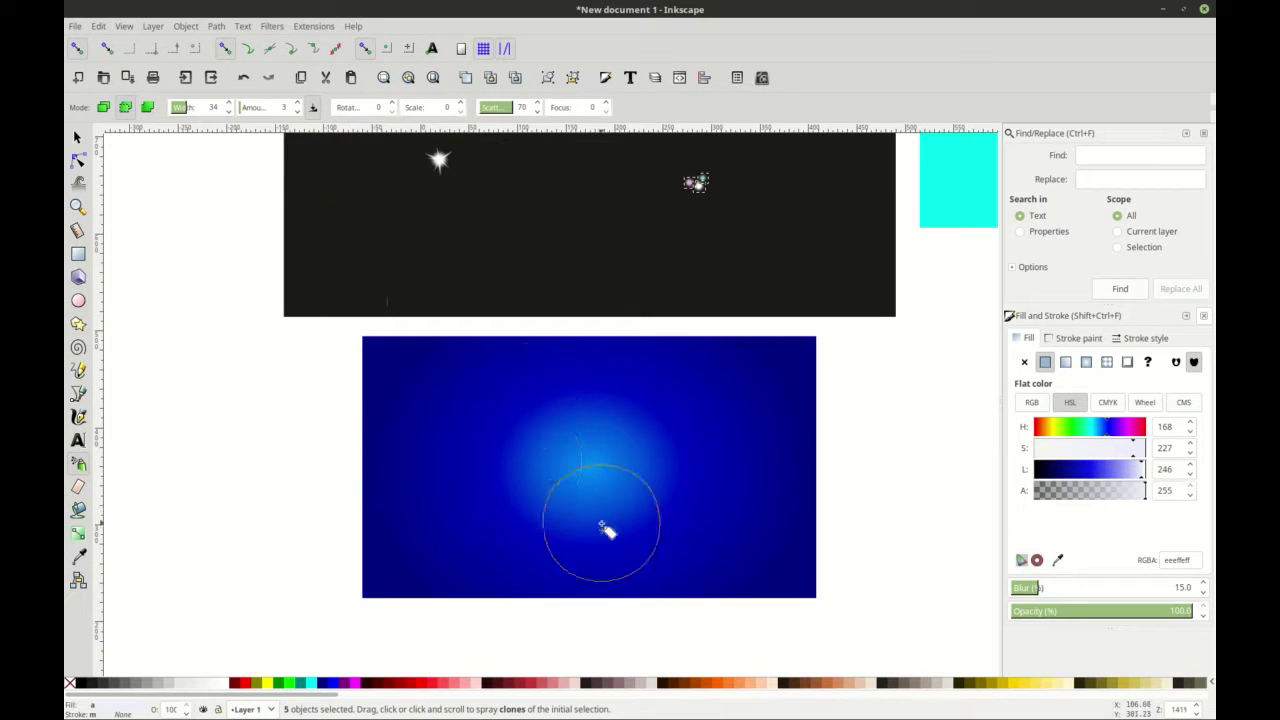
mouse_move(594, 471)
mouse_down()
mouse_move(556, 414)
mouse_move(465, 451)
mouse_move(461, 400)
mouse_move(614, 497)
mouse_move(576, 526)
mouse_move(656, 410)
mouse_move(656, 446)
mouse_move(592, 464)
mouse_move(556, 512)
mouse_move(565, 407)
mouse_move(647, 423)
mouse_move(587, 407)
mouse_move(512, 432)
mouse_move(450, 386)
mouse_move(428, 417)
mouse_move(450, 525)
mouse_move(545, 522)
mouse_move(723, 458)
mouse_move(745, 386)
mouse_move(783, 456)
mouse_move(714, 537)
mouse_move(635, 410)
mouse_move(751, 389)
mouse_move(440, 372)
mouse_move(684, 403)
mouse_move(740, 502)
mouse_move(488, 549)
mouse_move(560, 532)
mouse_move(683, 542)
mouse_move(750, 521)
mouse_move(517, 513)
mouse_move(583, 585)
mouse_move(543, 465)
mouse_move(582, 402)
mouse_move(661, 553)
mouse_move(630, 464)
mouse_move(658, 329)
mouse_move(677, 300)
mouse_move(218, 182)
mouse_move(143, 180)
mouse_up()
click(82, 142)
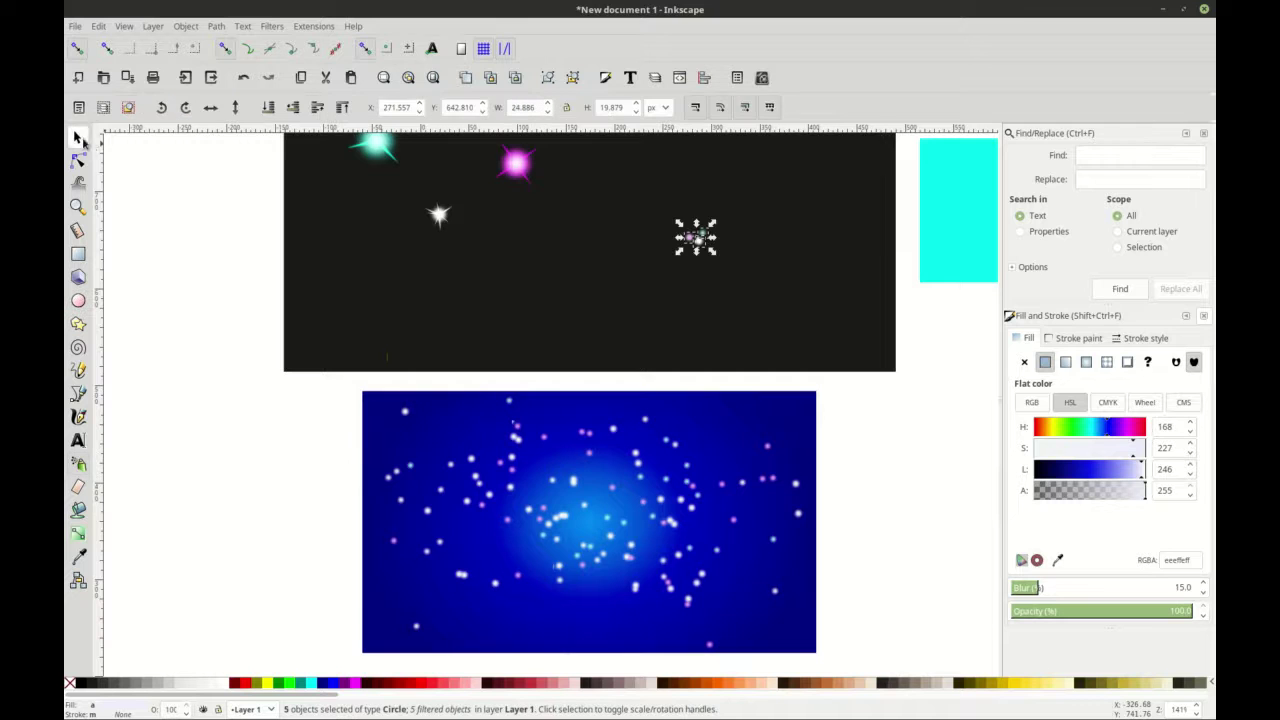
click(188, 335)
- Set the lightness of the original blurred magenta circle to 208 and of the cyan circle to 191
scroll(680, 306, right, 1)
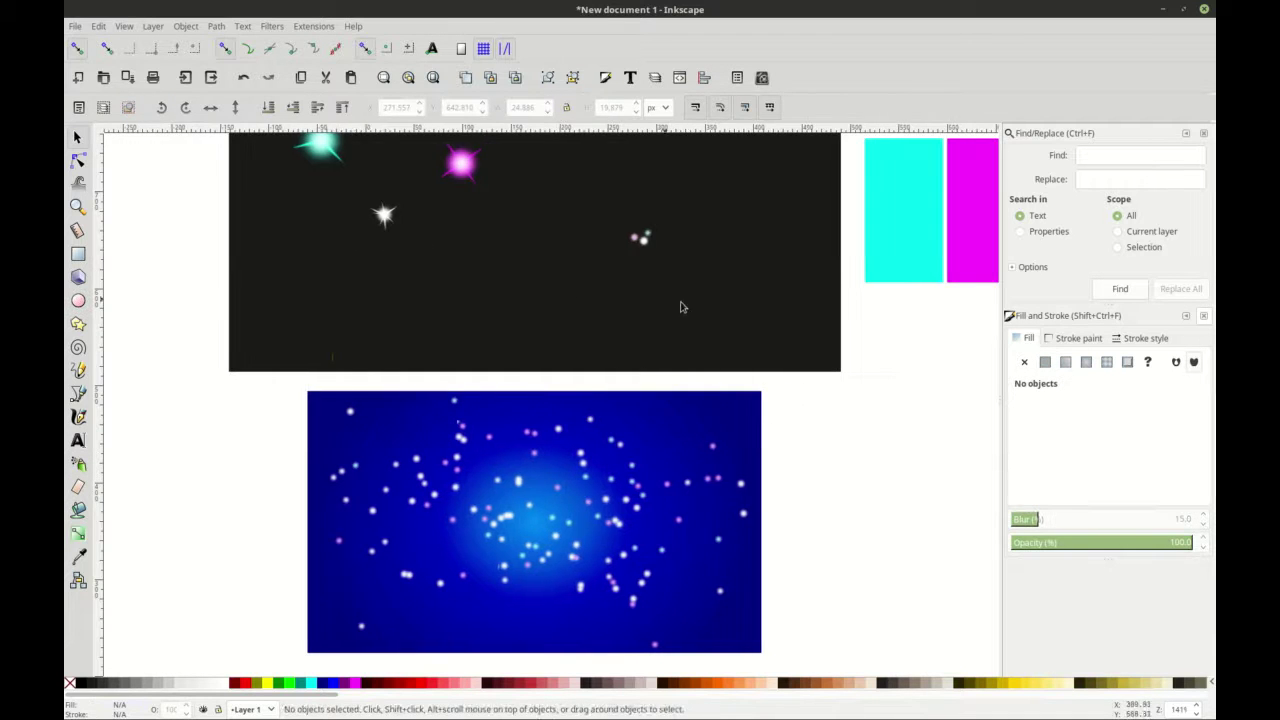
scroll(636, 245, up, 3)
click(643, 223)
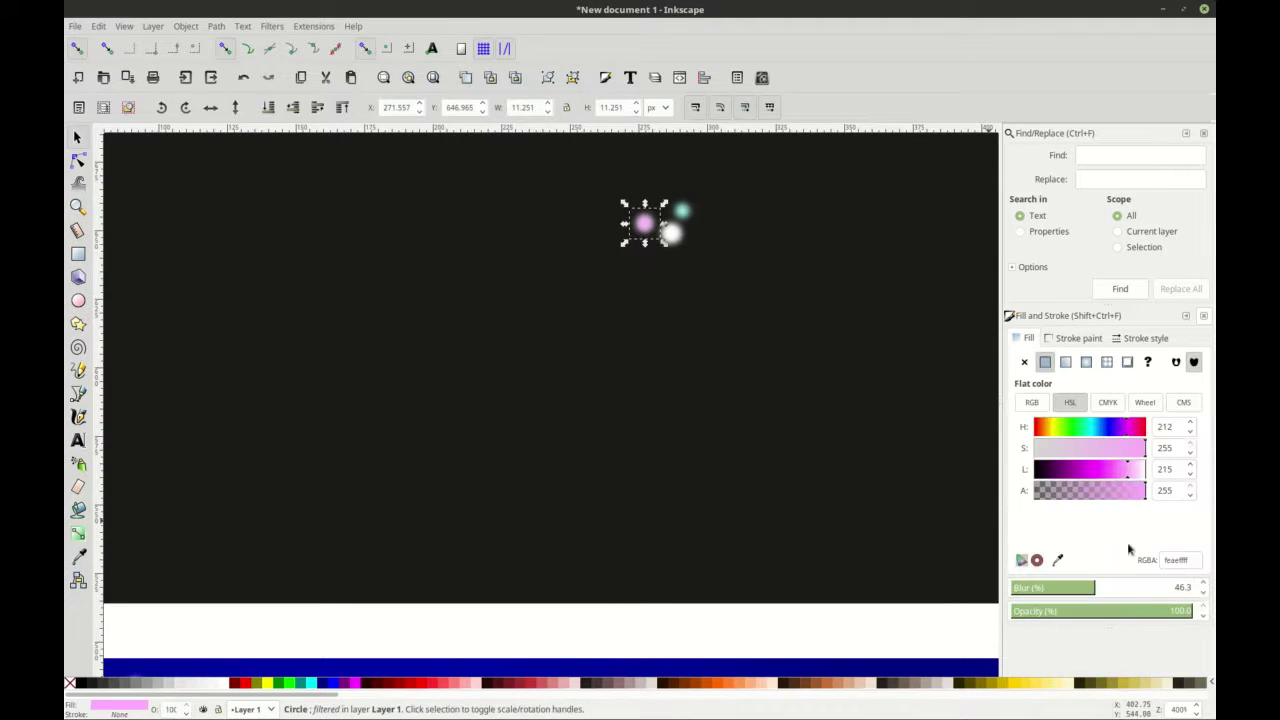
click(1124, 473)
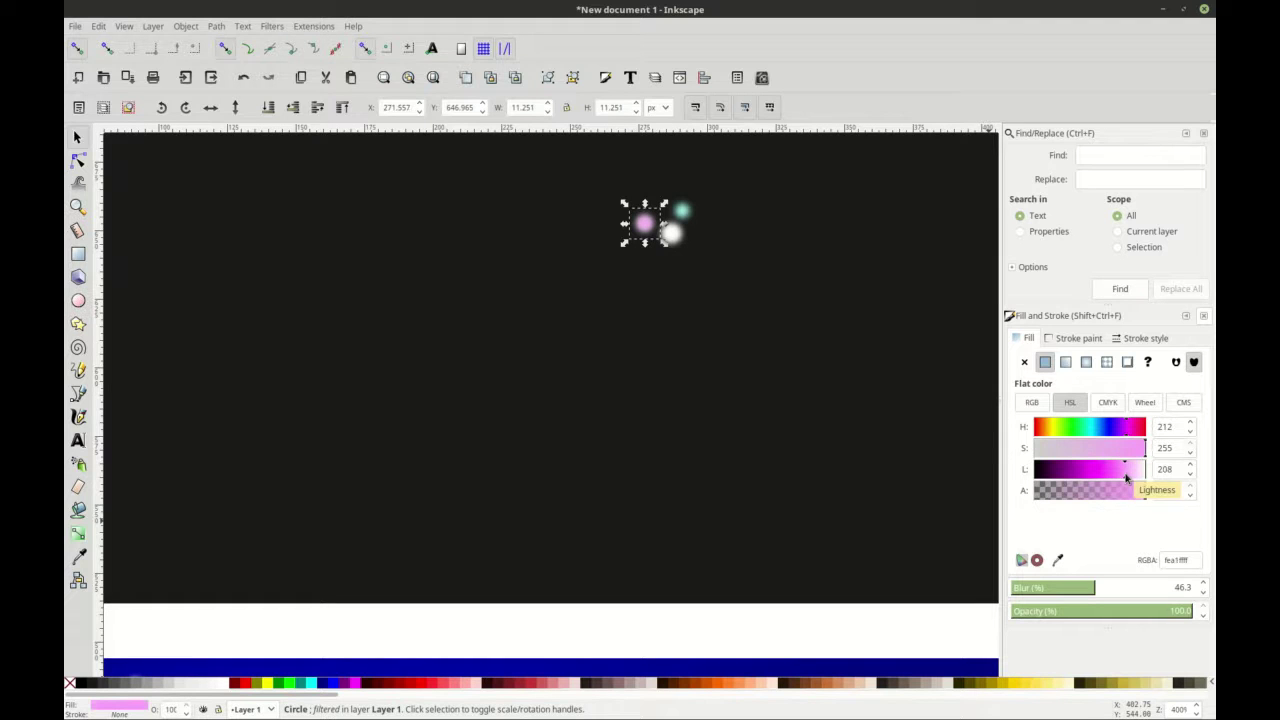
click(683, 212)
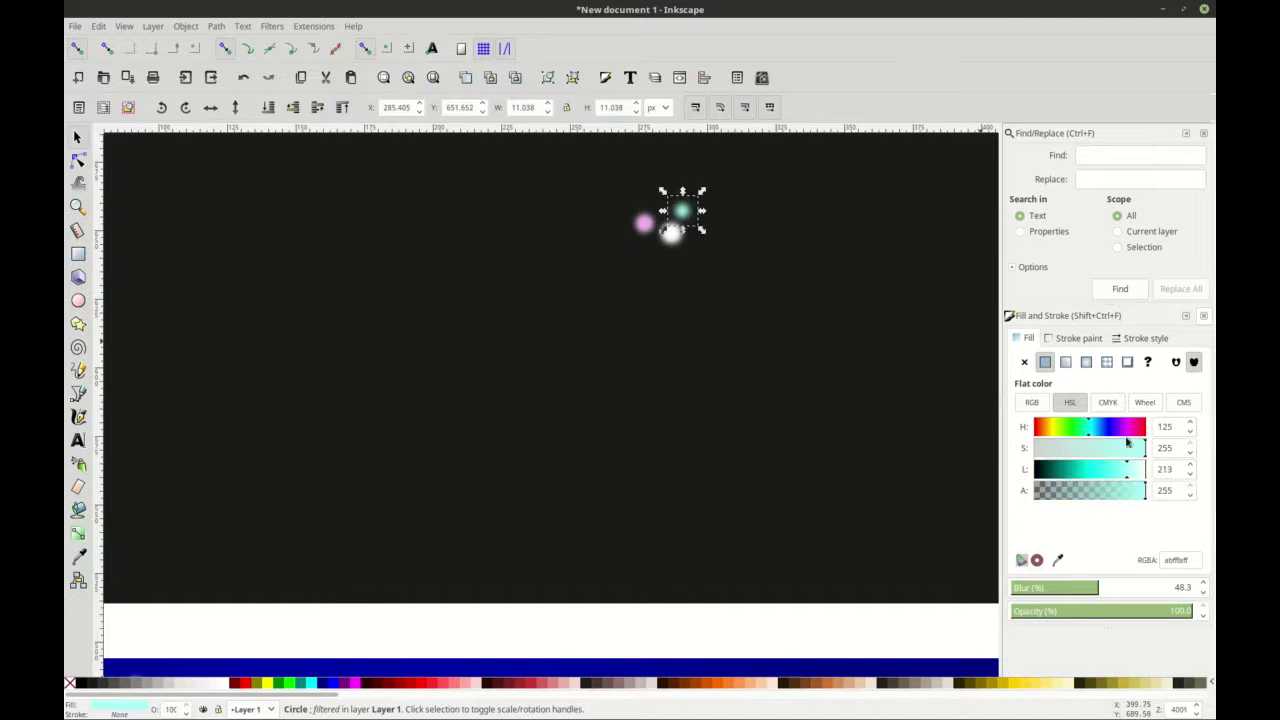
click(1120, 471)
- Compare the recoloured original circles in the black rectangle with their sprayed clones on the blue gradient
ctrl+scroll(808, 342, down, 2)
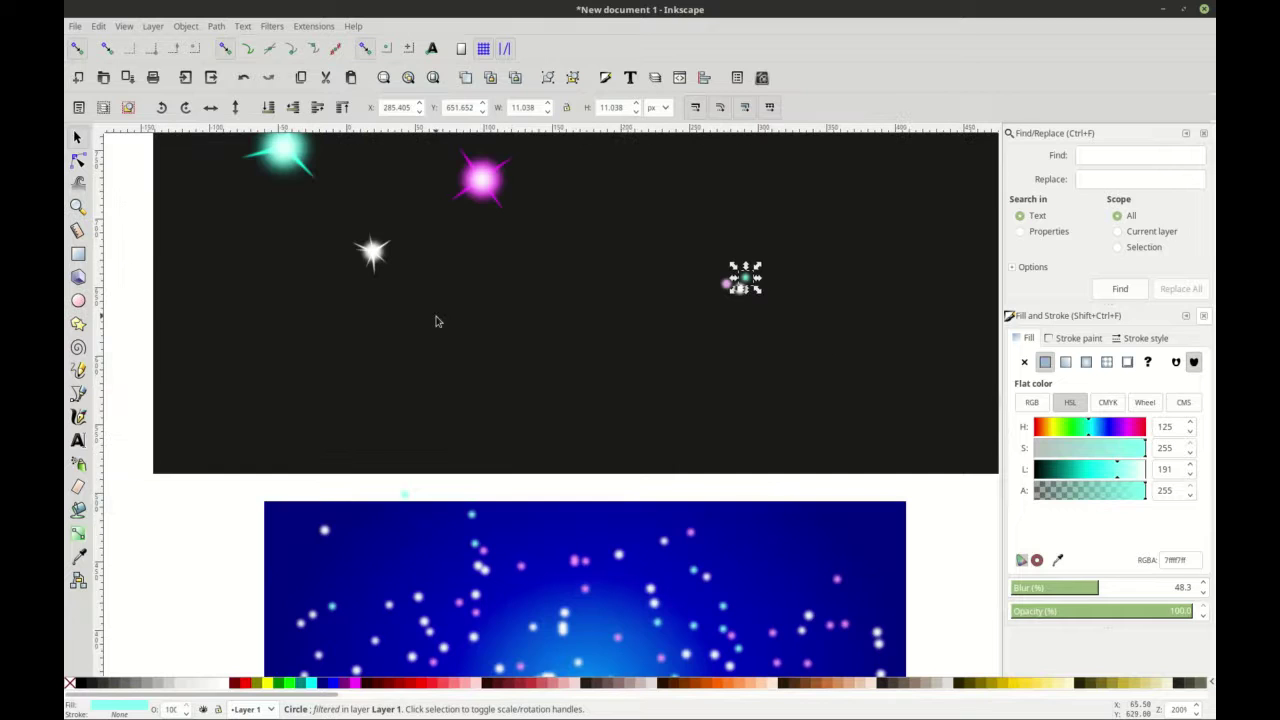
drag(688, 234, 786, 338)
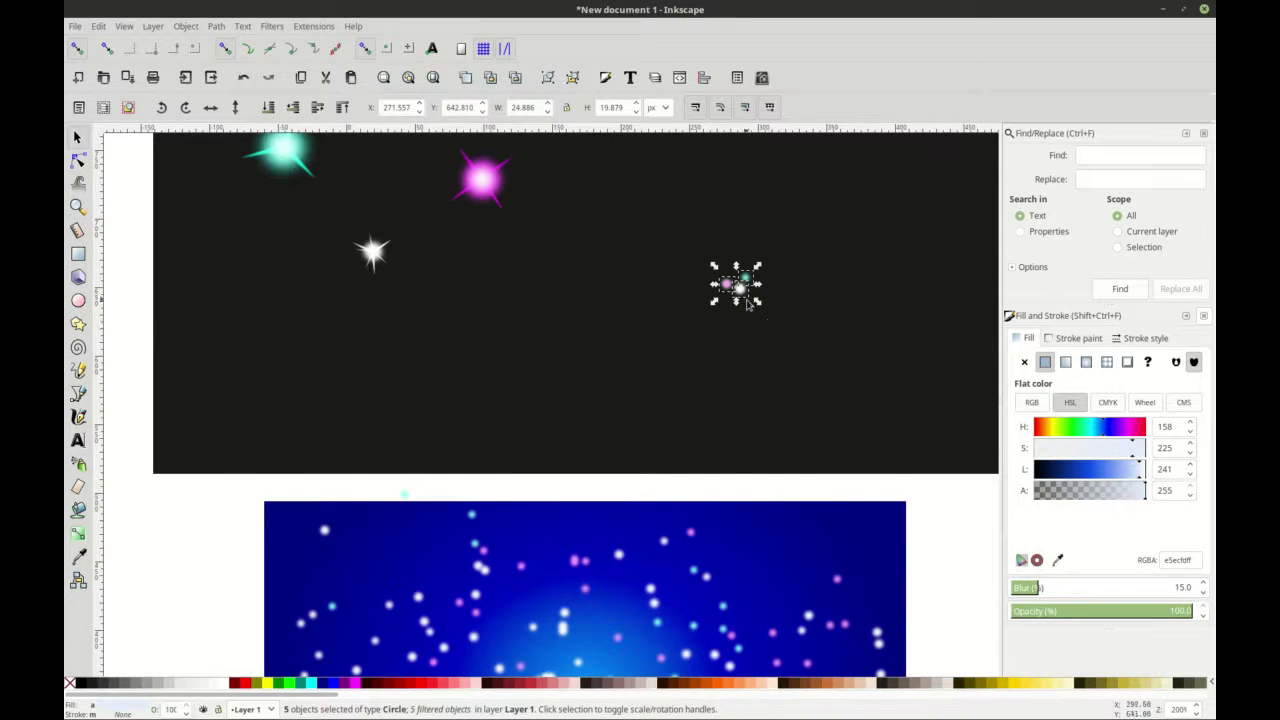
scroll(742, 342, down, 4)
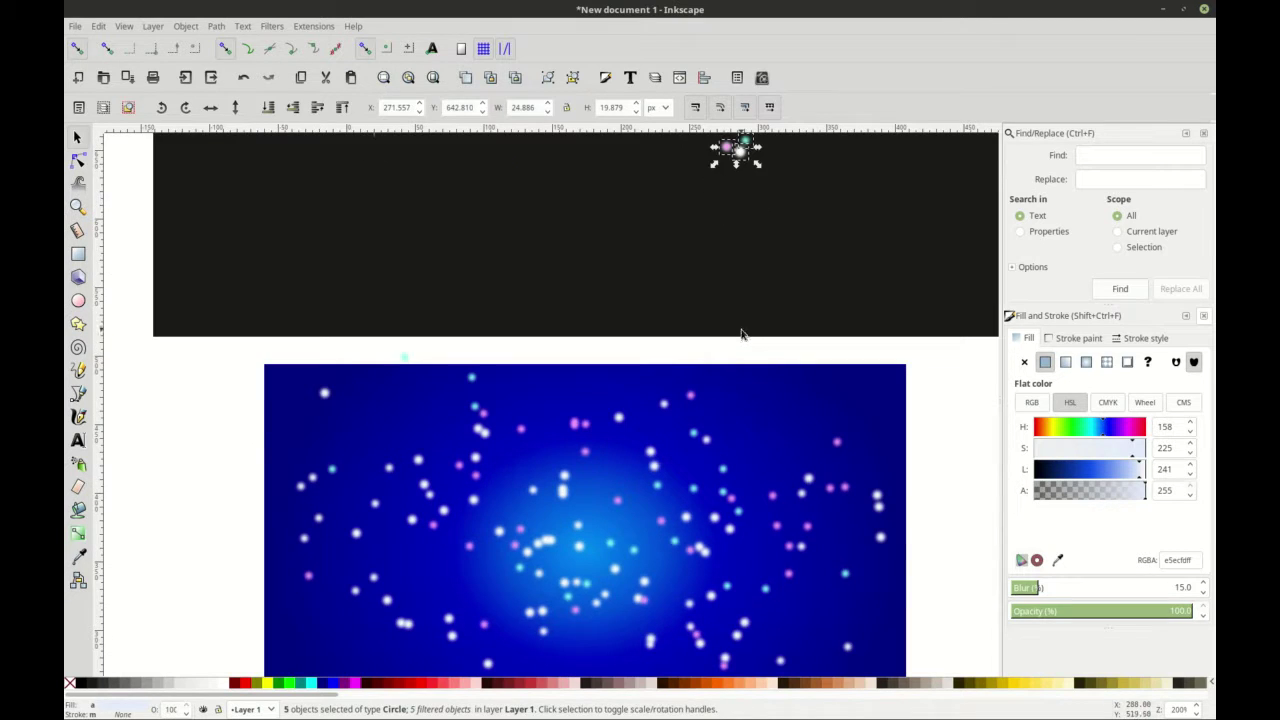
ctrl+scroll(742, 335, down, 1)
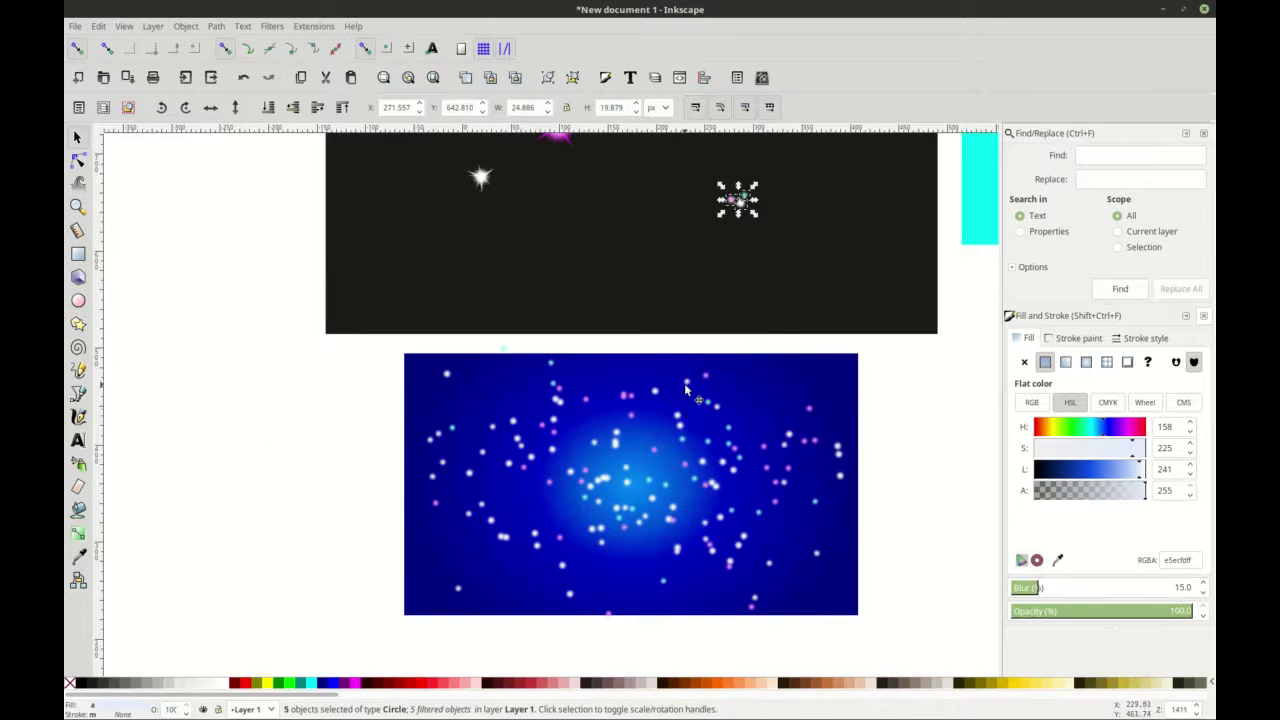
click(914, 421)
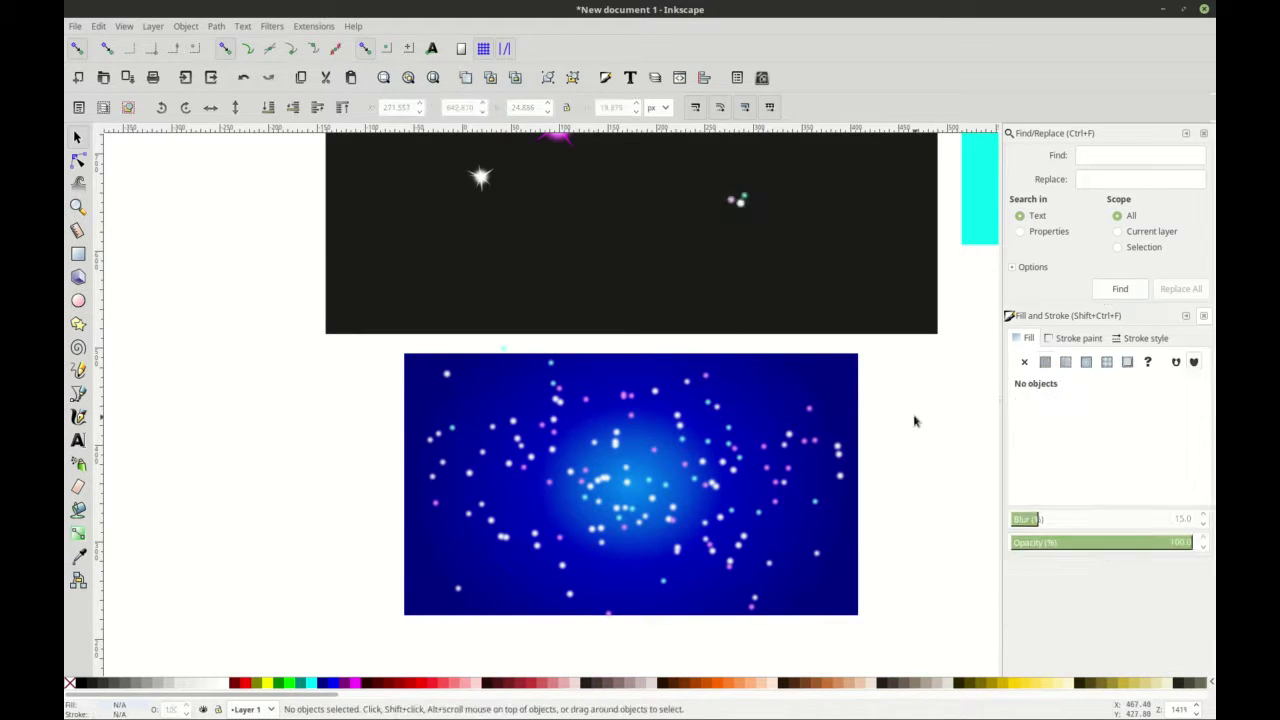
scroll(758, 204, up, 2)
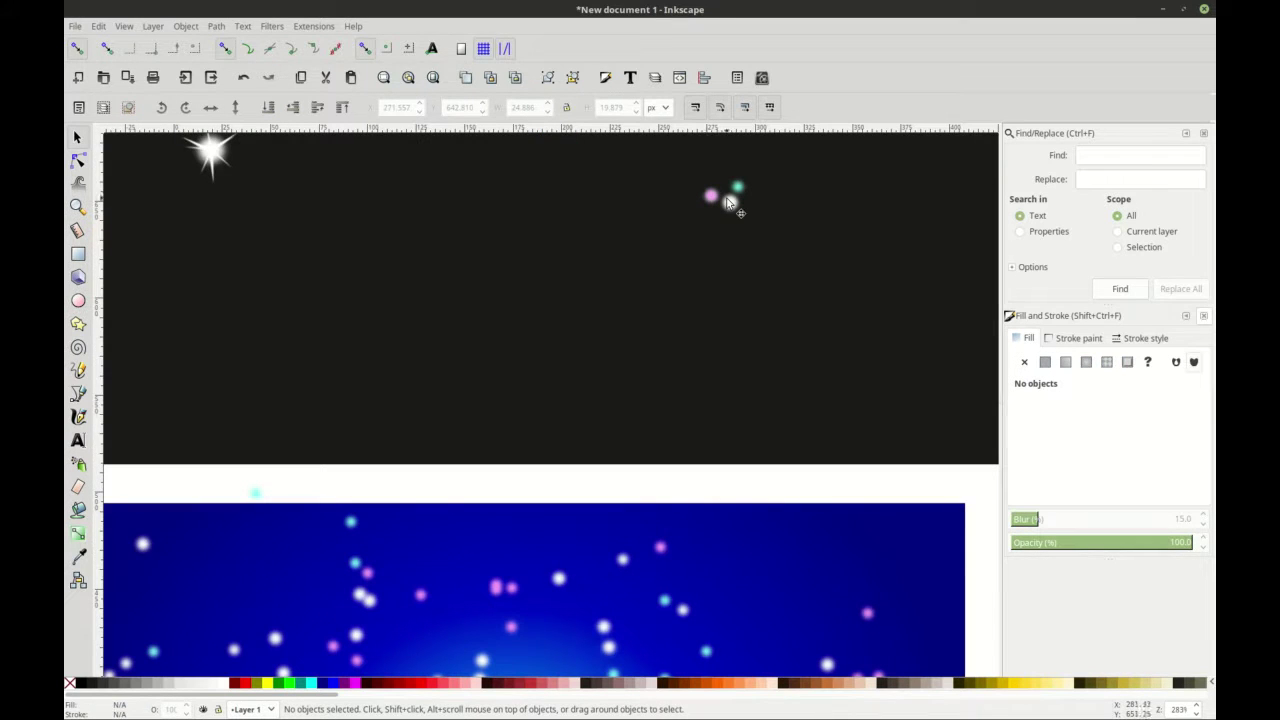
scroll(546, 492, down, 1)
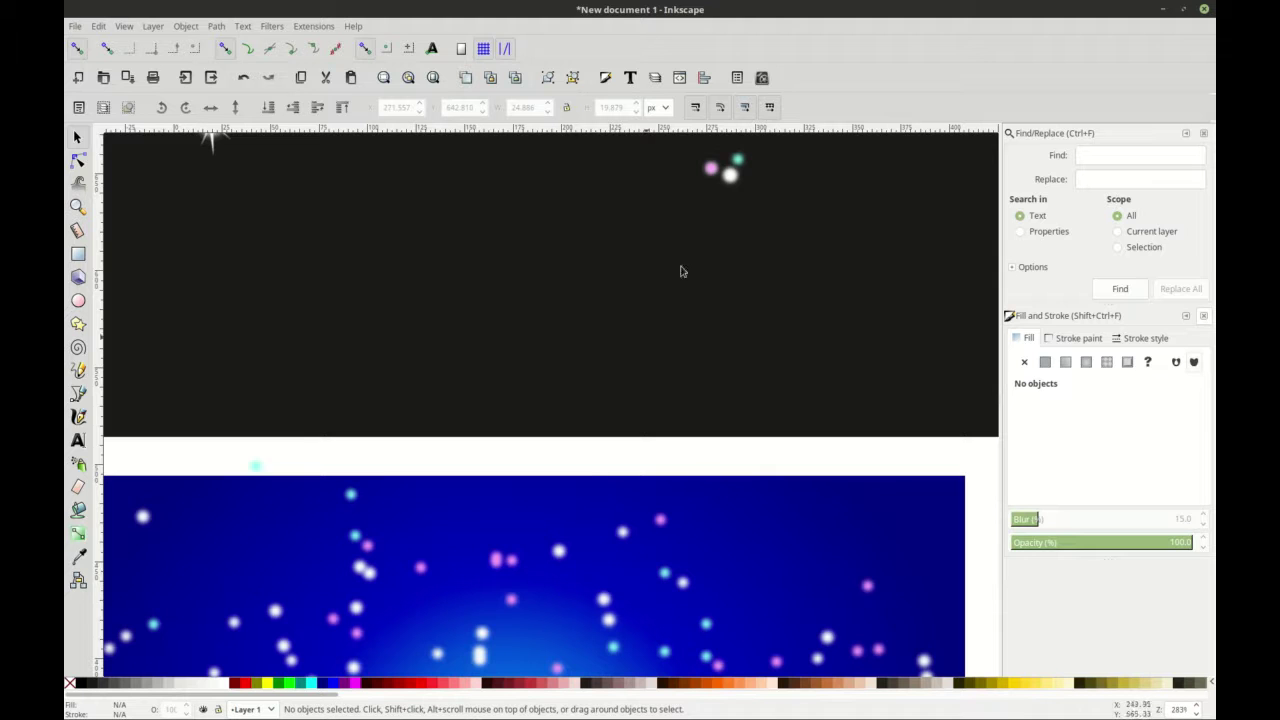
scroll(530, 512, down, 1)
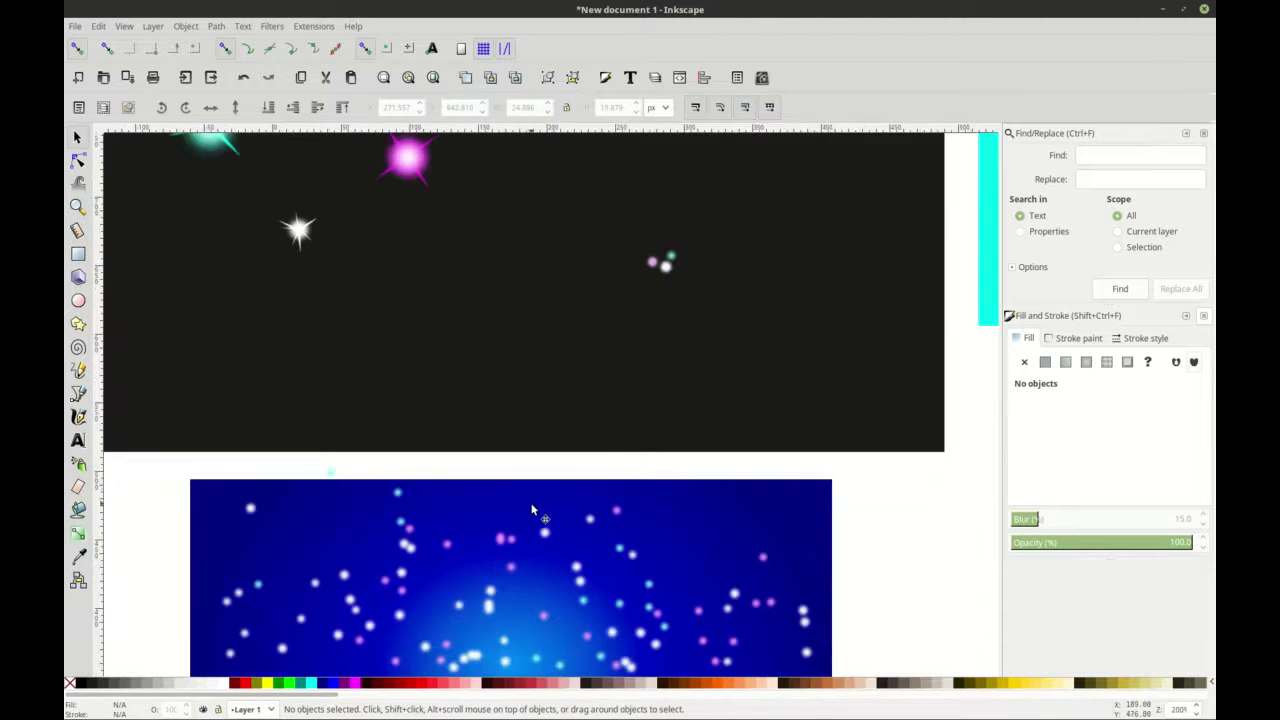
scroll(578, 457, up, 2)
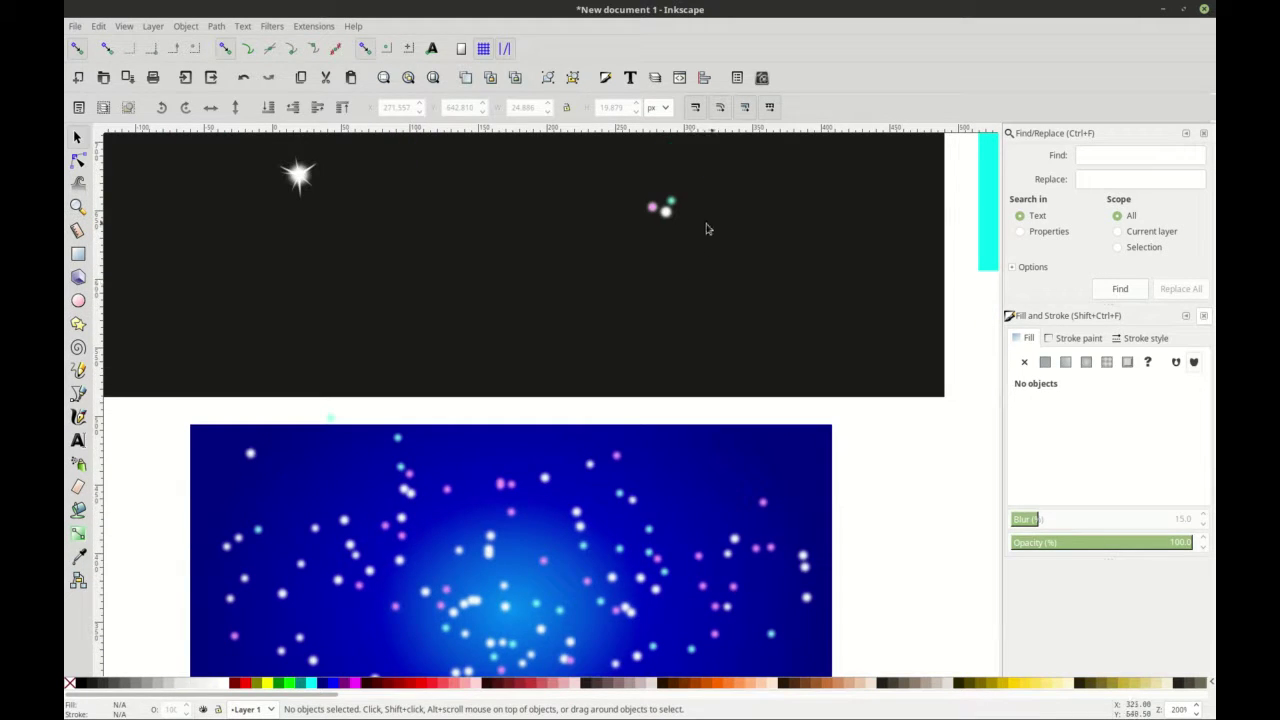
- Select all the original blurred circles and enlarge them together to about 50 px in overall width
drag(628, 181, 717, 241)
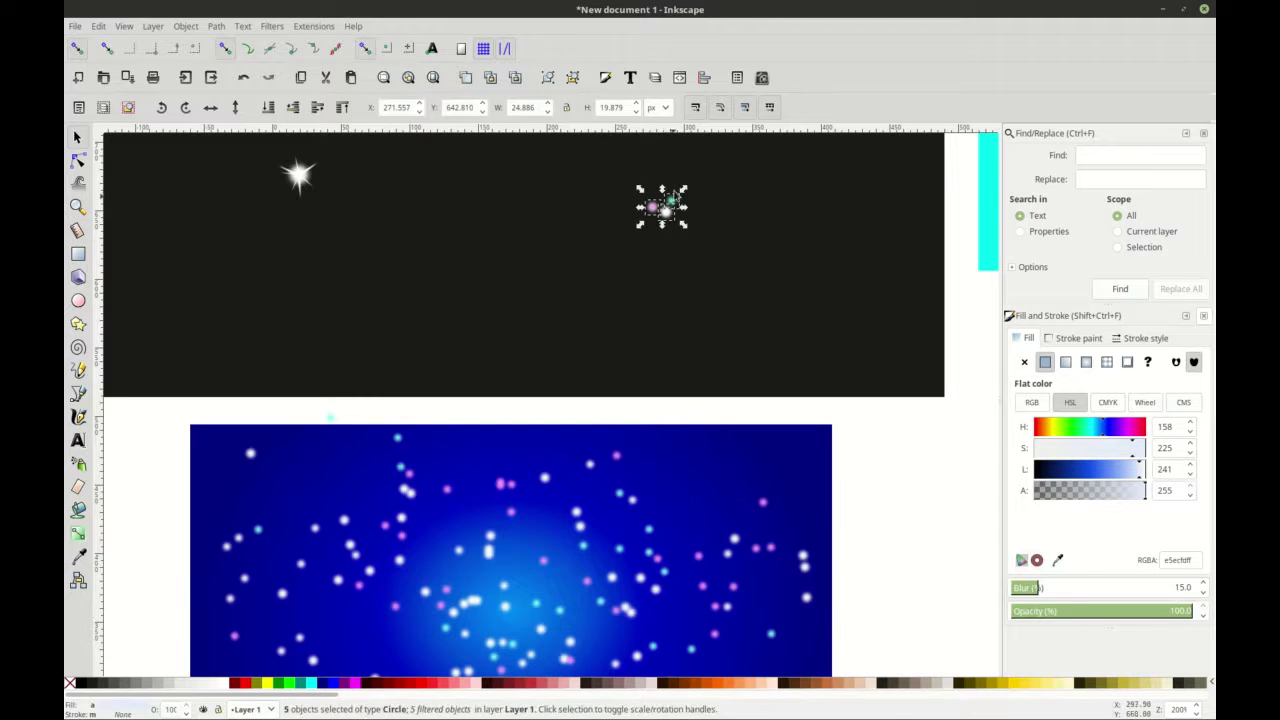
key(greater)
key(greater)
key(greater)
key(greater)
key(greater)
key(greater)
key(greater)
key(greater)
key(greater)
key(greater)
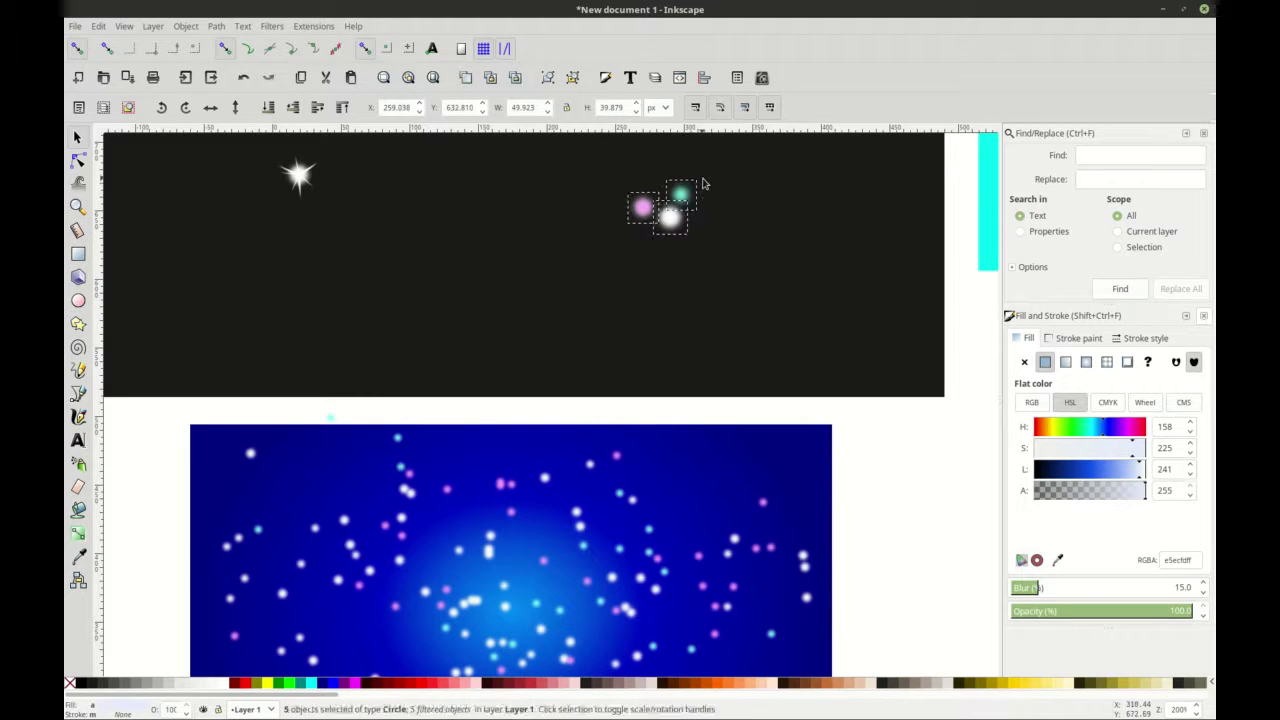
scroll(692, 311, down, 3)
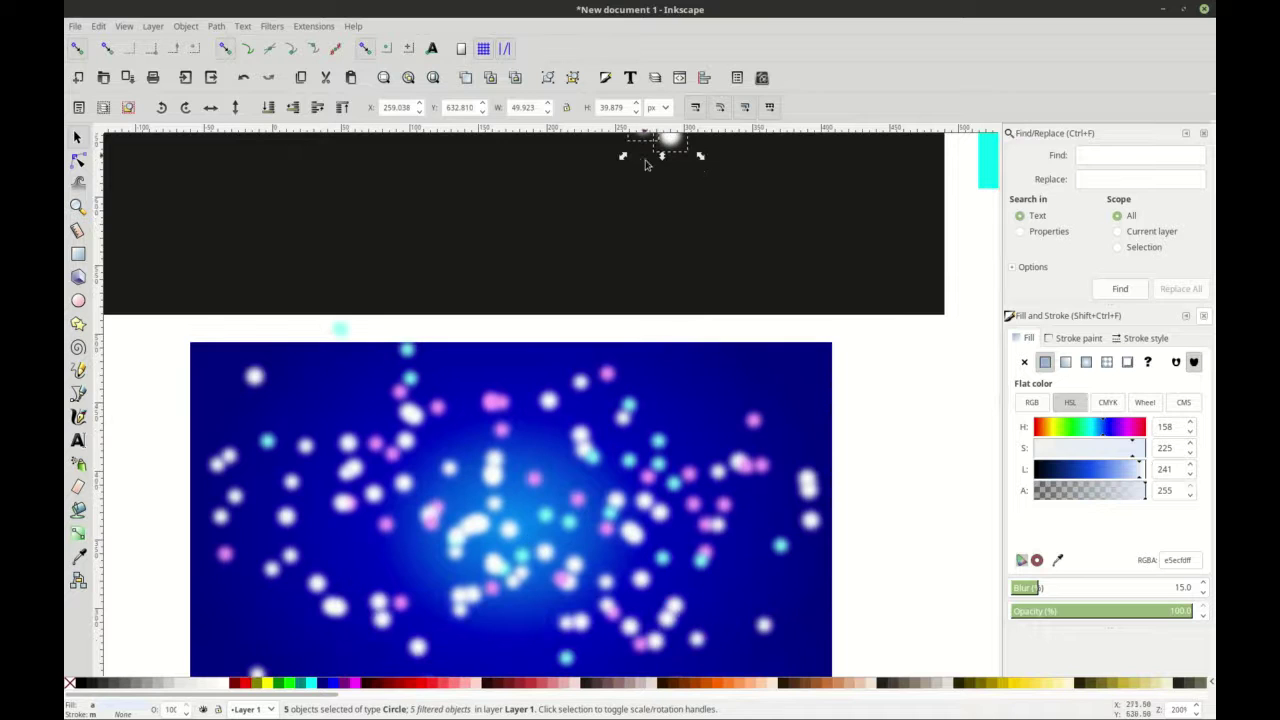
- Shrink the original blurred circles together to about 21 px in overall width
scroll(645, 165, up, 2)
key(less)
key(less)
key(less)
key(less)
key(less)
key(less)
key(less)
key(less)
key(less)
key(less)
scroll(763, 455, down, 6)
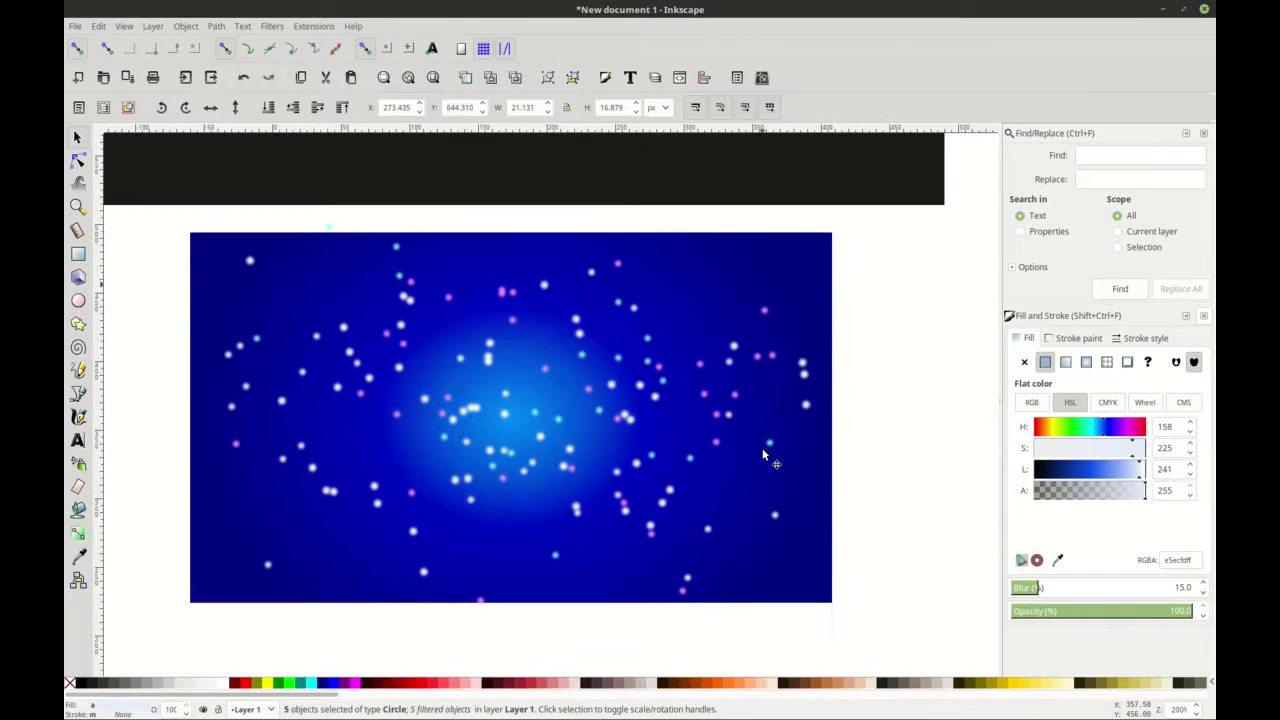
- Spray more clones of the shrunken circles over the blue gradient rectangle, covering its sparse areas and its centre
ctrl+scroll(656, 406, down, 1)
scroll(561, 470, up, 2)
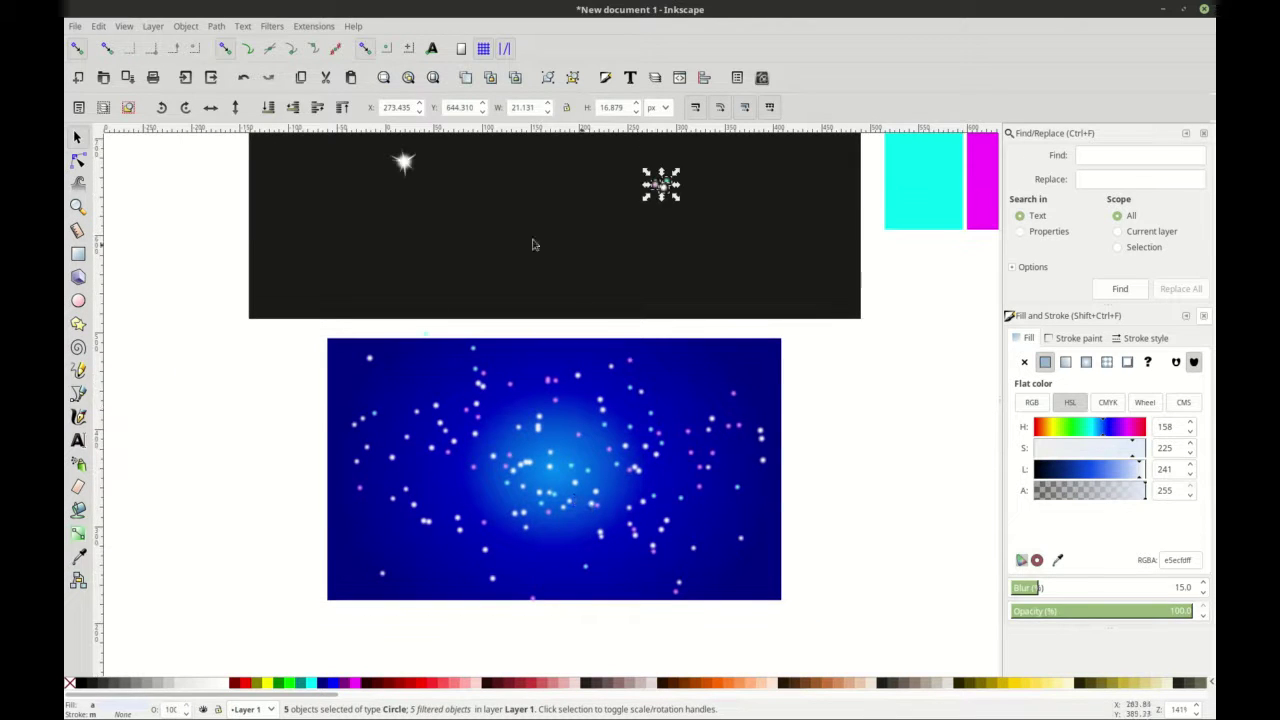
scroll(476, 409, up, 4)
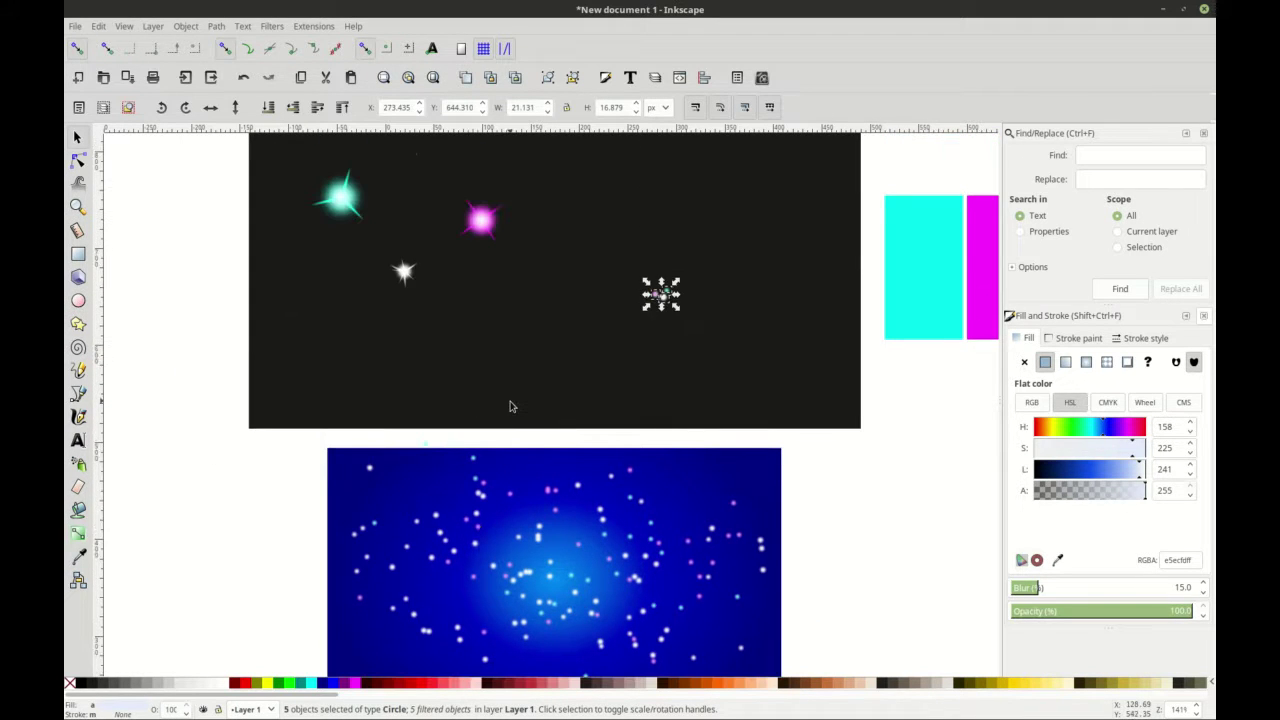
scroll(617, 432, down, 1)
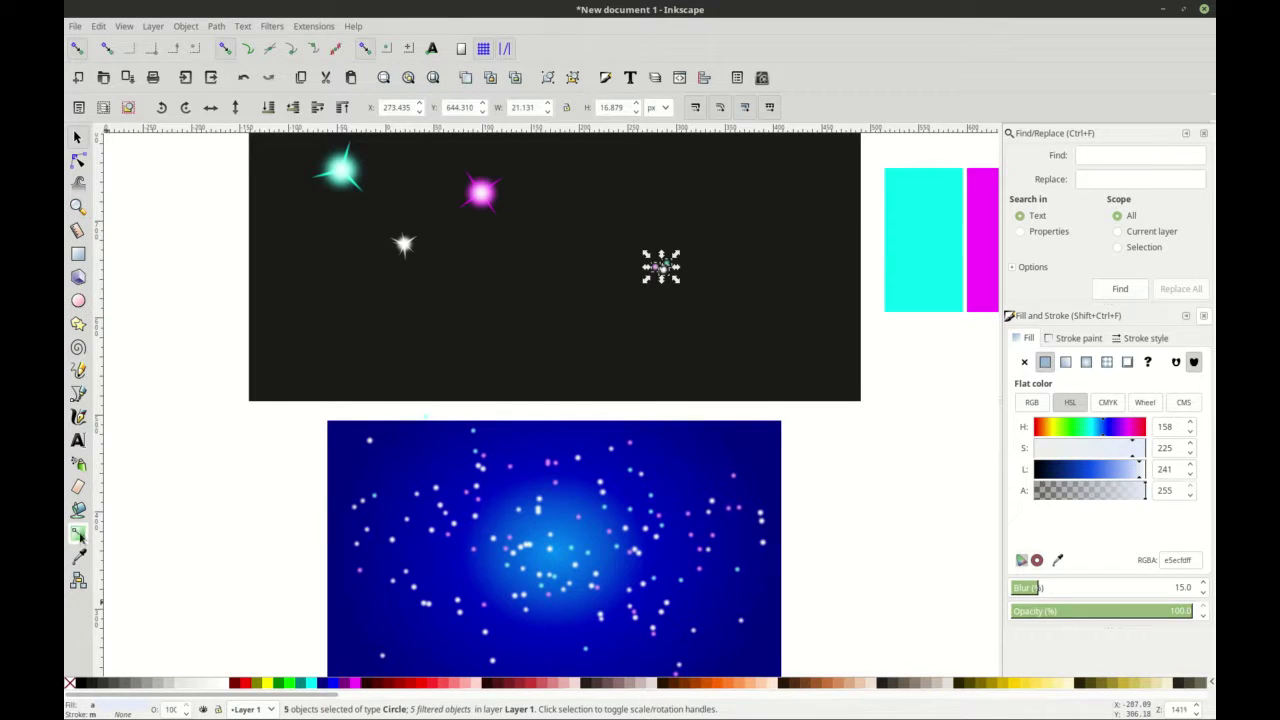
click(79, 464)
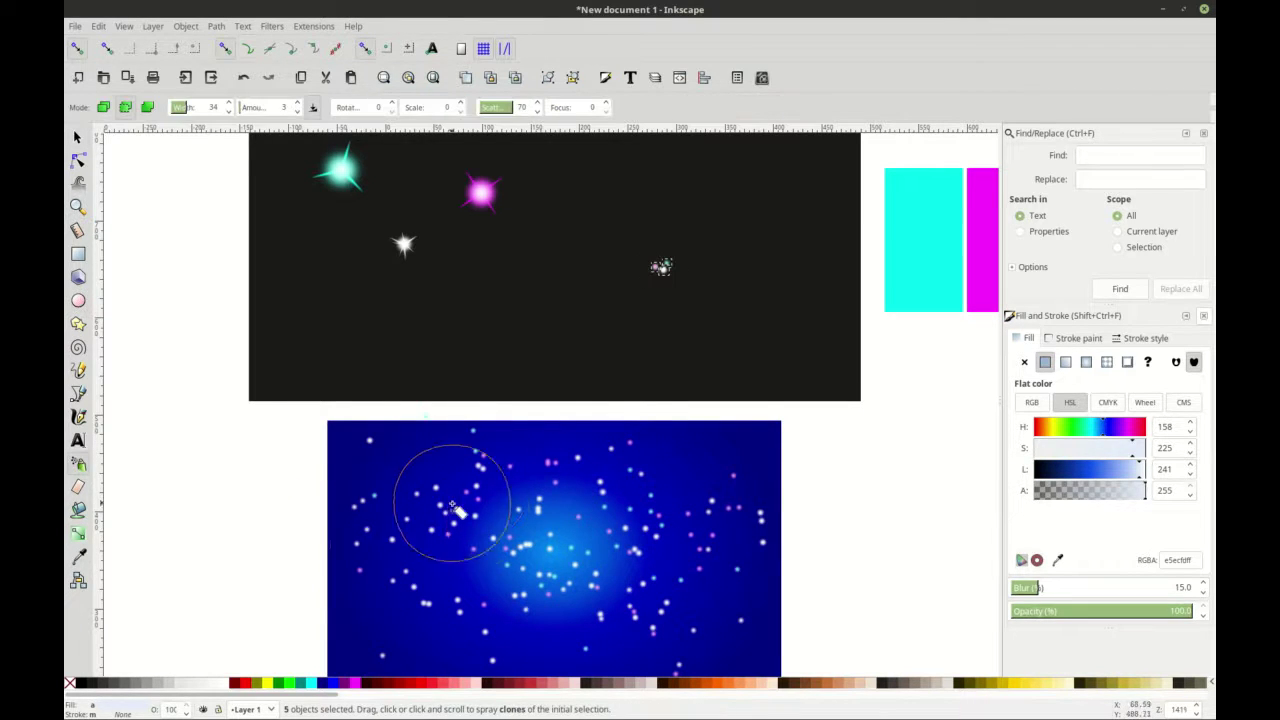
mouse_move(465, 490)
mouse_down()
mouse_move(660, 560)
mouse_move(740, 455)
mouse_move(672, 440)
mouse_move(455, 460)
mouse_up()
scroll(400, 460, down, 4)
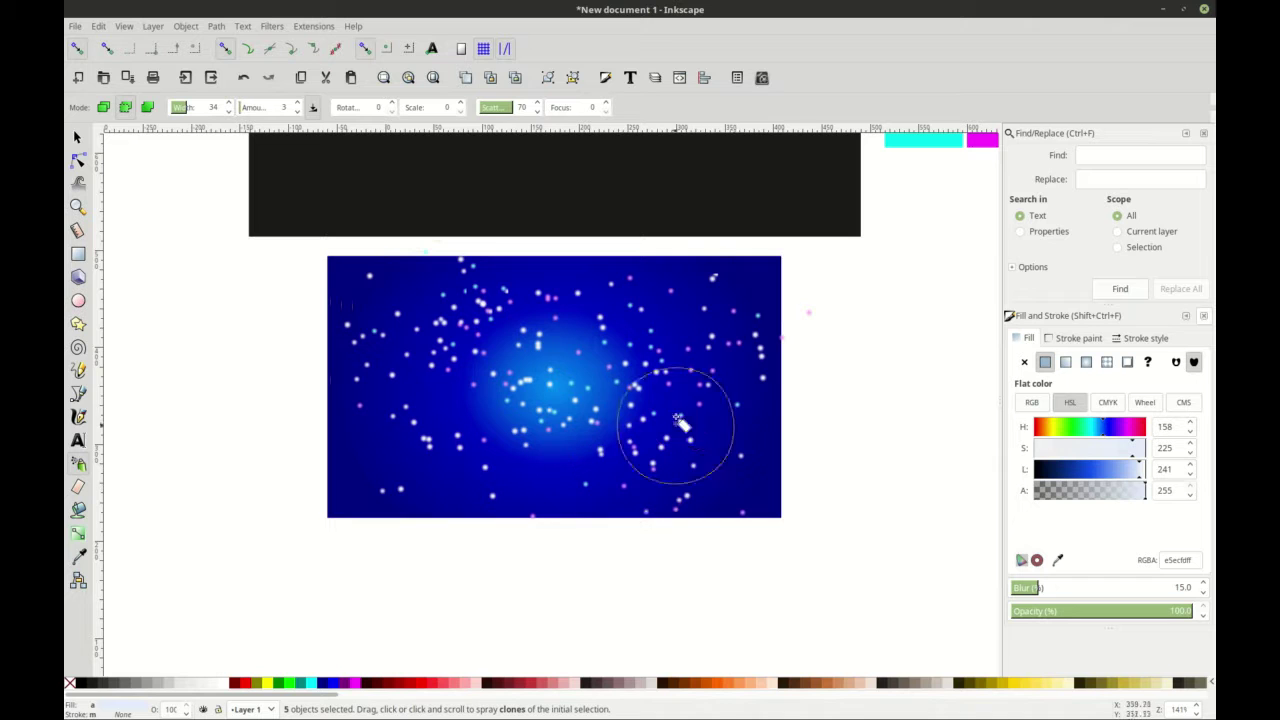
mouse_move(481, 296)
mouse_down()
mouse_move(369, 287)
mouse_move(387, 480)
mouse_move(576, 486)
mouse_move(430, 462)
mouse_up()
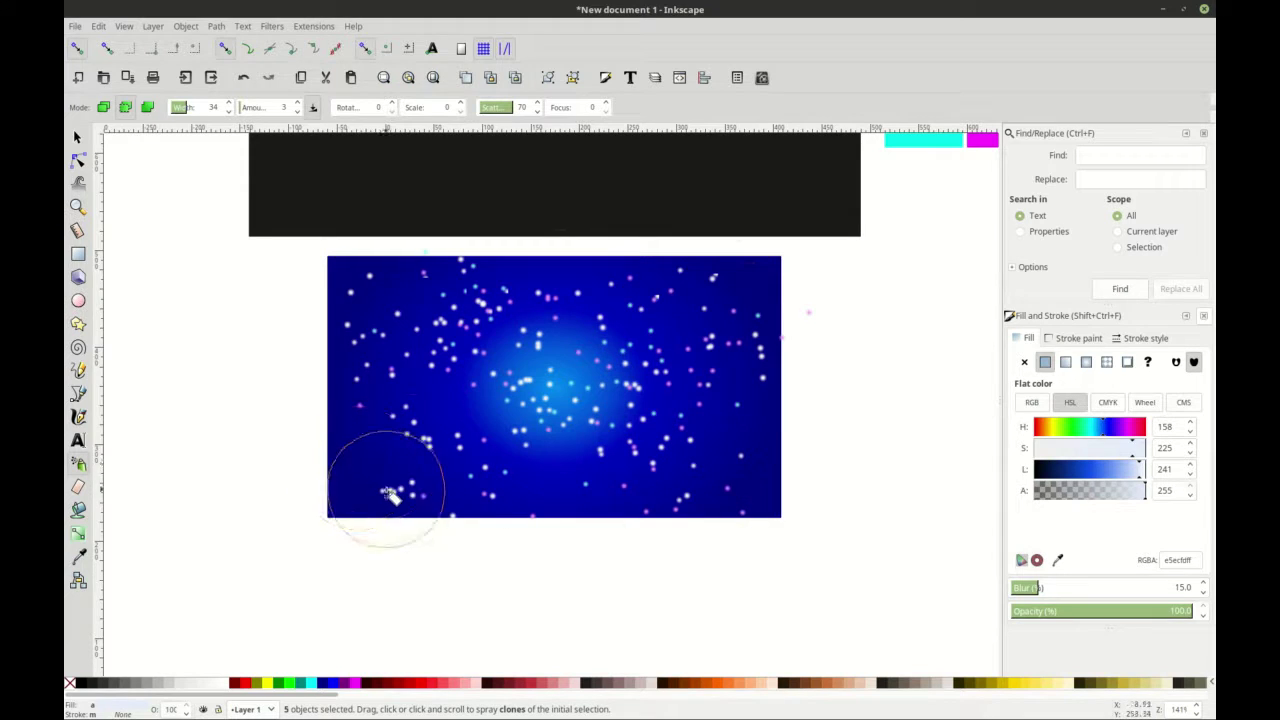
ctrl+scroll(385, 452, down, 1)
ctrl+scroll(520, 465, up, 1)
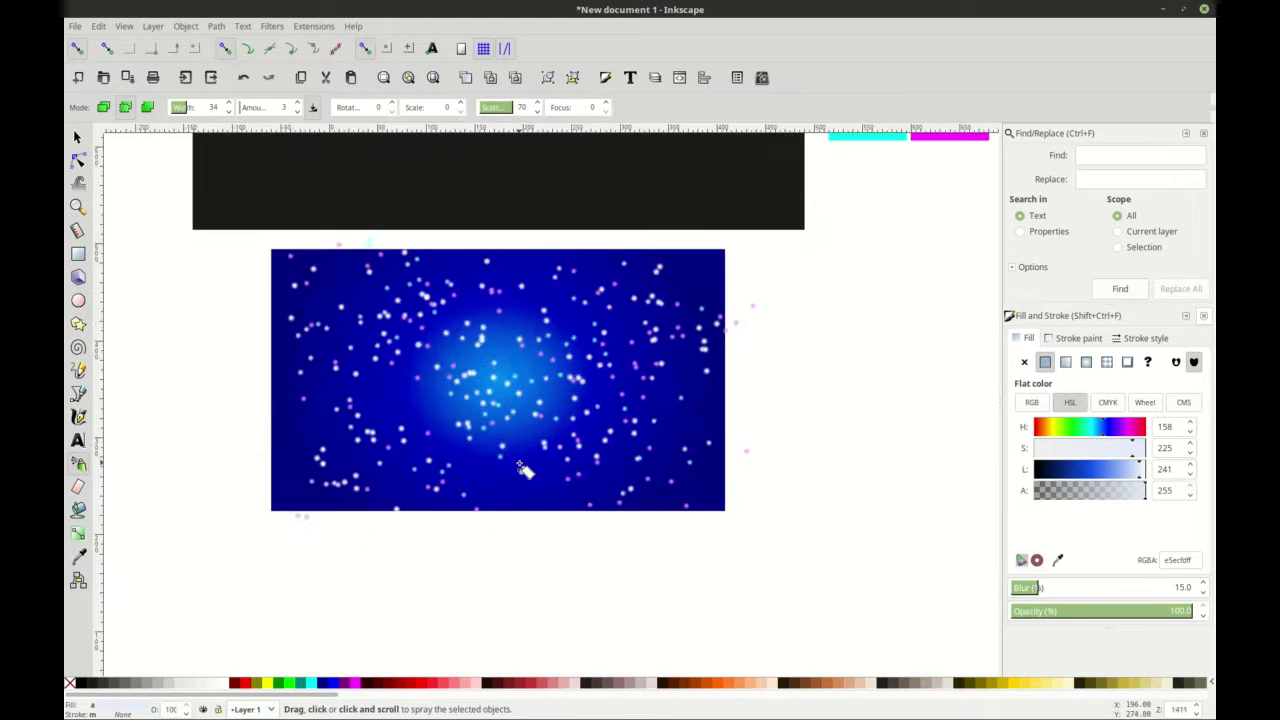
mouse_move(507, 376)
mouse_down()
mouse_move(458, 372)
mouse_move(410, 392)
mouse_move(455, 405)
mouse_move(550, 375)
mouse_move(520, 355)
mouse_move(510, 375)
mouse_move(522, 365)
mouse_up()
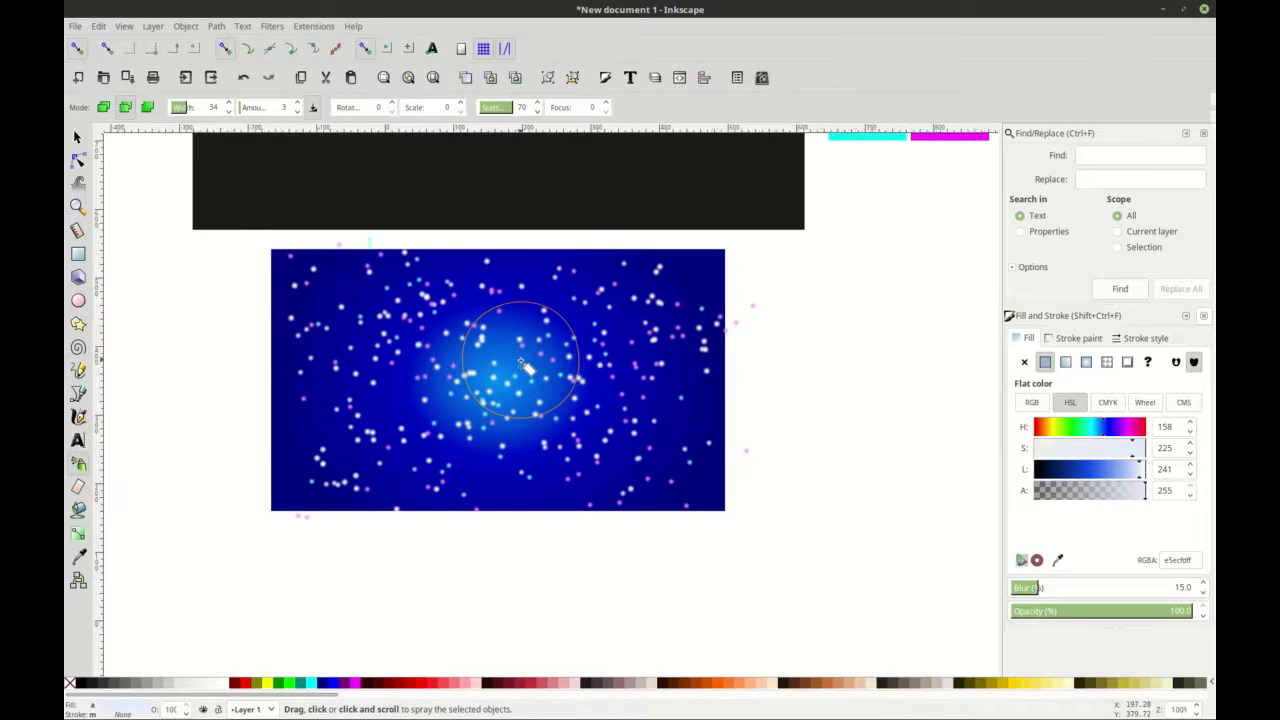
key(minus)
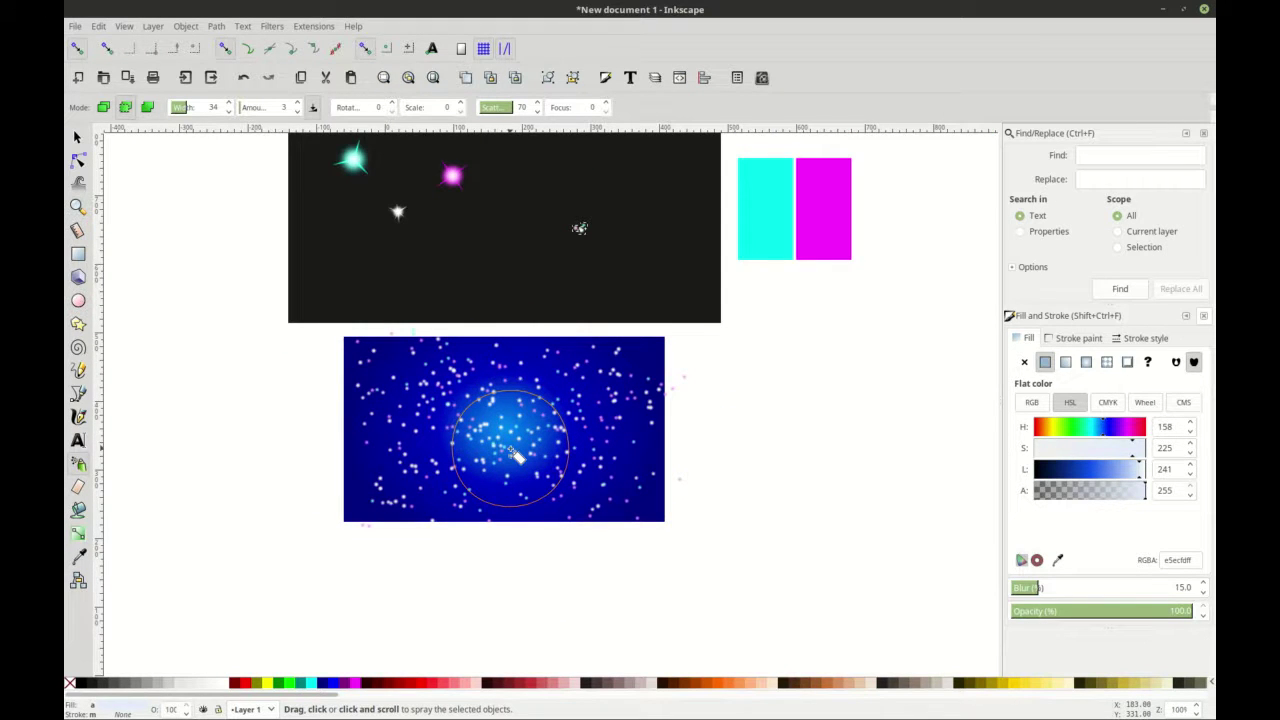
- Spray additional small-circle clones from the centre of the blue gradient rectangle out to its lower-left area
key(plus)
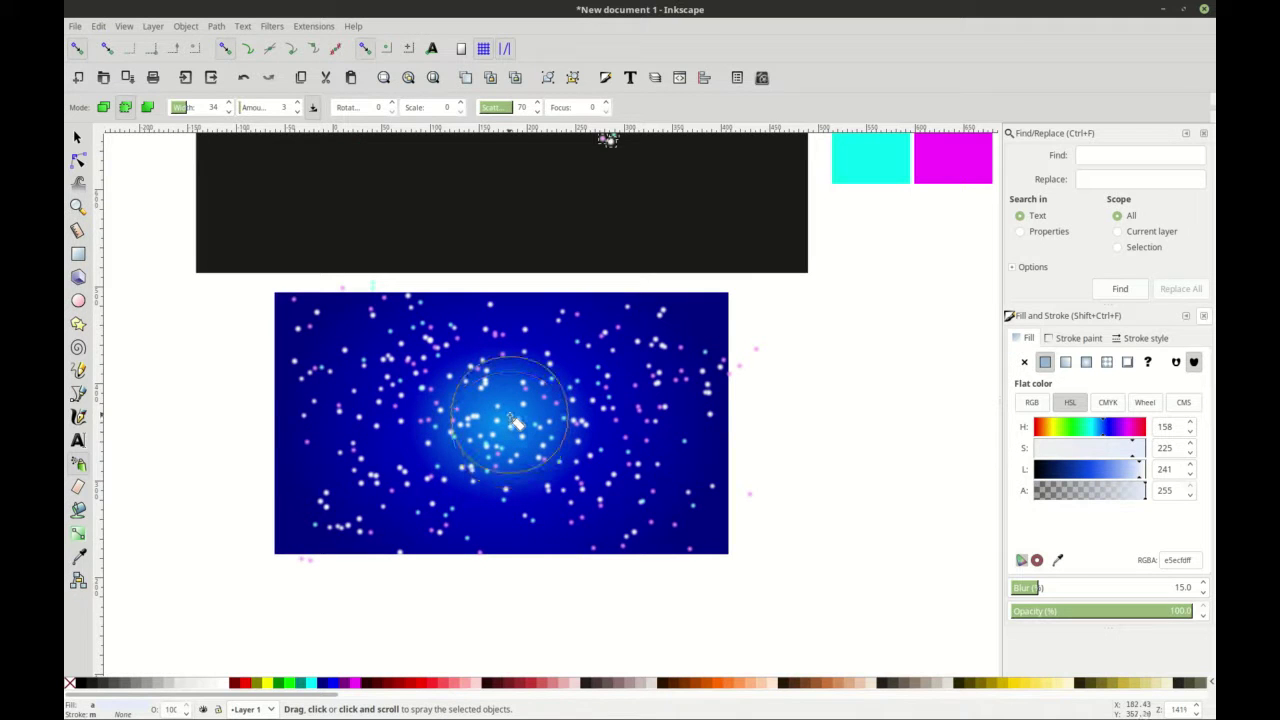
key(plus)
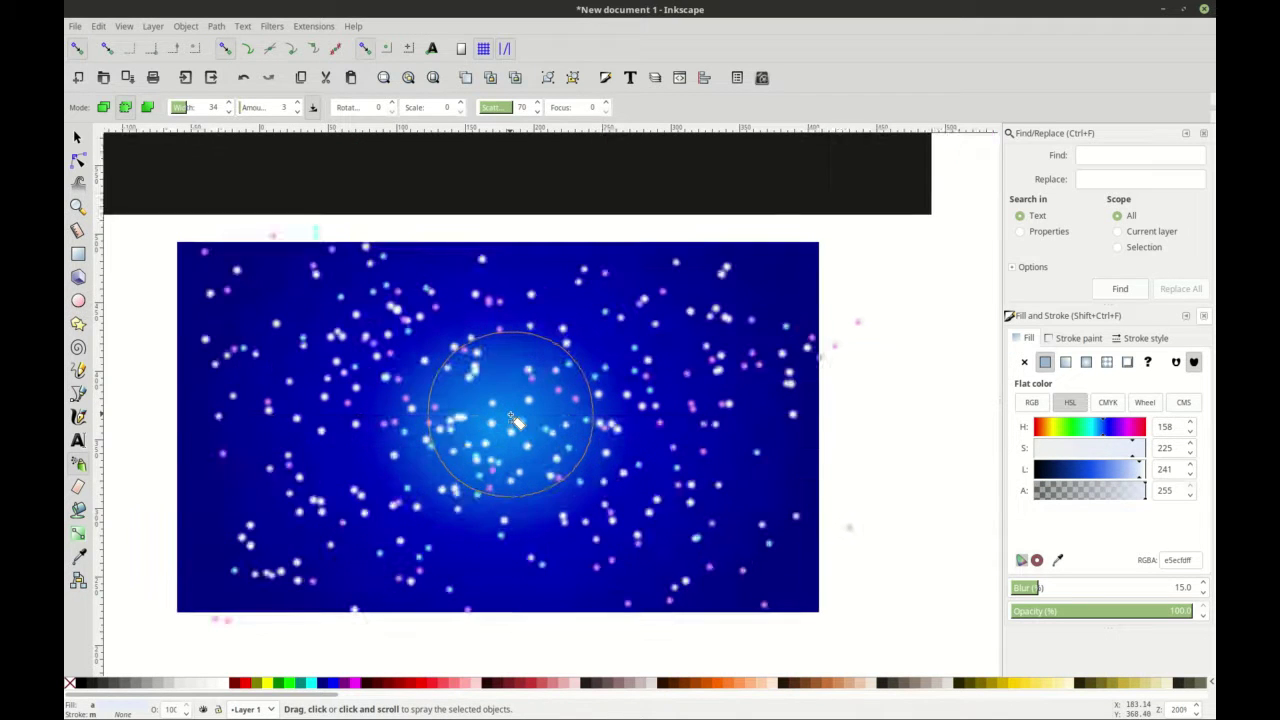
key(minus)
mouse_move(480, 408)
mouse_down()
mouse_move(579, 387)
mouse_move(509, 355)
mouse_move(534, 365)
mouse_move(541, 409)
mouse_move(633, 416)
mouse_move(480, 411)
mouse_move(526, 429)
mouse_move(479, 398)
mouse_move(402, 381)
mouse_move(352, 443)
mouse_move(464, 476)
mouse_move(605, 459)
mouse_move(558, 362)
mouse_move(408, 389)
mouse_move(389, 428)
mouse_move(332, 349)
mouse_move(310, 521)
mouse_move(324, 444)
mouse_move(300, 505)
mouse_move(679, 515)
mouse_move(640, 479)
mouse_move(733, 349)
mouse_move(686, 330)
mouse_move(344, 316)
mouse_move(491, 322)
mouse_move(350, 335)
mouse_move(311, 324)
mouse_move(734, 323)
mouse_move(349, 327)
mouse_move(375, 329)
mouse_move(408, 373)
mouse_move(461, 398)
mouse_move(636, 444)
mouse_move(663, 421)
mouse_move(663, 435)
mouse_move(708, 455)
mouse_move(656, 476)
mouse_move(638, 441)
mouse_move(657, 465)
mouse_move(675, 453)
mouse_move(664, 453)
mouse_move(662, 488)
mouse_move(629, 458)
mouse_move(653, 479)
mouse_move(386, 517)
mouse_move(298, 505)
mouse_move(305, 490)
mouse_move(288, 465)
mouse_move(271, 482)
mouse_move(307, 479)
mouse_up()
scroll(396, 353, down, 1)
scroll(678, 458, up, 1)
scroll(678, 458, down, 1)
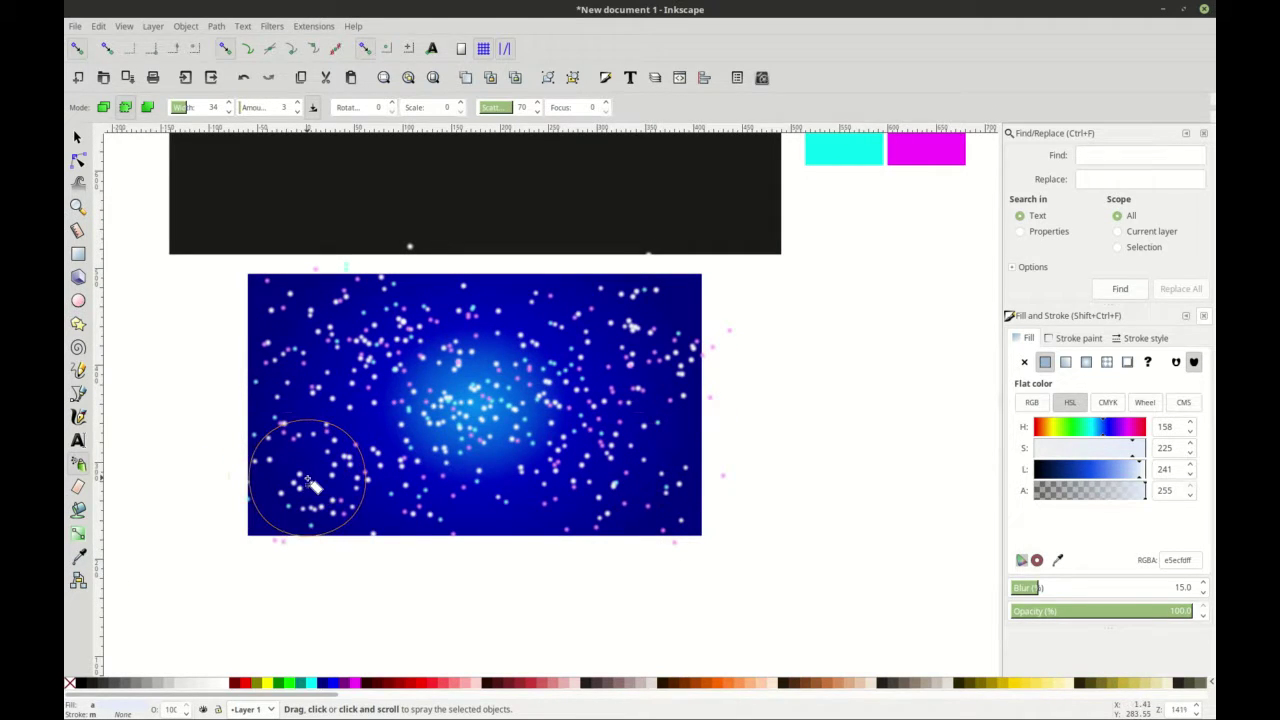
scroll(312, 485, up, 1)
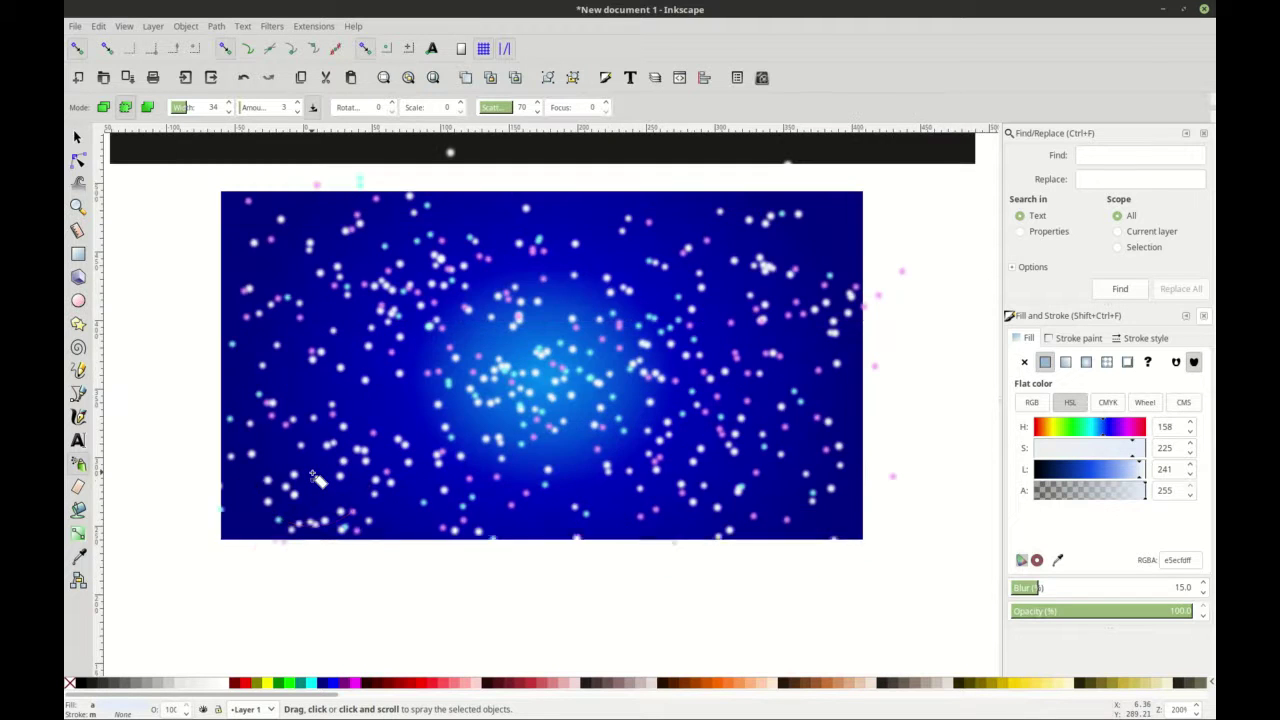
scroll(313, 470, down, 1)
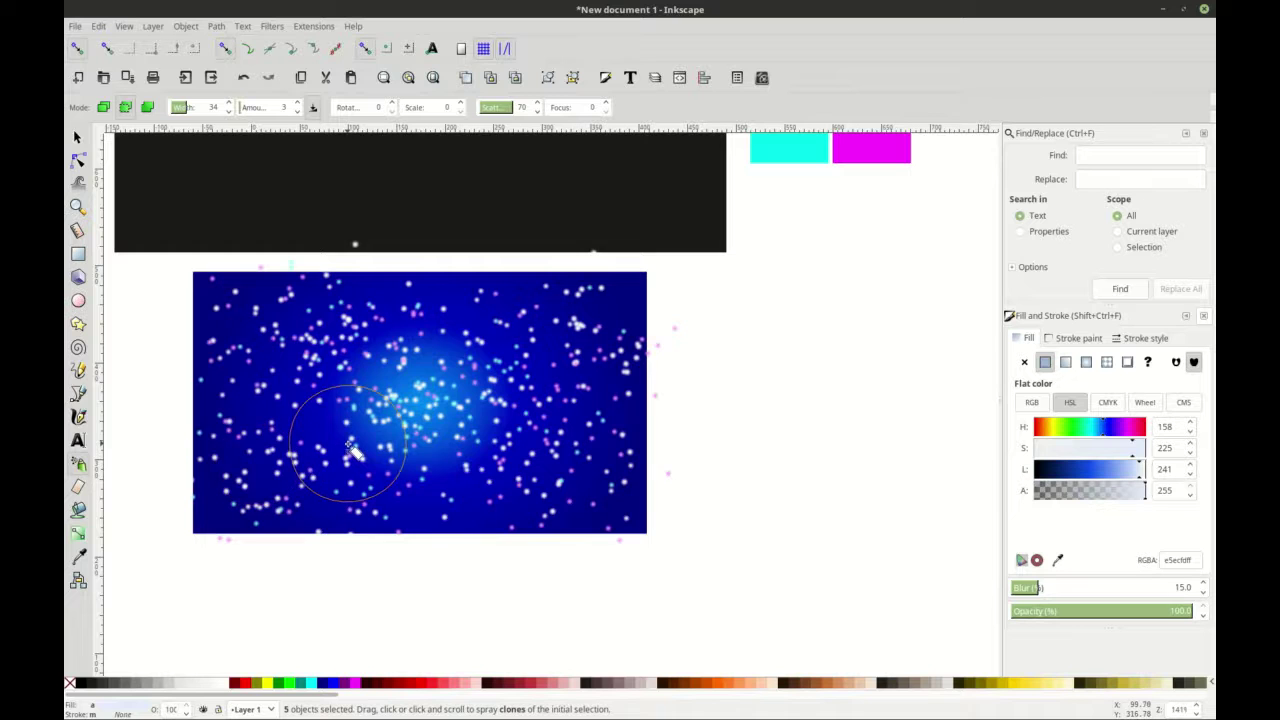
scroll(348, 448, down, 1)
scroll(352, 452, up, 1)
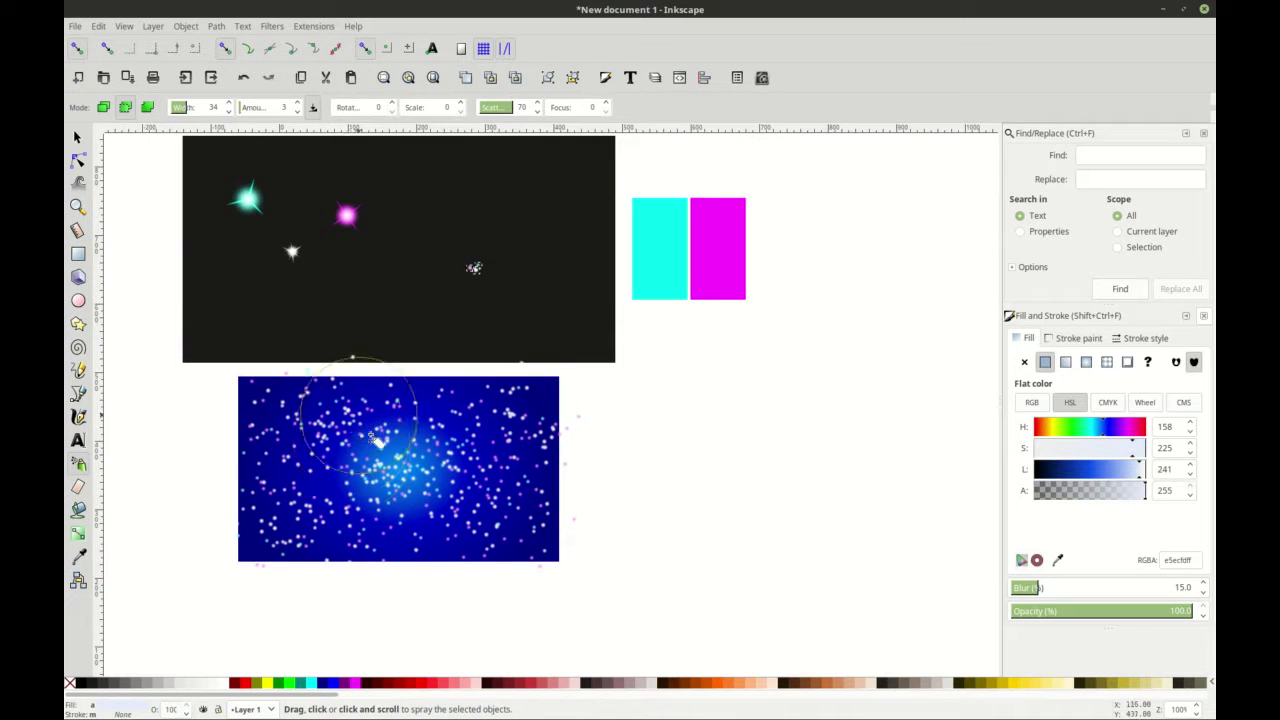
scroll(470, 487, left, 1)
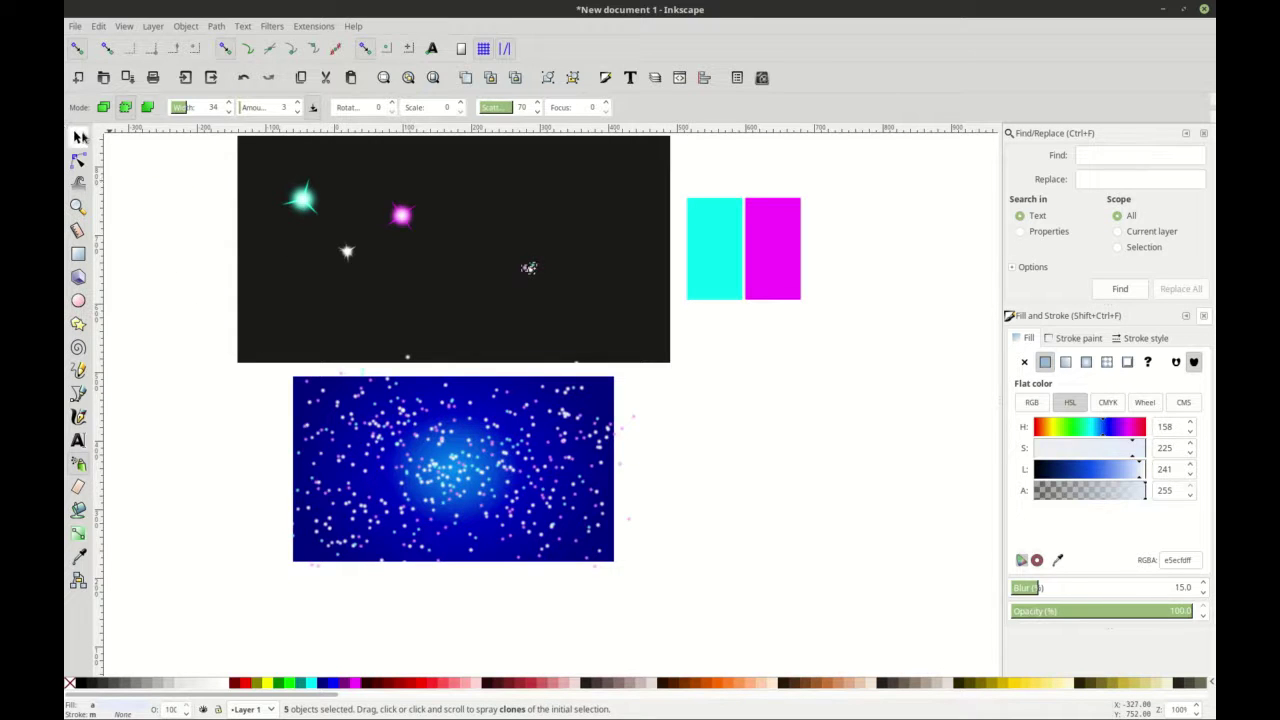
- Select the three original glowing stars in the black rectangle and shrink them together to about 82 px in overall width
click(80, 137)
click(248, 162)
drag(248, 160, 449, 289)
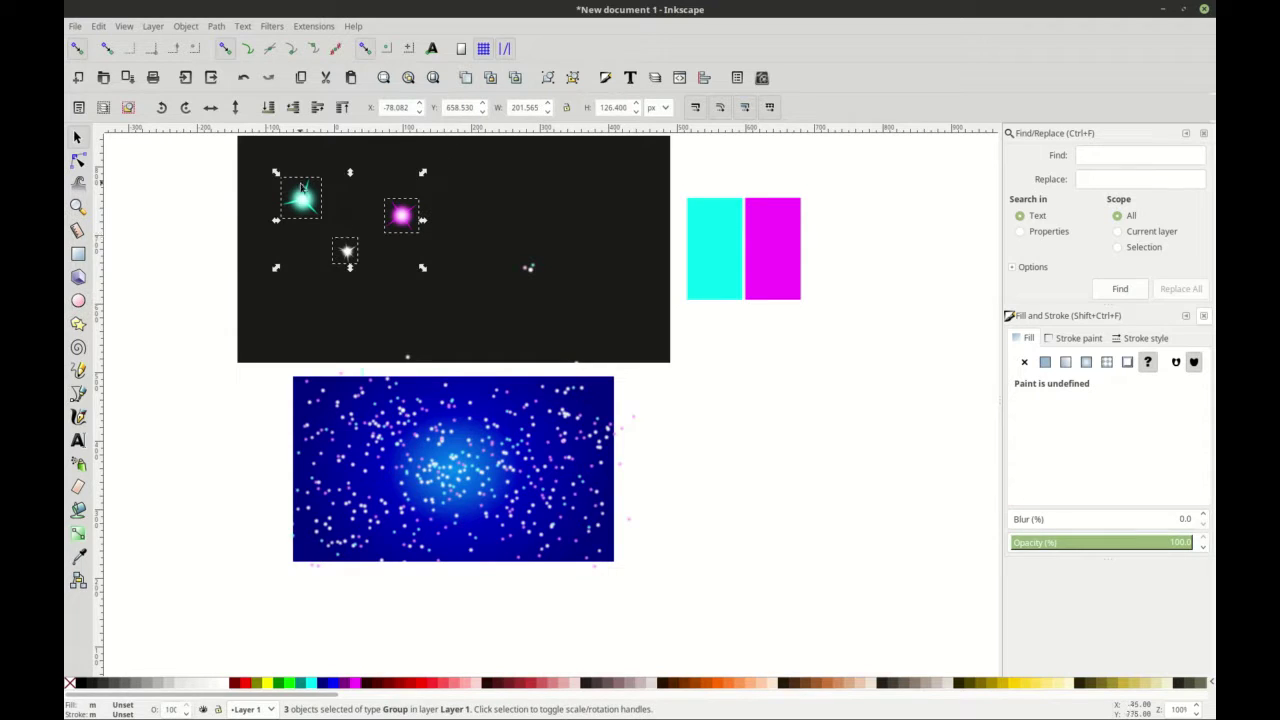
drag(276, 173, 346, 230)
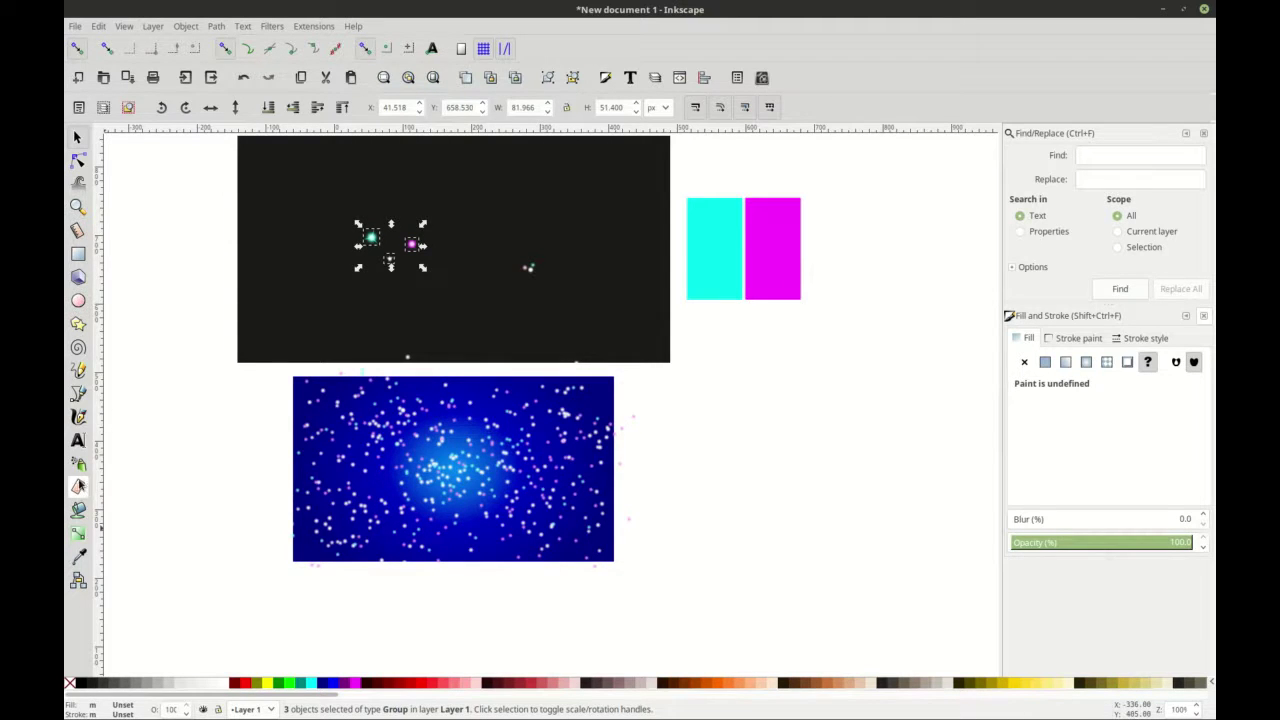
- Spray clones of the three shrunken glowing stars across the blue gradient rectangle, among the small circles
click(80, 465)
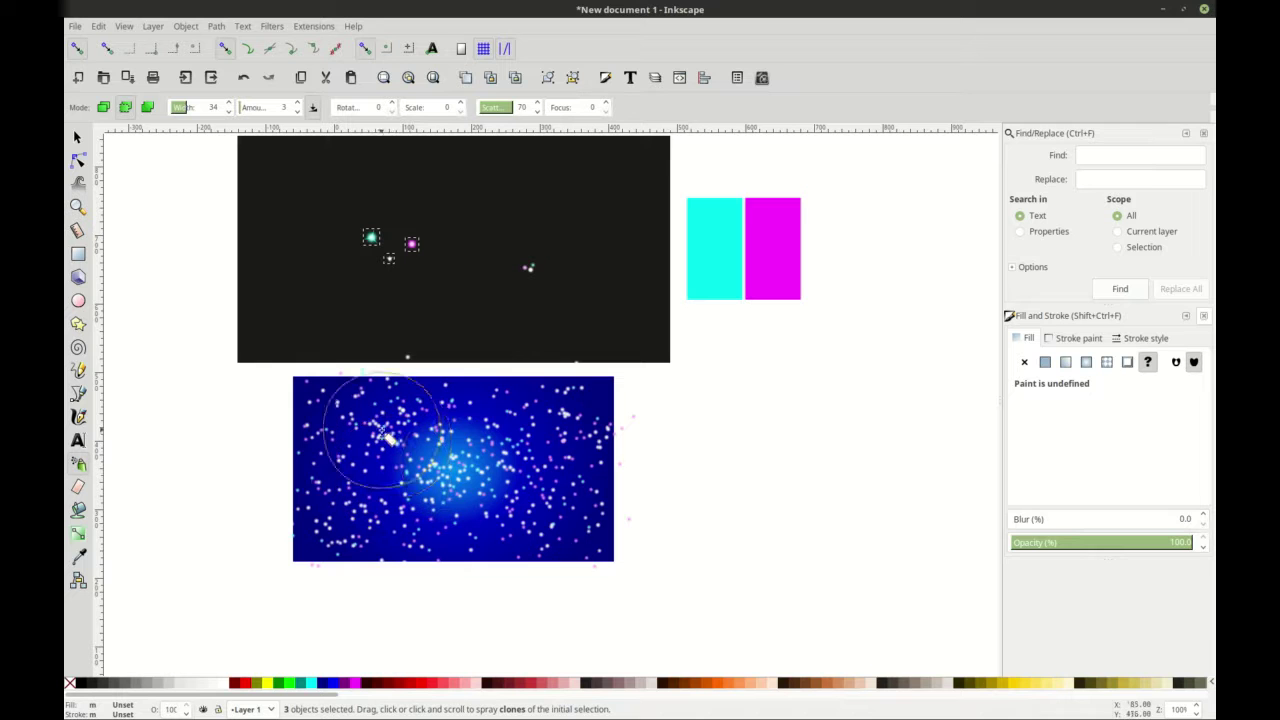
drag(470, 478, 425, 475)
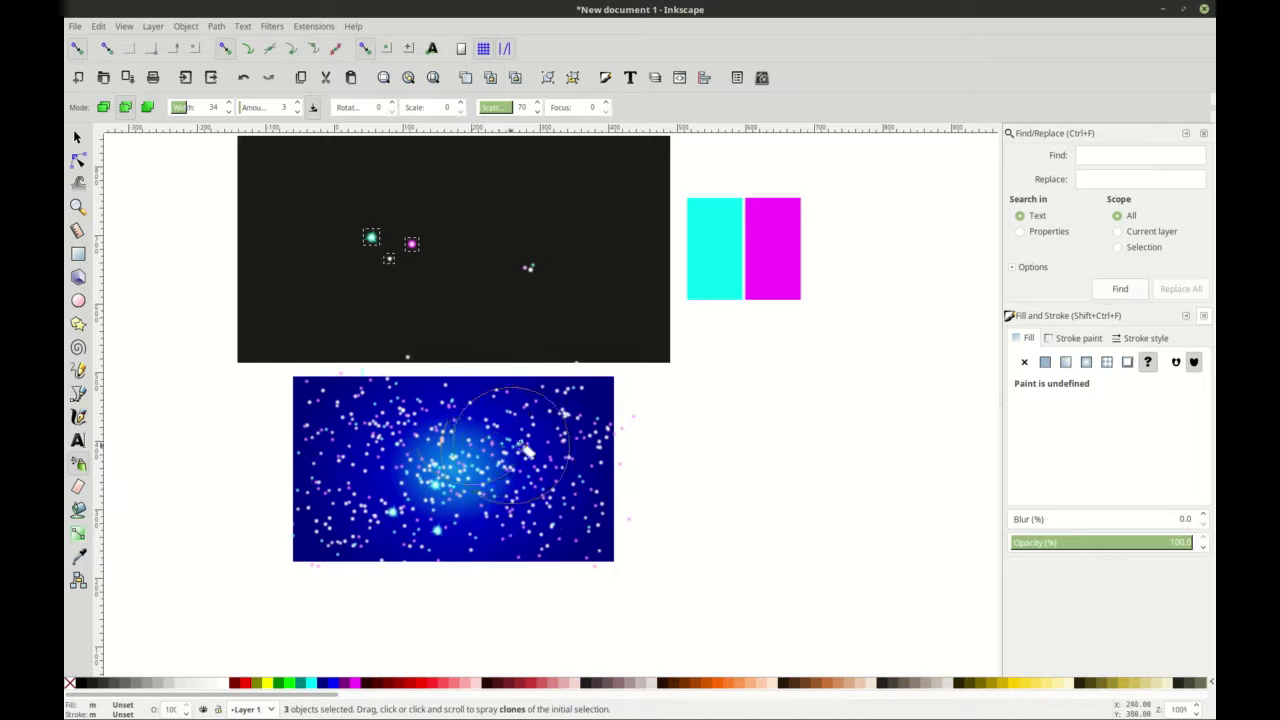
scroll(425, 466, up, 1)
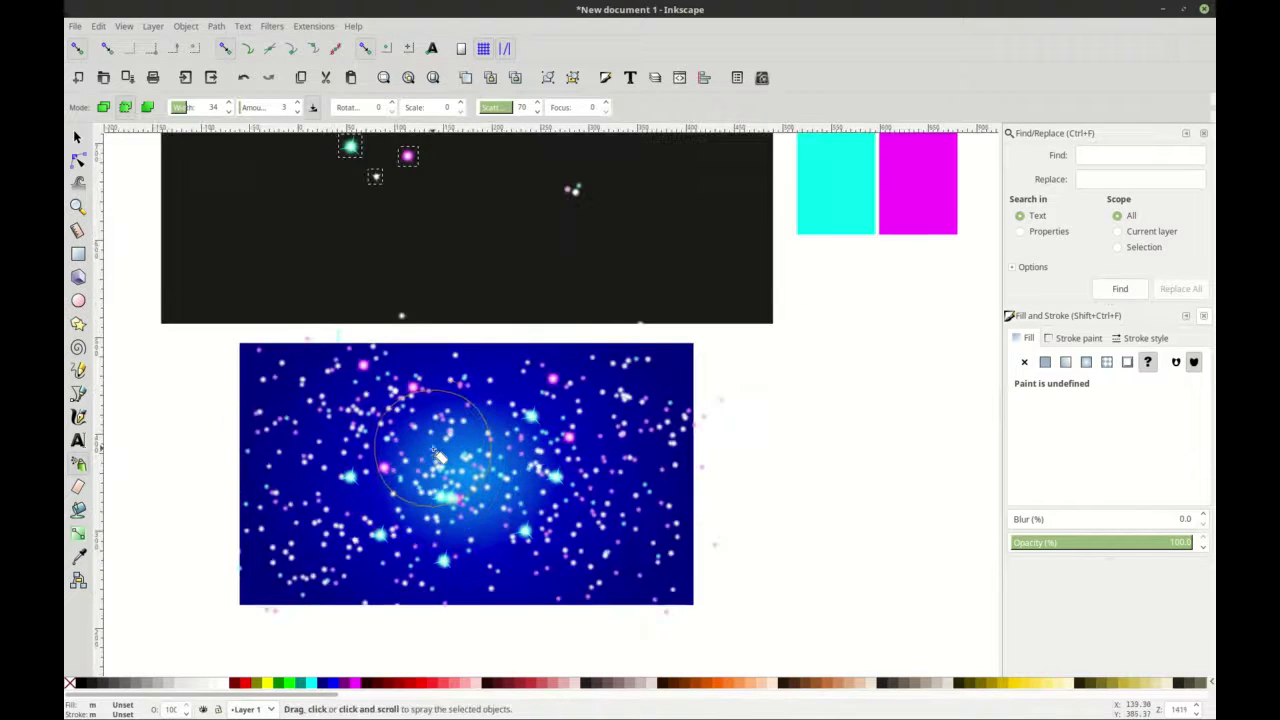
mouse_move(437, 440)
mouse_down()
mouse_move(461, 399)
mouse_move(488, 430)
mouse_move(451, 396)
mouse_move(328, 381)
mouse_move(294, 325)
mouse_move(283, 462)
mouse_up()
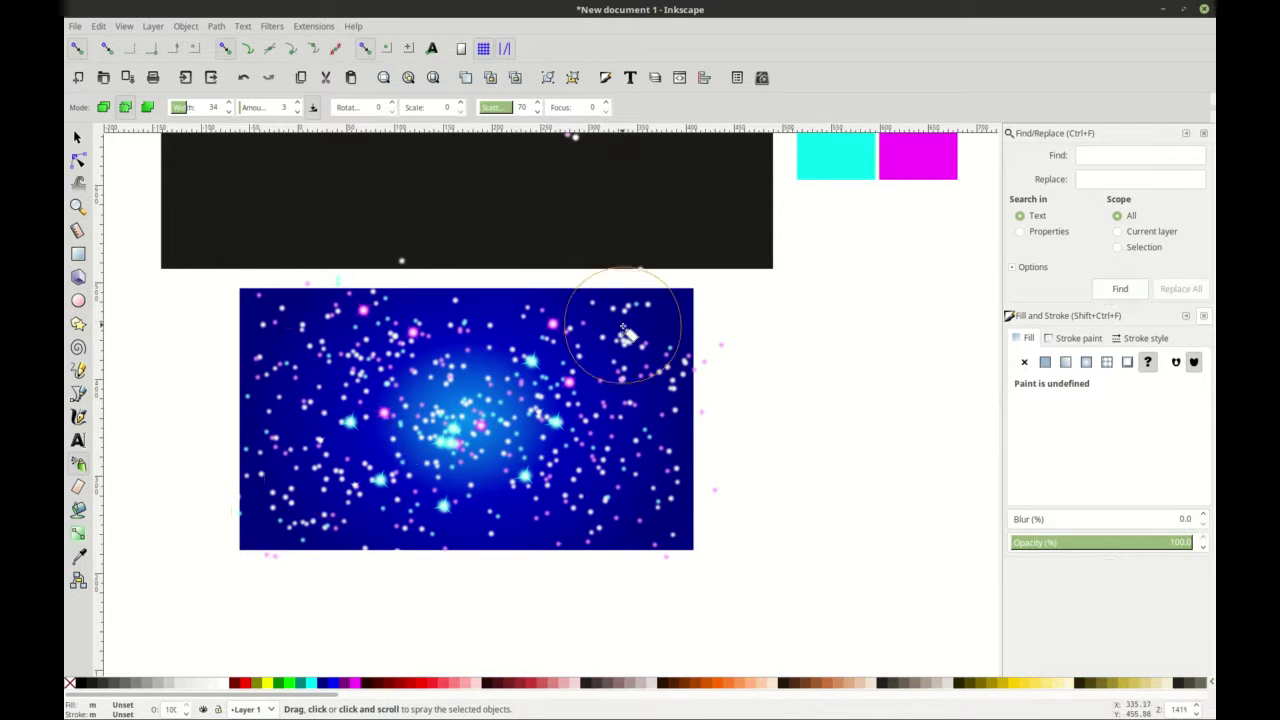
mouse_move(636, 502)
mouse_down()
mouse_move(387, 511)
mouse_move(390, 483)
mouse_move(427, 439)
mouse_move(436, 328)
mouse_move(530, 330)
mouse_up()
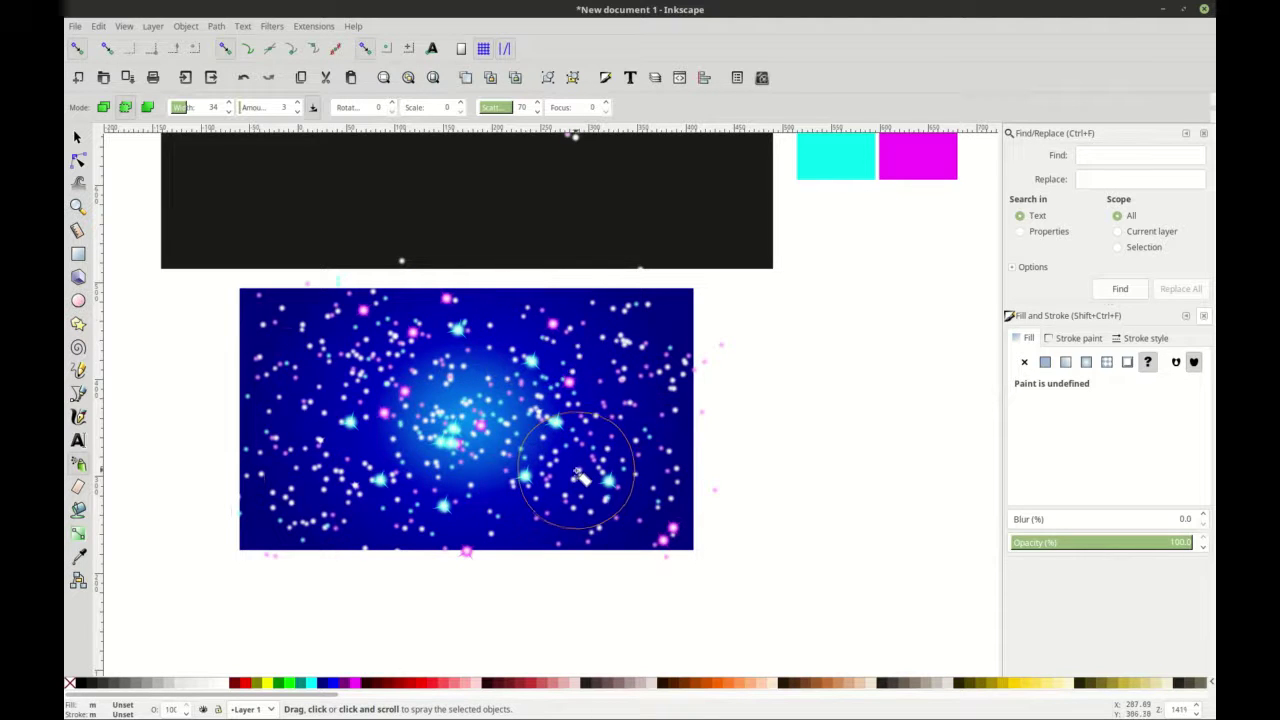
scroll(543, 487, down, 1)
scroll(492, 478, up, 1)
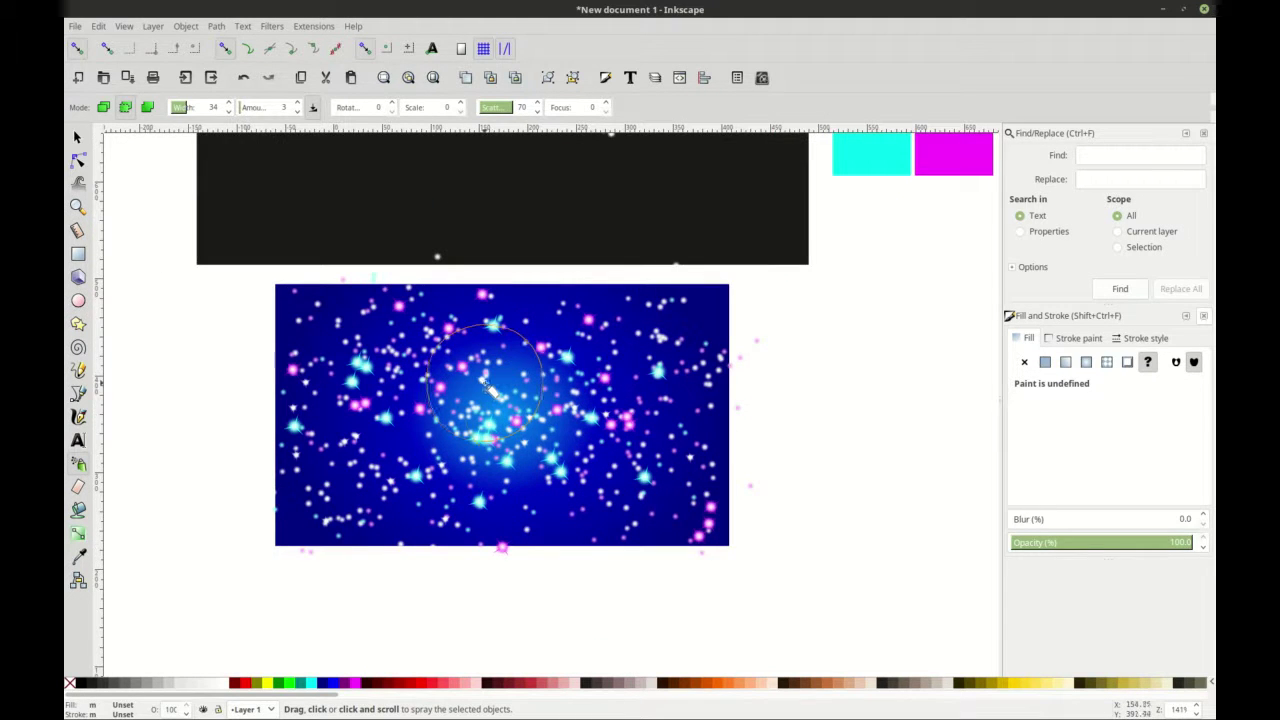
mouse_move(330, 520)
mouse_down()
mouse_move(336, 540)
mouse_move(372, 542)
mouse_move(332, 370)
mouse_move(303, 317)
mouse_move(590, 340)
mouse_move(665, 300)
mouse_move(740, 320)
mouse_move(720, 325)
mouse_up()
- Move crowded turquoise star clones apart at the centre and in the upper-left area of the blue rectangle
click(77, 137)
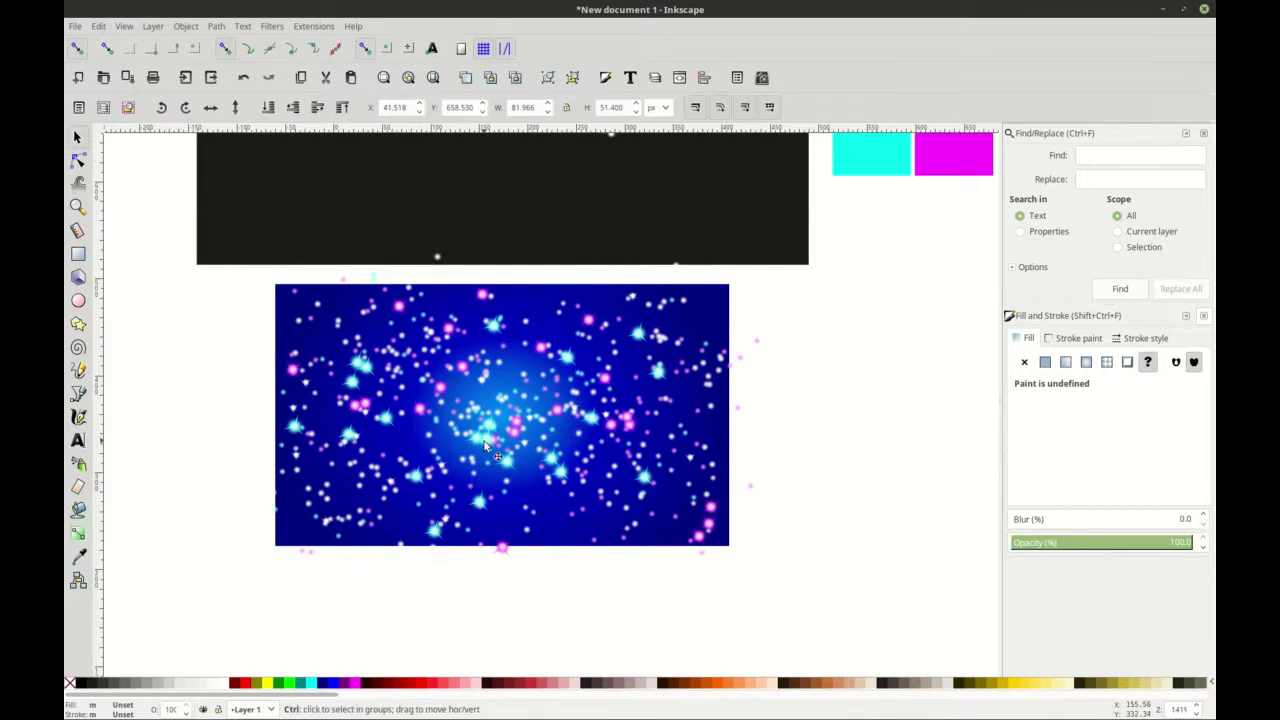
scroll(479, 443, up, 2)
drag(473, 443, 417, 347)
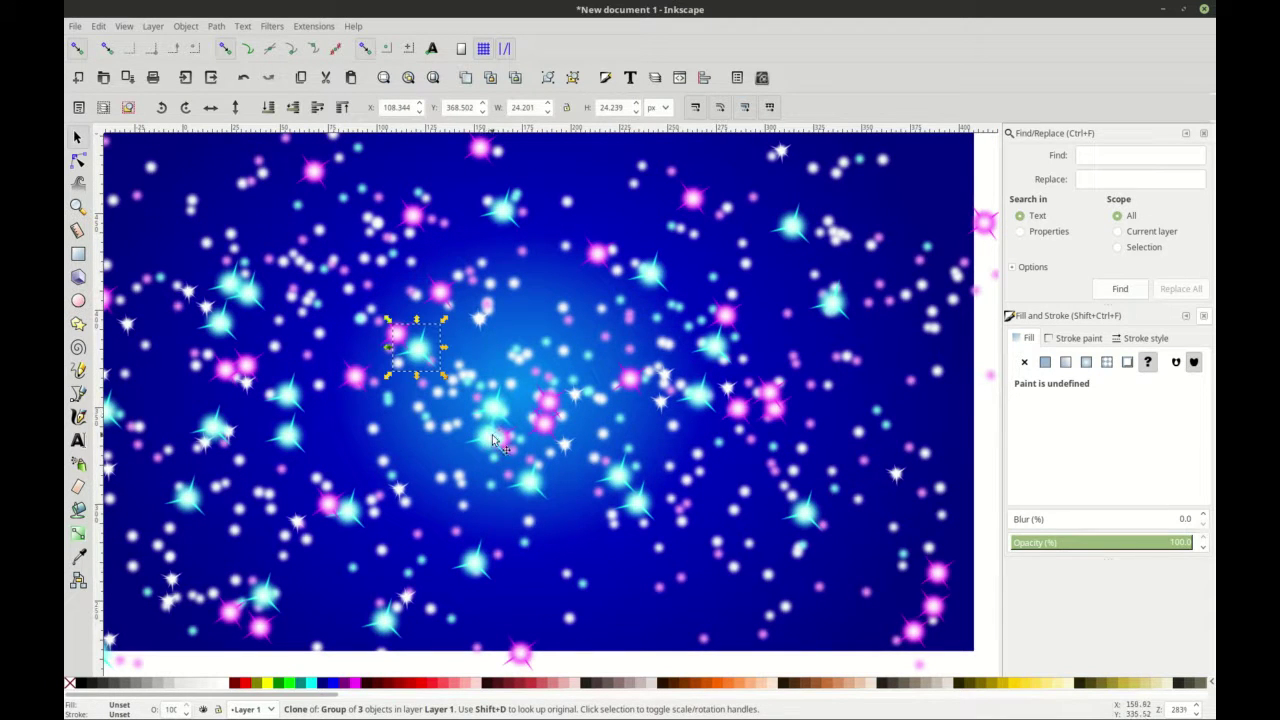
key(Escape)
scroll(536, 315, down, 2)
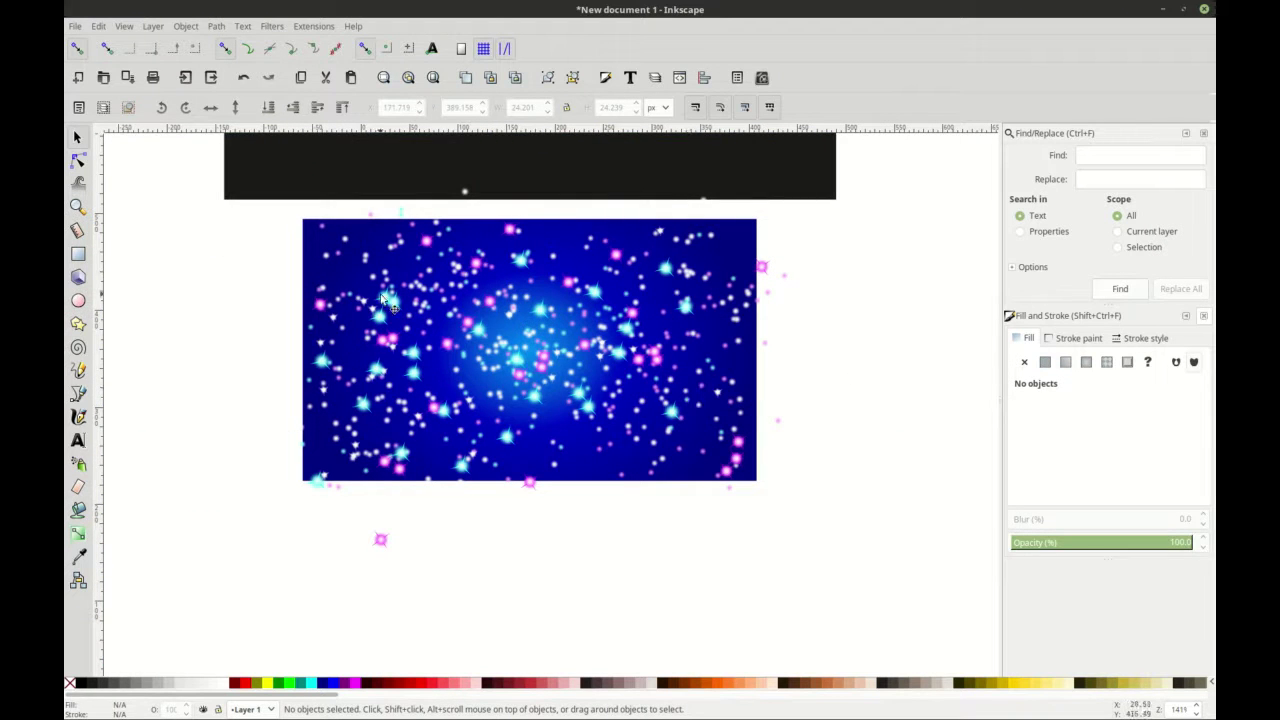
drag(384, 300, 371, 276)
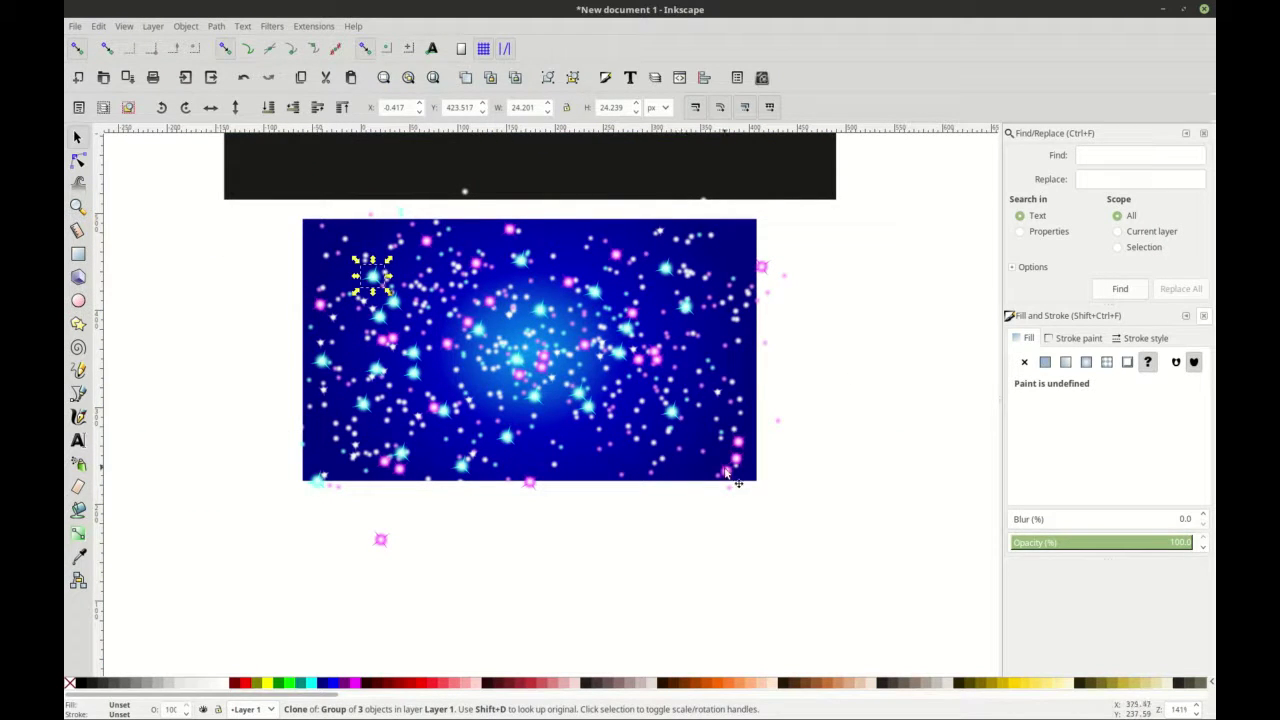
key(Escape)
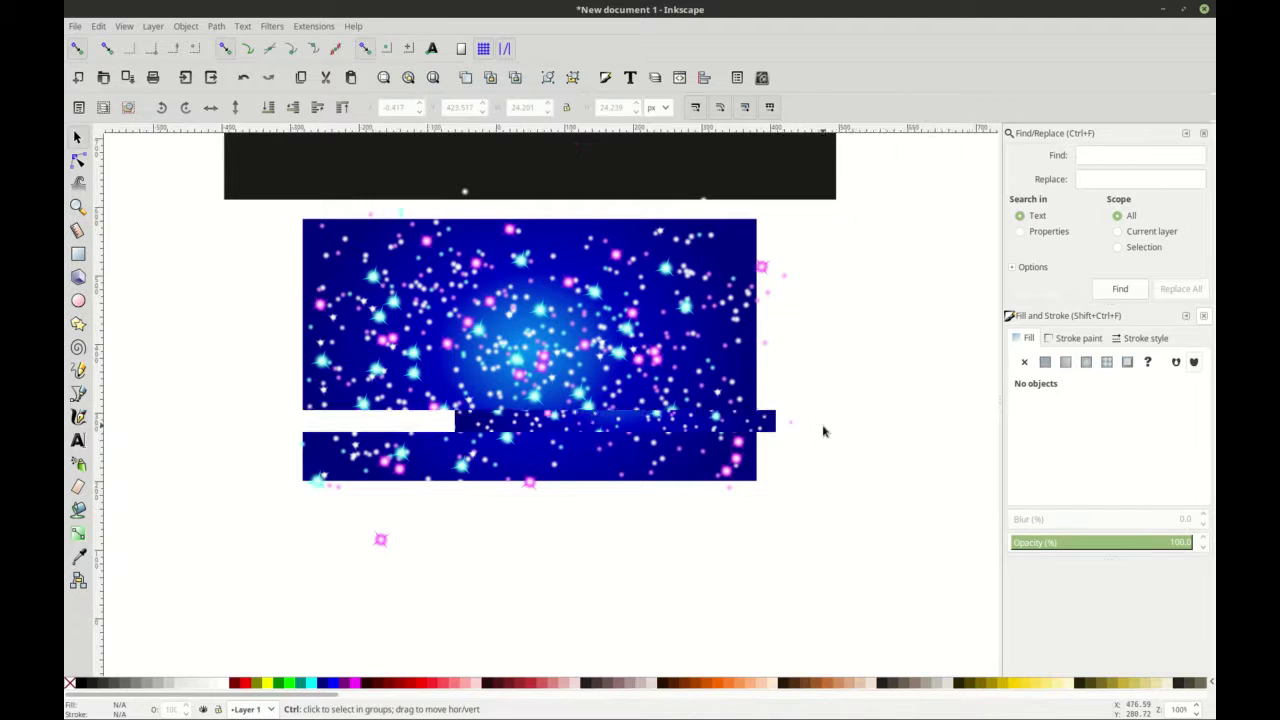
- Examine how the sprayed stars and circles are distributed over the centre, edges and corners of the blue rectangle
scroll(823, 429, down, 1)
scroll(757, 437, right, 1)
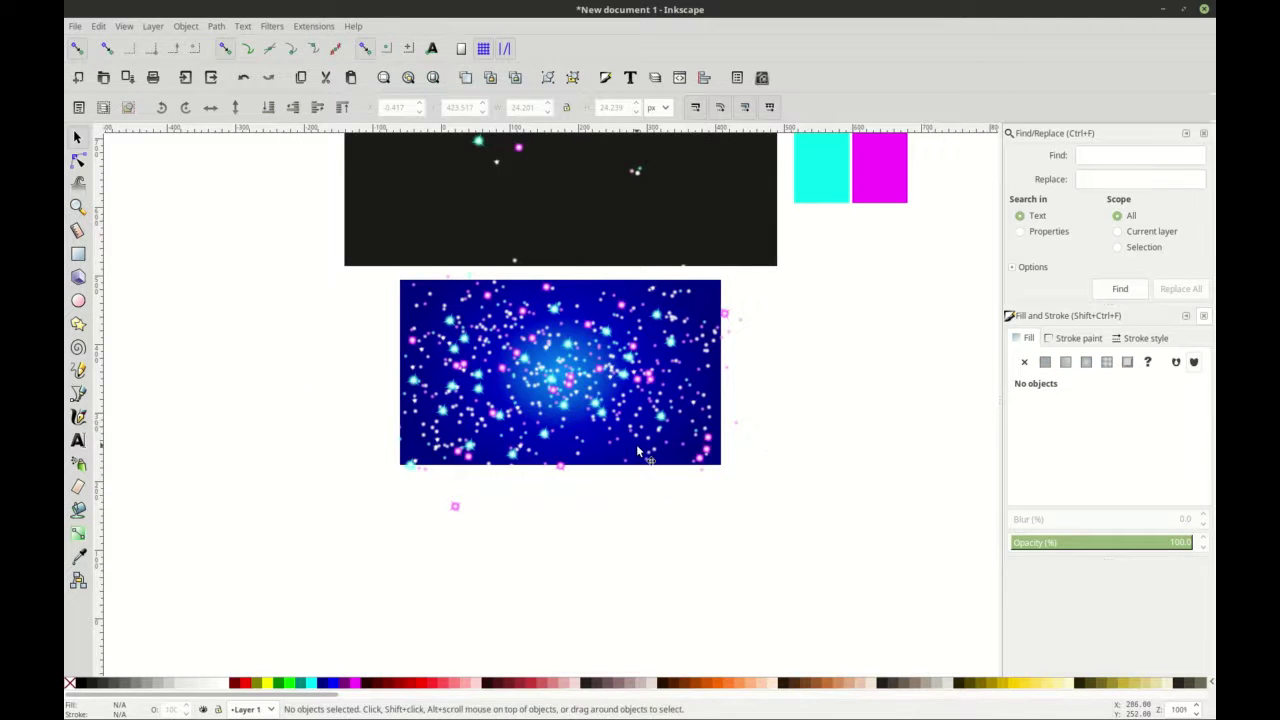
scroll(638, 452, up, 1)
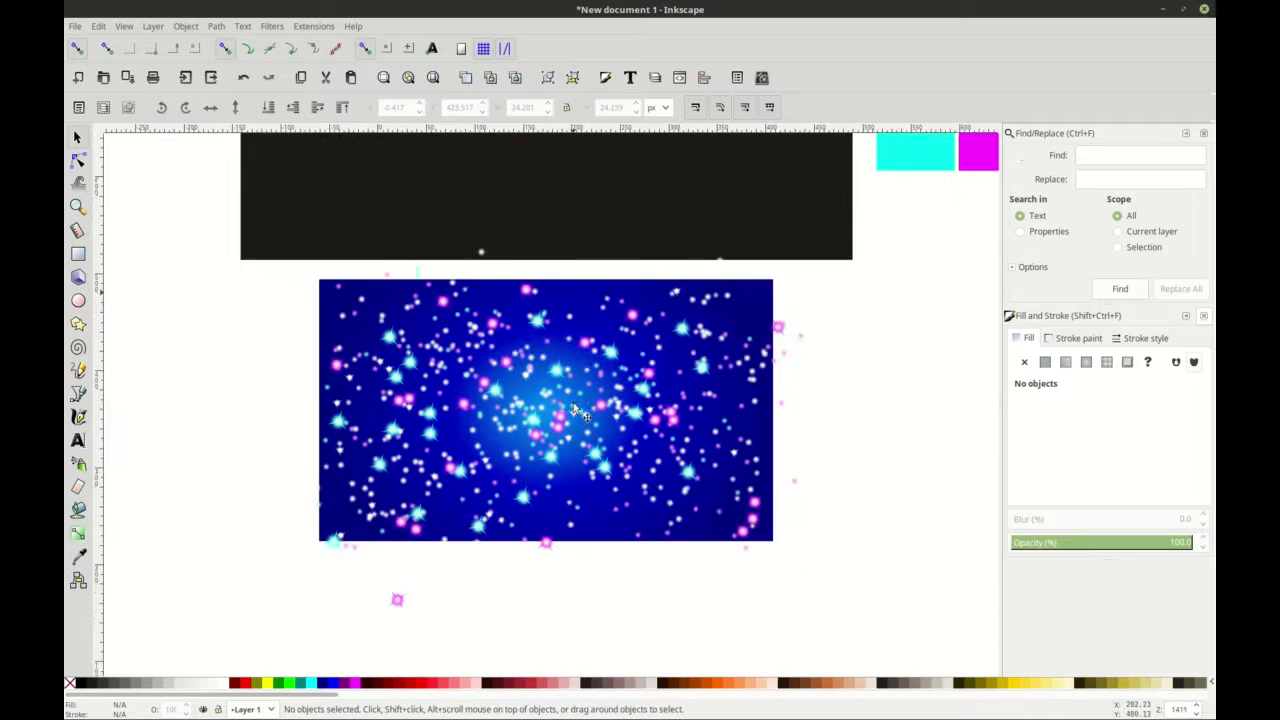
click(79, 463)
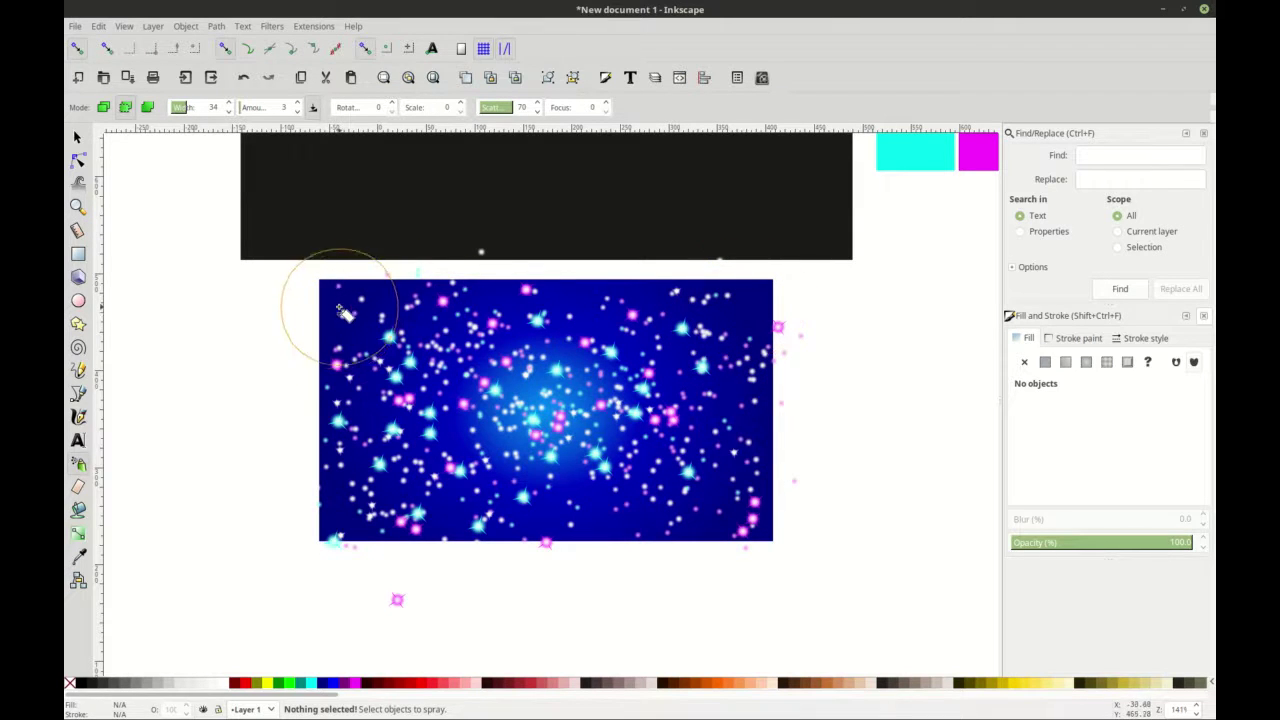
ctrl+scroll(742, 333, down, 1)
ctrl+scroll(745, 340, up, 2)
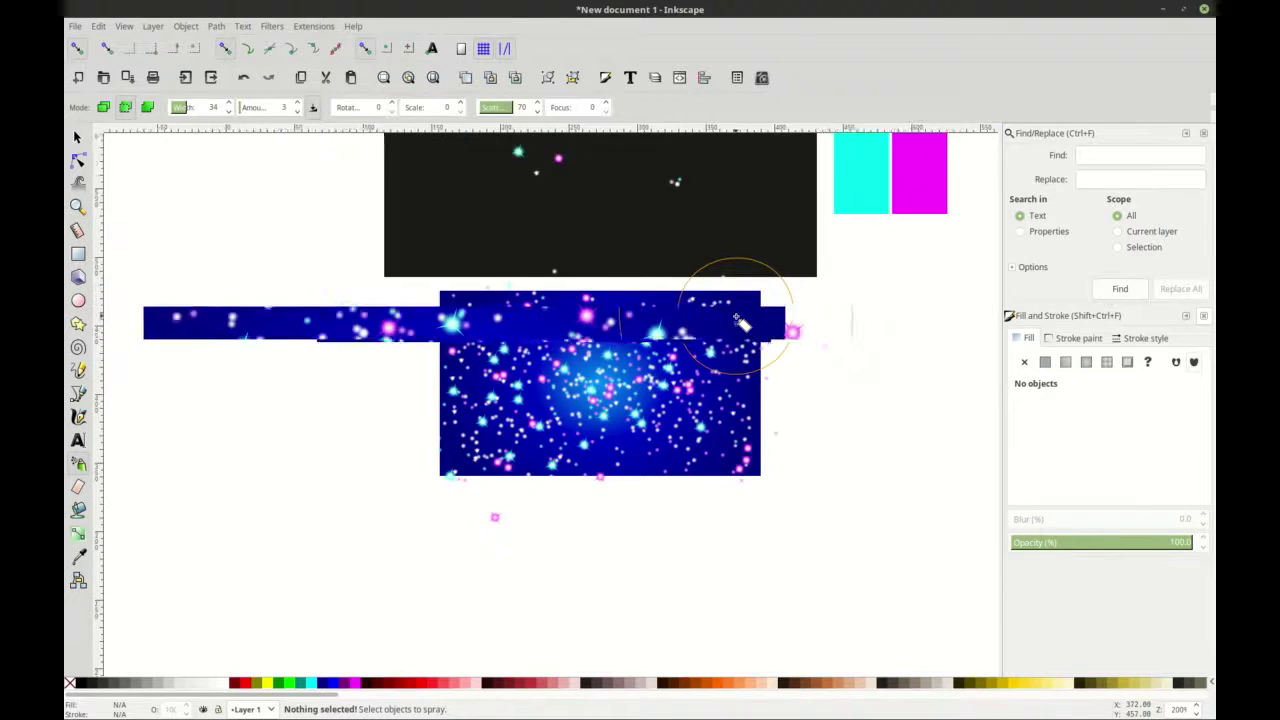
ctrl+scroll(742, 327, down, 2)
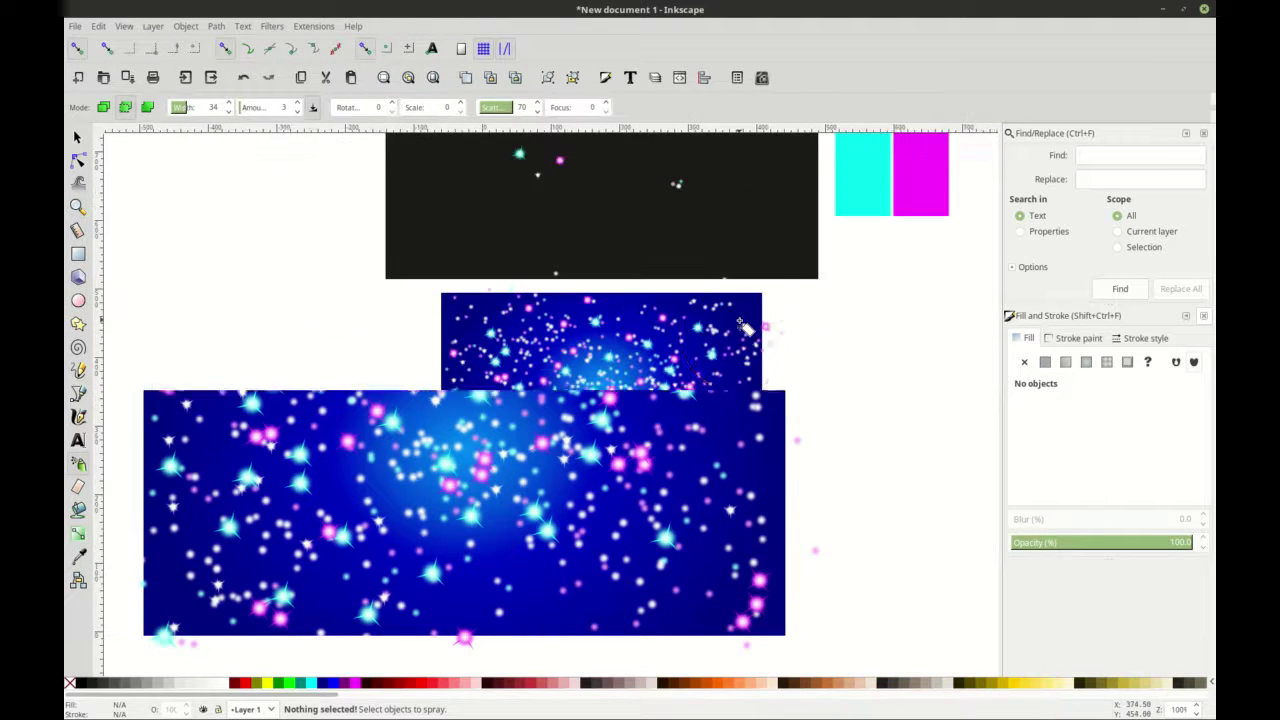
ctrl+scroll(725, 330, up, 1)
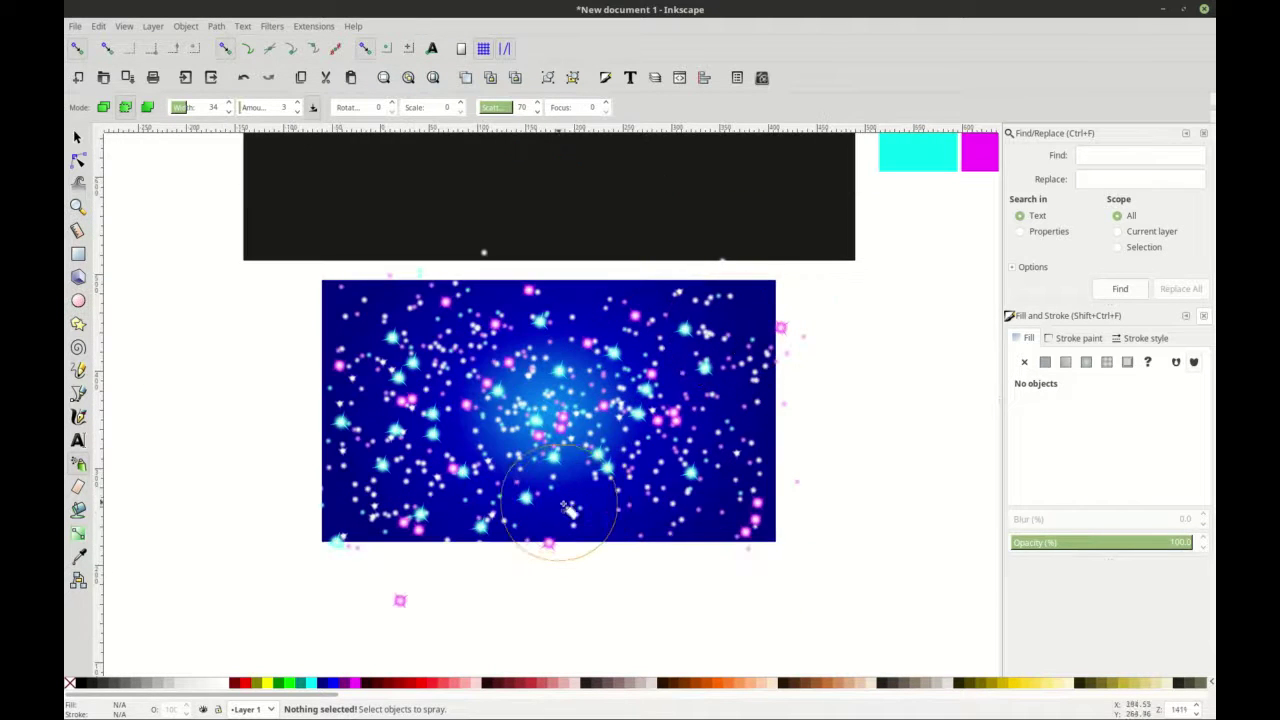
ctrl+scroll(540, 455, down, 1)
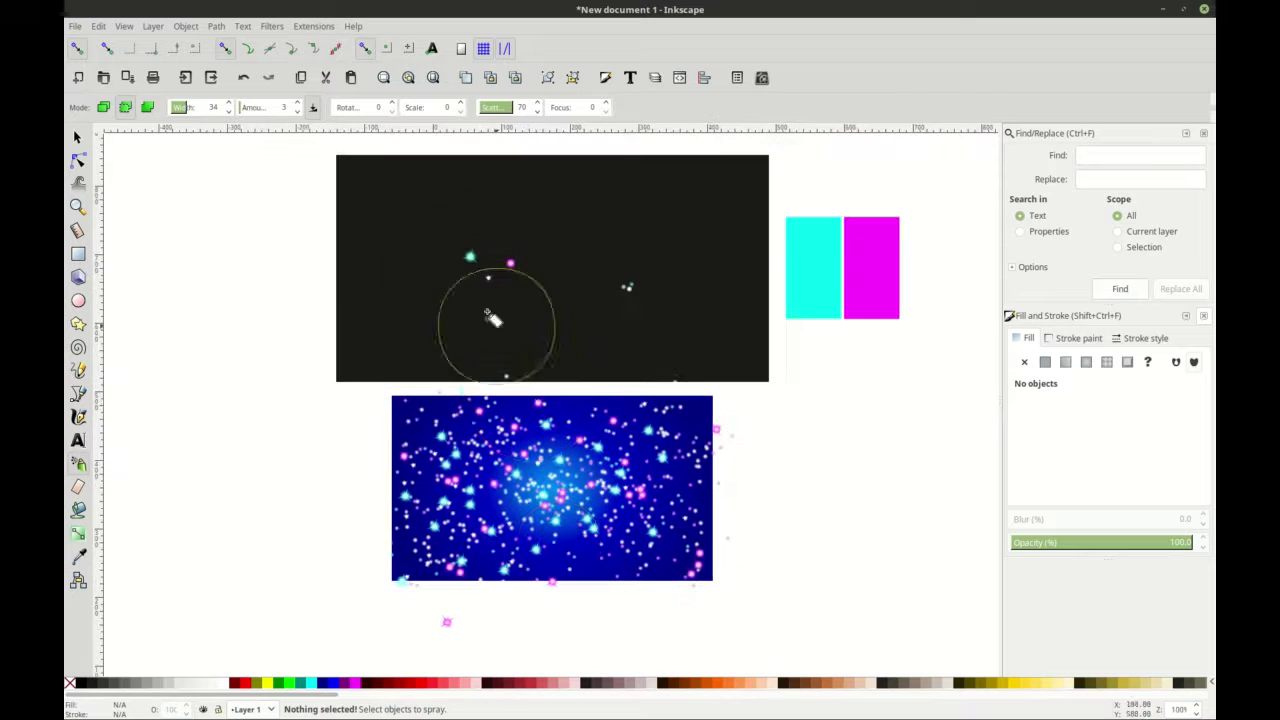
- Reselect the three original glowing stars and spray more clones of them over the sparse parts of the blue rectangle
click(77, 136)
drag(420, 212, 527, 300)
scroll(513, 422, down, 1)
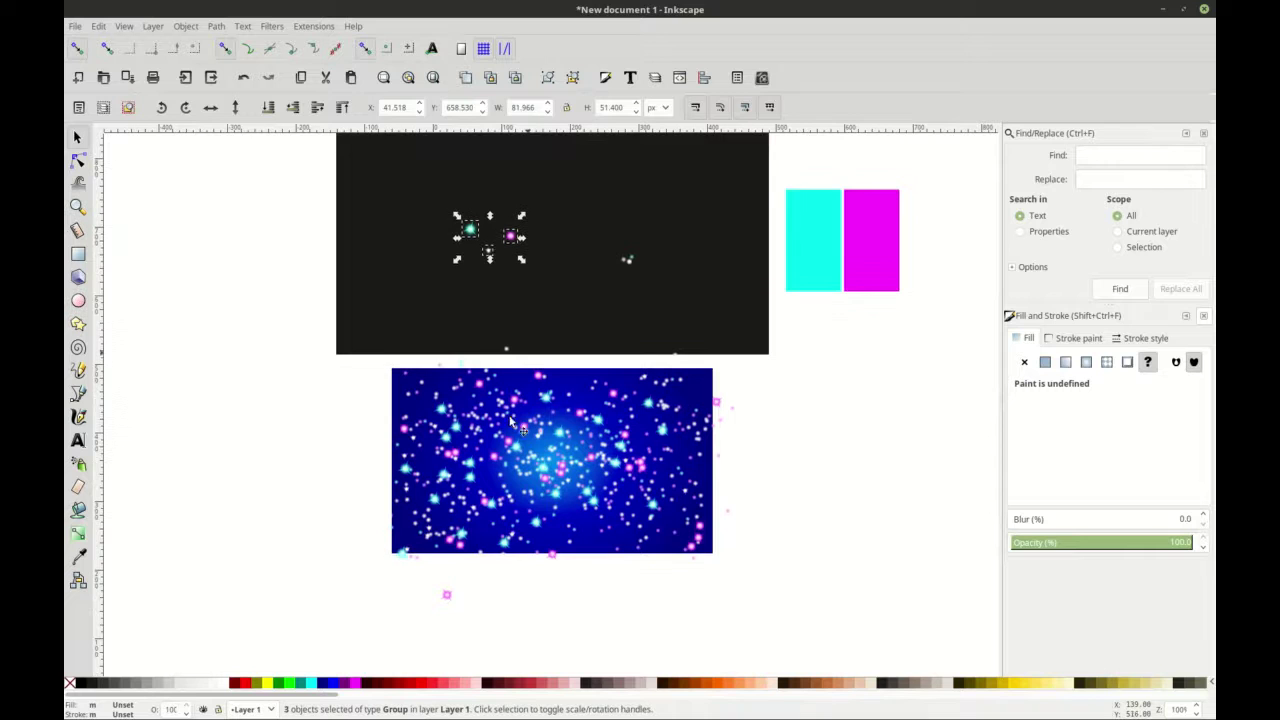
click(78, 464)
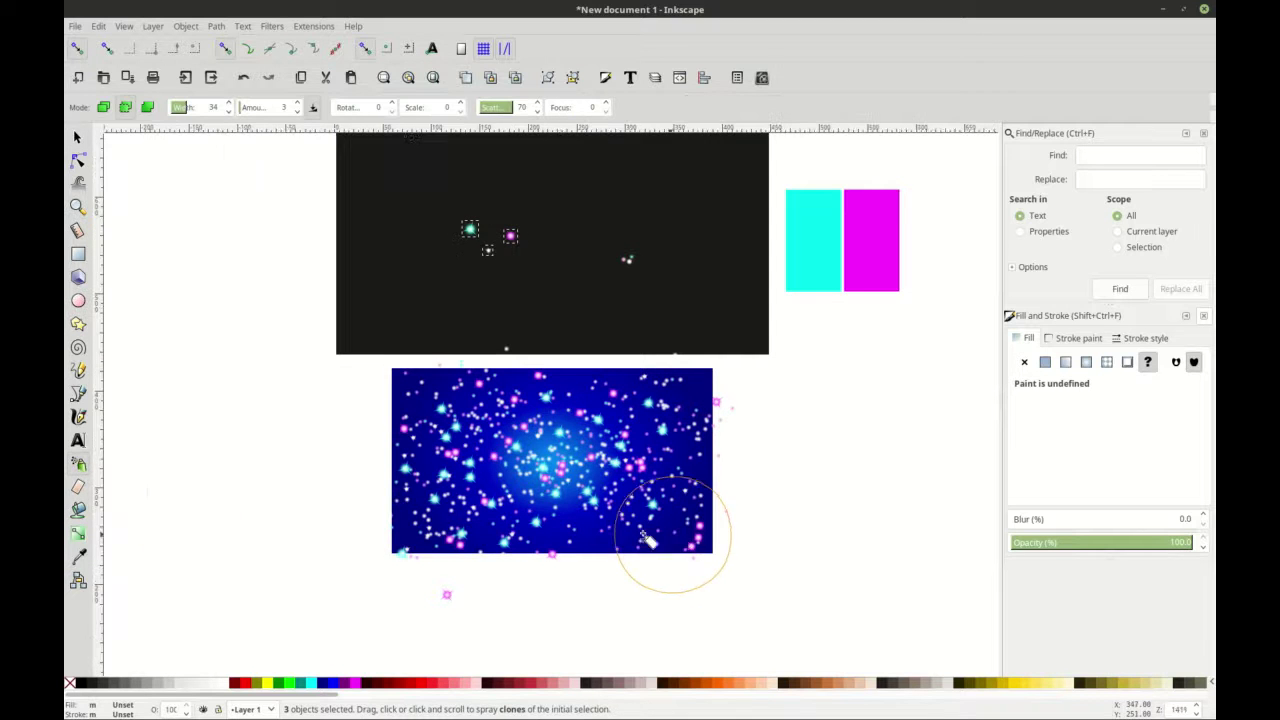
ctrl+scroll(678, 536, up, 1)
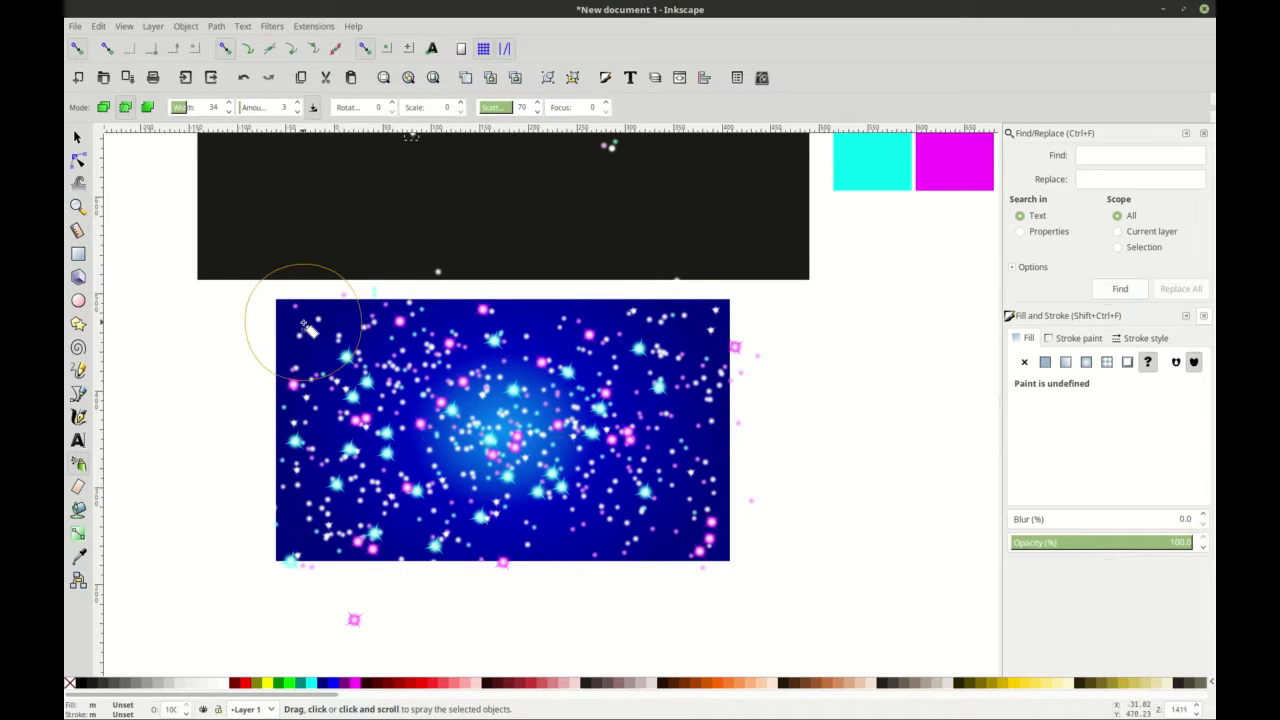
scroll(376, 388, up, 1)
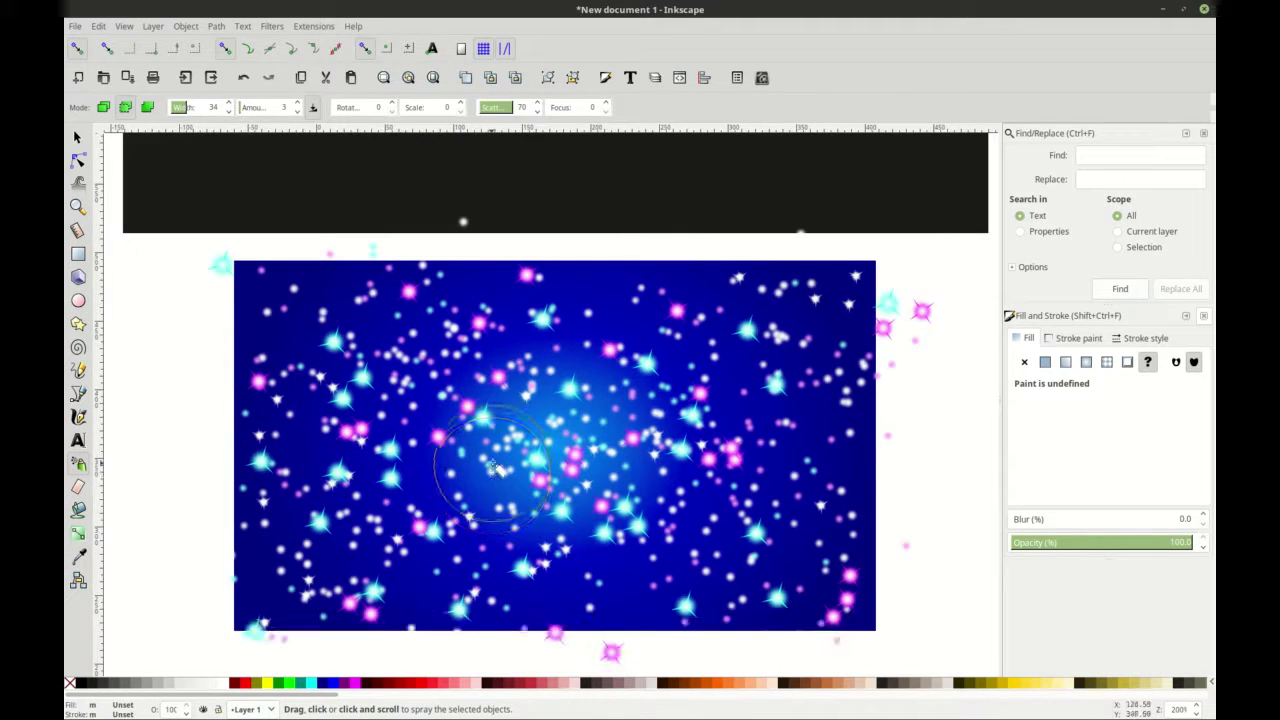
scroll(470, 430, down, 1)
scroll(470, 430, right, 1)
scroll(470, 430, down, 1)
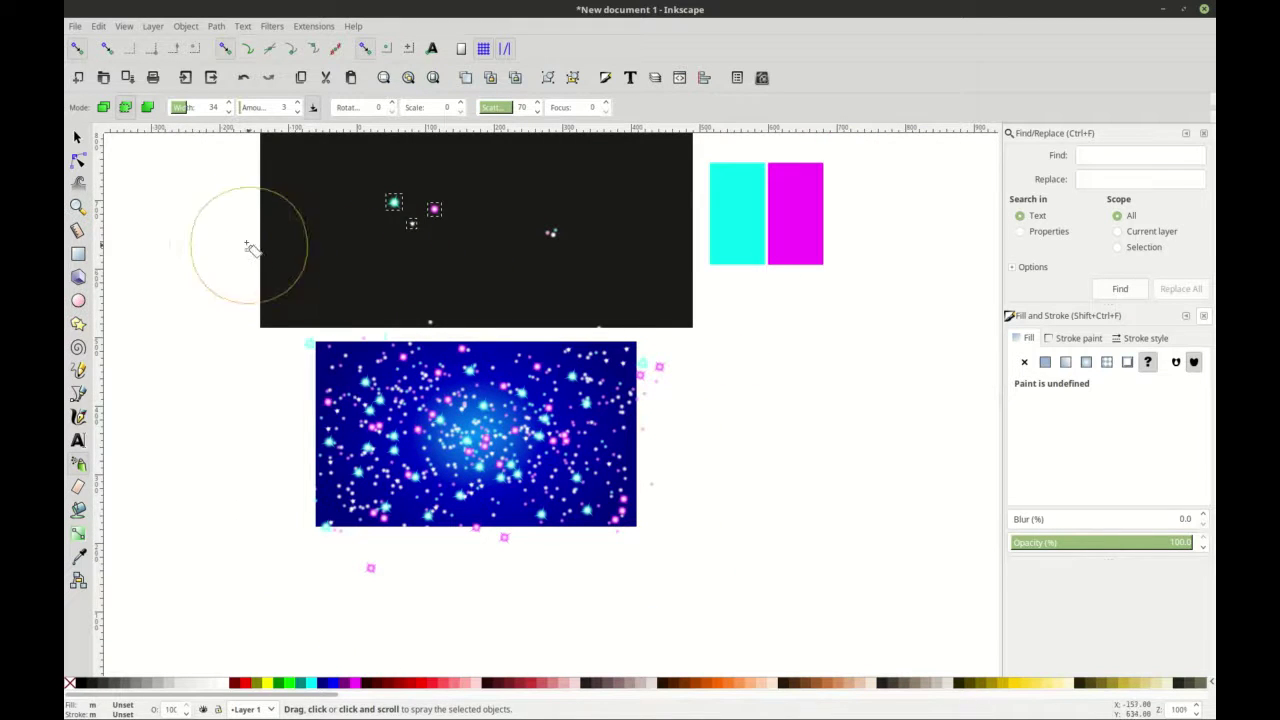
- Deselect the three original stars and move only the white one further down in the black rectangle
key(s)
key(Escape)
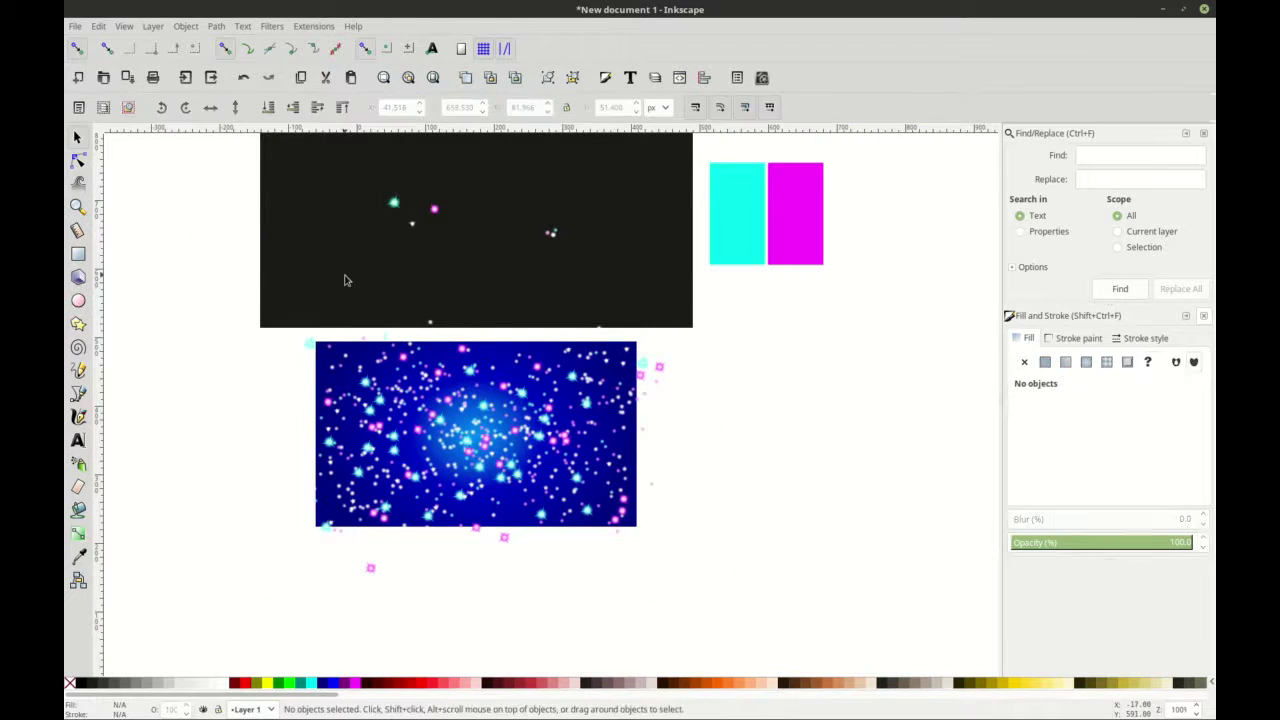
scroll(405, 250, up, 2)
scroll(407, 230, up, 2)
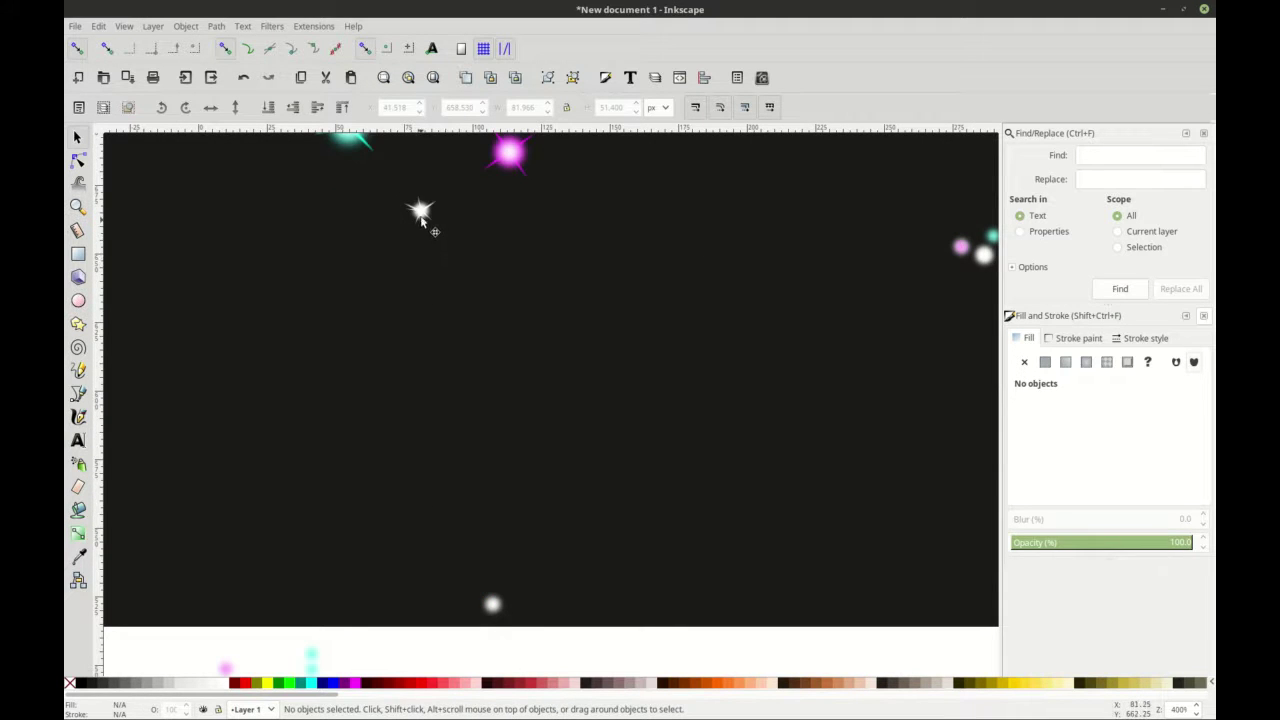
drag(420, 210, 405, 288)
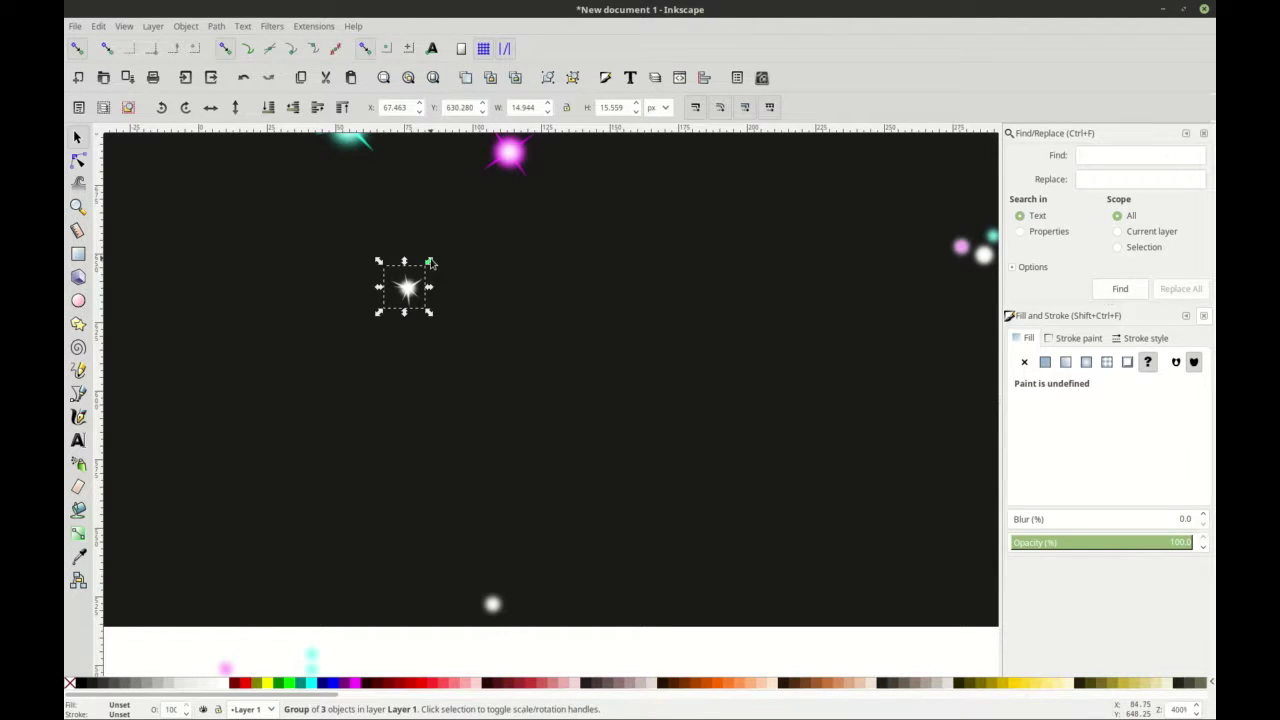
- Enlarge the original white star in the black rectangle to about 39 × 41 px so its clones grow with it
drag(431, 263, 478, 225)
scroll(477, 278, down, 2)
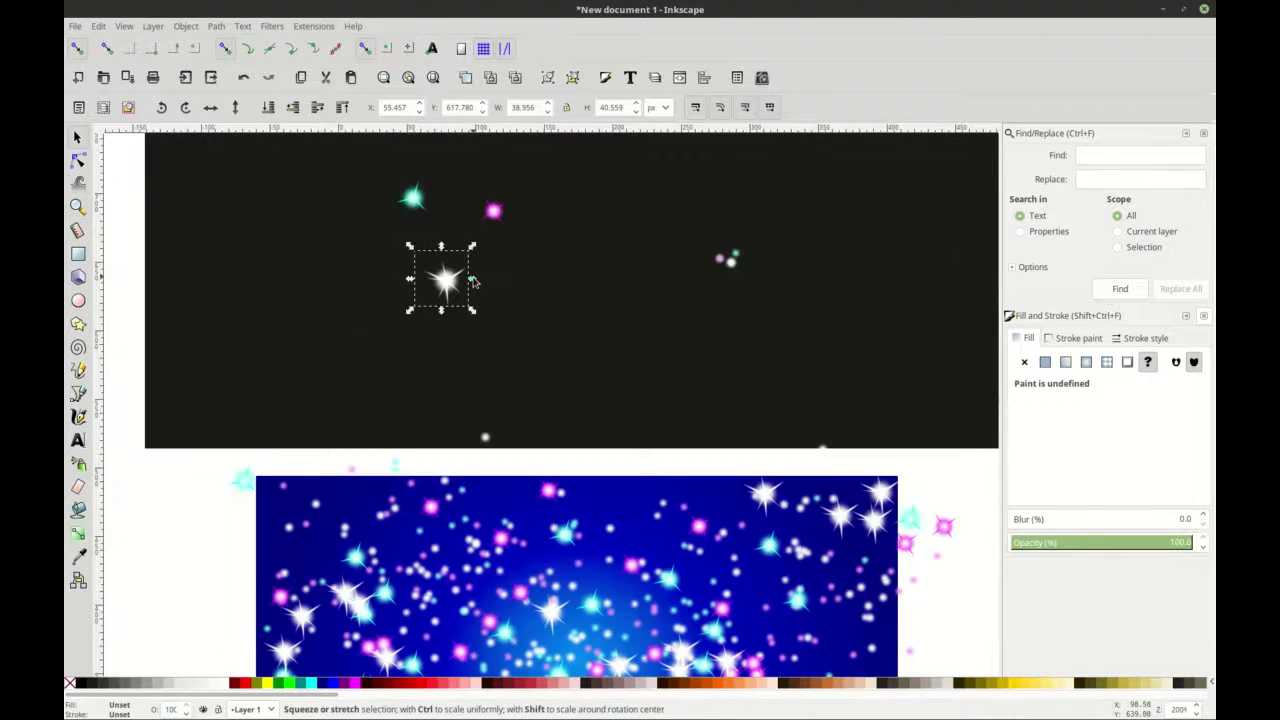
scroll(470, 472, down, 6)
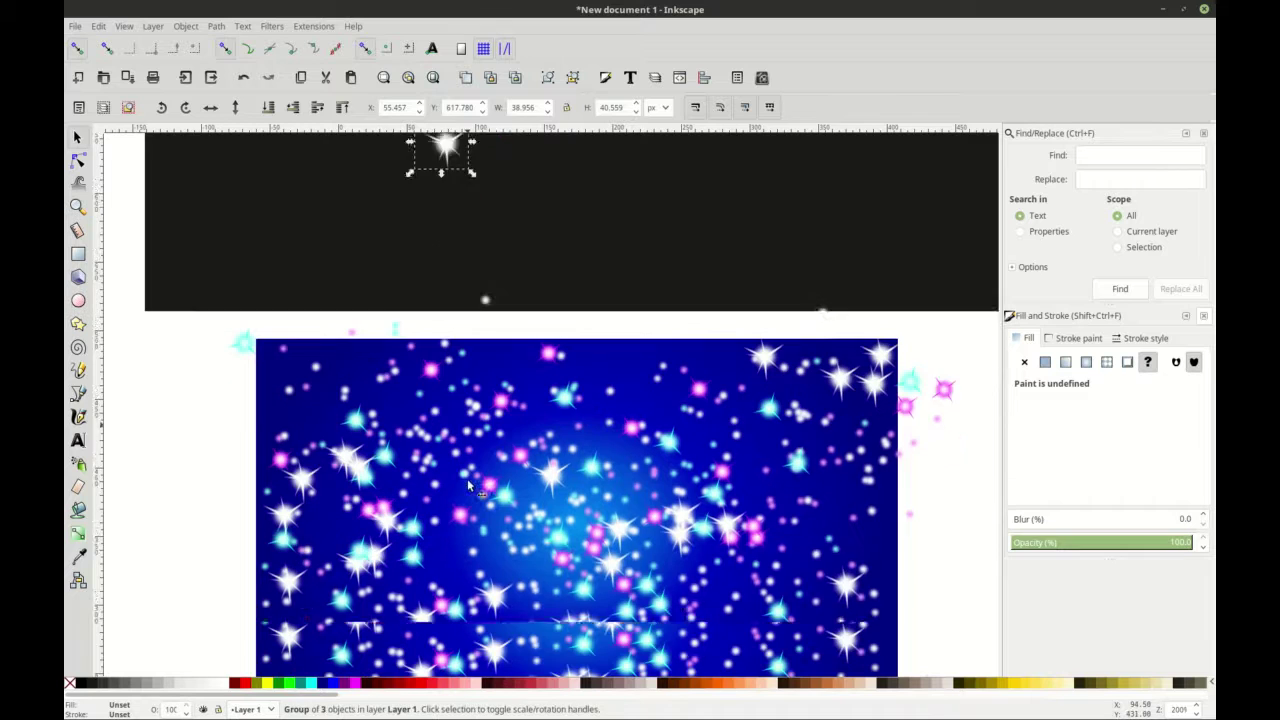
scroll(487, 432, down, 1)
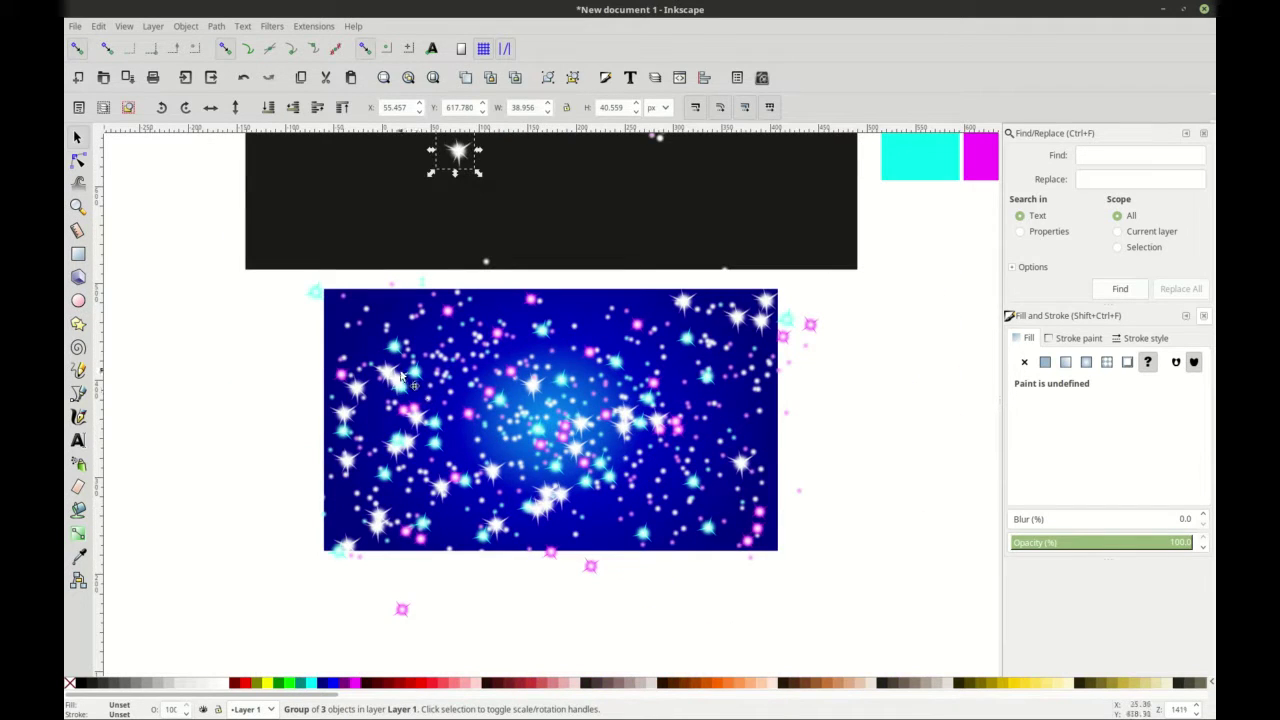
- Spread crowded white star clones into sparser parts of the blue rectangle and delete the surplus ones
key(ctrl+v)
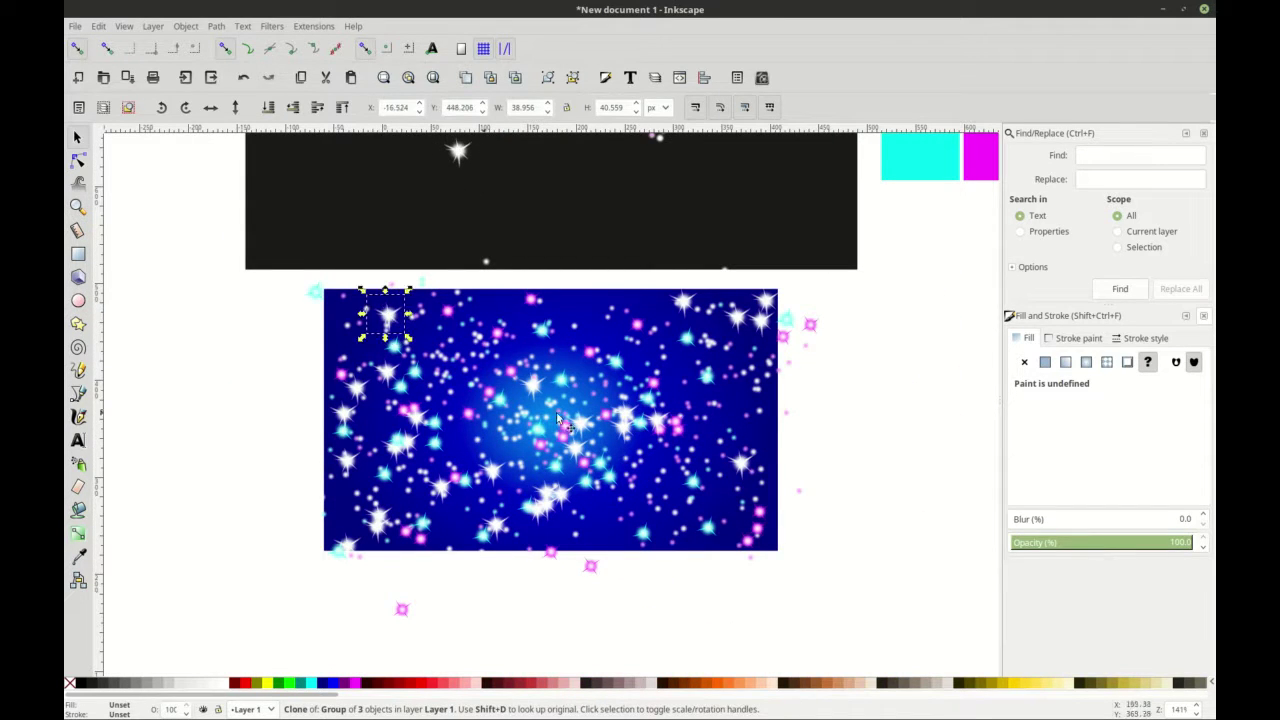
key(ctrl+v)
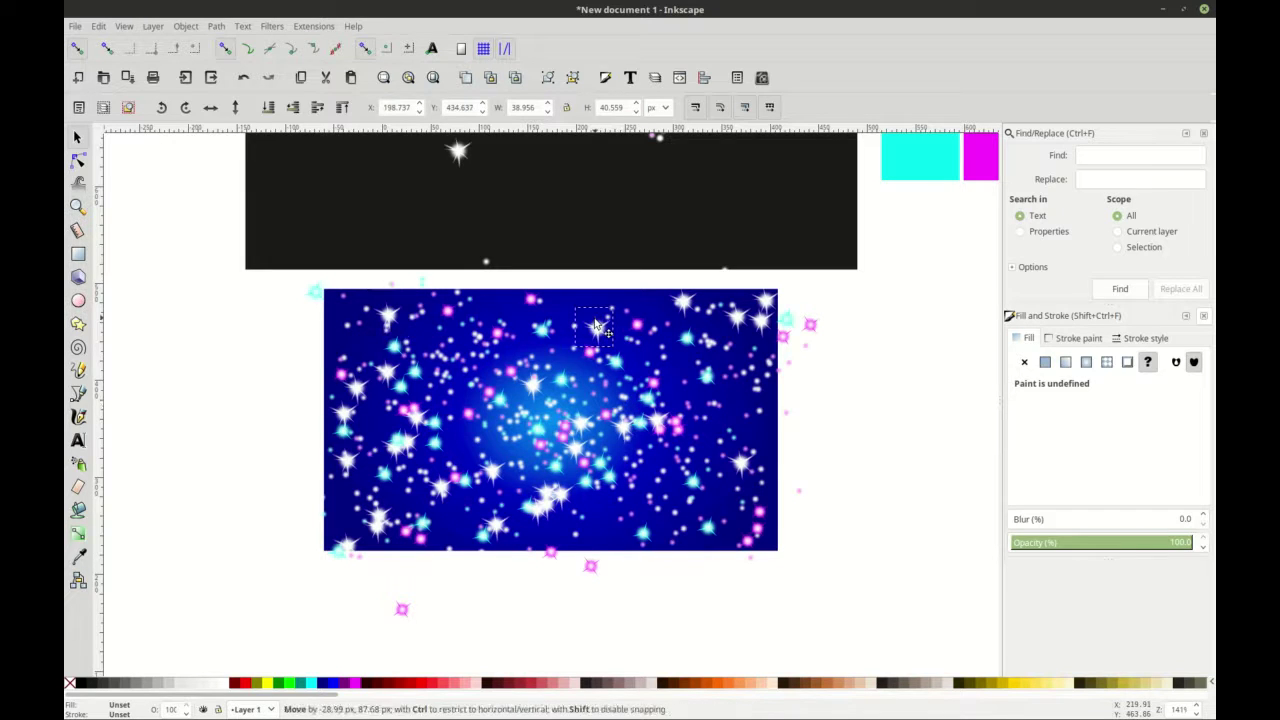
key(ctrl+v)
drag(573, 524, 629, 524)
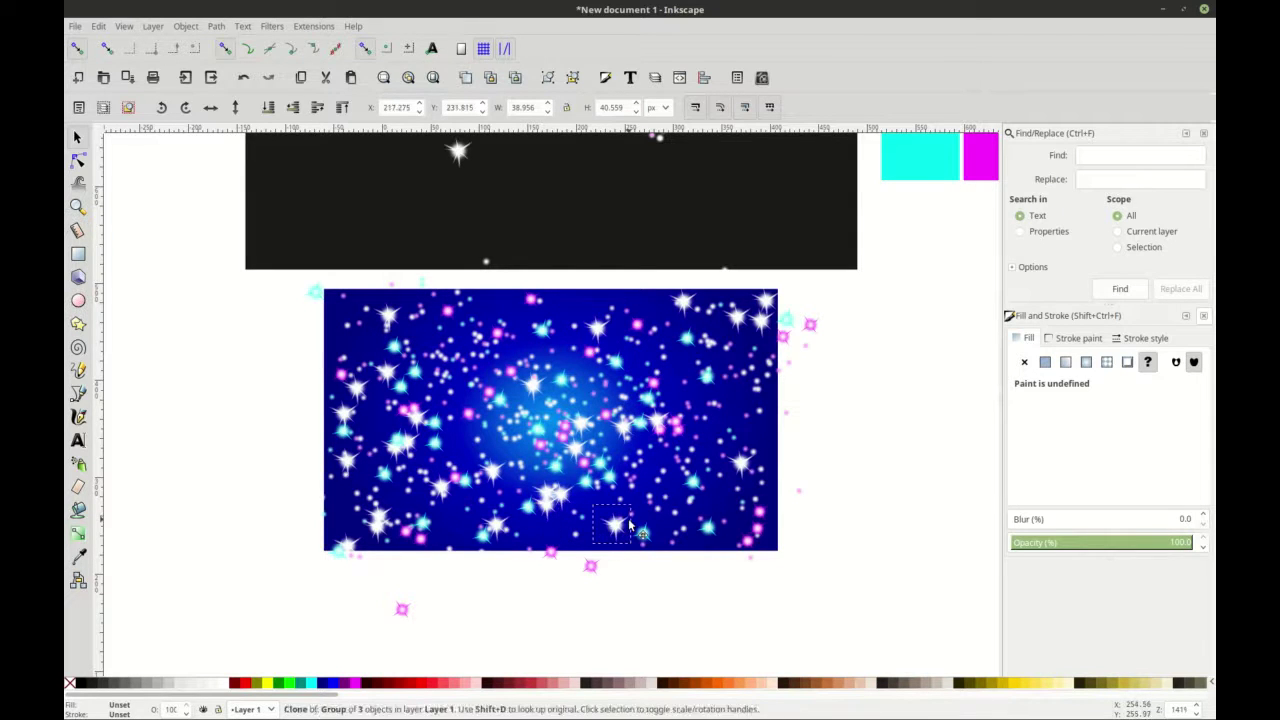
key(ctrl+v)
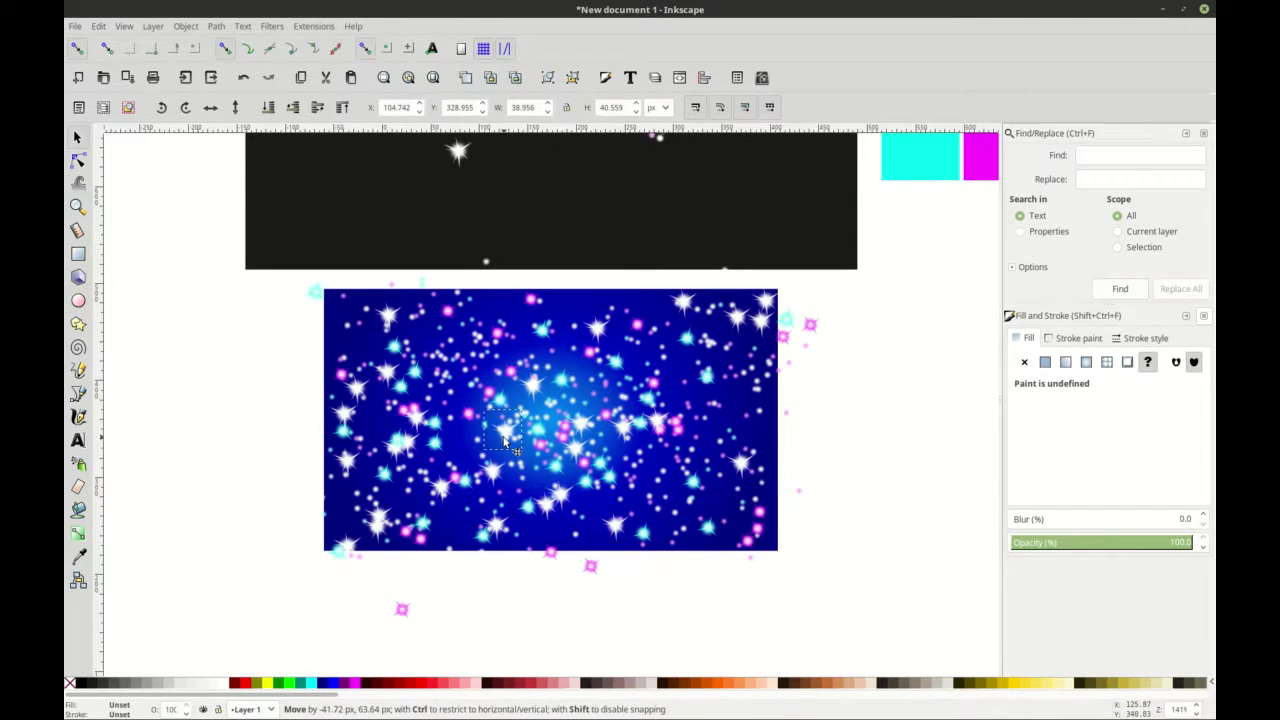
drag(505, 428, 470, 312)
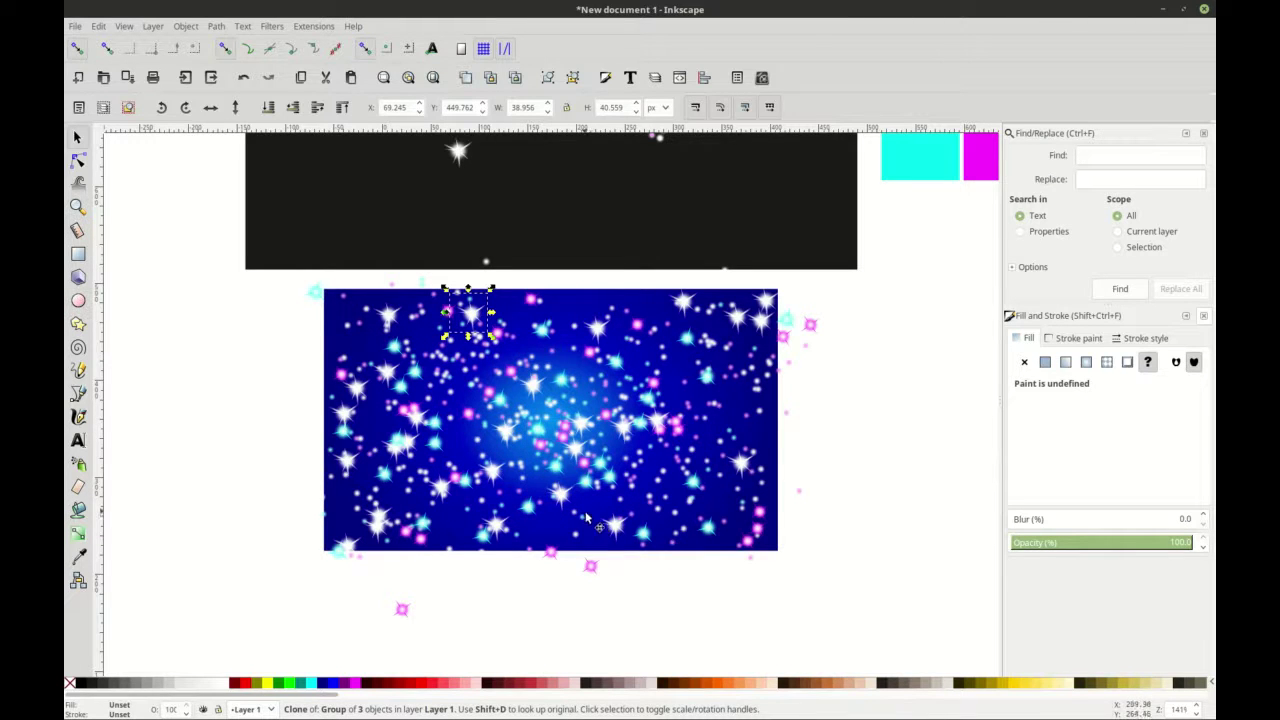
key(ctrl+v)
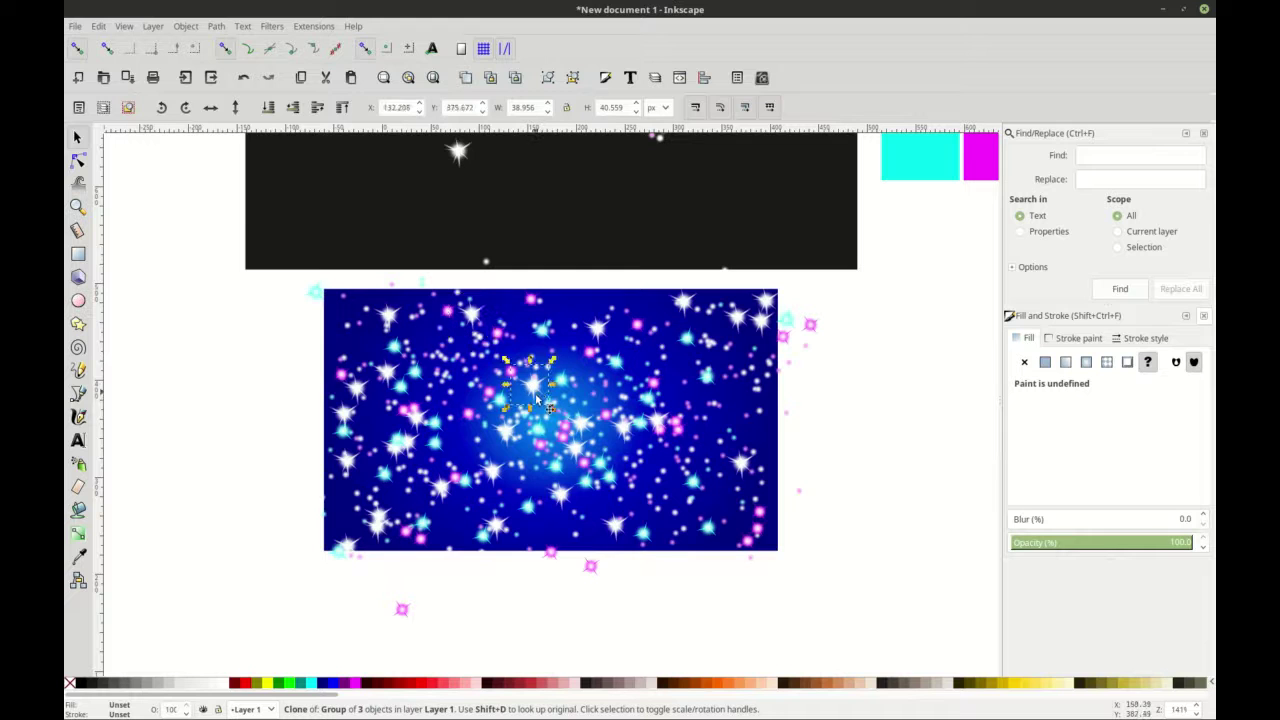
key(Delete)
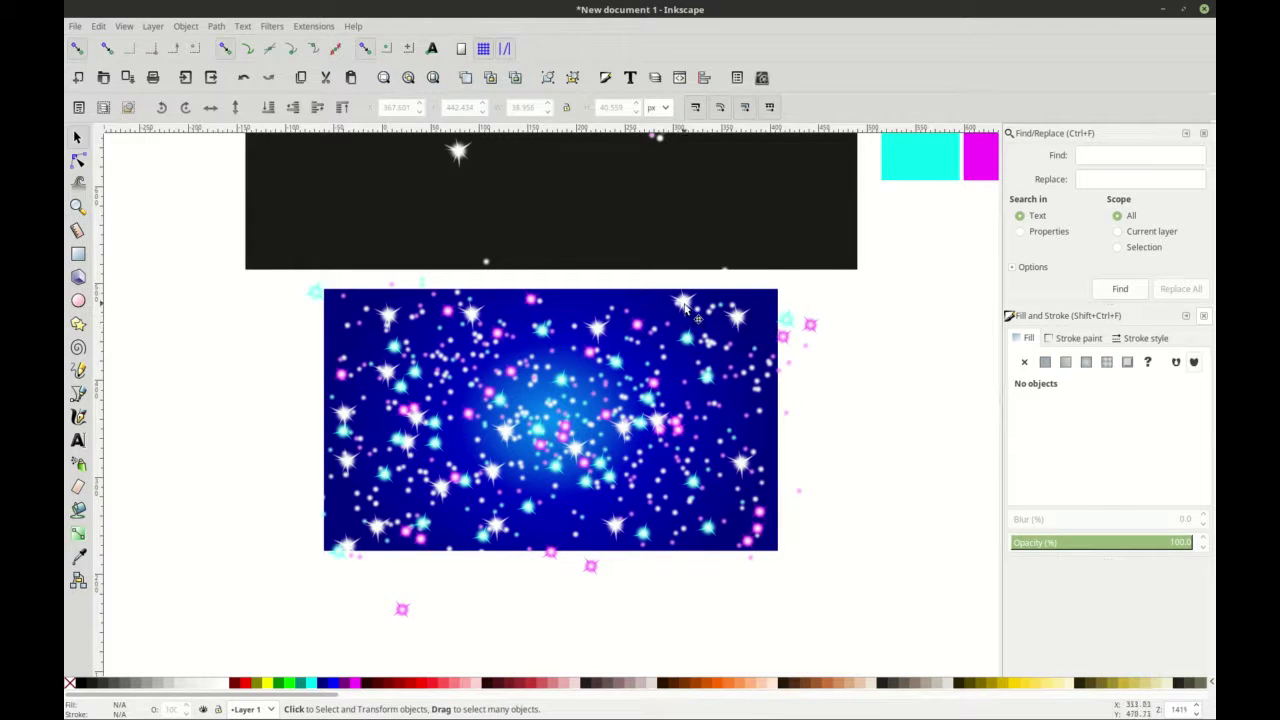
- Place a copy of the white star, enlarged to about 87 × 91 px, in the upper-right area of the blue rectangle
click(552, 393)
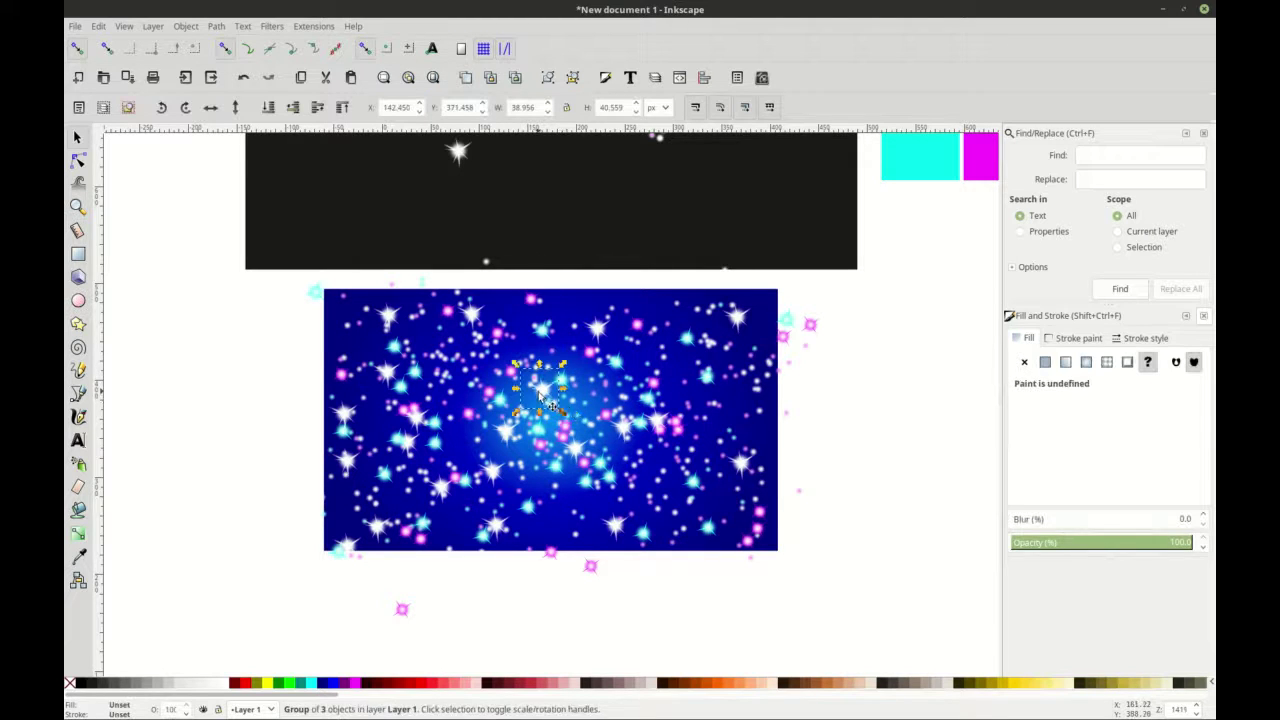
drag(562, 365, 586, 340)
drag(551, 402, 673, 377)
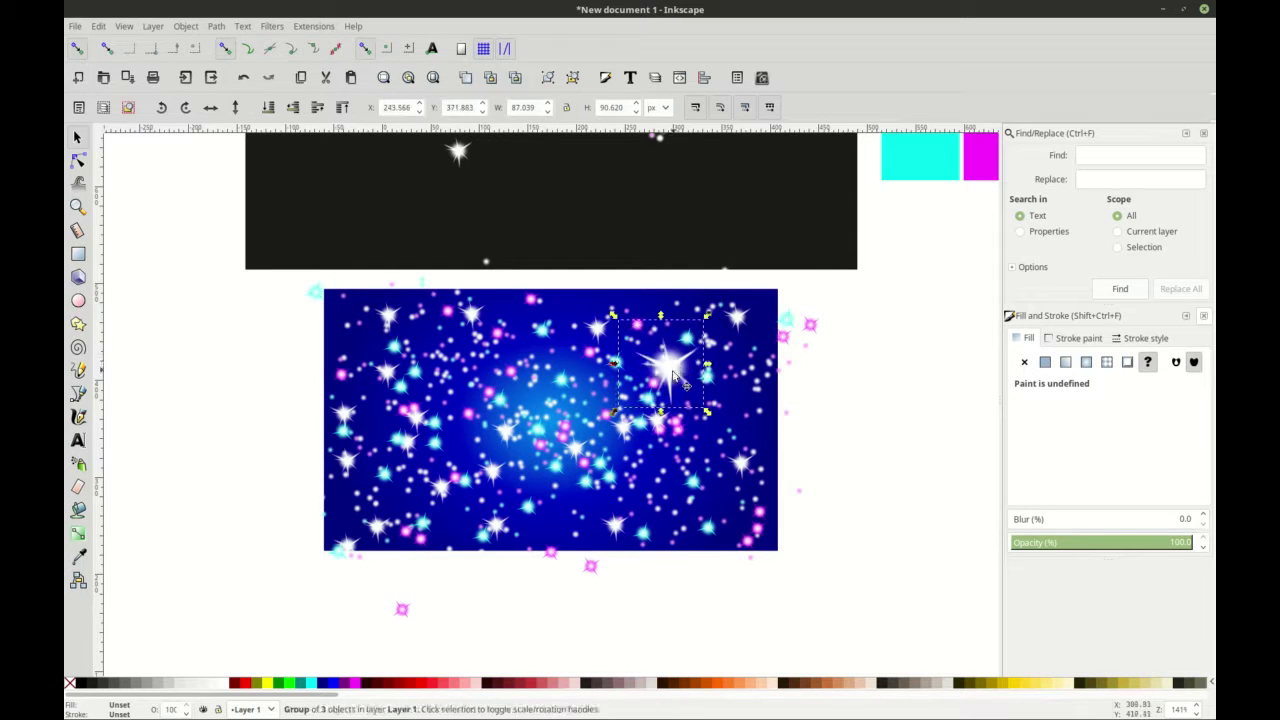
scroll(874, 429, down, 2)
click(791, 431)
scroll(740, 420, up, 1)
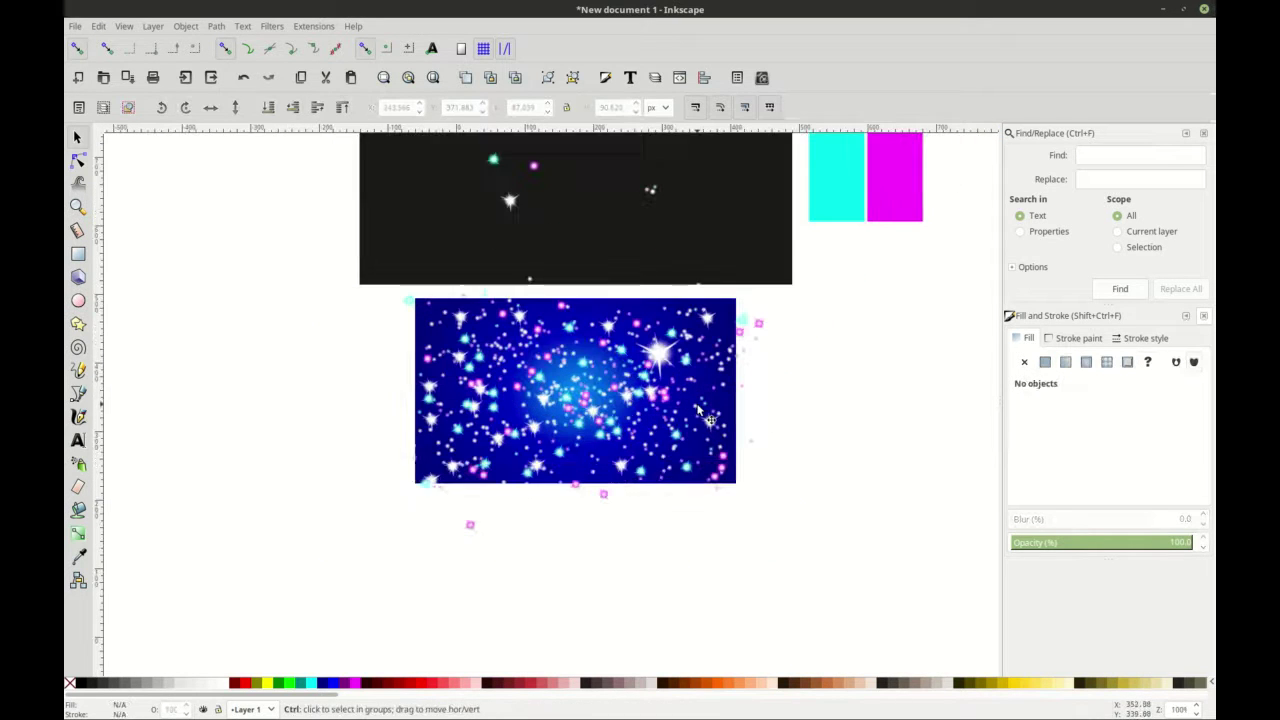
- Add another copy of the white star near the blue rectangle's lower centre and enlarge it to about 93 × 97 px
click(579, 465)
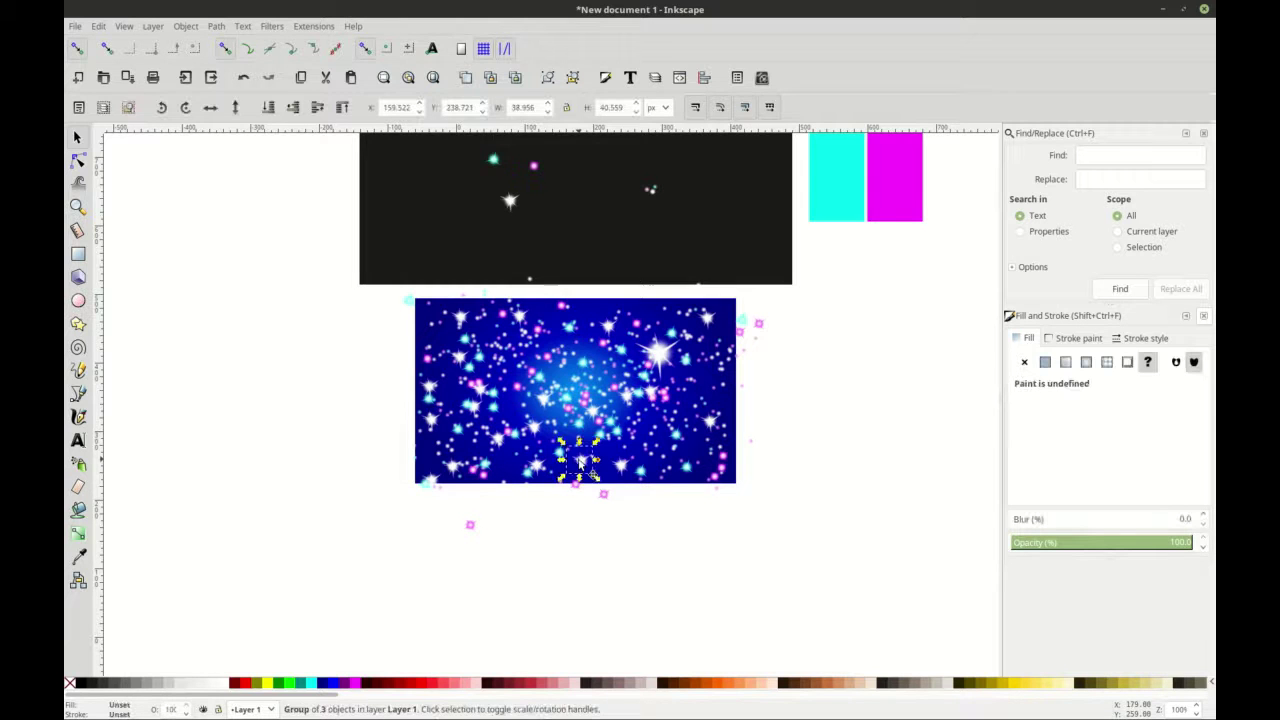
drag(599, 439, 620, 430)
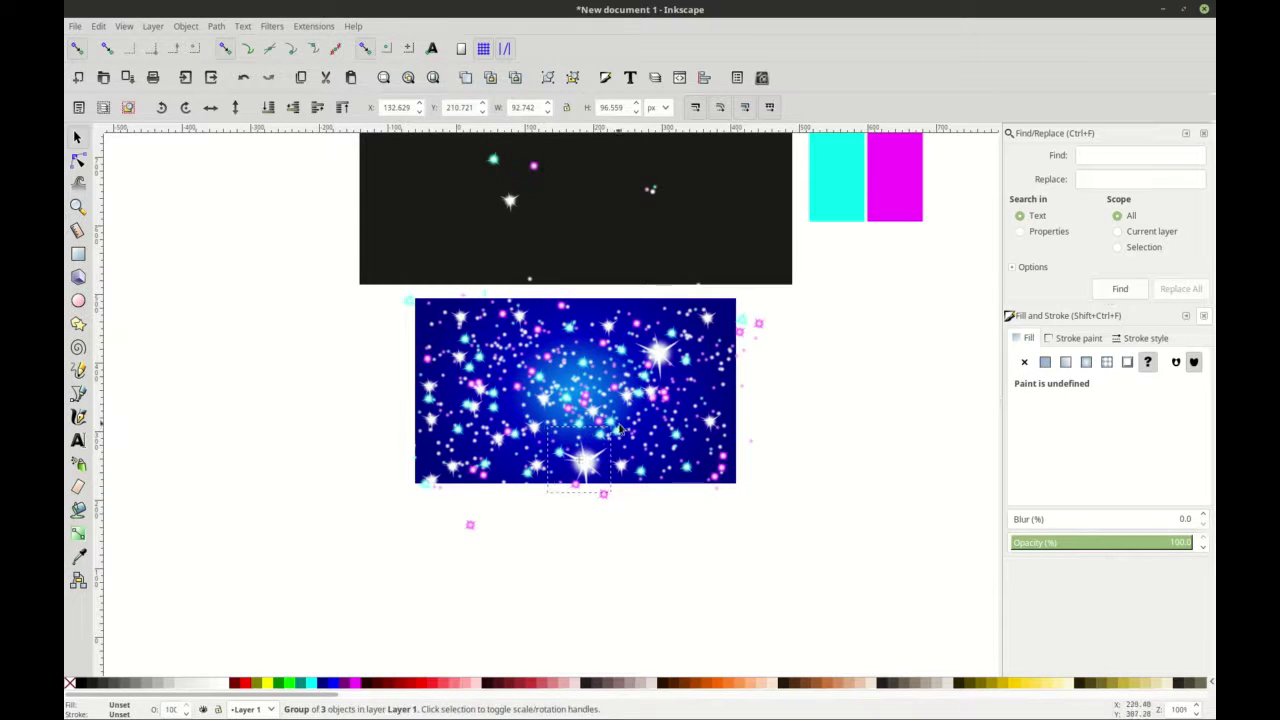
click(787, 444)
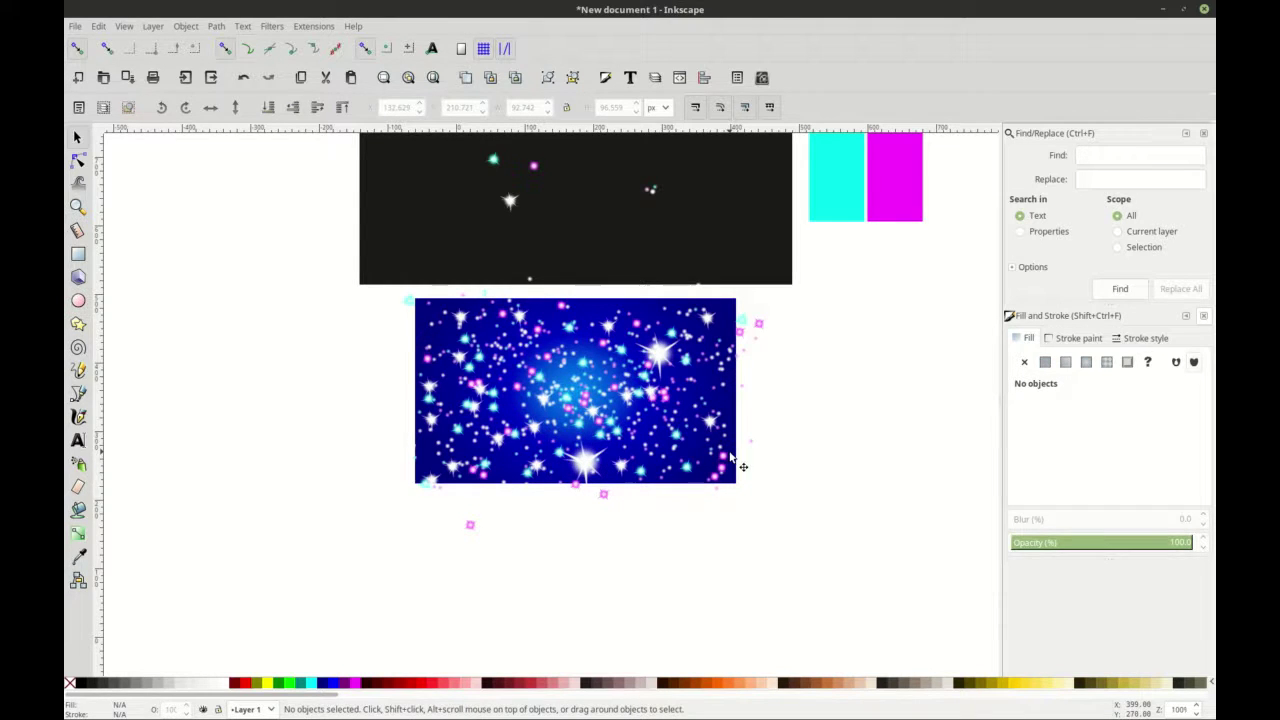
- Rotate the large star at the lower centre slightly and move it to the blue rectangle's upper-left corner
click(588, 468)
click(601, 437)
drag(614, 421, 579, 464)
click(628, 503)
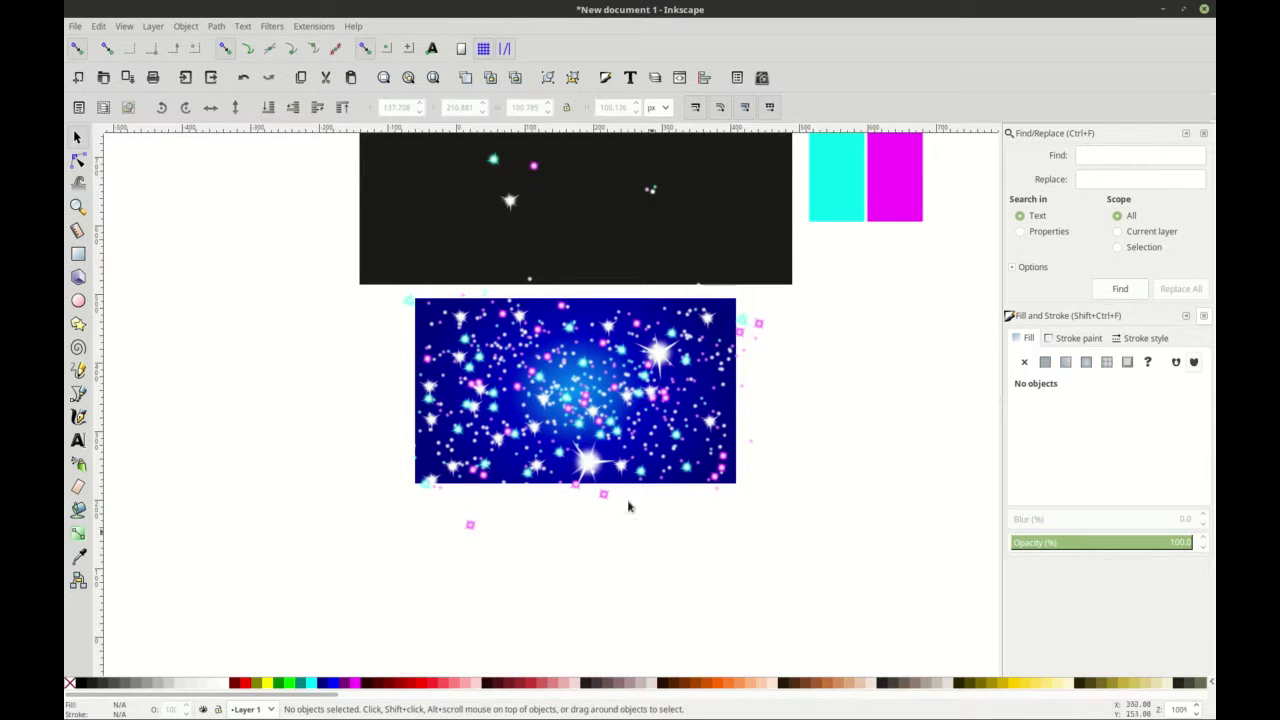
drag(592, 467, 445, 336)
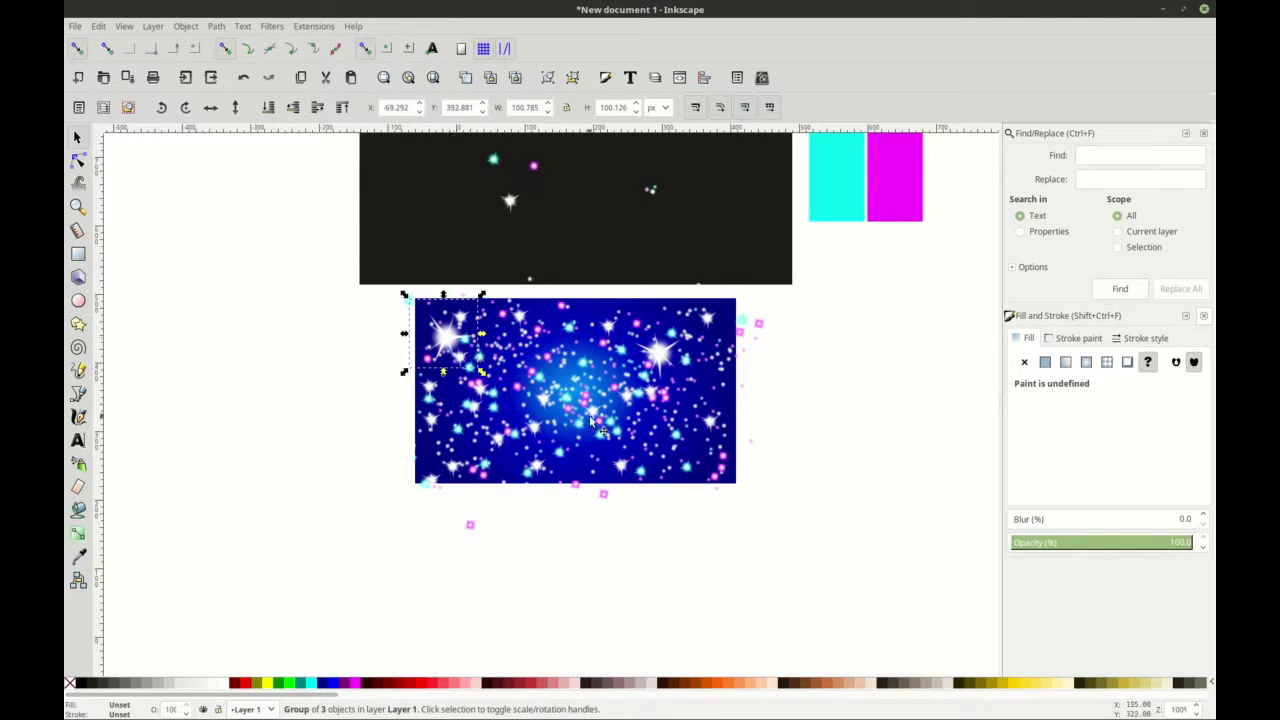
click(815, 484)
scroll(600, 440, right, 1)
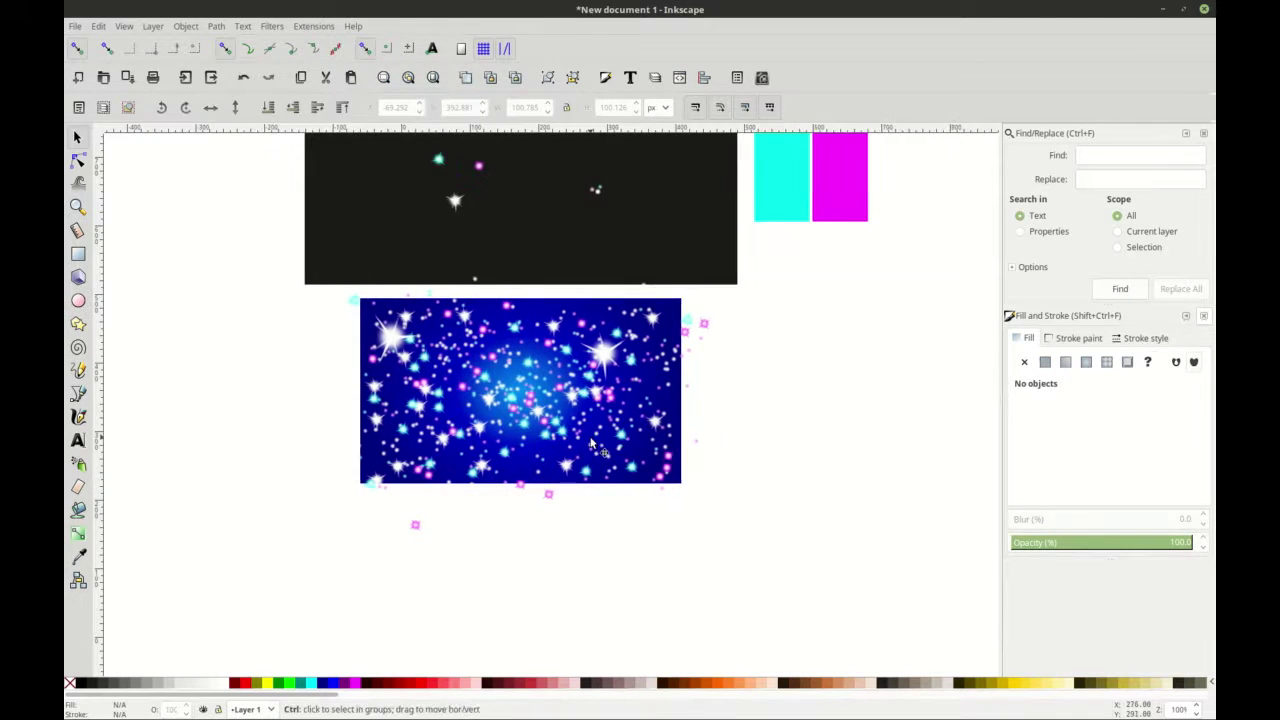
scroll(588, 444, up, 1)
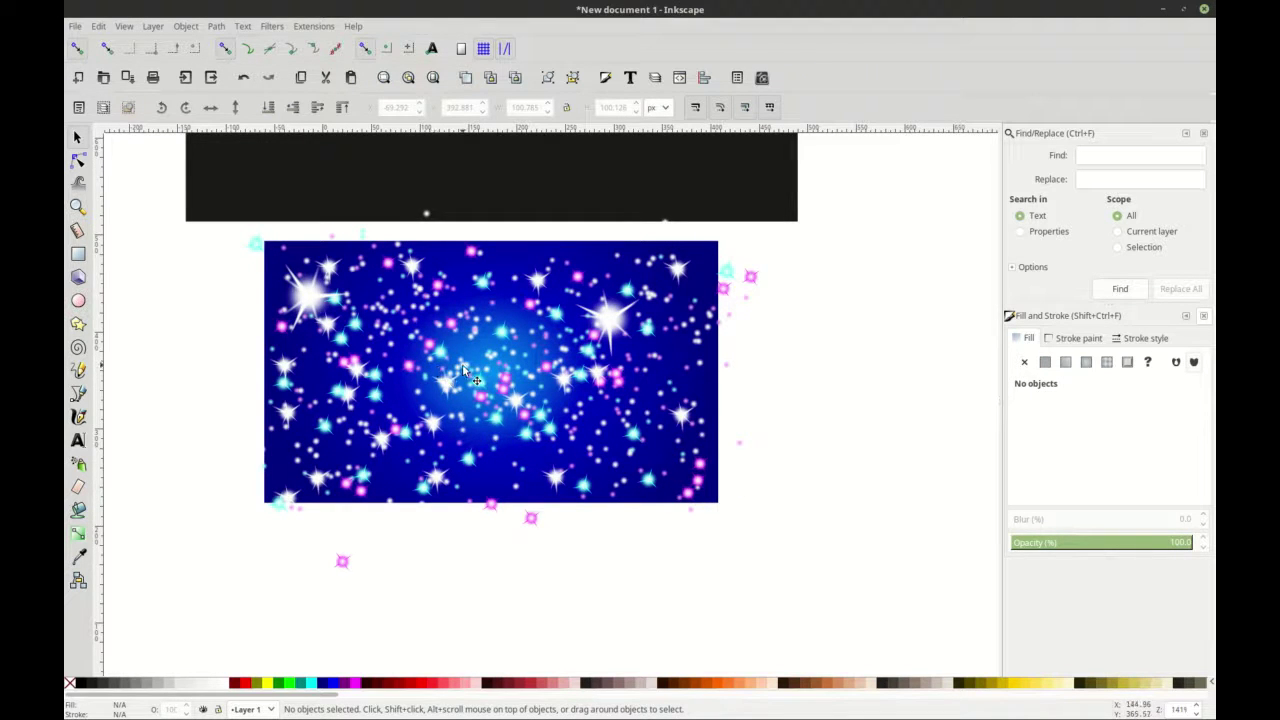
scroll(463, 370, down, 1)
scroll(476, 384, up, 1)
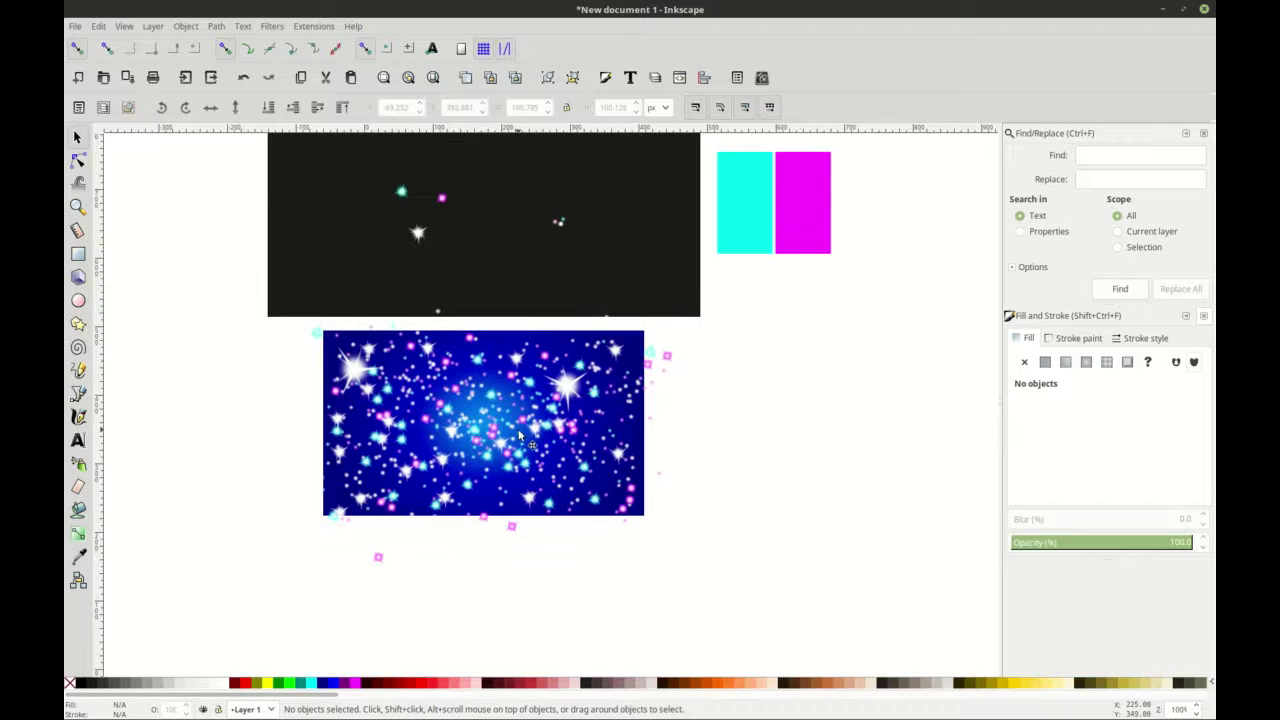